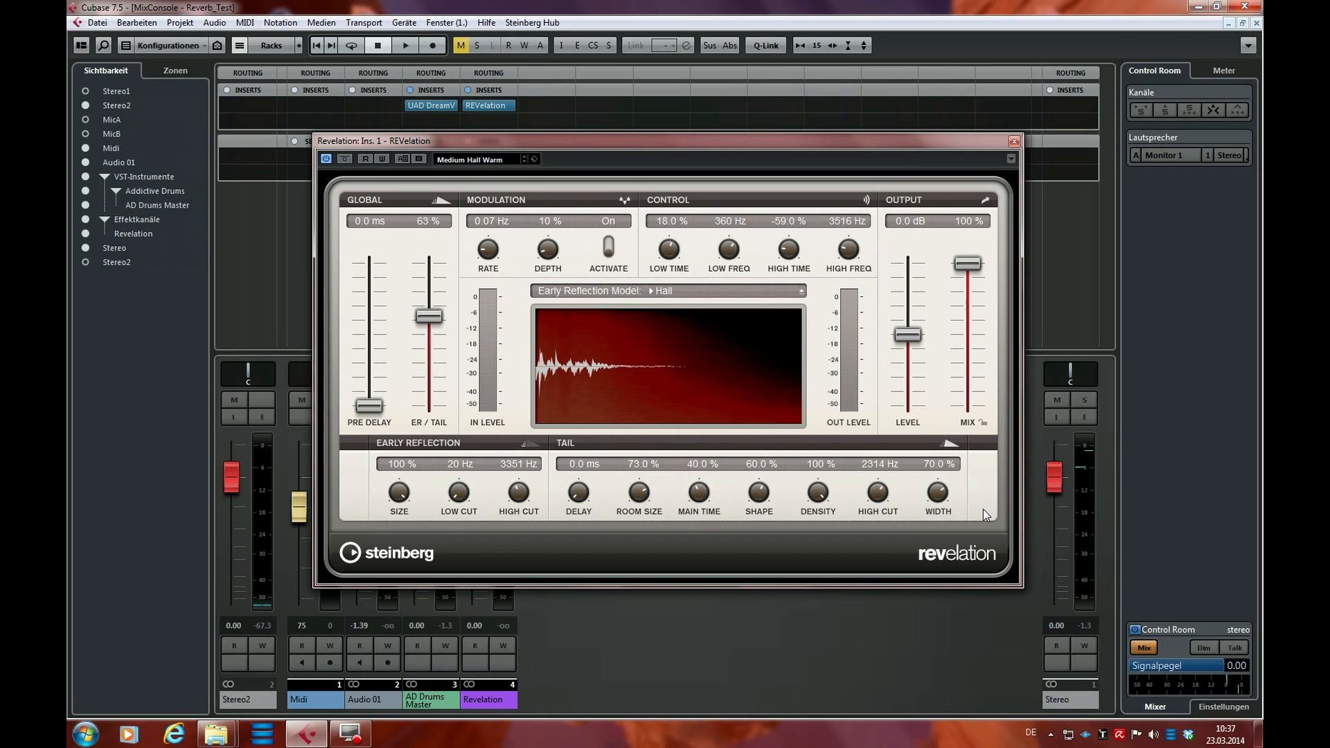
Close the REVelation plug-in window and bypass the REVelation insert on the Revelation effect channel
drag(914, 139, 971, 63)
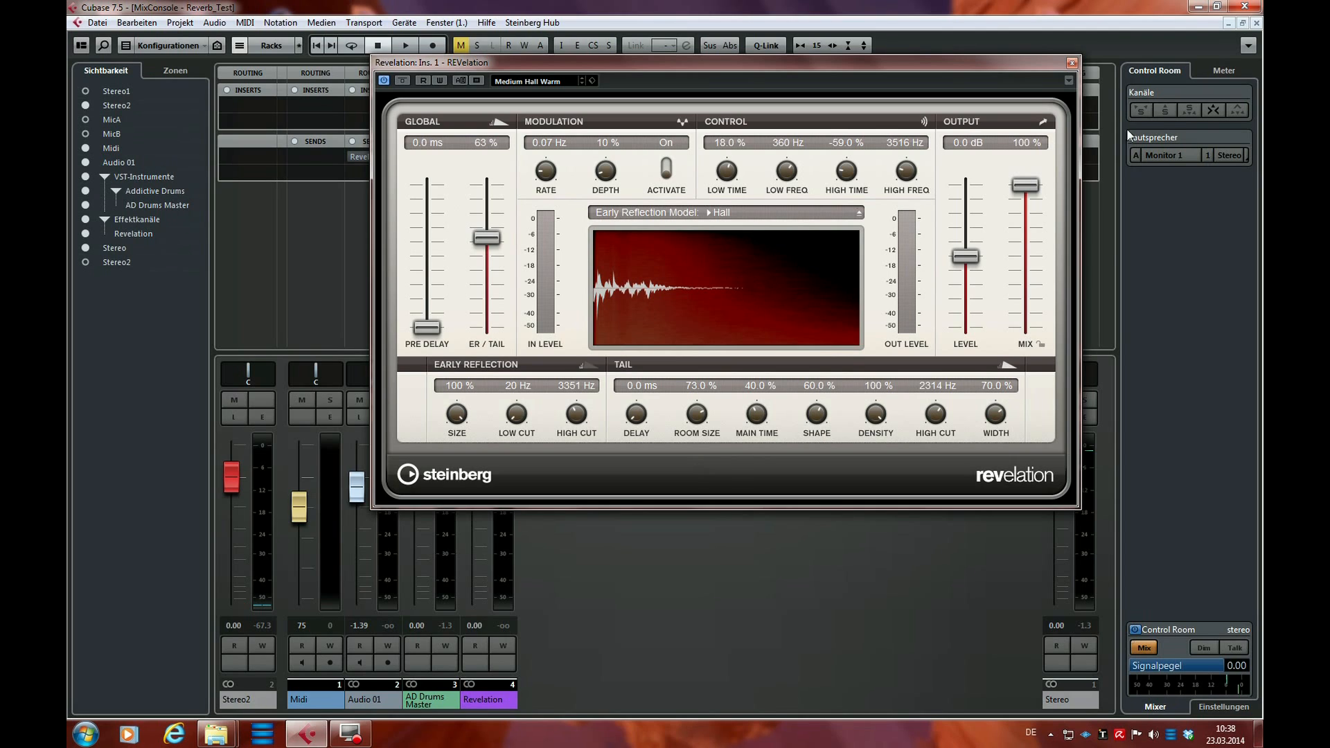
click(1072, 64)
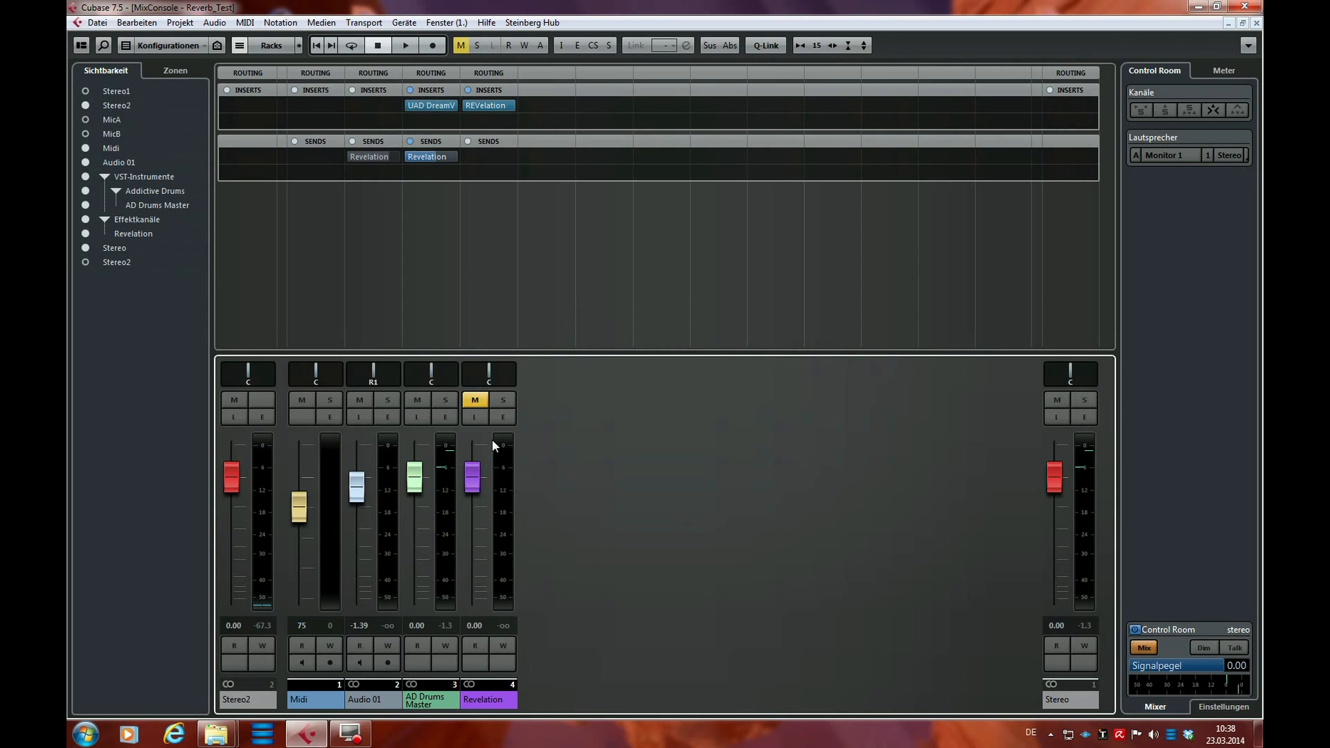
click(463, 106)
click(659, 448)
Open the UAD DreamVerb insert on the AD Drums Master channel and reposition its window over the mixer
click(424, 104)
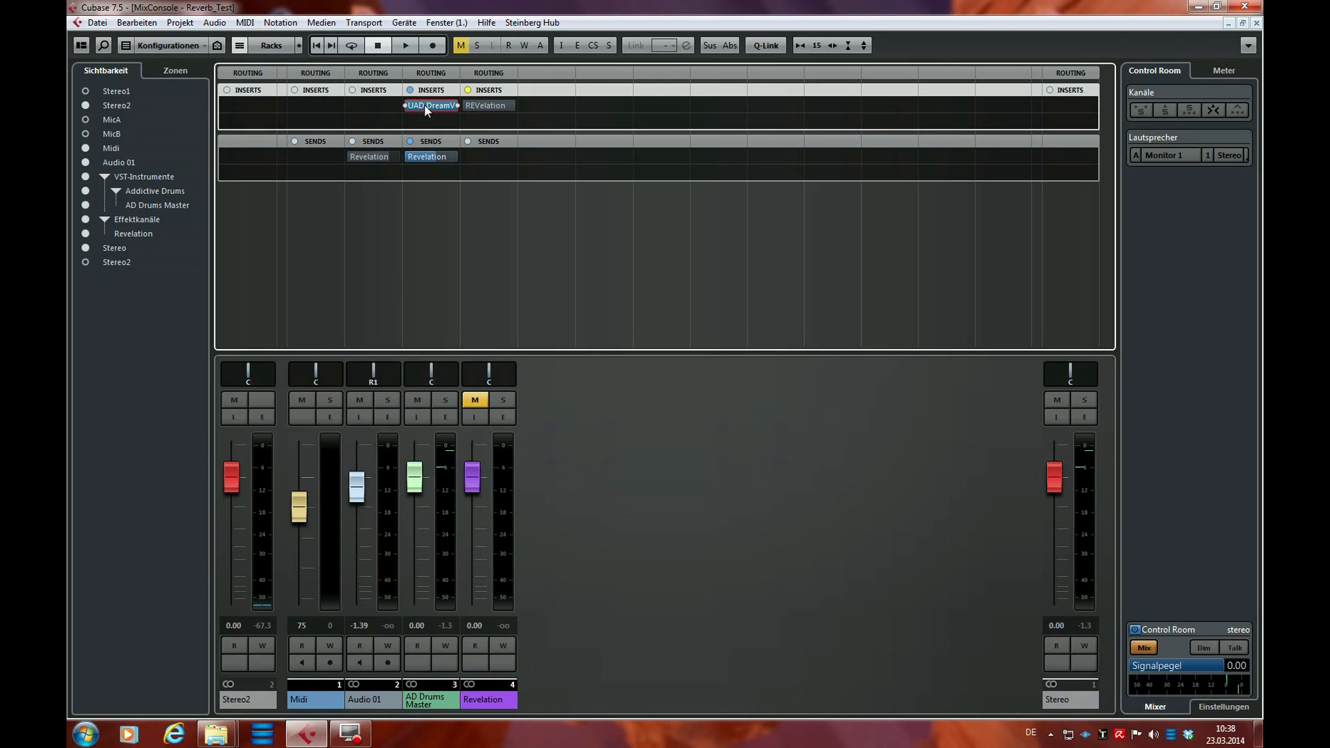
drag(442, 208, 793, 134)
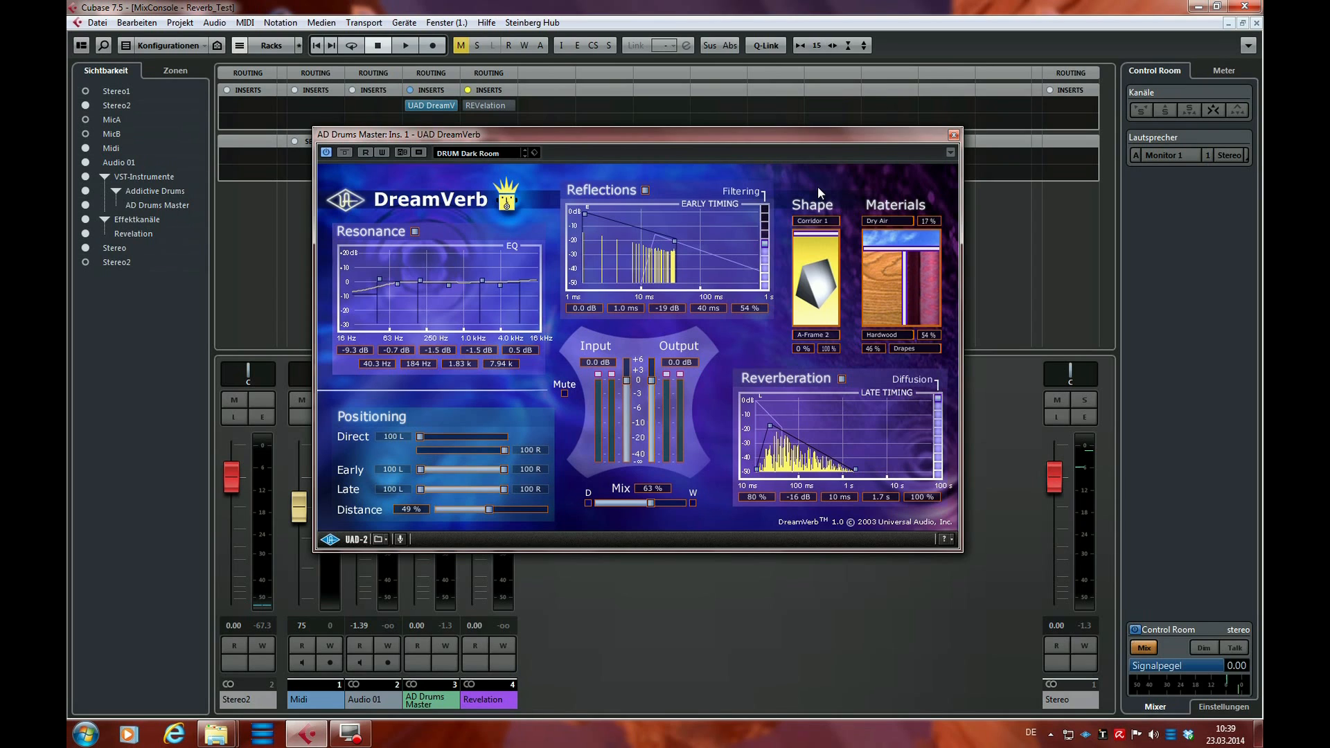
drag(837, 129, 951, 113)
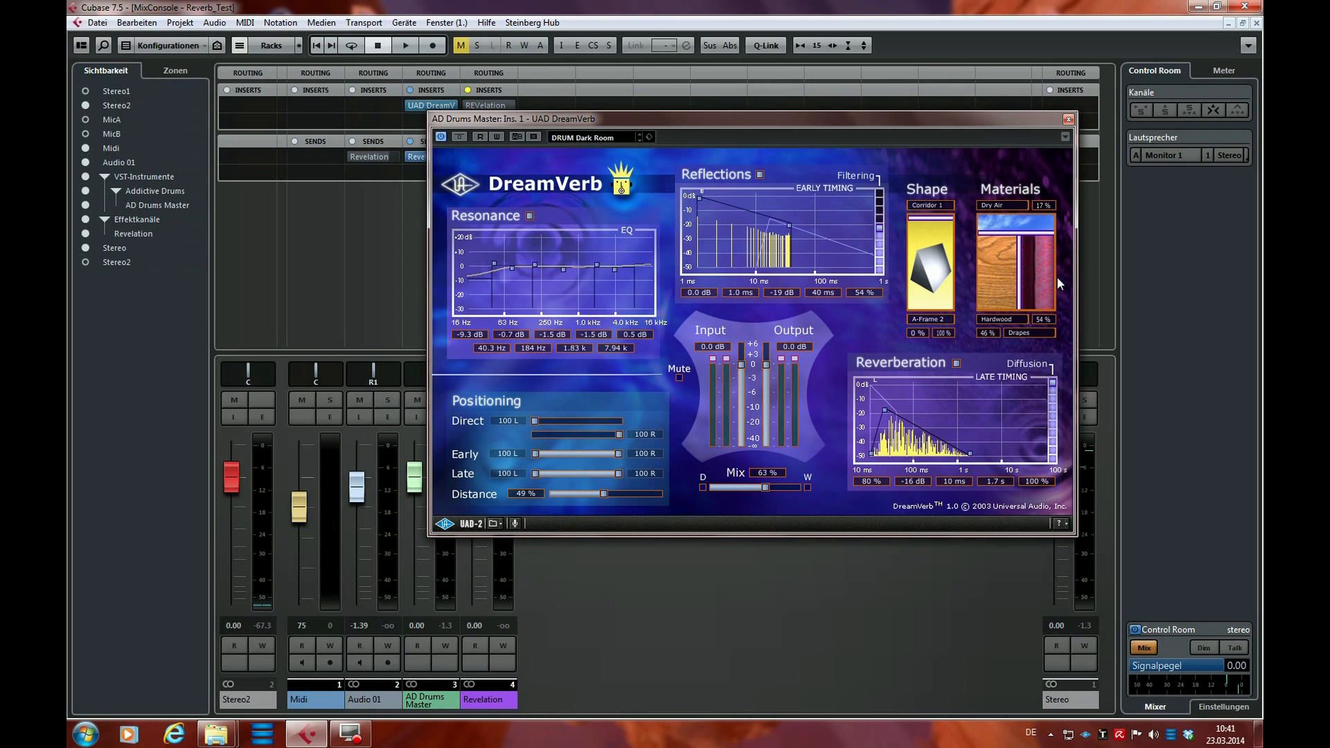
drag(949, 134, 851, 131)
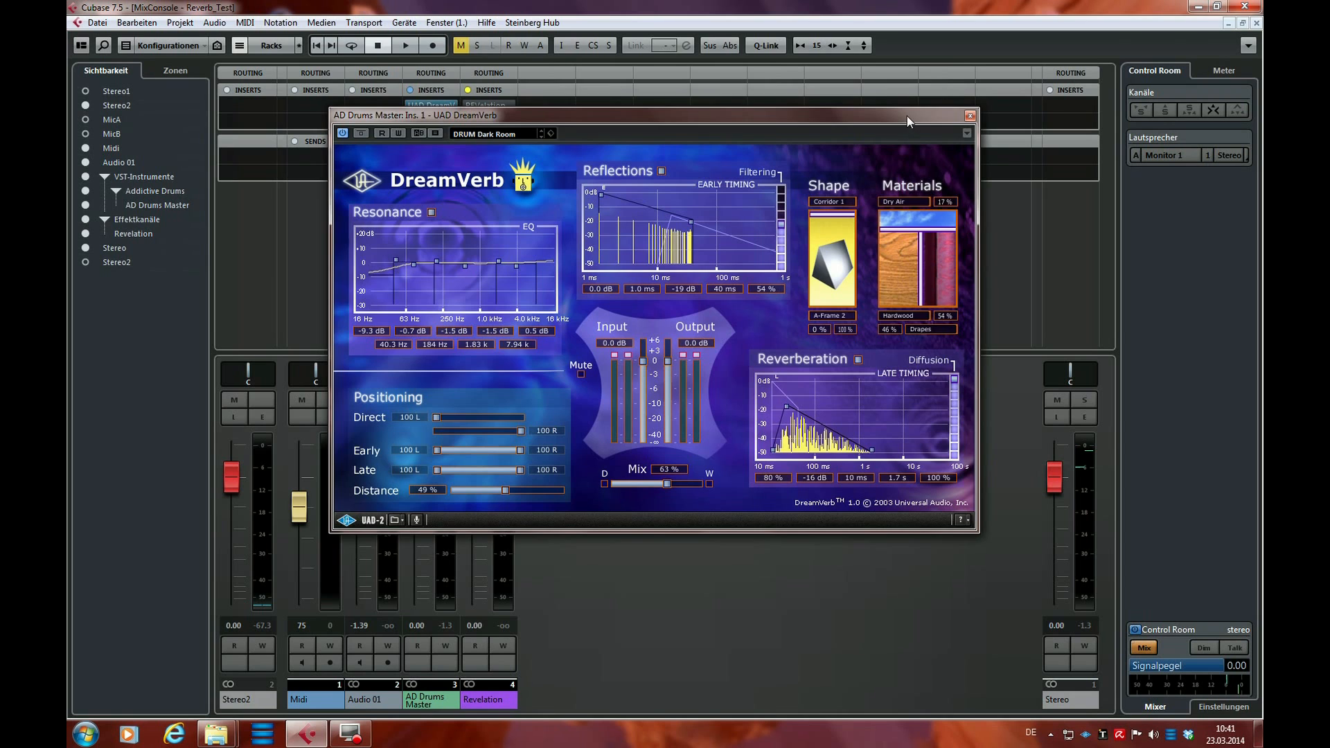
drag(907, 115, 887, 76)
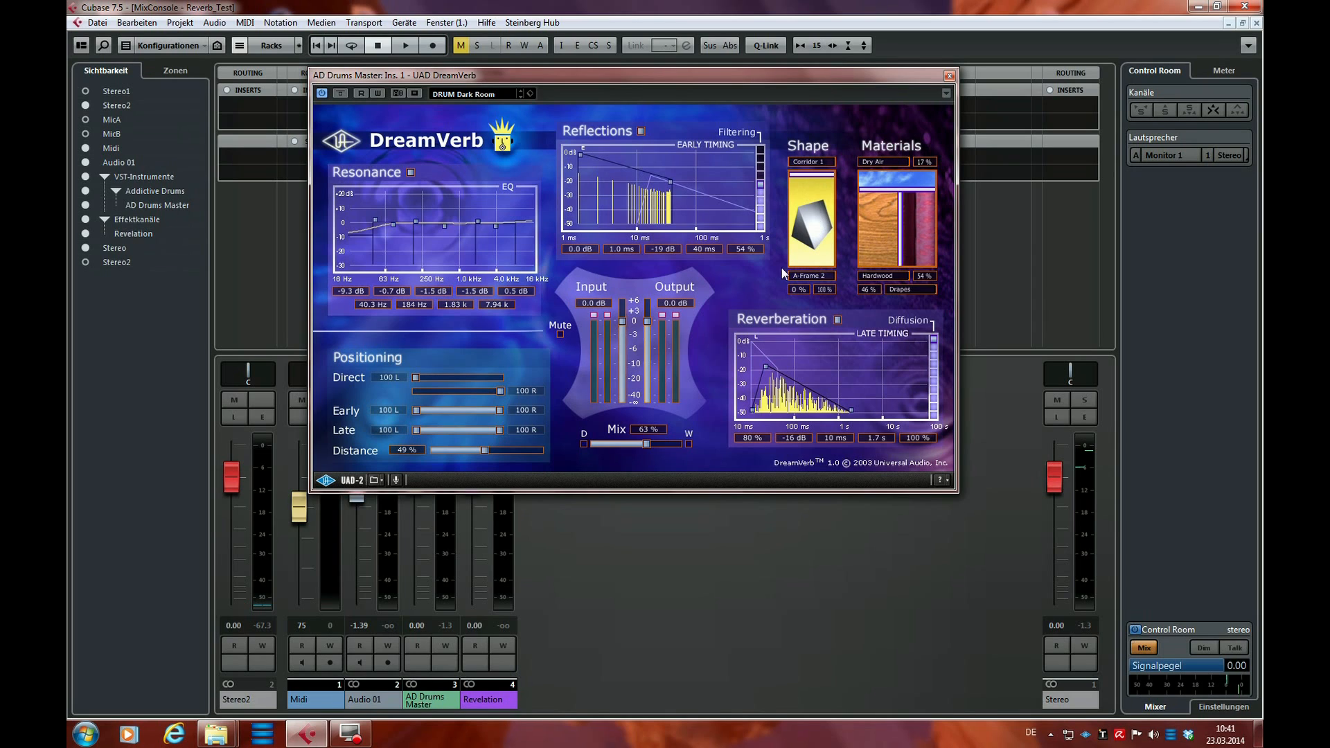
Change the first room shape from the Corridor 1 preset to Corridor 2
click(805, 163)
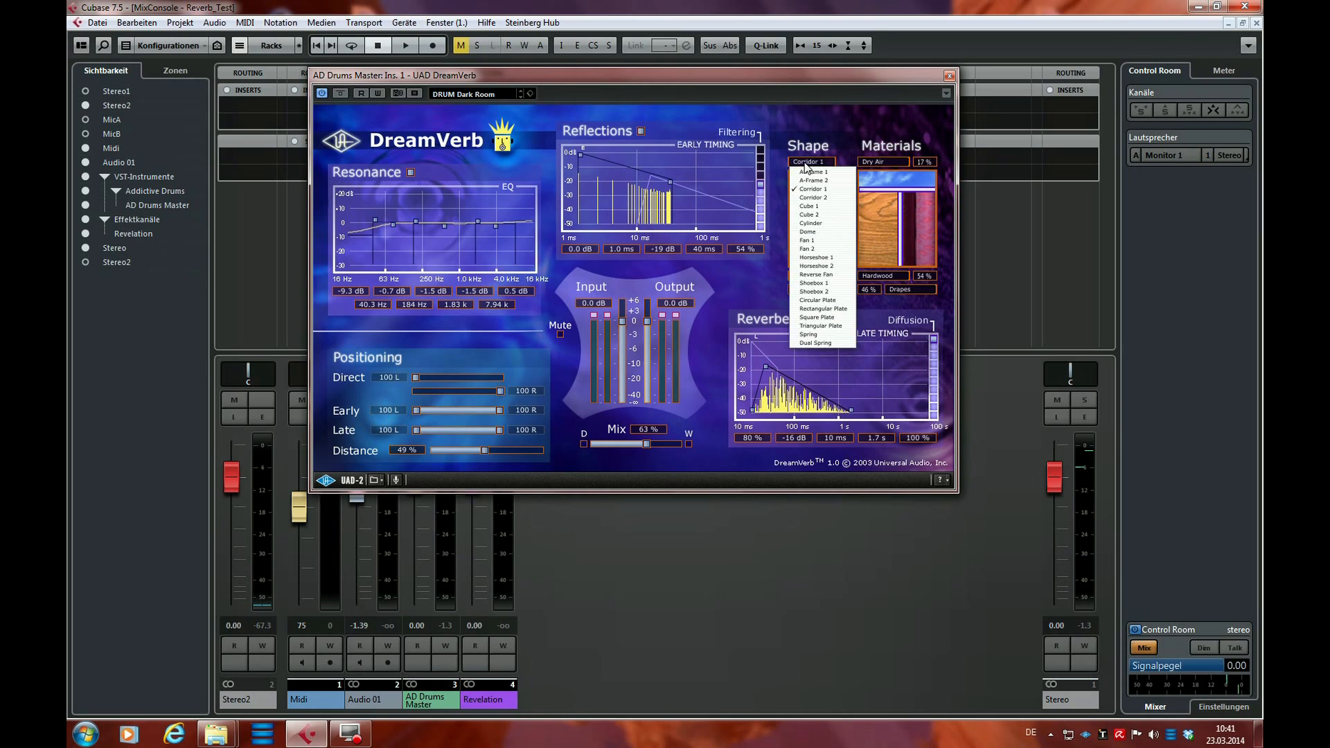
click(805, 199)
drag(803, 210, 839, 163)
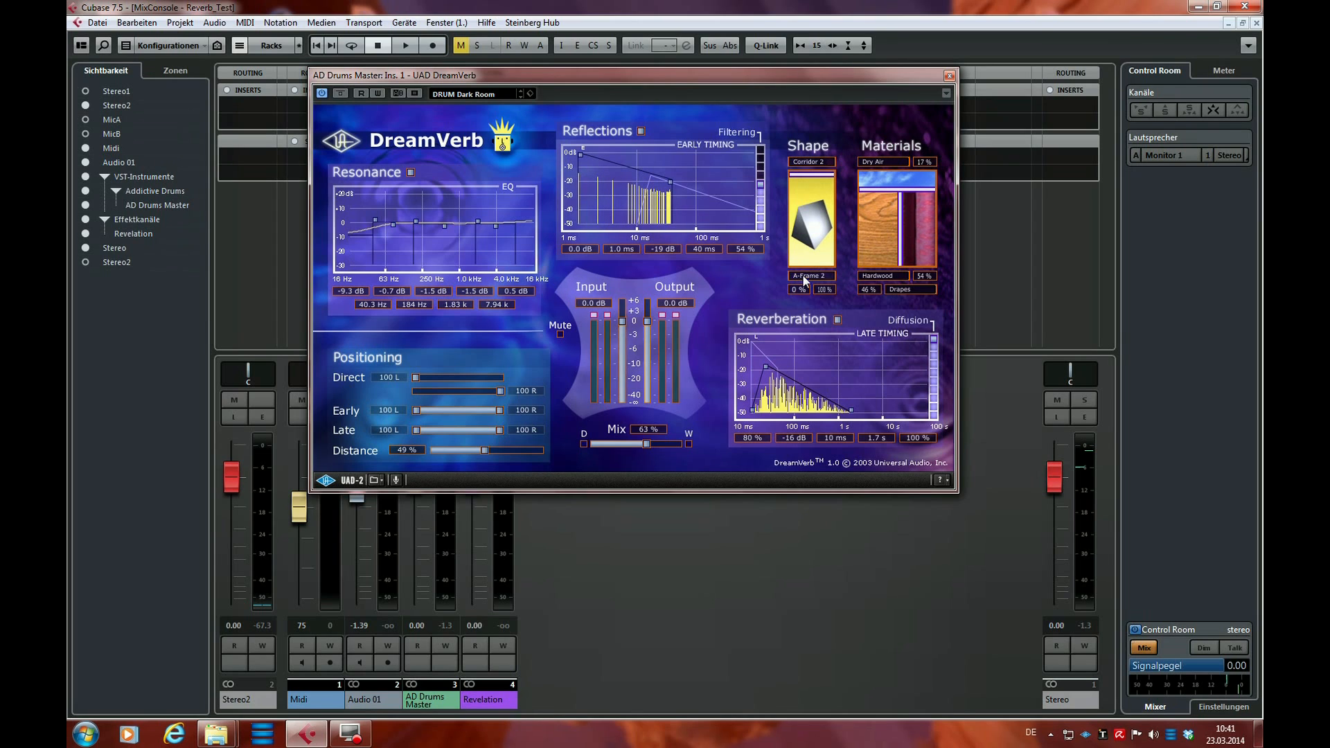
Try the shape blend at 100% Corridor 2 and at about 49% to 51%, returning it to 100% A-Frame 2
drag(816, 177, 811, 270)
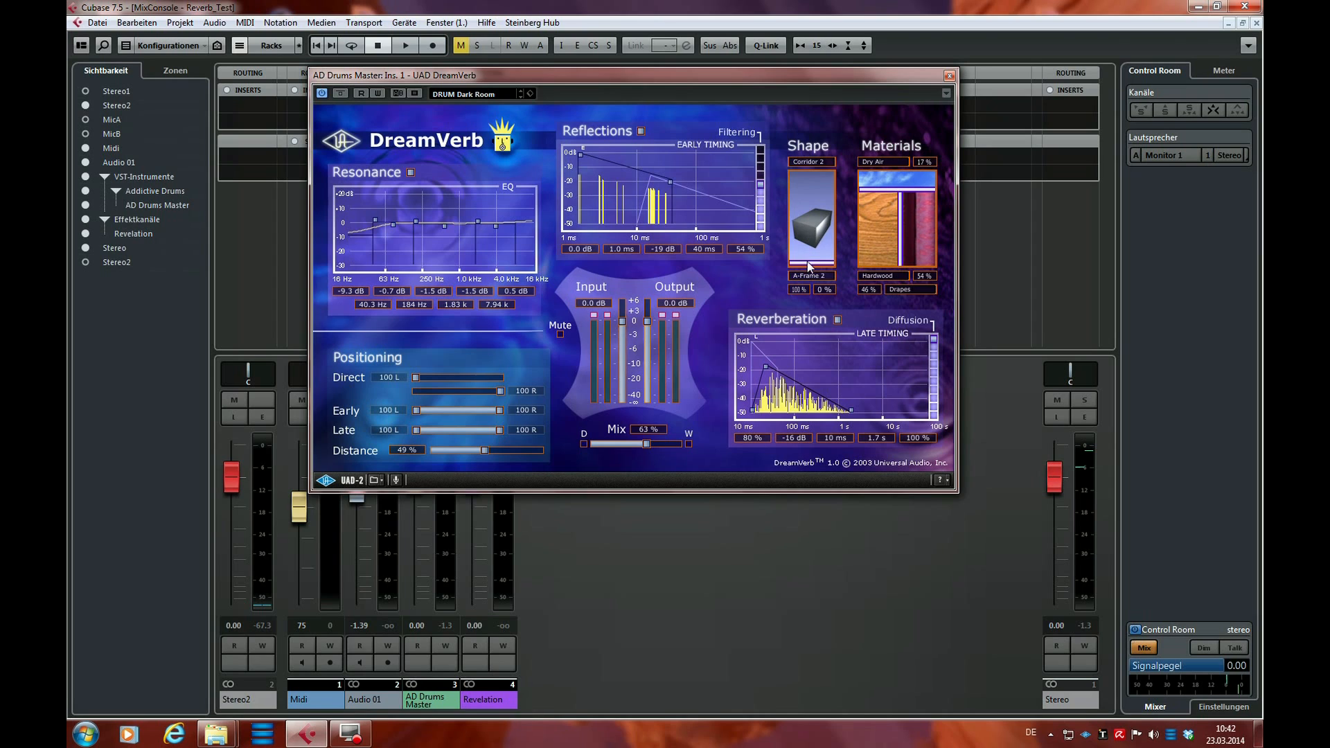
drag(808, 266, 831, 216)
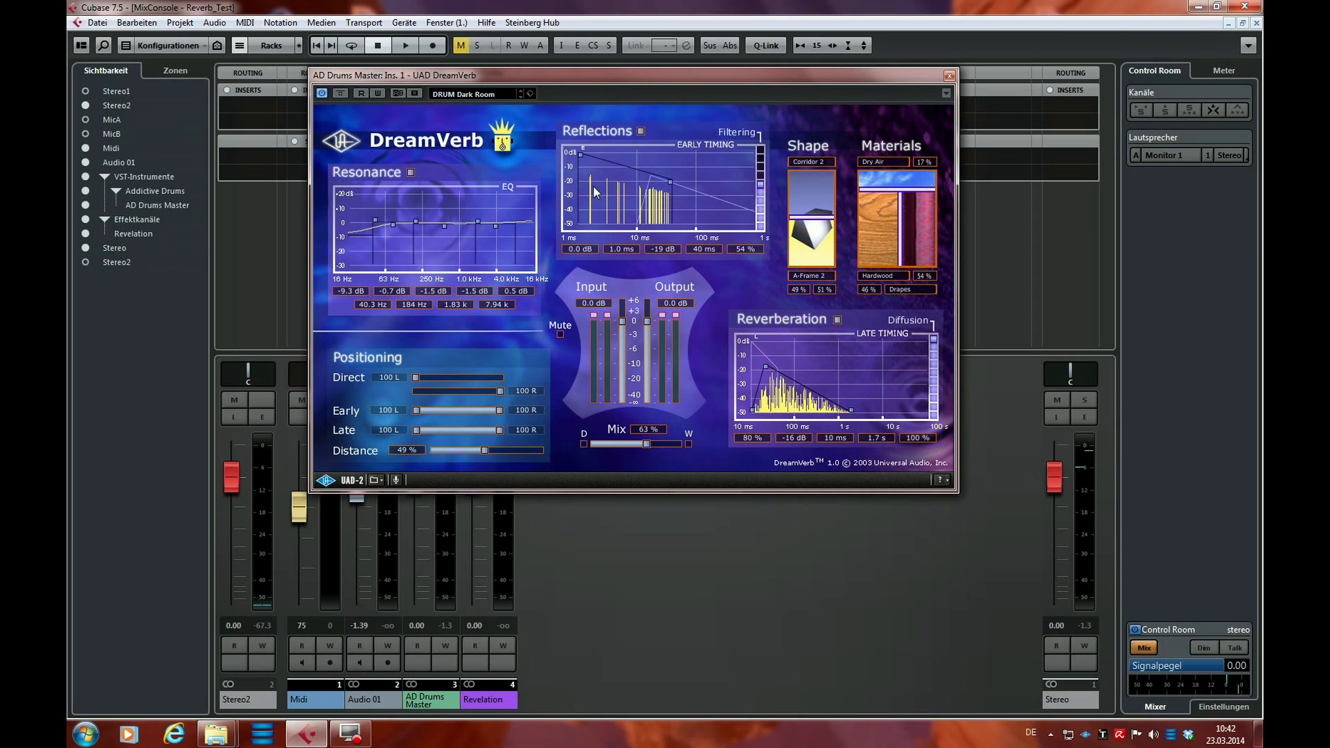
drag(811, 217, 824, 163)
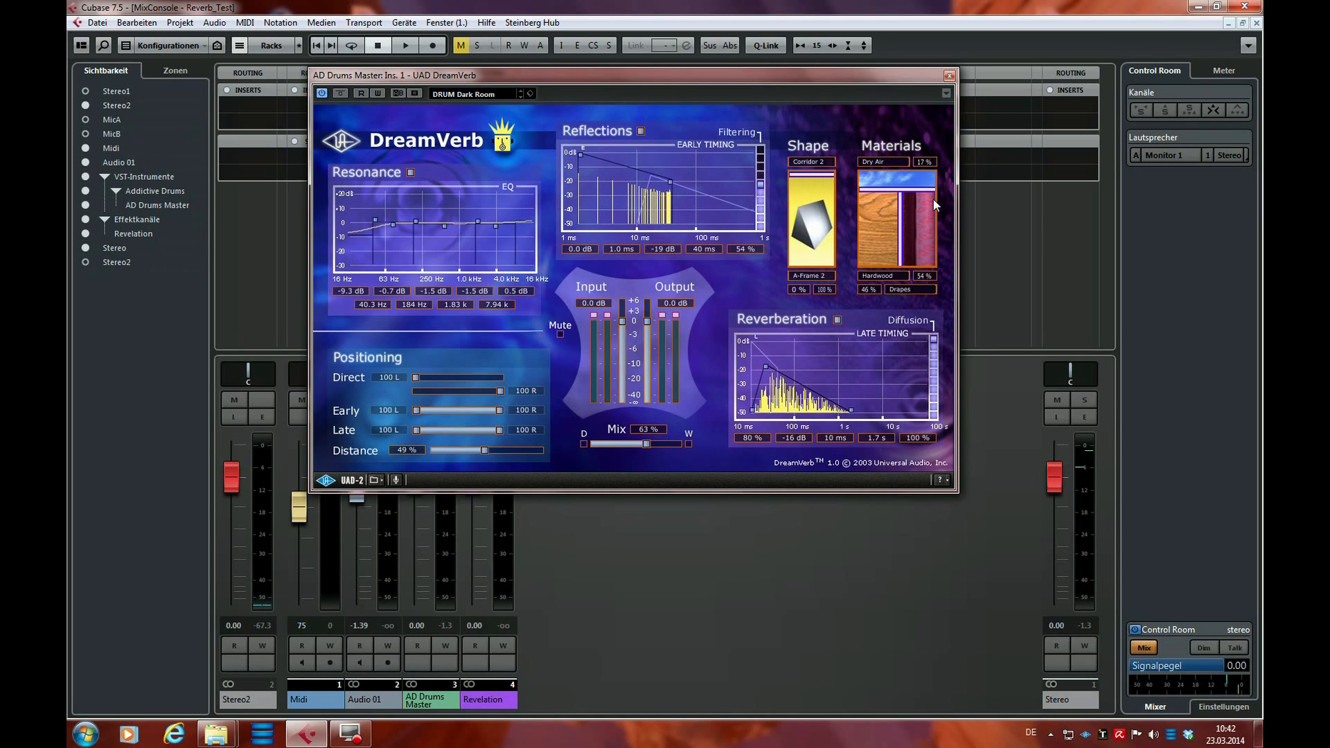
Try an air share of 50% and cycle the air material through Smokey Club, Thick Fog and Ideal Gas back to Dry Air
mouse_move(900, 239)
mouse_down()
mouse_move(883, 236)
mouse_move(933, 248)
mouse_move(869, 253)
mouse_move(932, 258)
mouse_move(876, 256)
mouse_move(918, 255)
mouse_move(898, 254)
mouse_up()
drag(919, 191, 910, 225)
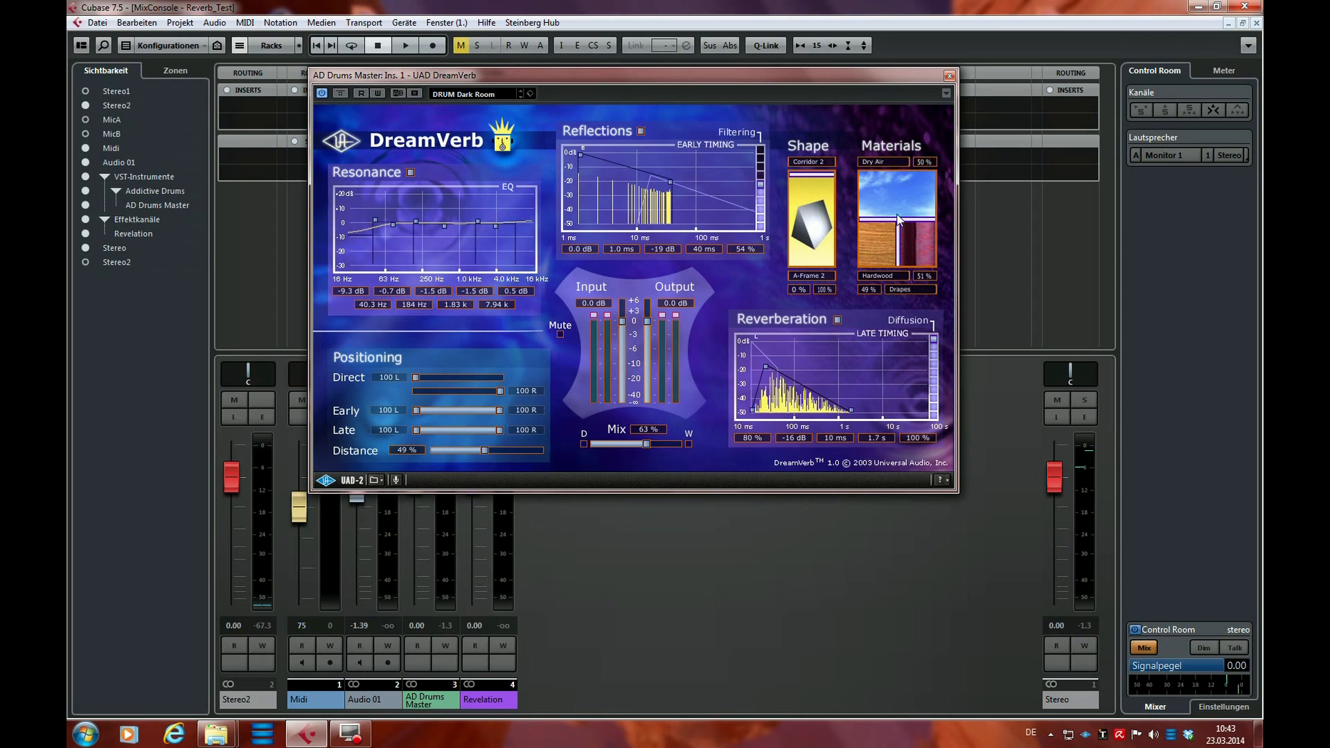
click(883, 164)
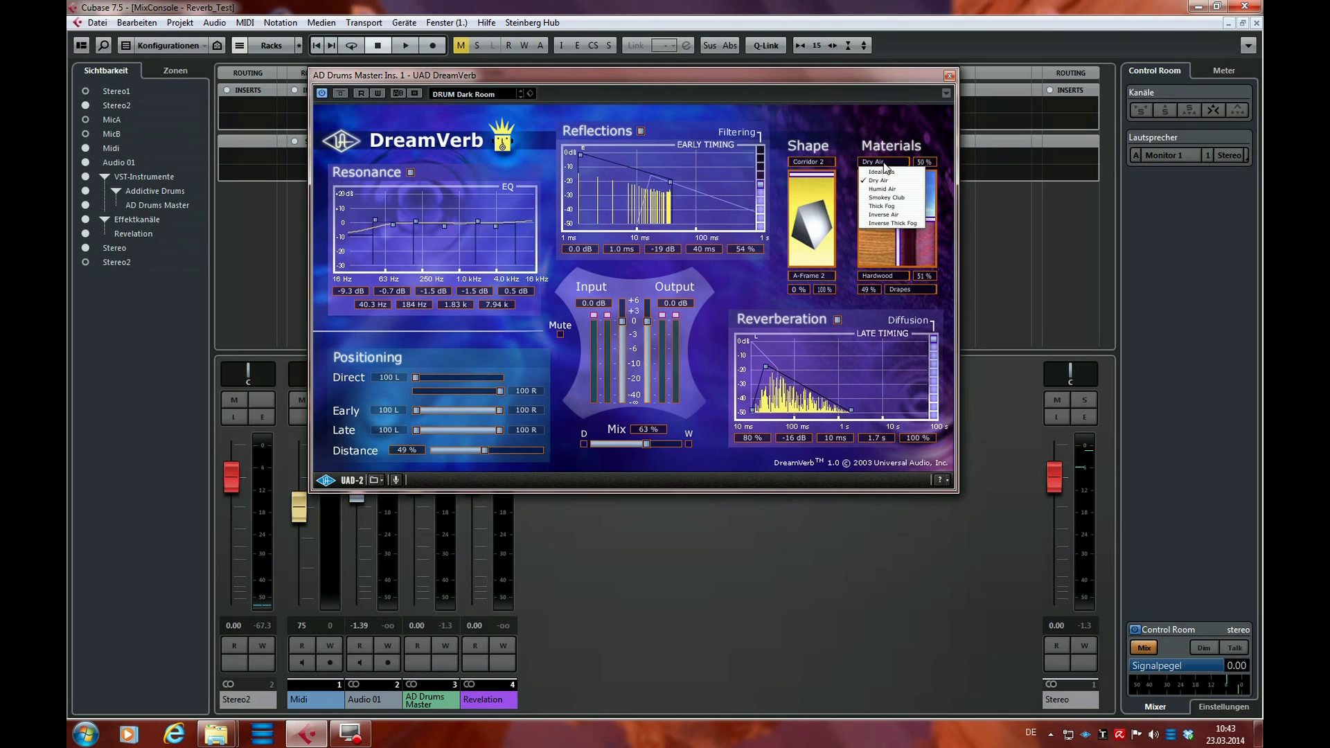
click(890, 198)
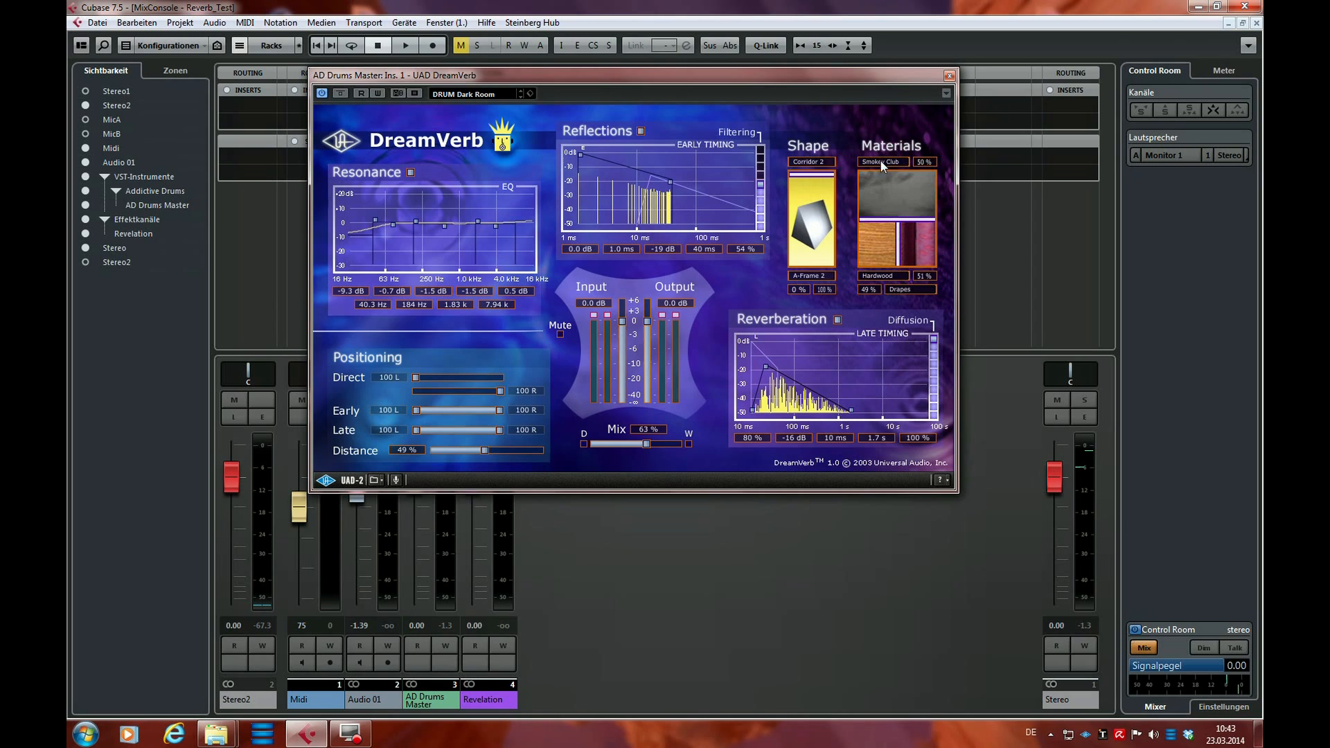
click(882, 162)
click(881, 206)
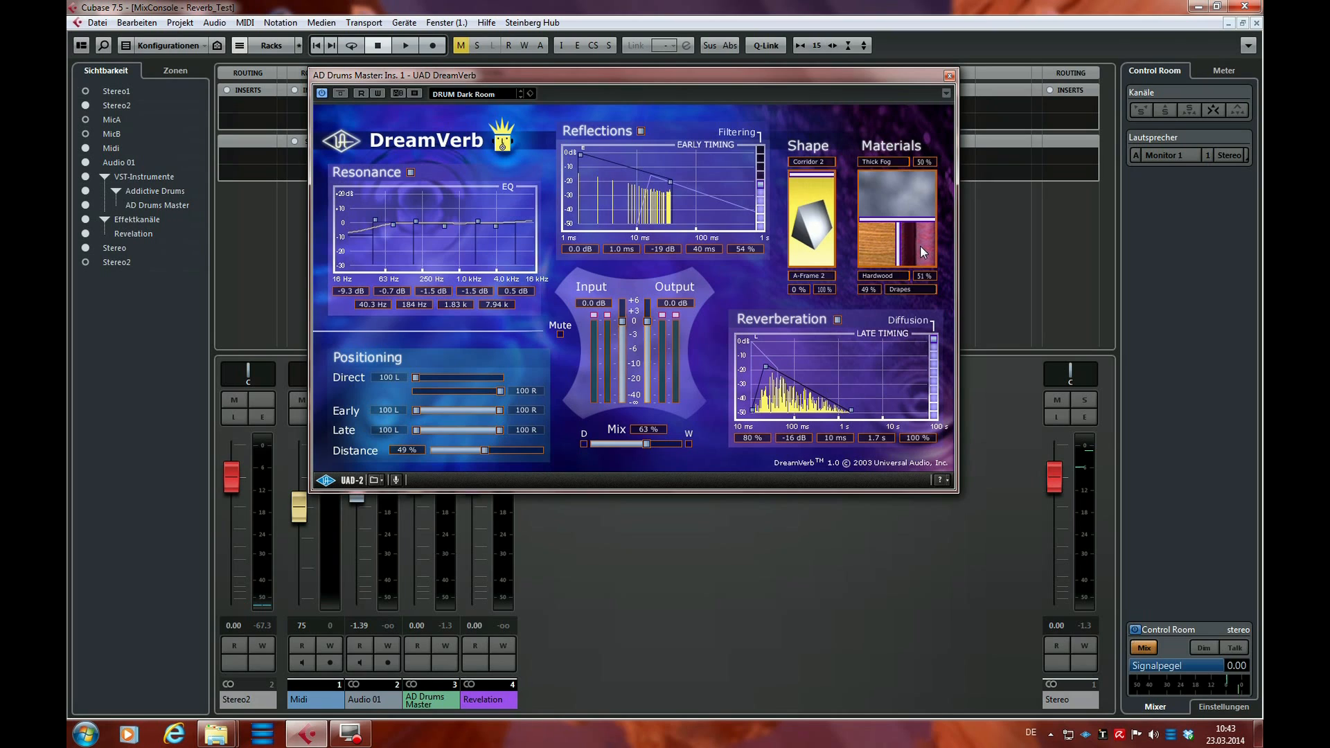
click(891, 163)
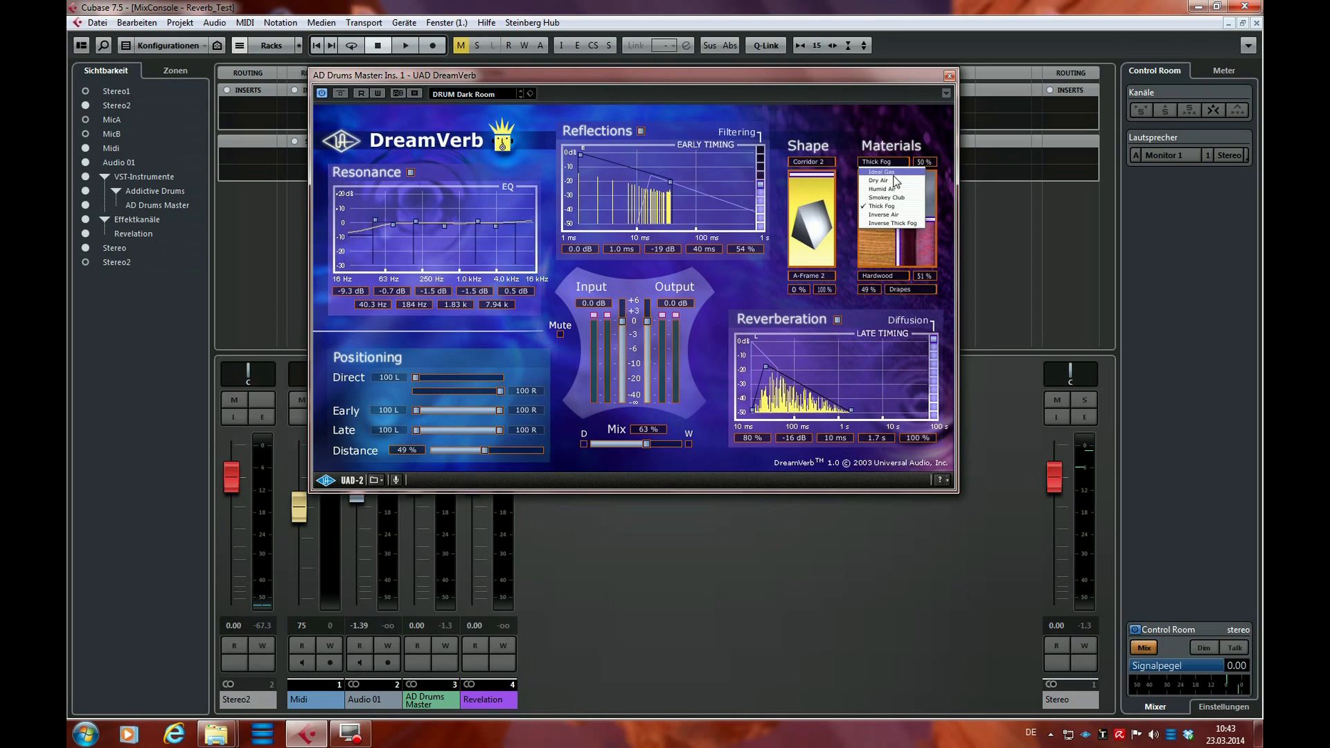
click(893, 173)
click(890, 163)
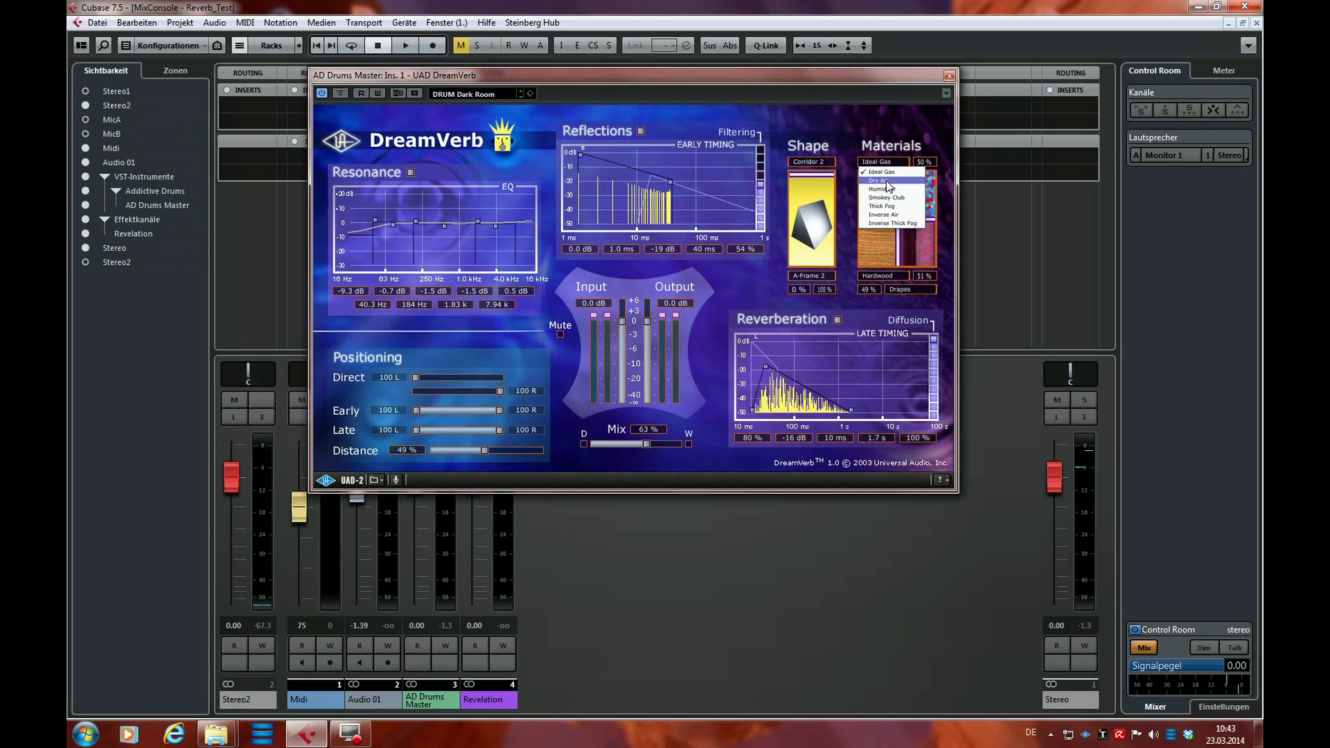
click(888, 181)
Set the materials blend to 17% Dry Air, with 43% Hardwood and 57% Drapes
mouse_move(903, 220)
mouse_down()
mouse_move(906, 190)
mouse_move(902, 203)
mouse_up()
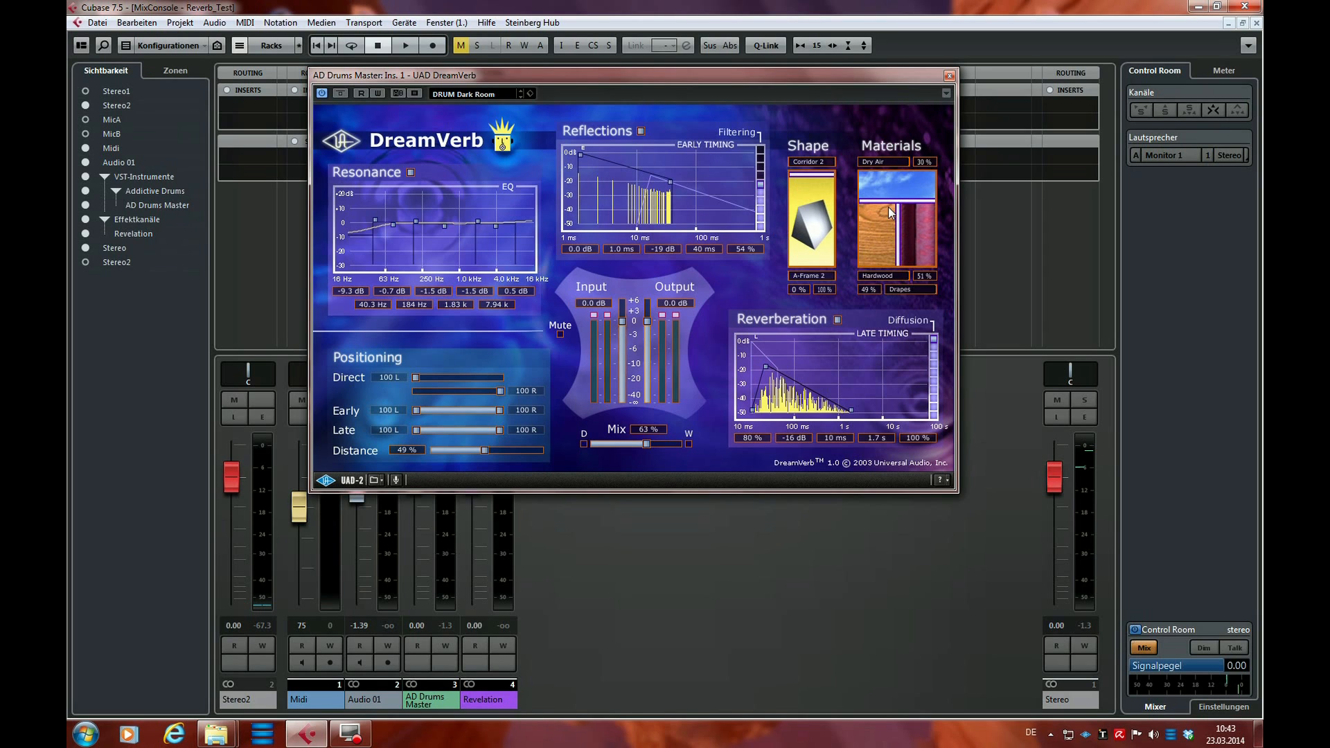
drag(891, 205, 891, 237)
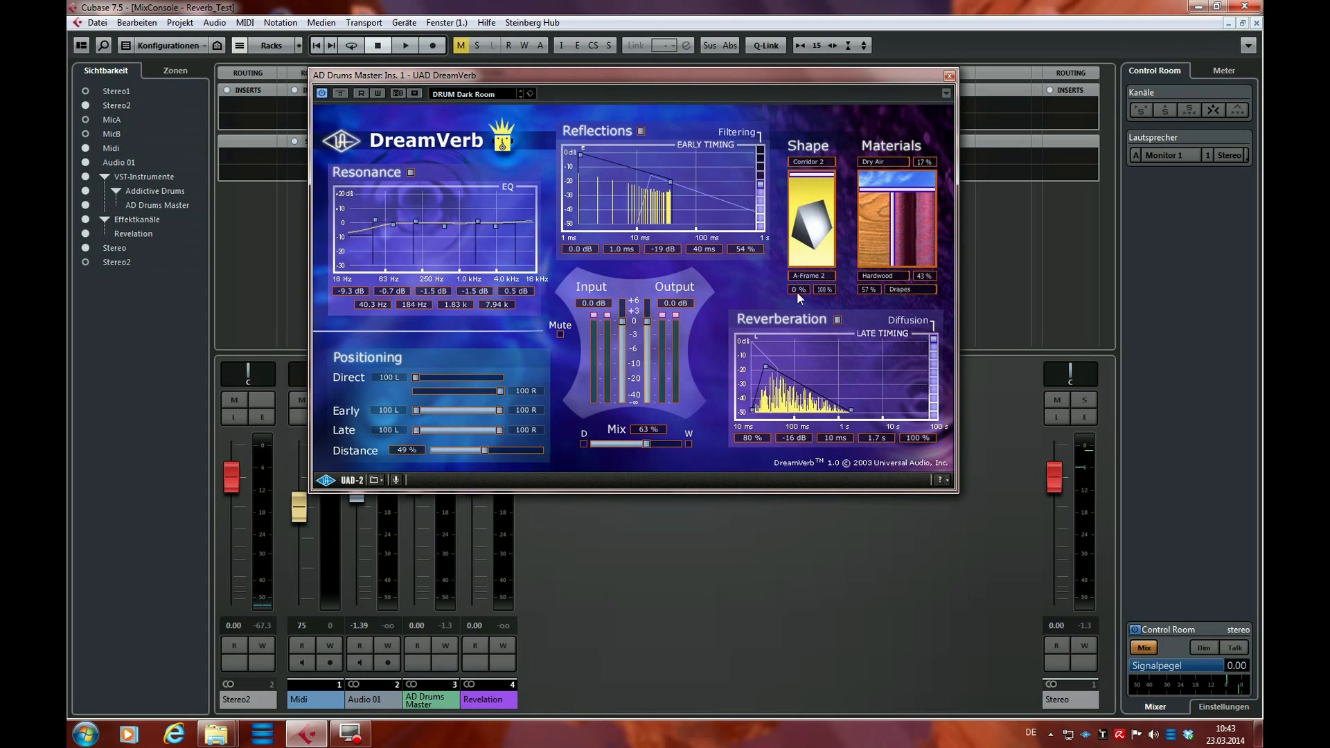
Play back the drums while trying the DreamVerb mix at 100% and at 87%, and stop playback
drag(682, 76, 907, 119)
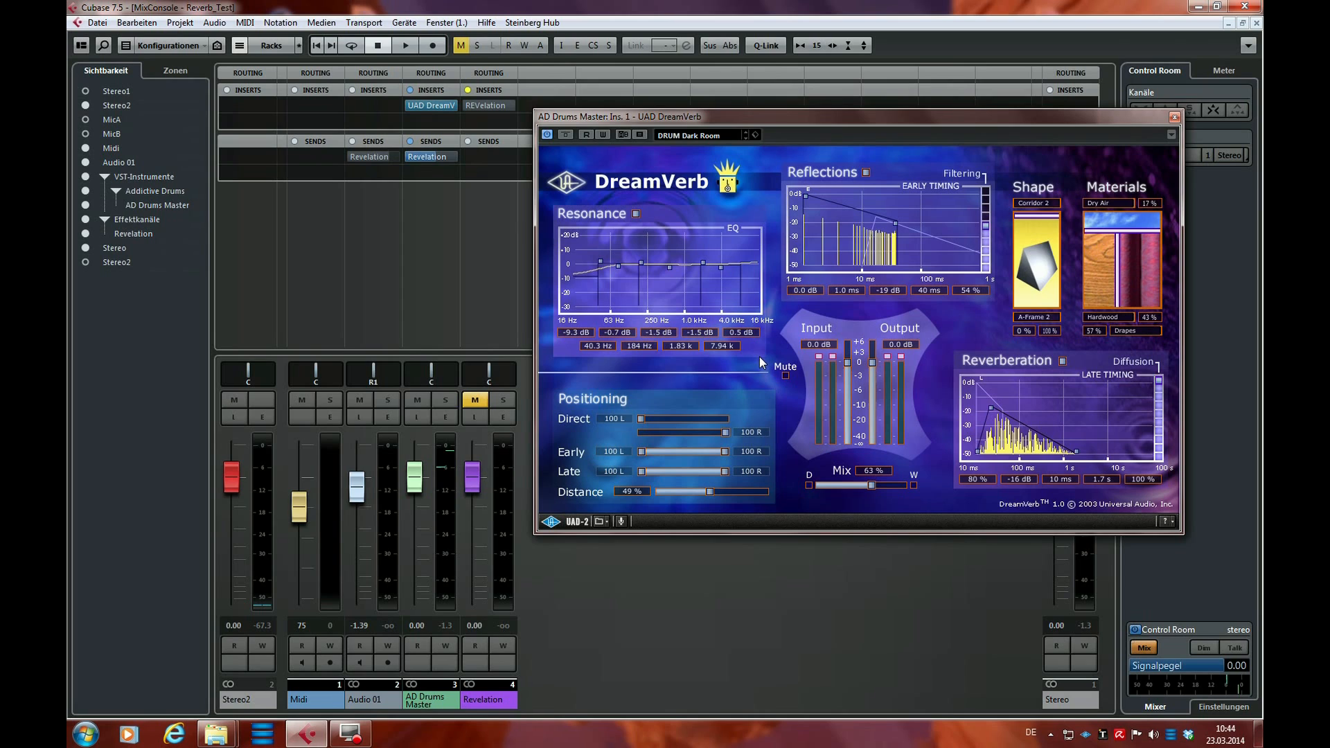
click(639, 669)
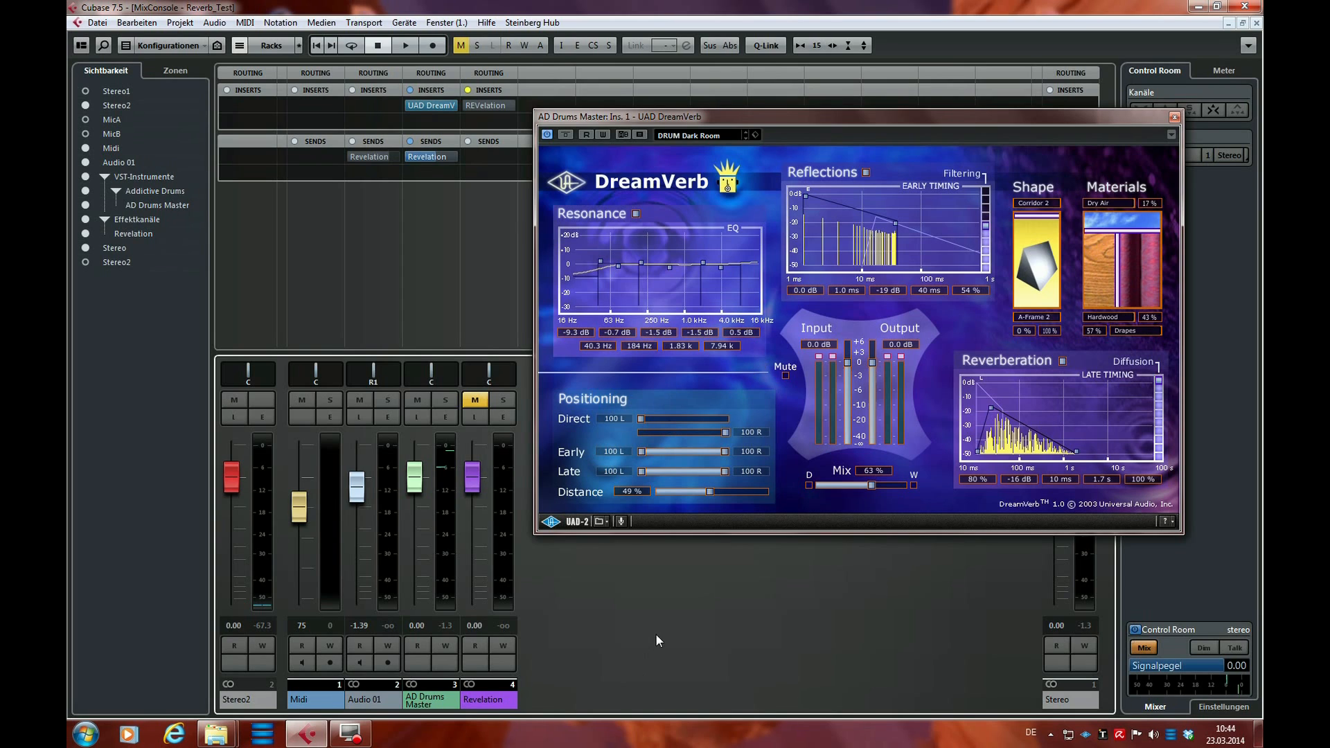
drag(830, 125, 682, 113)
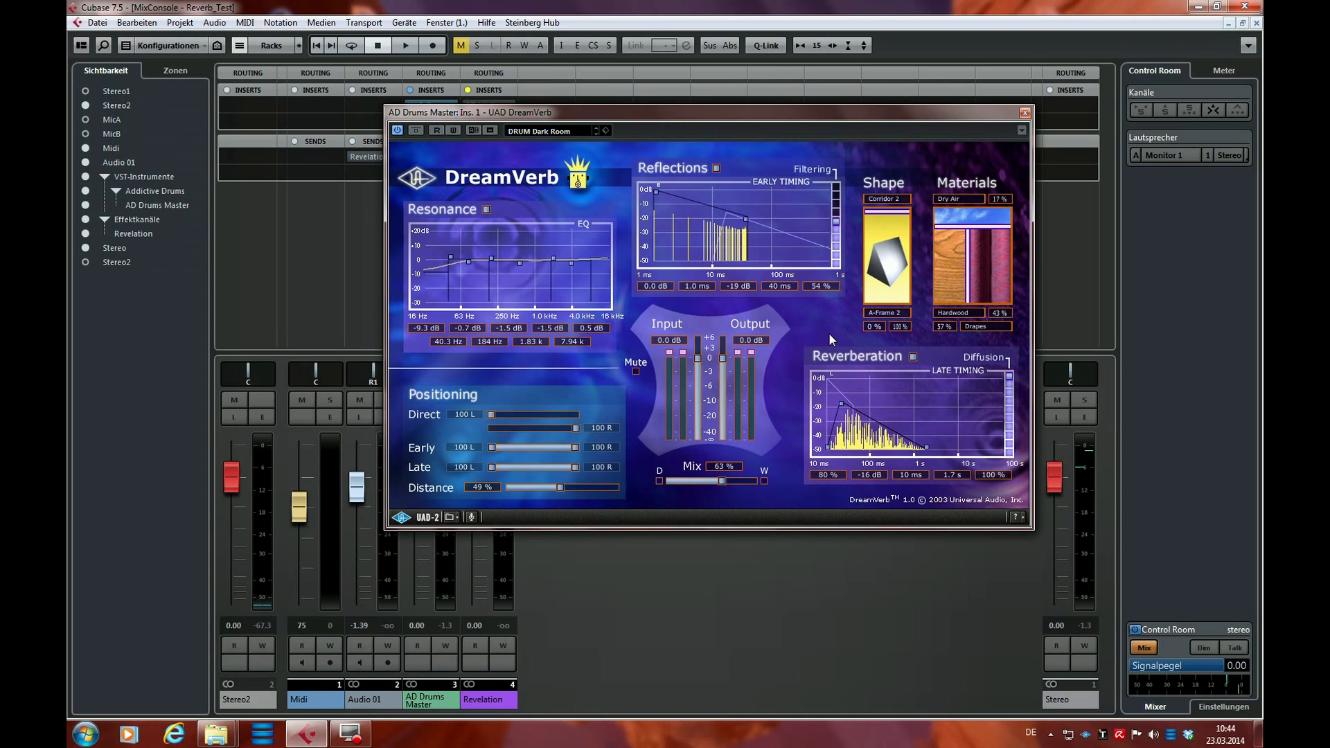
key(space)
drag(748, 111, 839, 98)
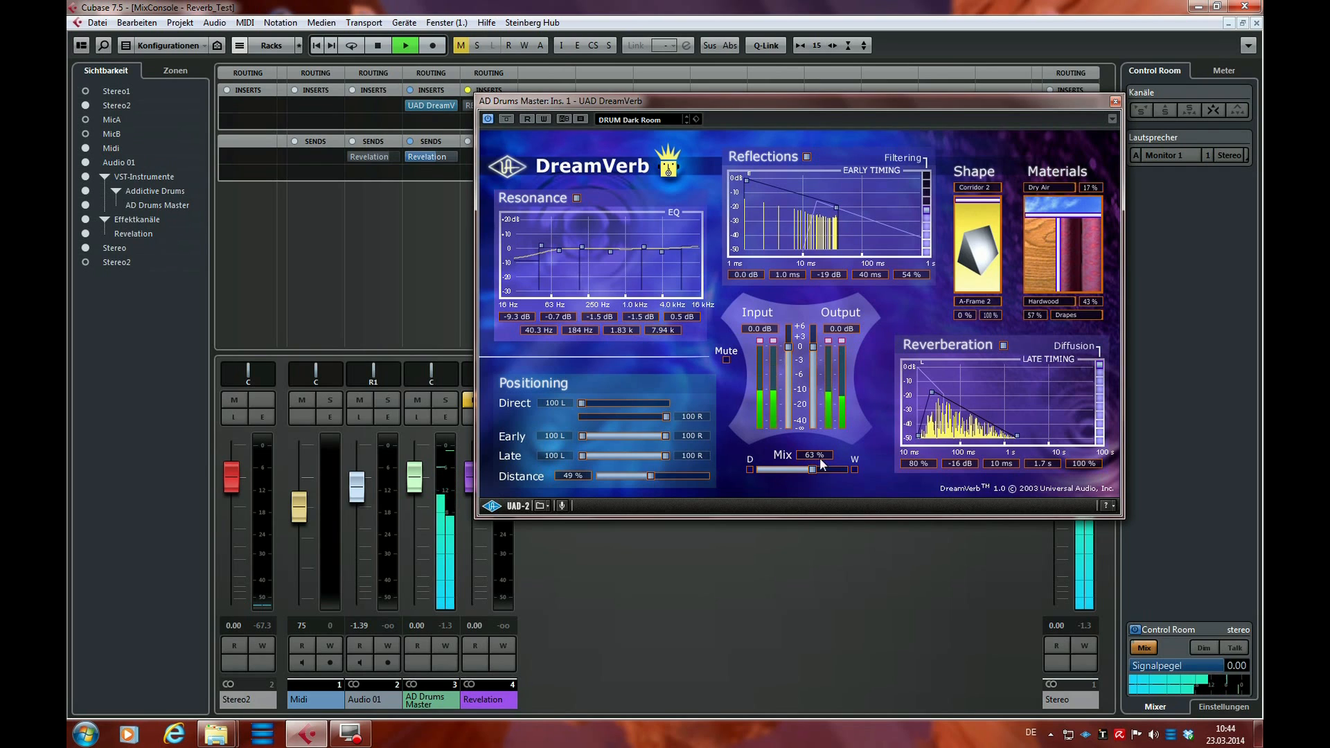
drag(814, 470, 850, 472)
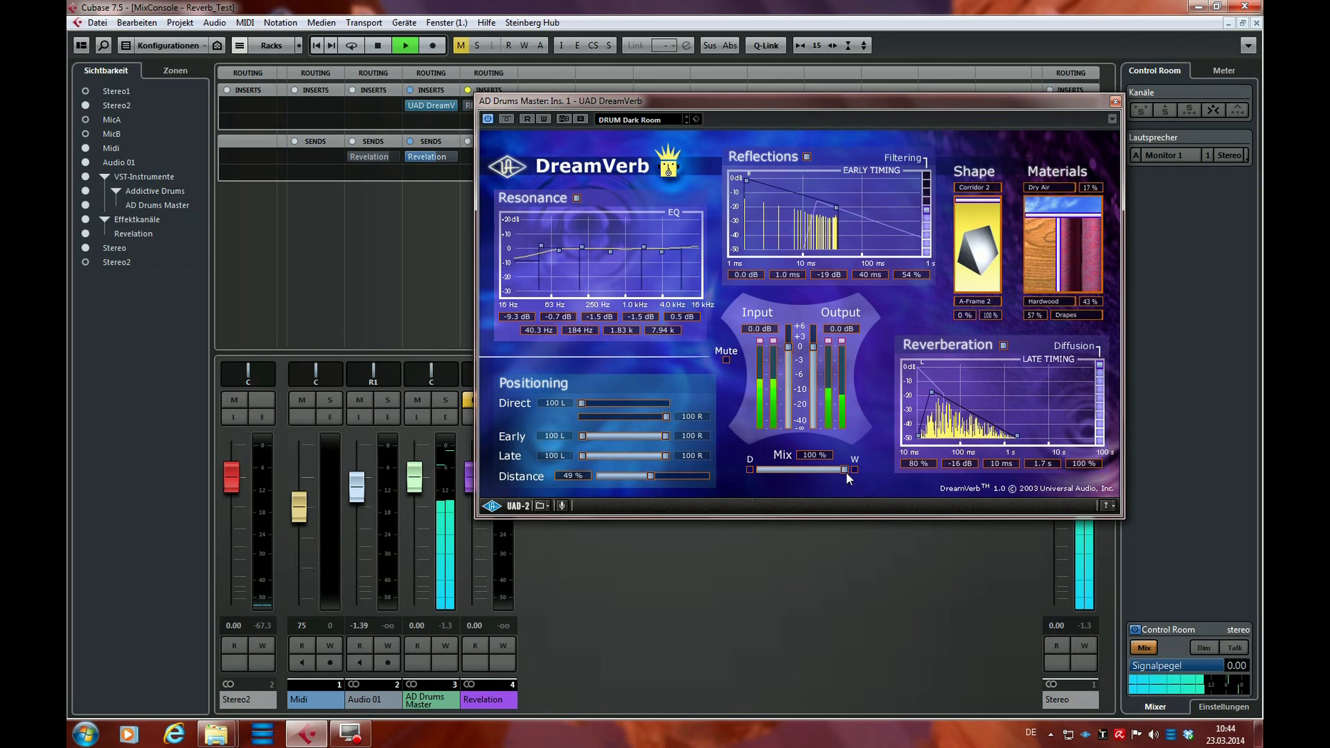
mouse_move(847, 473)
mouse_down()
mouse_move(753, 473)
mouse_move(834, 470)
mouse_up()
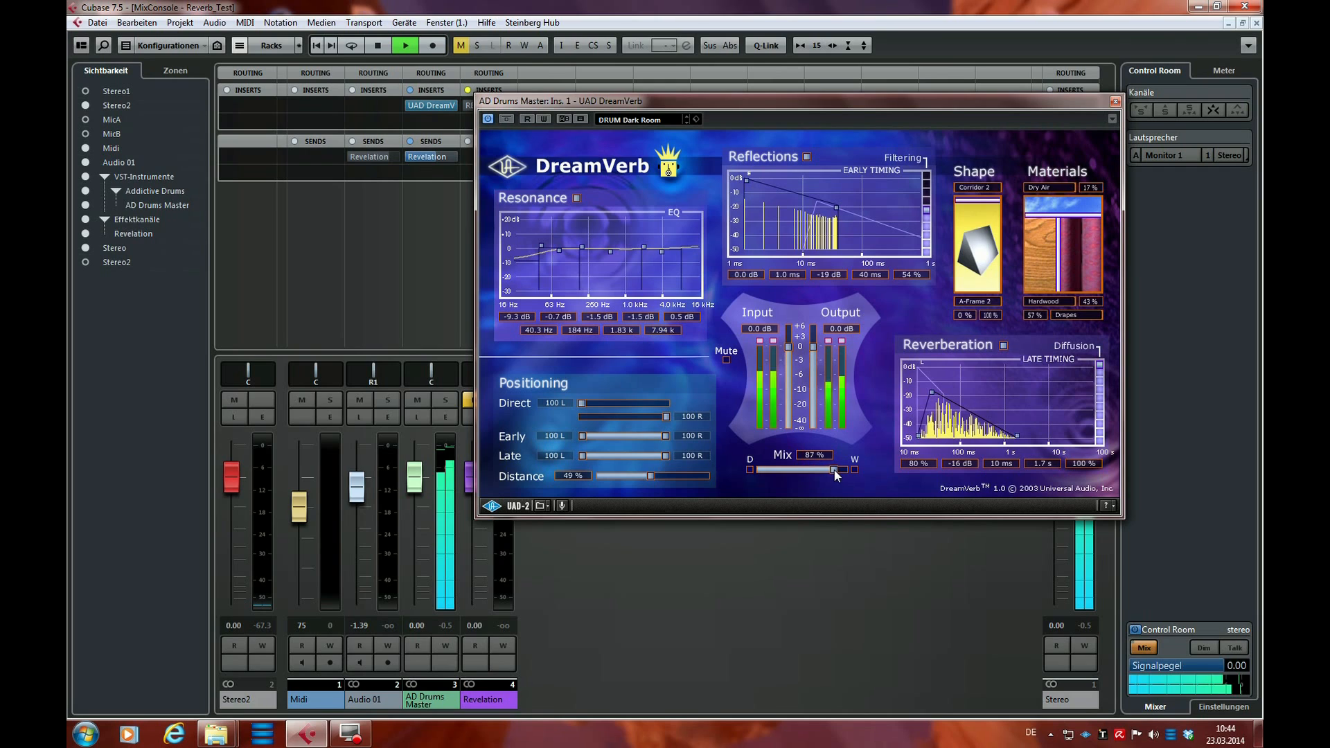
key(space)
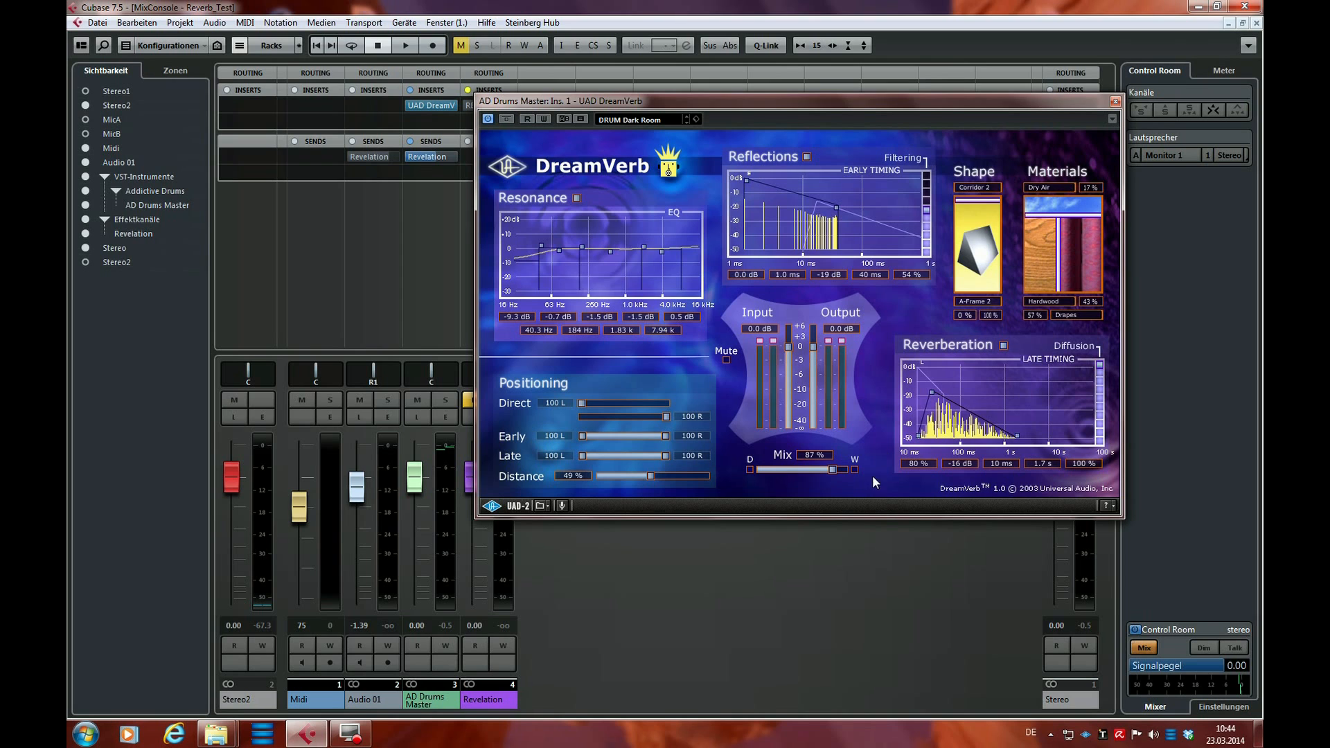
Switch off Resonance and Reverberation, set the mix to 92%, and listen to the early reflections alone on the drums
drag(894, 108, 836, 107)
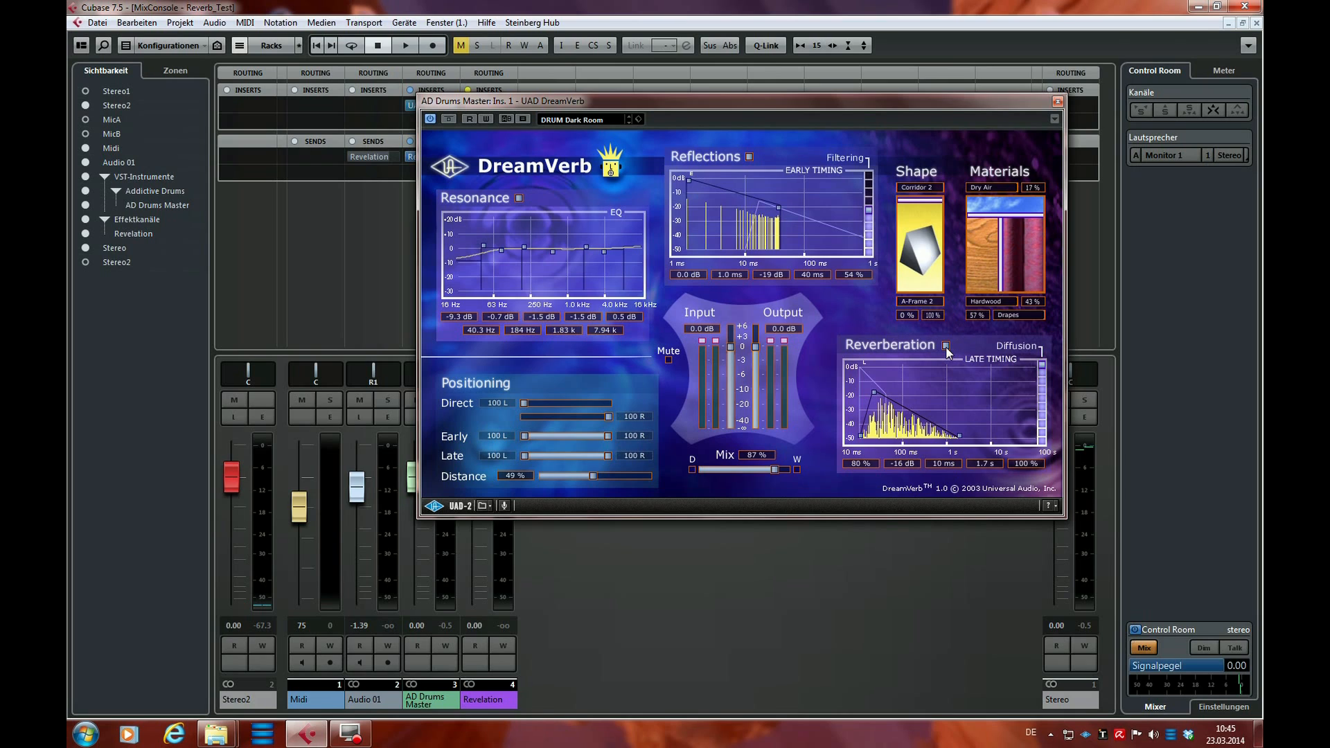
click(520, 198)
key(space)
drag(775, 472, 779, 471)
drag(925, 104, 843, 106)
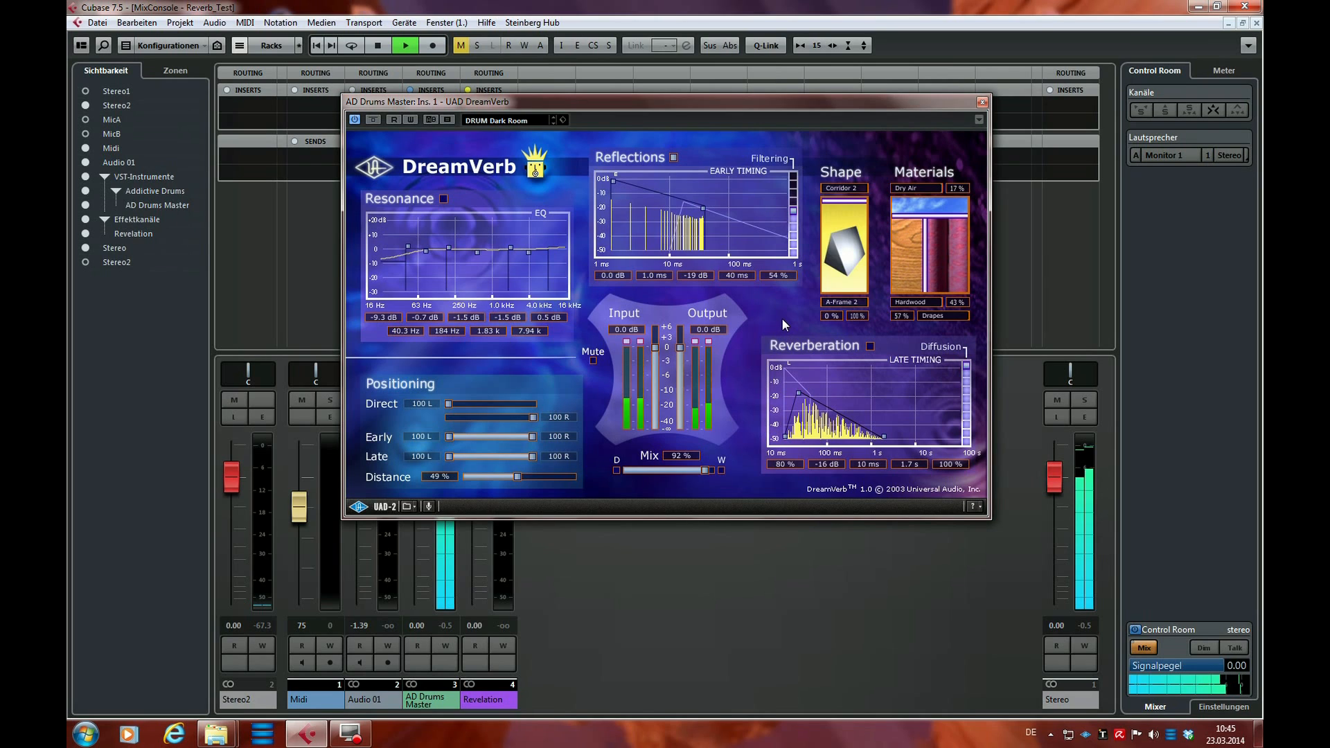
key(space)
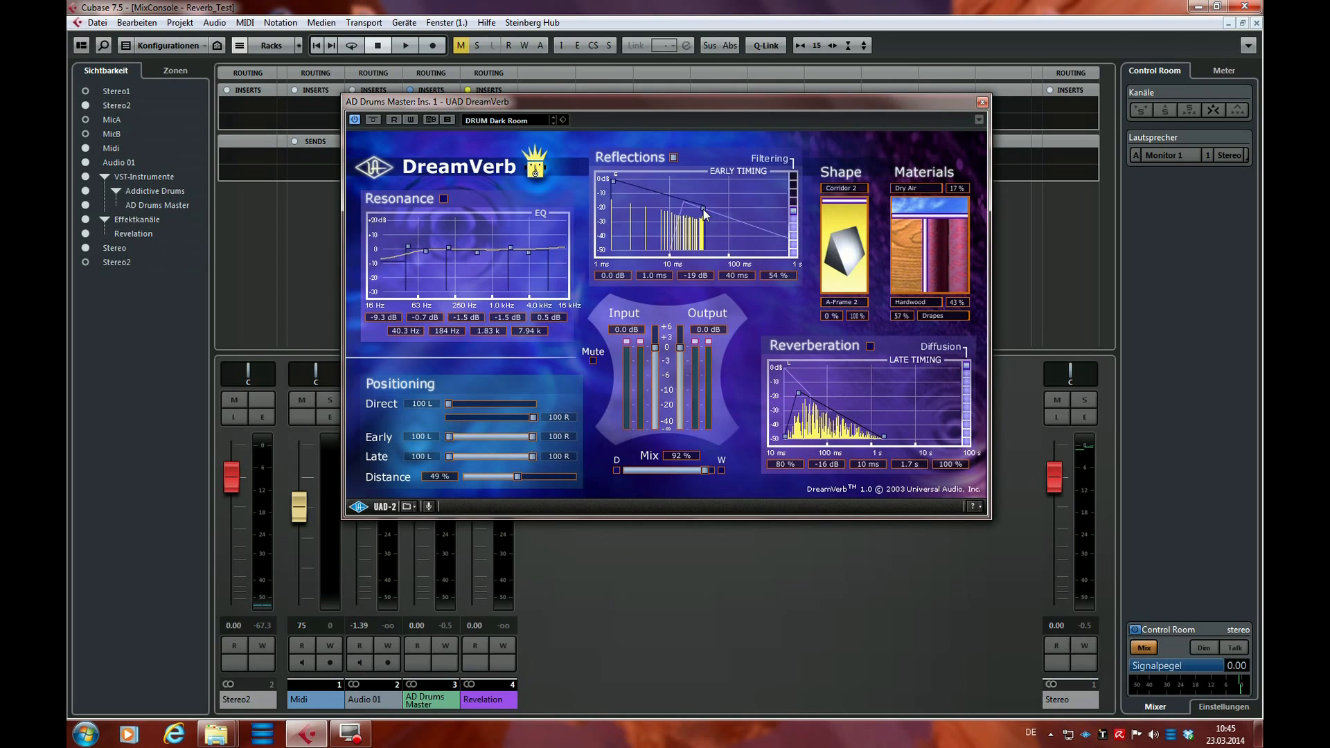
Try shortening the end time of the early reflections to 4.3 ms during playback
key(space)
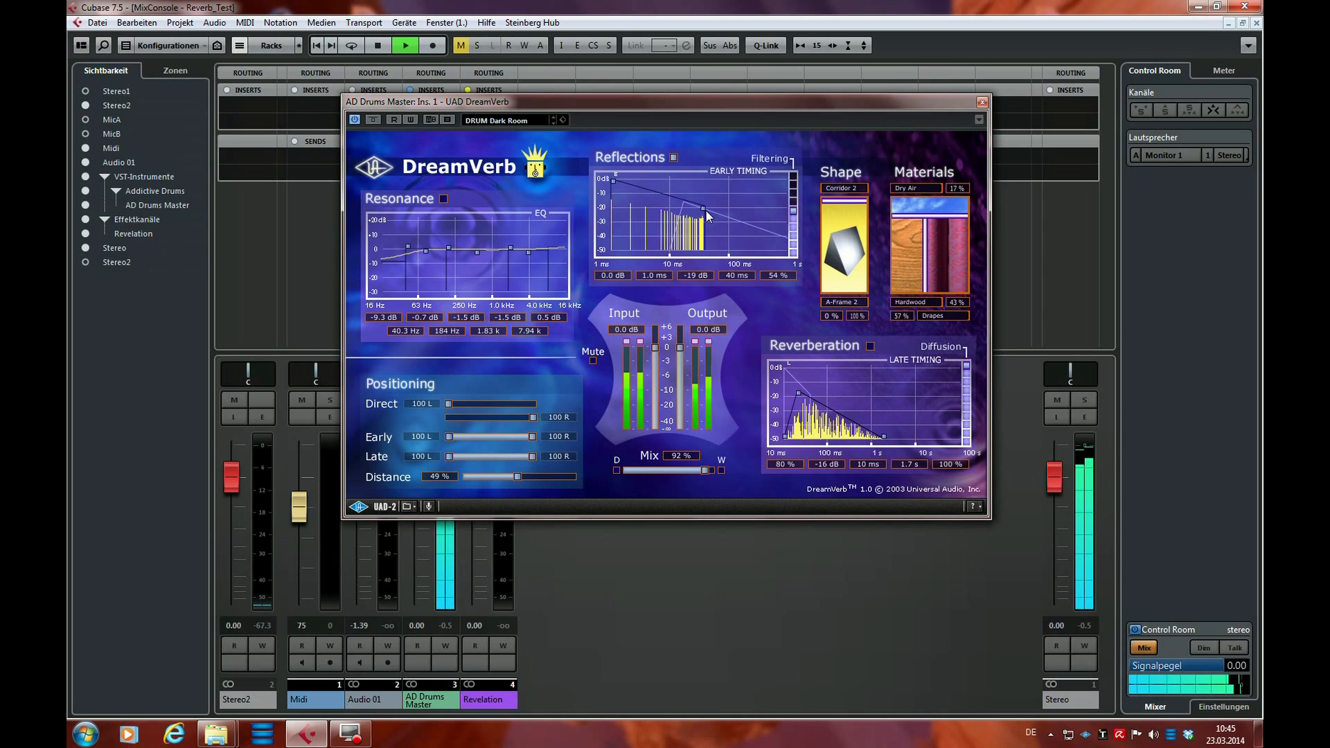
drag(704, 208, 652, 214)
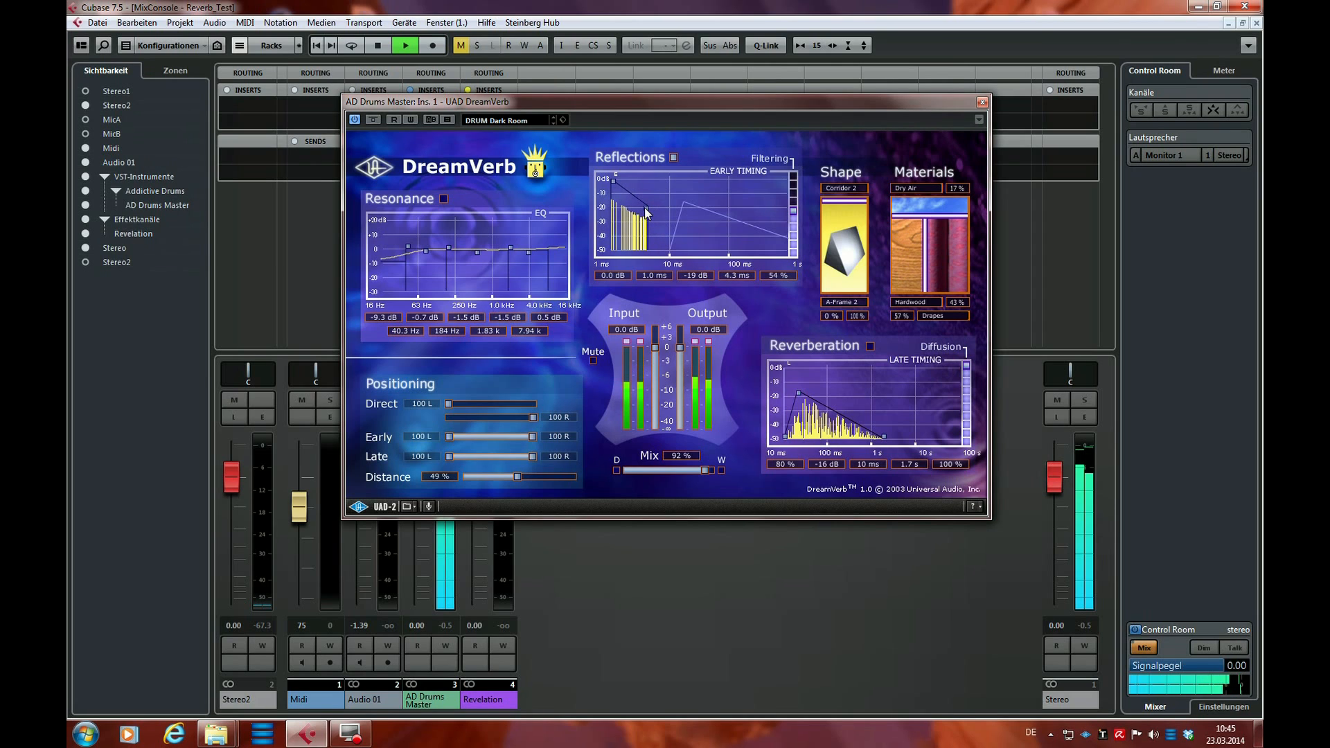
key(space)
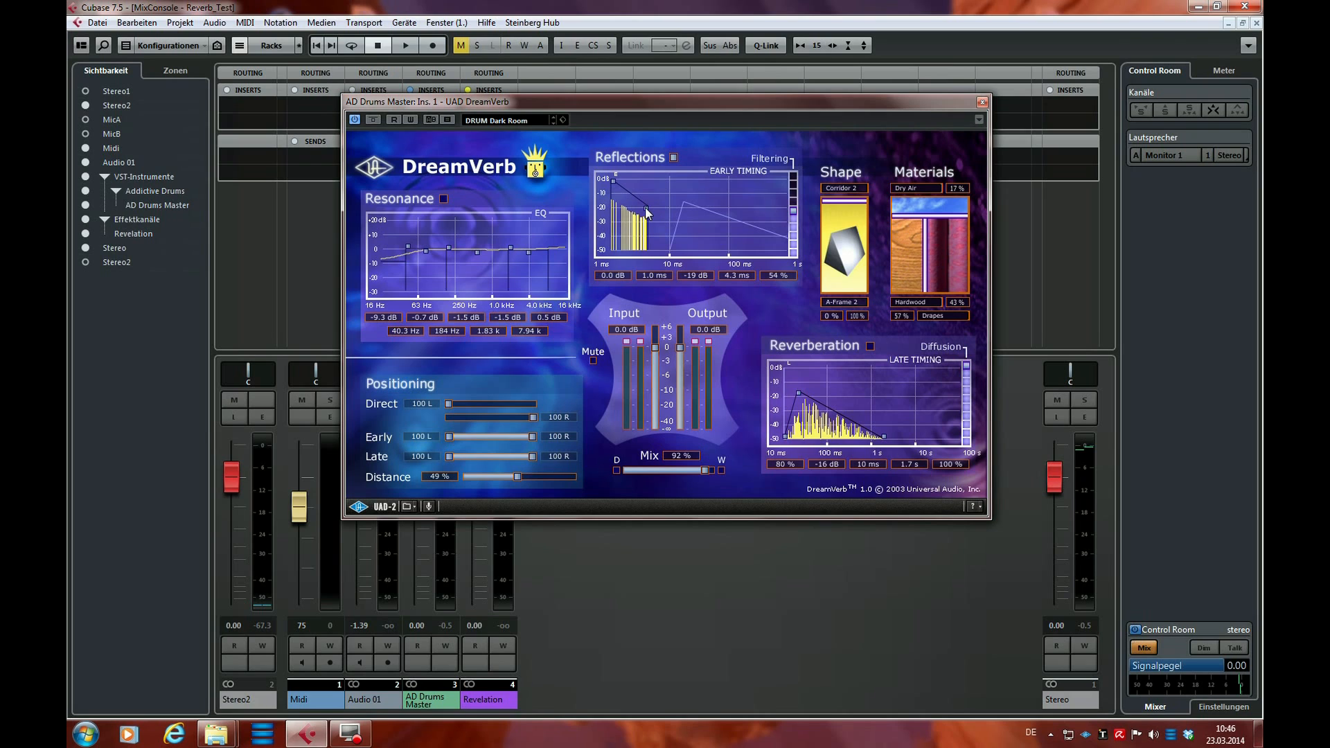
Extend the early reflections' end point to 330 ms at -24 dB during playback, and stop the transport
key(space)
drag(648, 210, 770, 221)
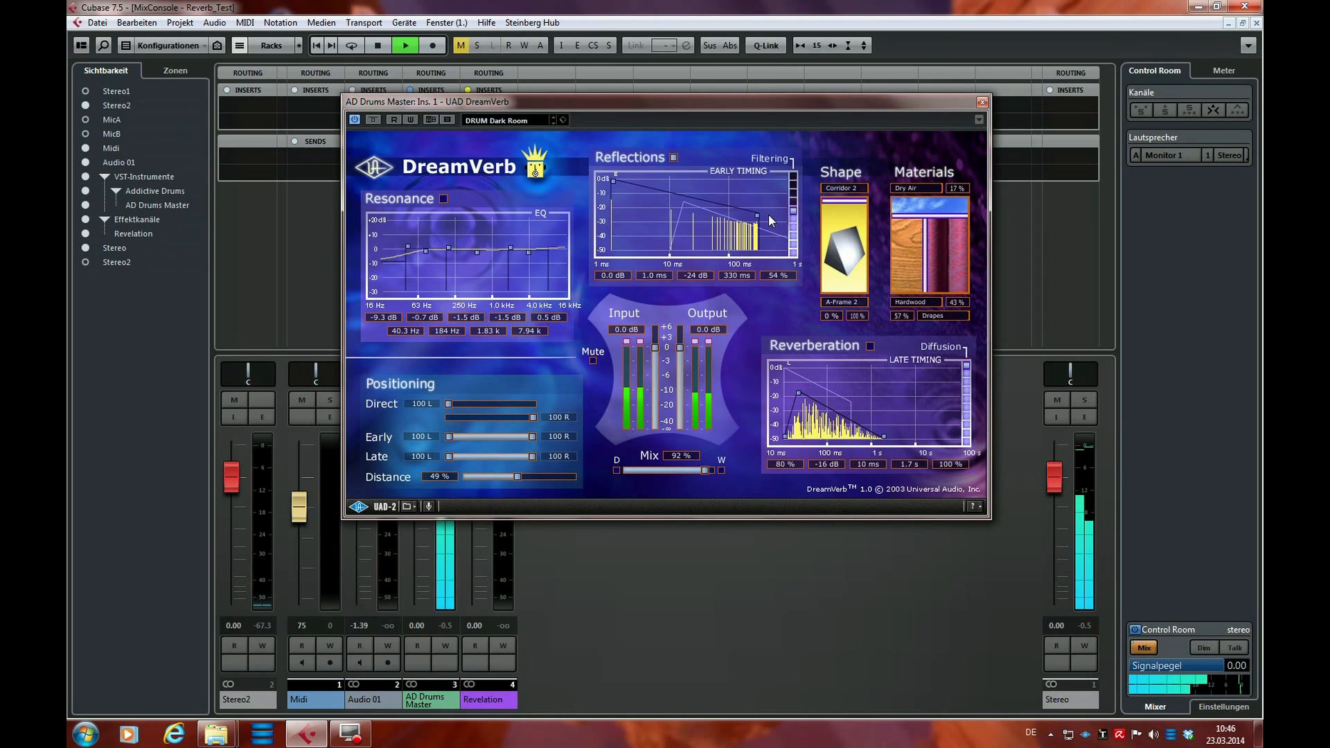
key(space)
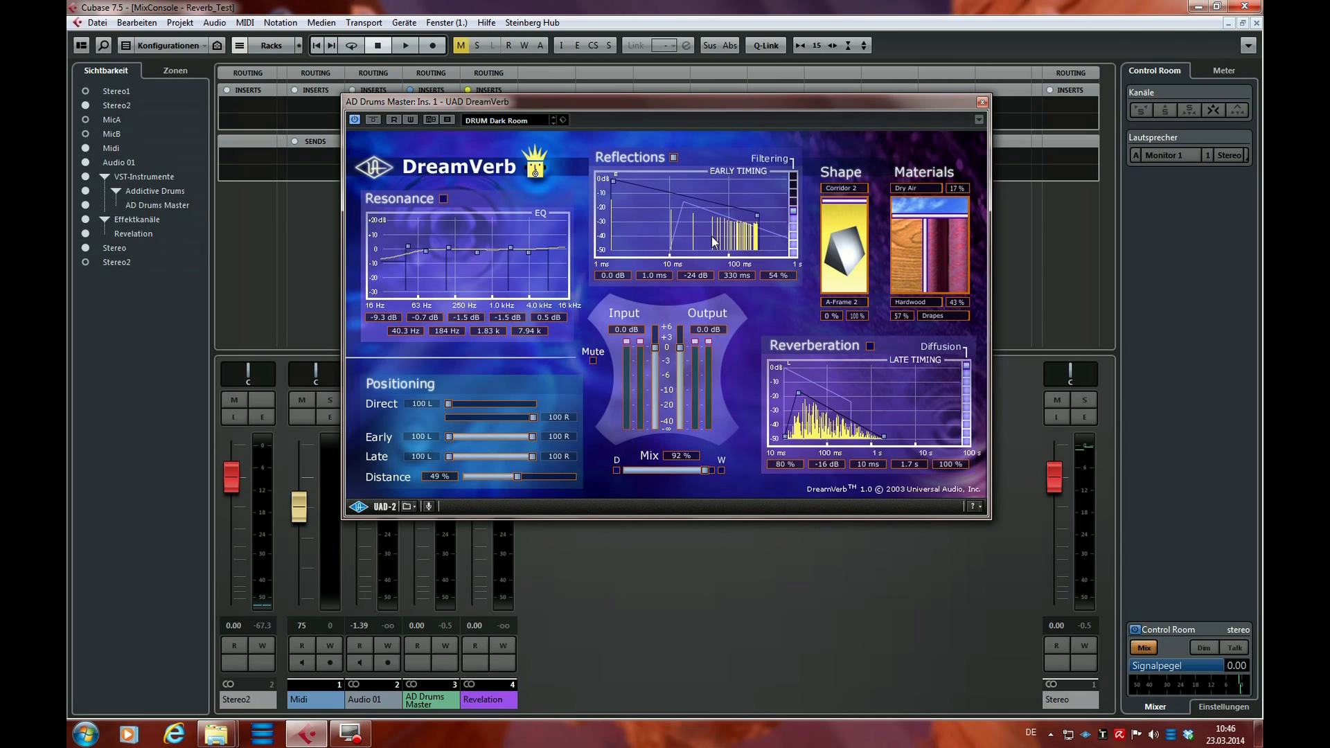
Audition the drums, move the early reflections' end point to 73 ms at -29 dB during playback, and listen to the shortened reflections
key(space)
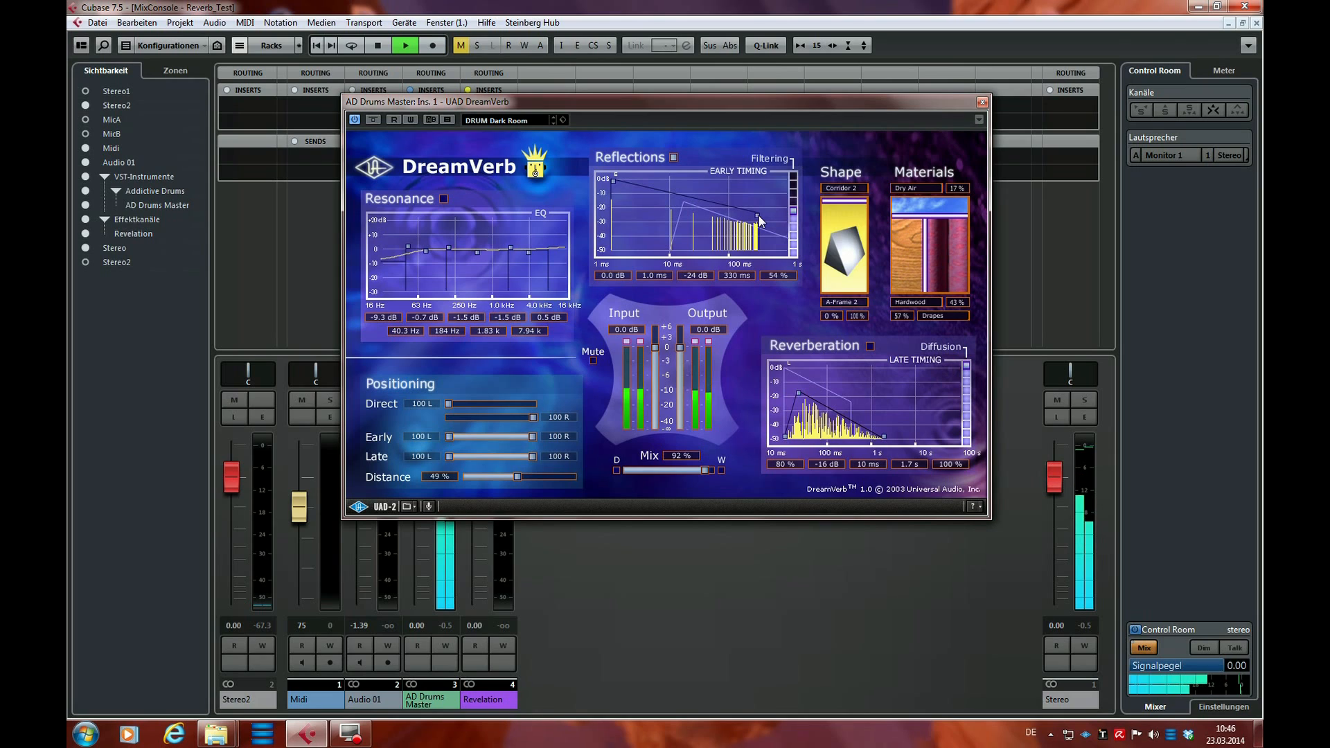
key(space)
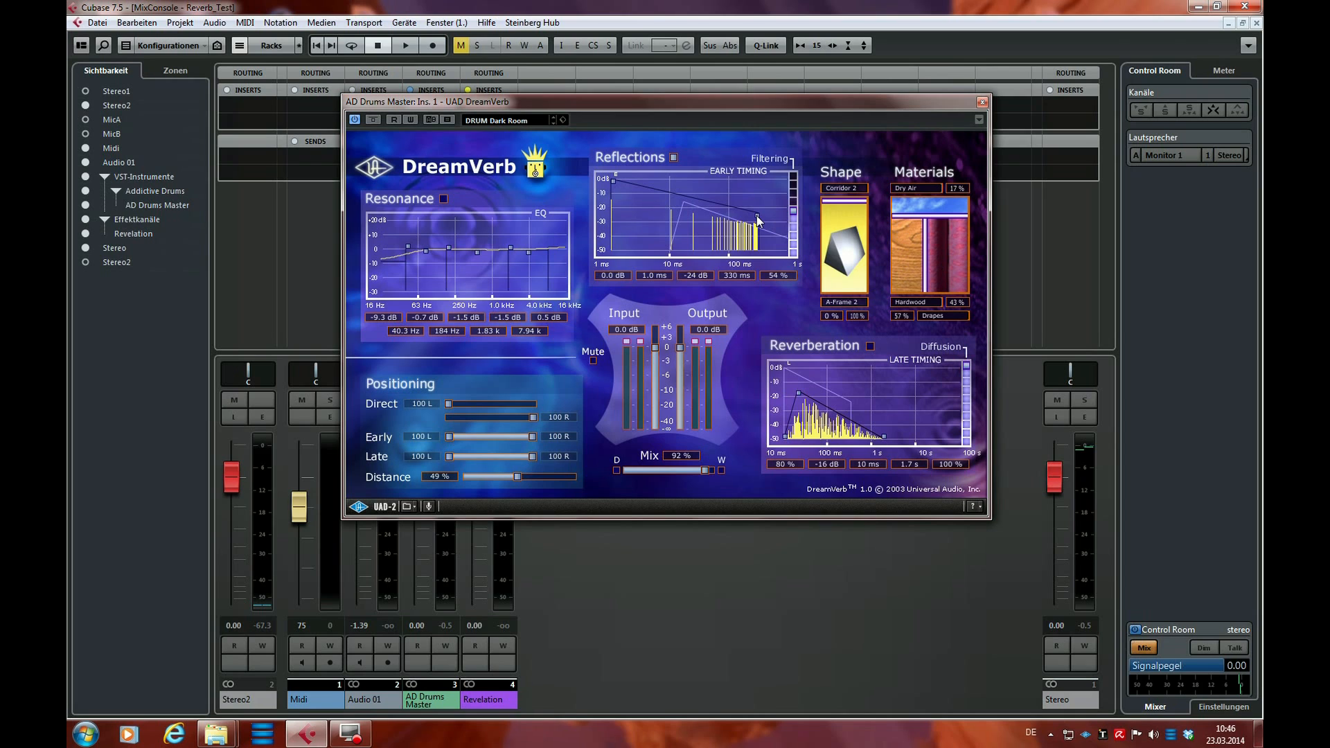
key(space)
drag(756, 217, 717, 223)
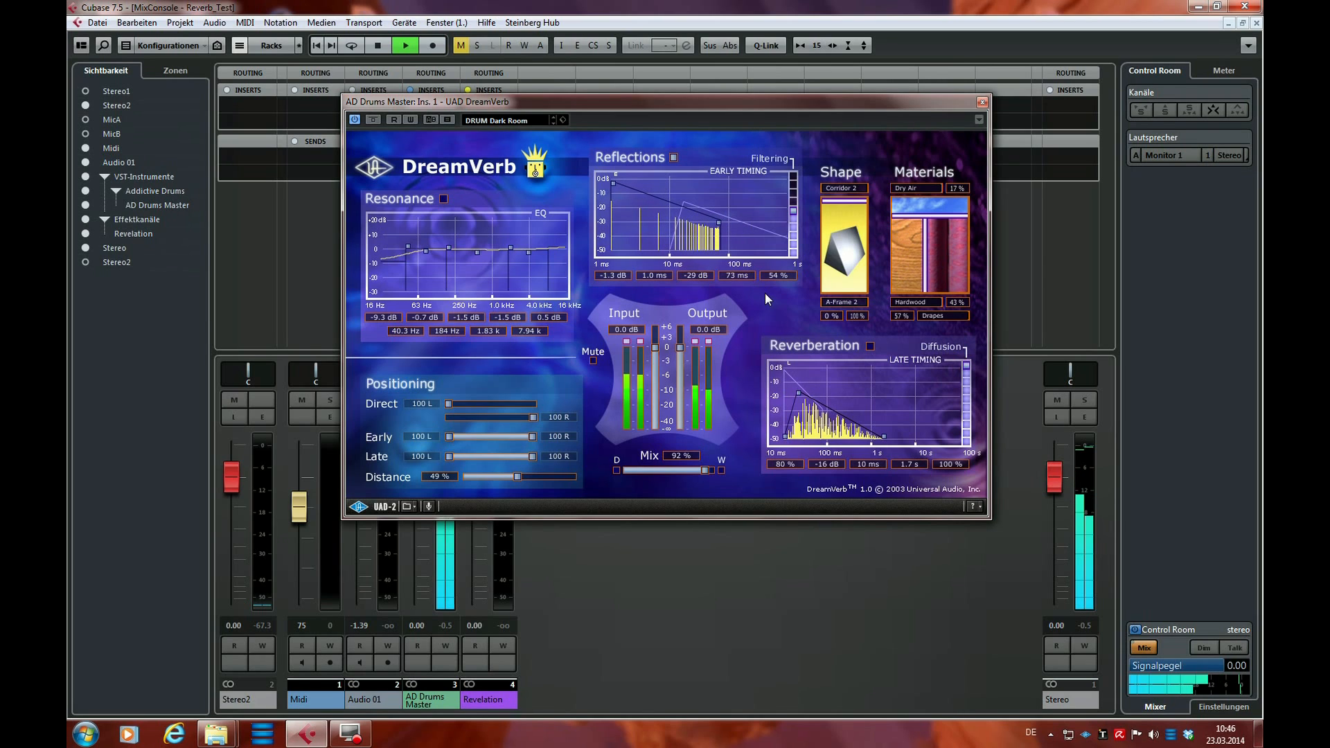
key(space)
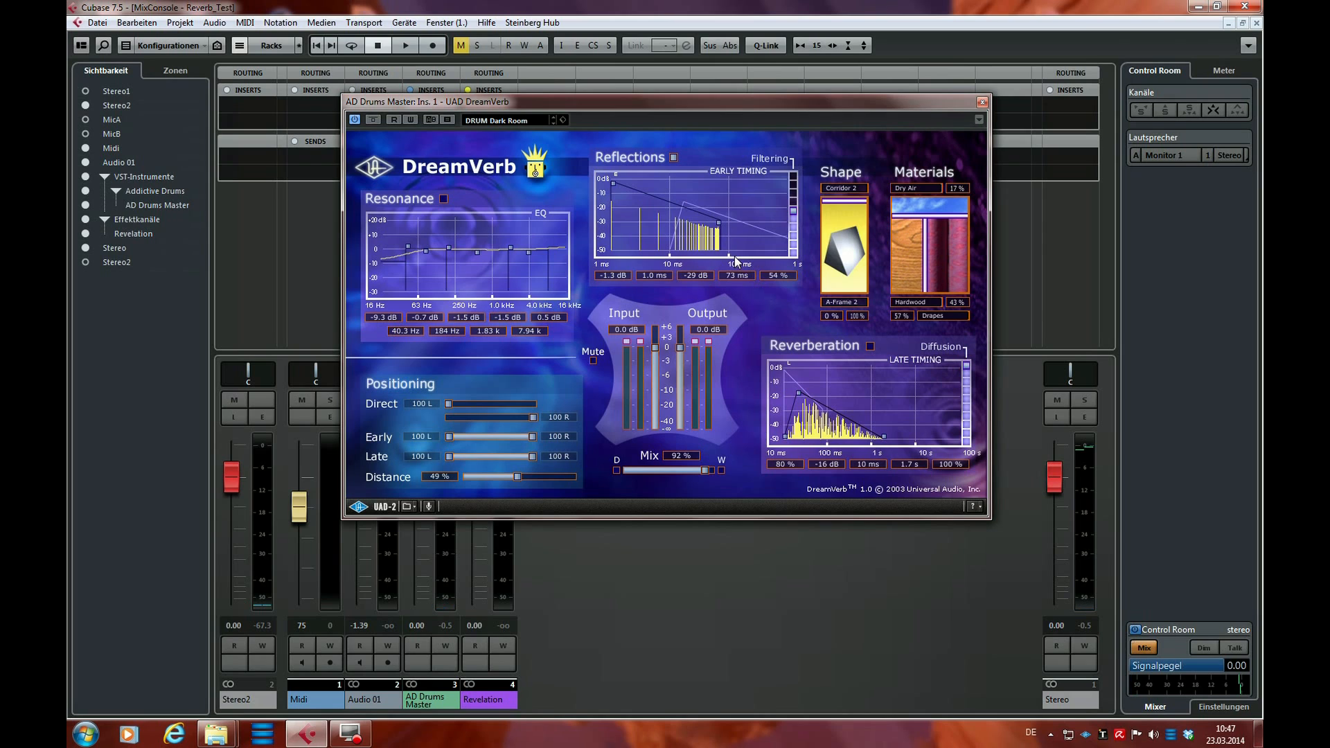
key(space)
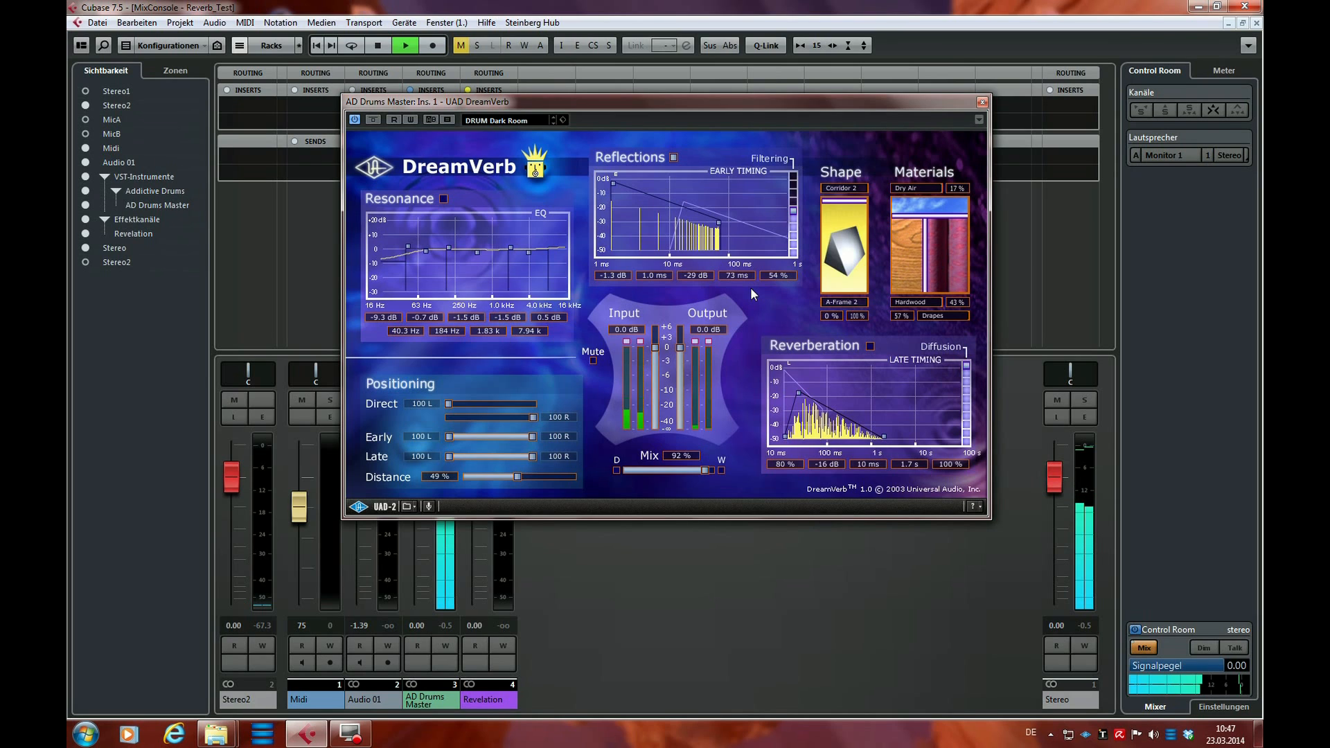
key(space)
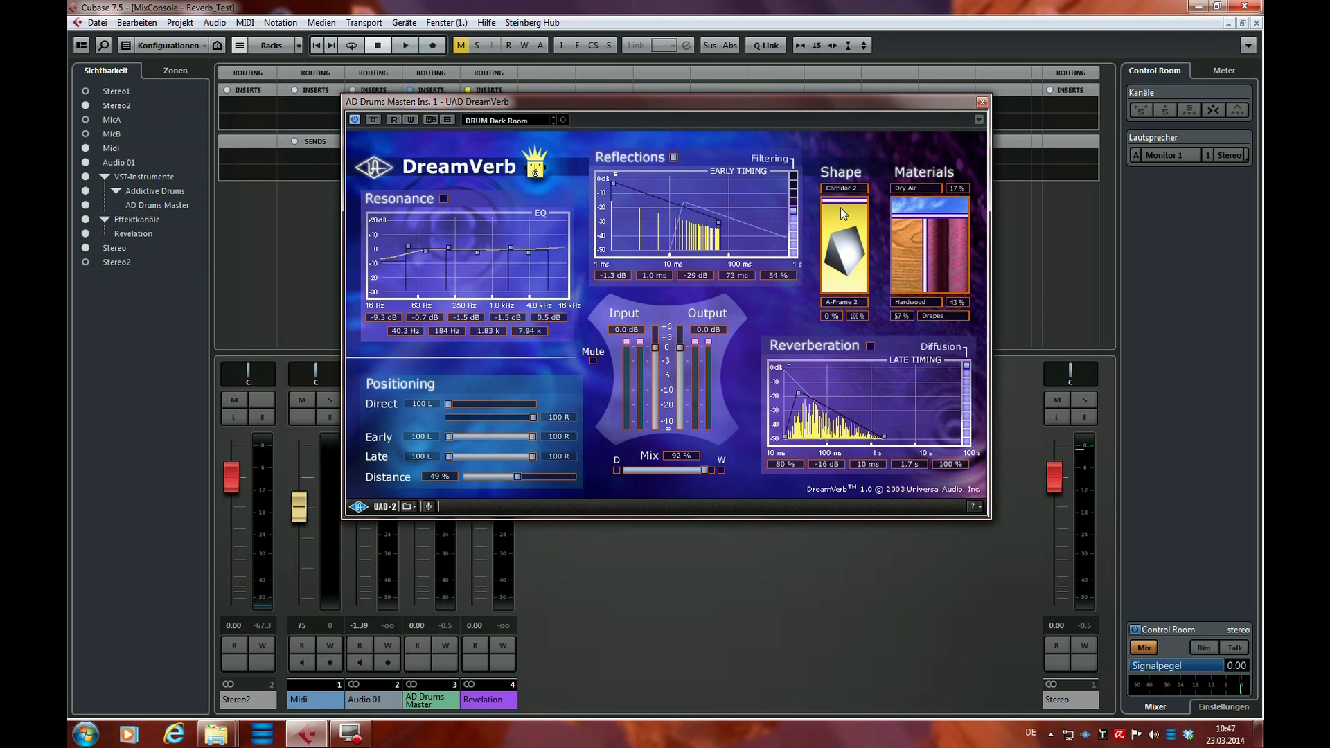
Try the shape at 100% Corridor 2 and 100% A-Frame 2 during playback, and blend 32% Corridor 2 with 68% A-Frame 2
drag(847, 202, 840, 296)
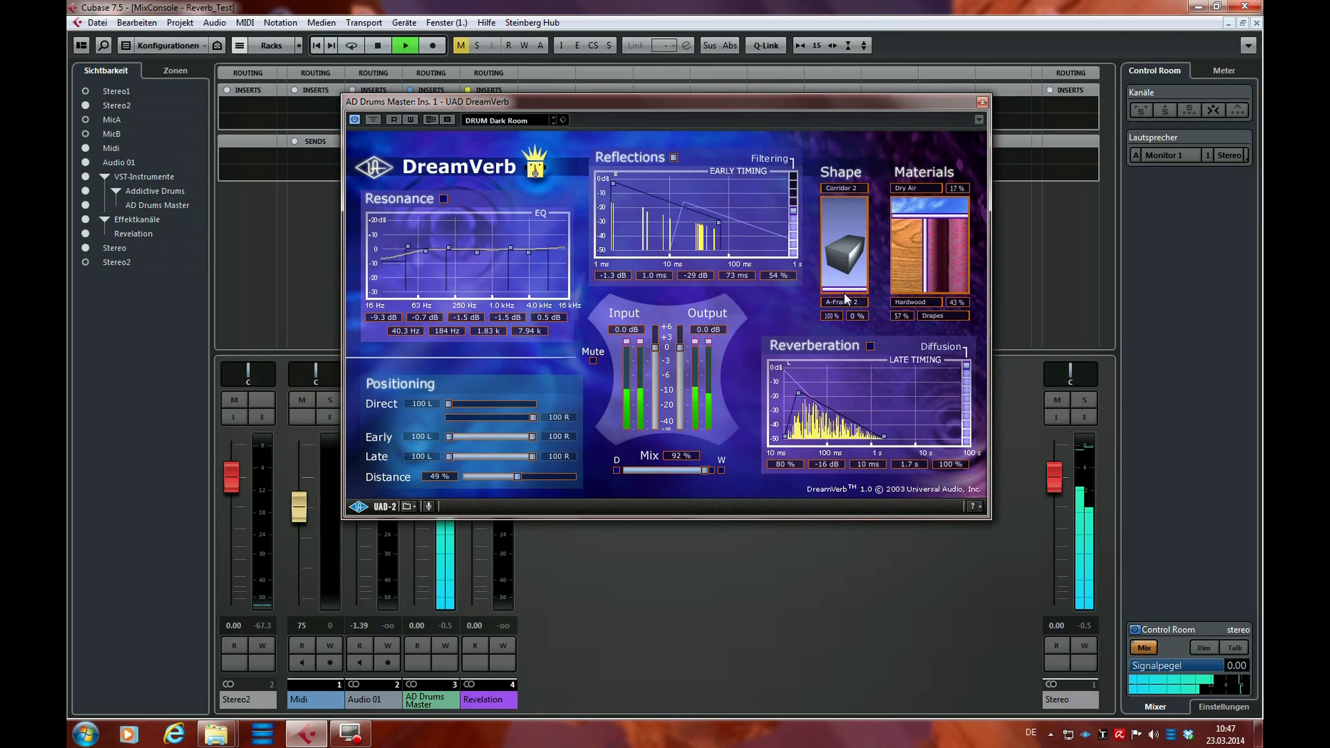
drag(847, 295, 856, 197)
key(space)
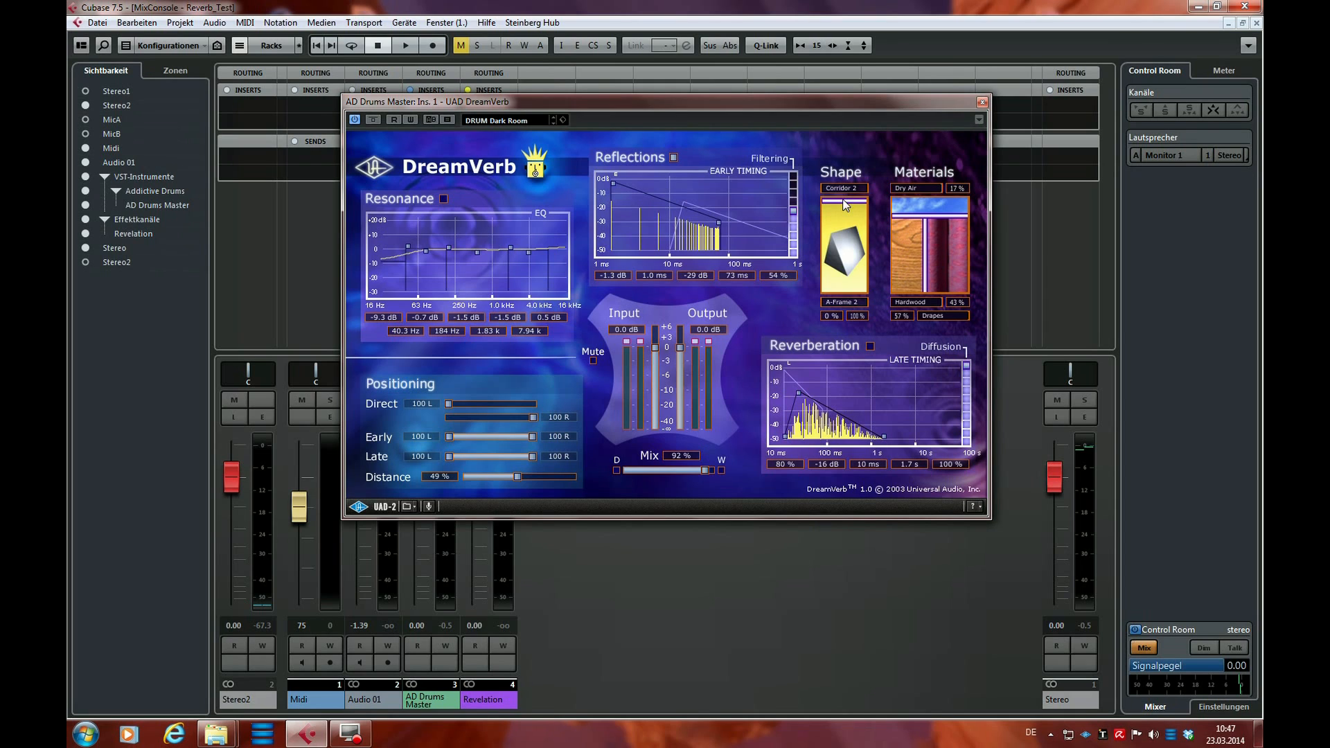
drag(833, 202, 841, 229)
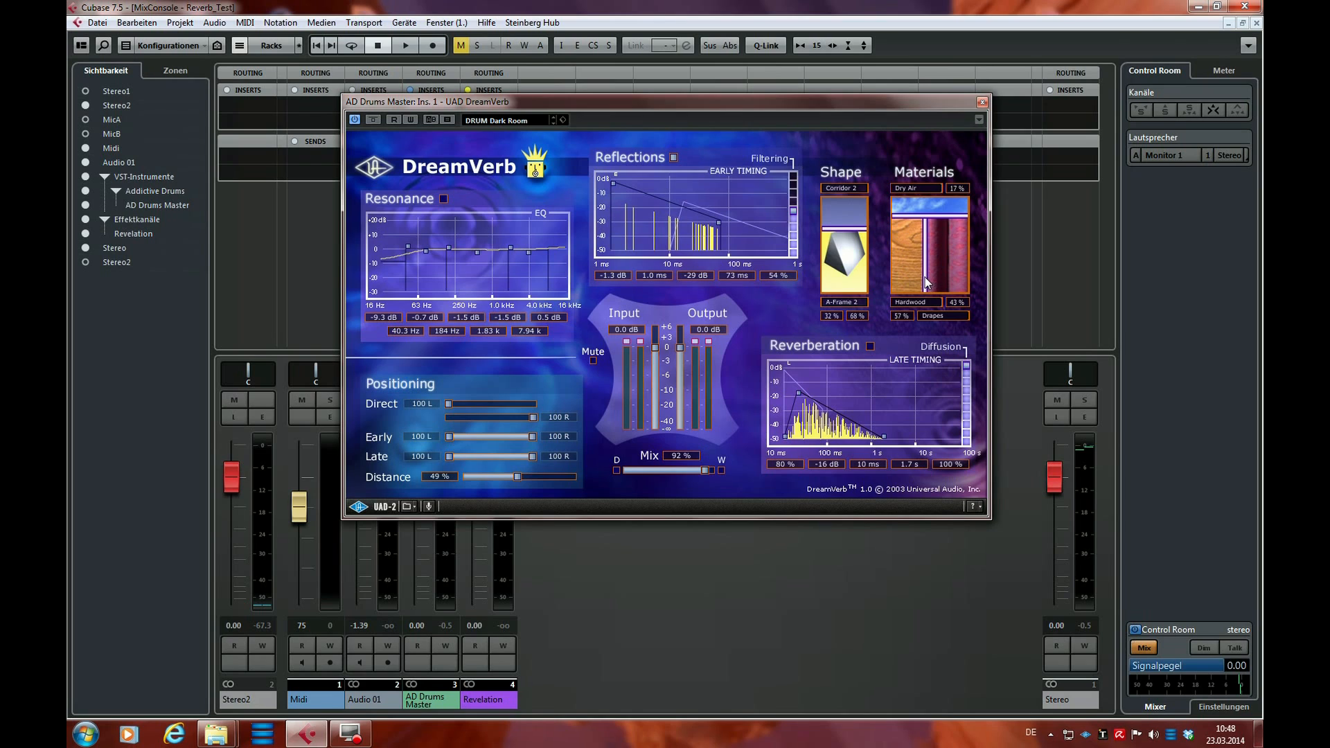
Compare the early reflections on the drums with the wall material at 100% Hardwood and at 100% Drapes
drag(926, 277, 927, 279)
drag(933, 279, 977, 279)
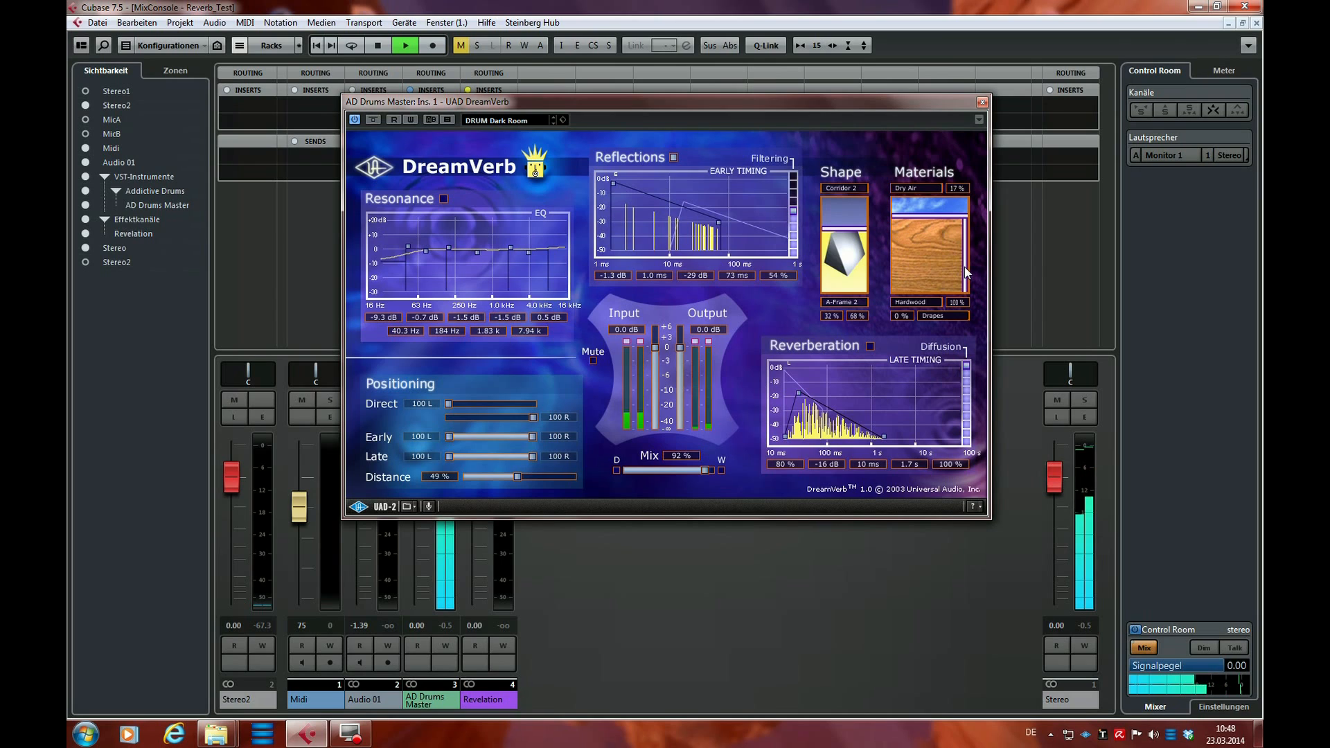
key(space)
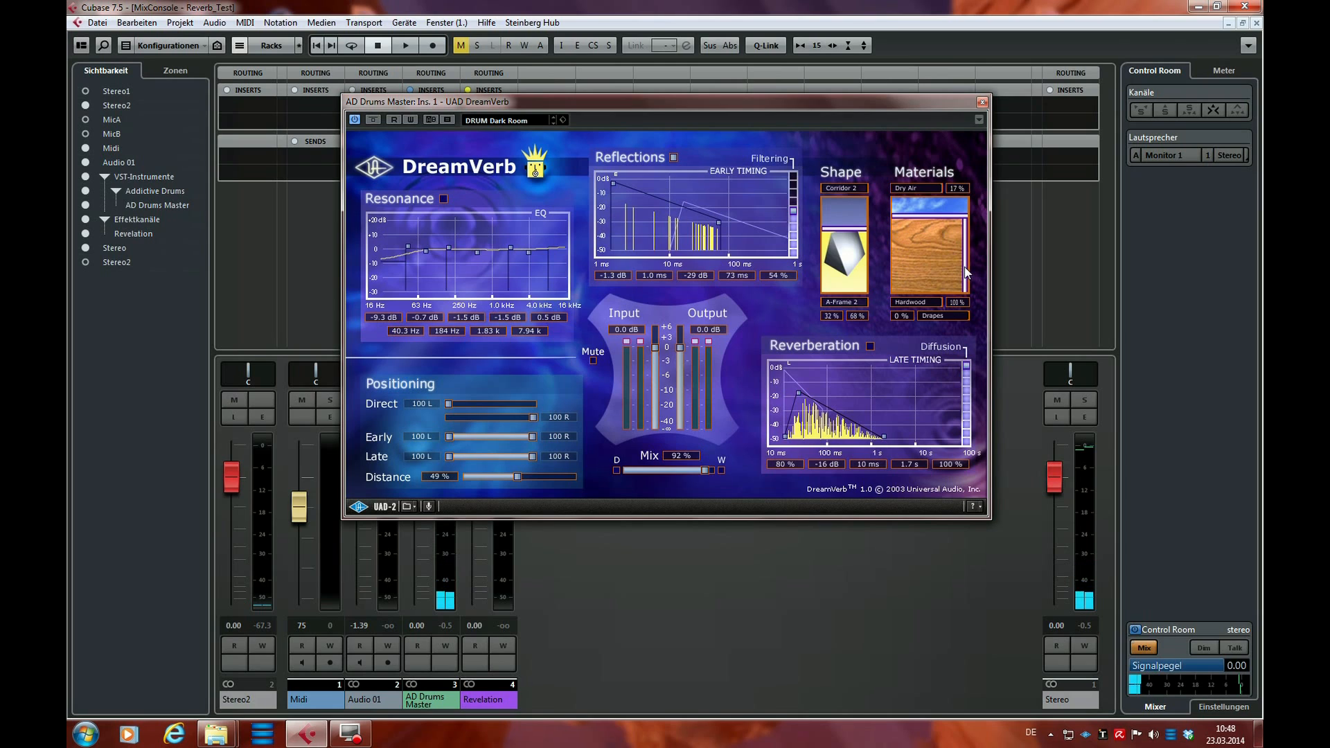
drag(965, 273, 893, 264)
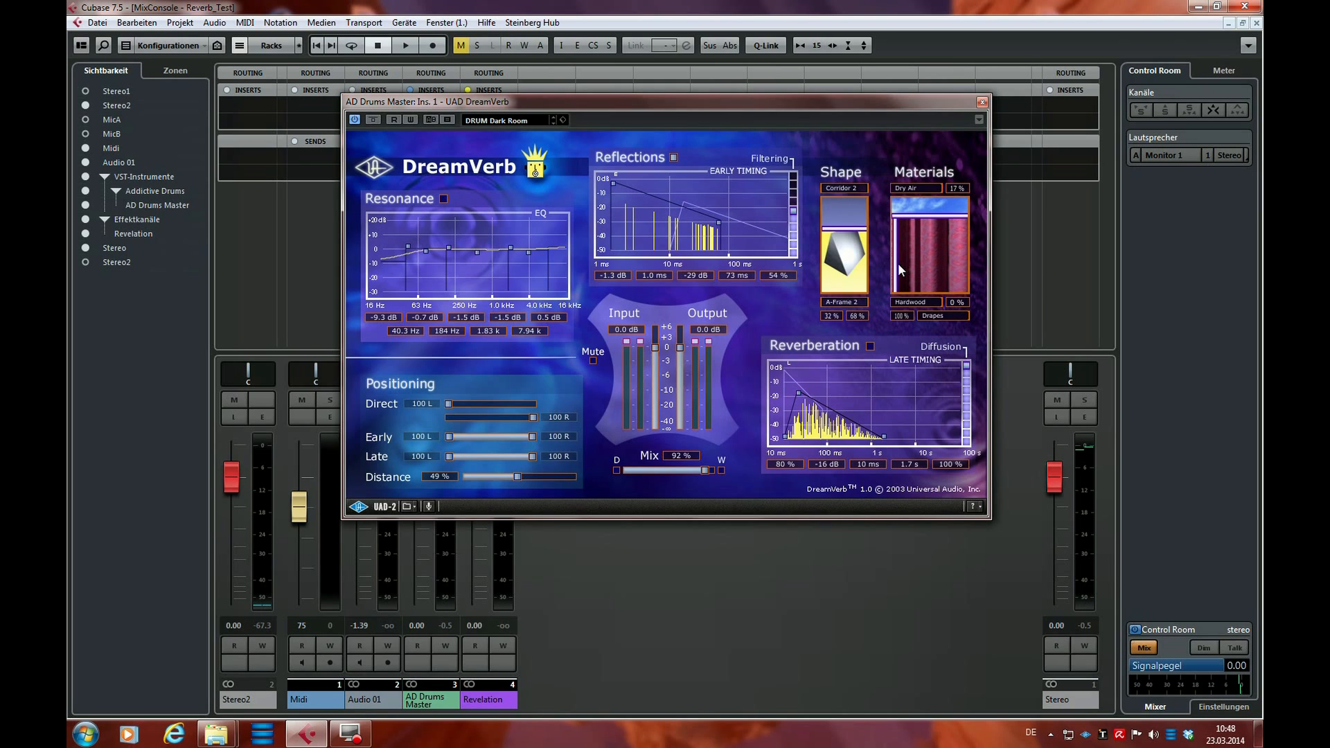
key(space)
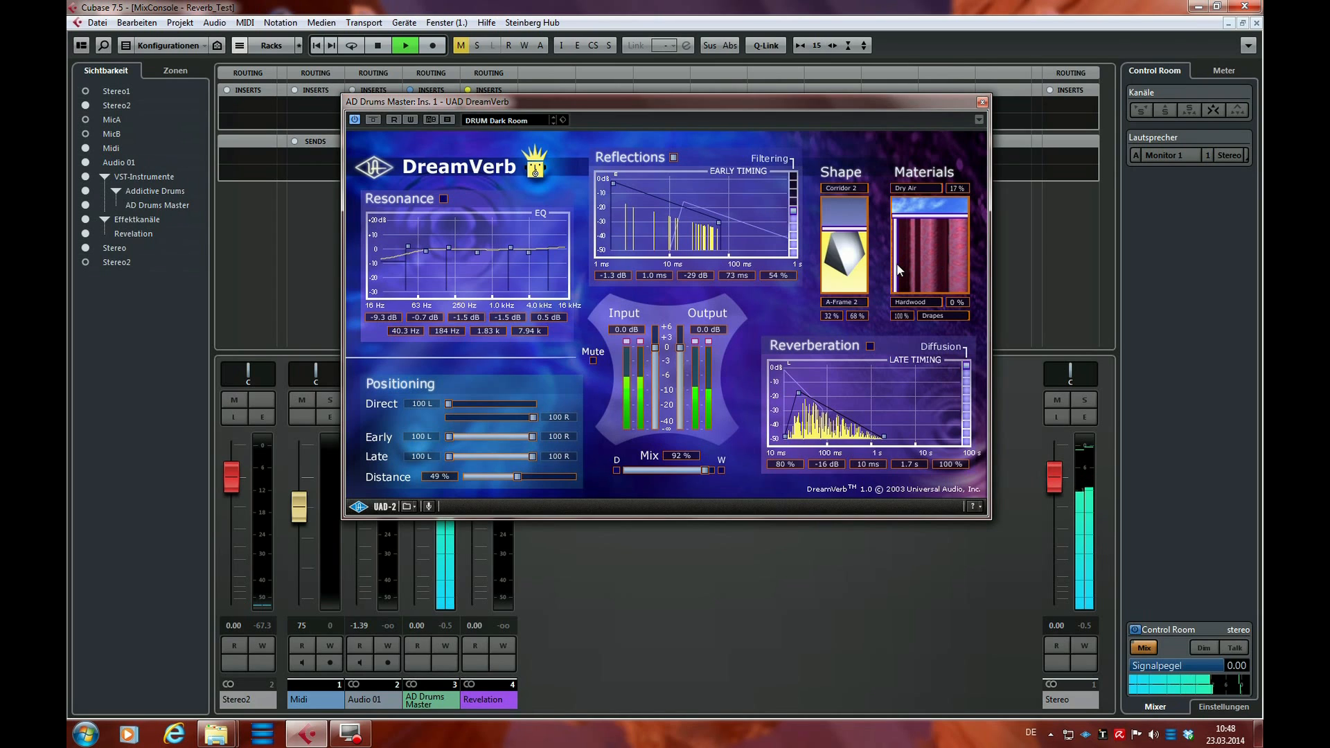
key(space)
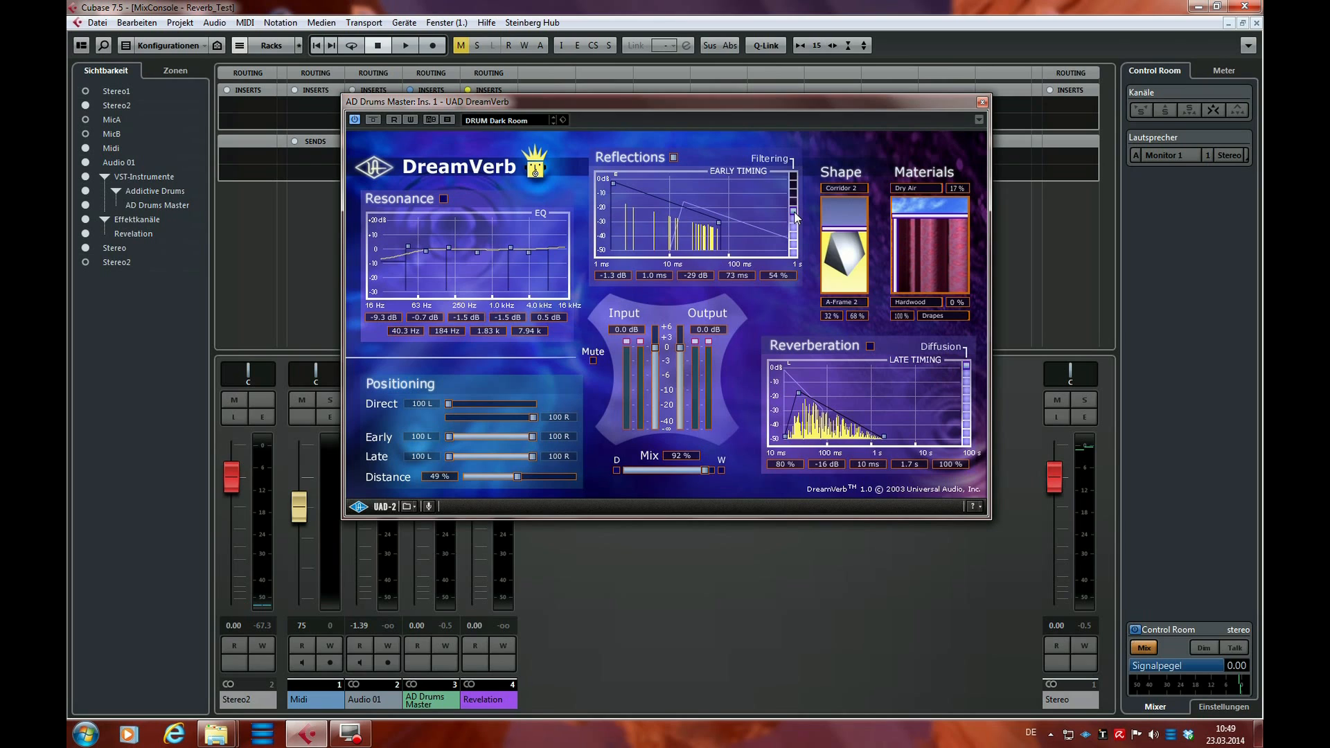
Raise the early reflections' filtering to 100% and compare 100% Drapes with 100% Hardwood during playback
drag(794, 211, 796, 172)
key(space)
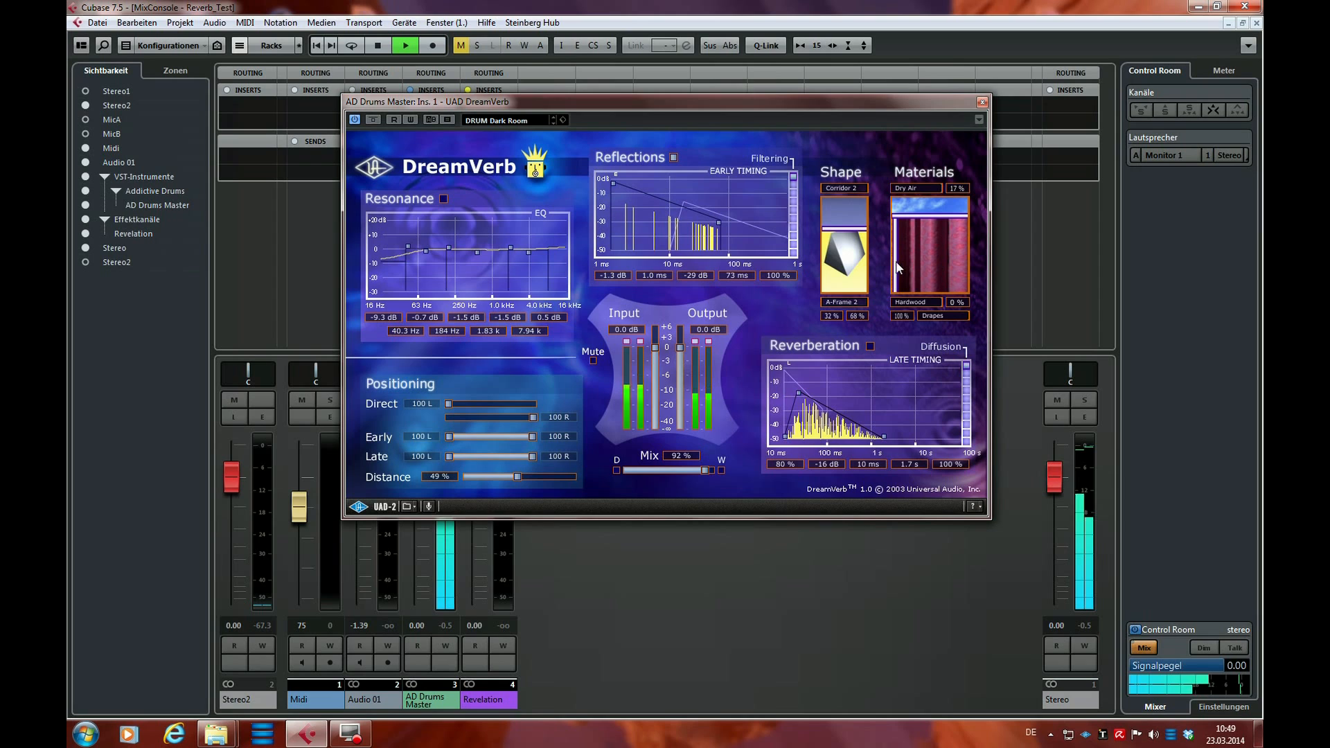
drag(898, 267, 971, 259)
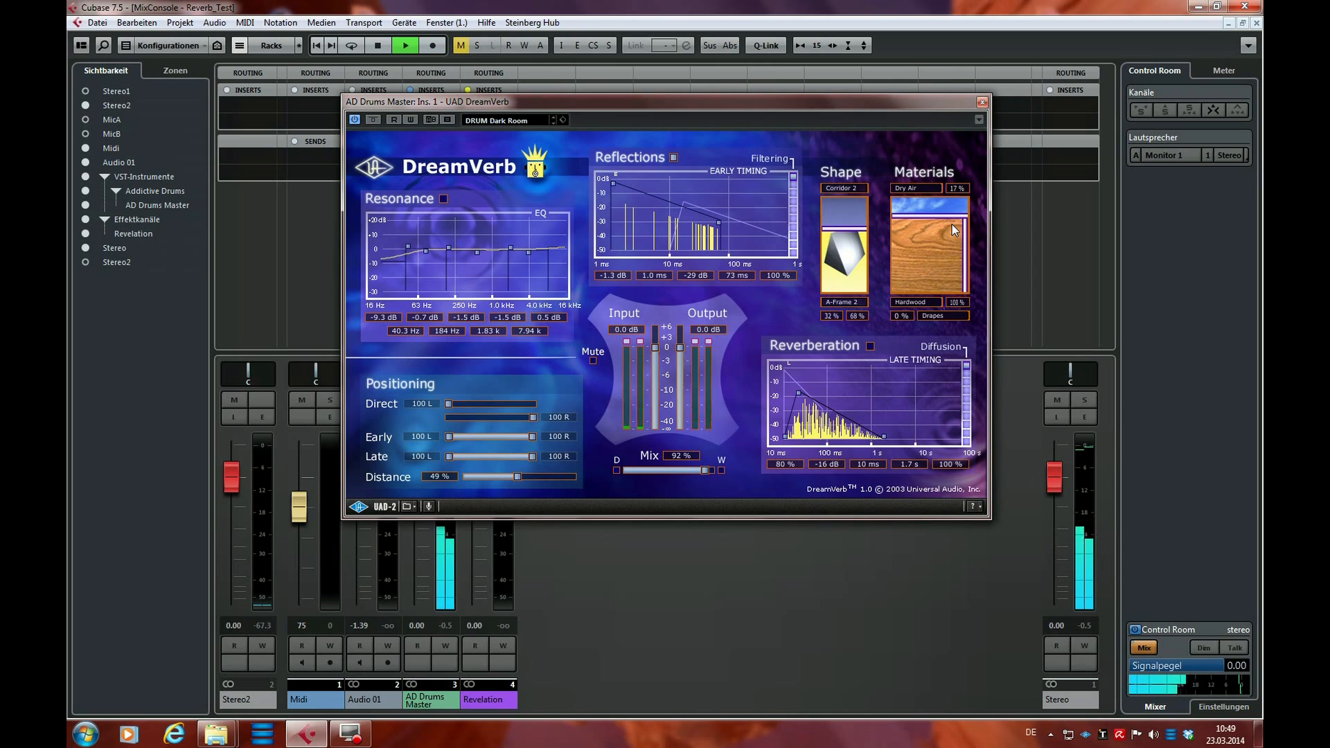
Raise the air material's share to 46% and switch it to Thick Fog during playback
mouse_move(928, 216)
mouse_down()
mouse_move(924, 298)
mouse_move(922, 237)
mouse_up()
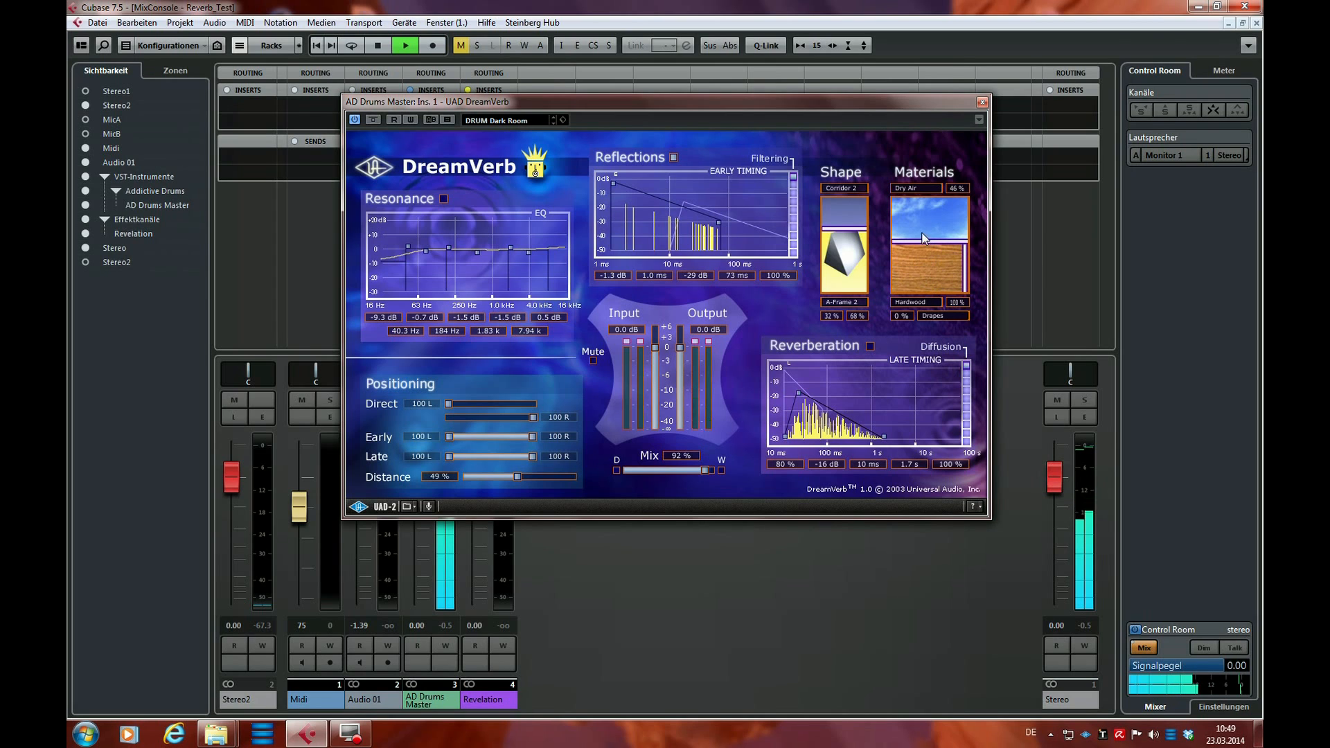
click(917, 188)
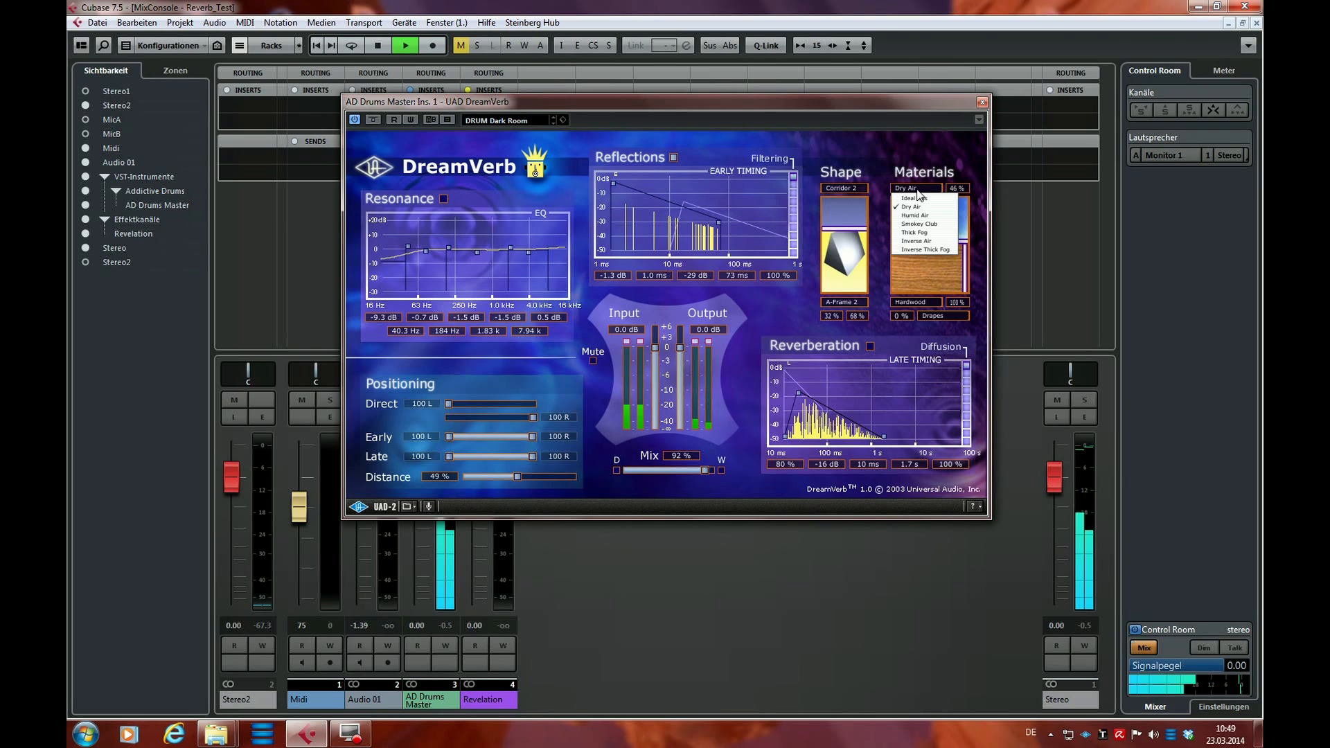
click(928, 232)
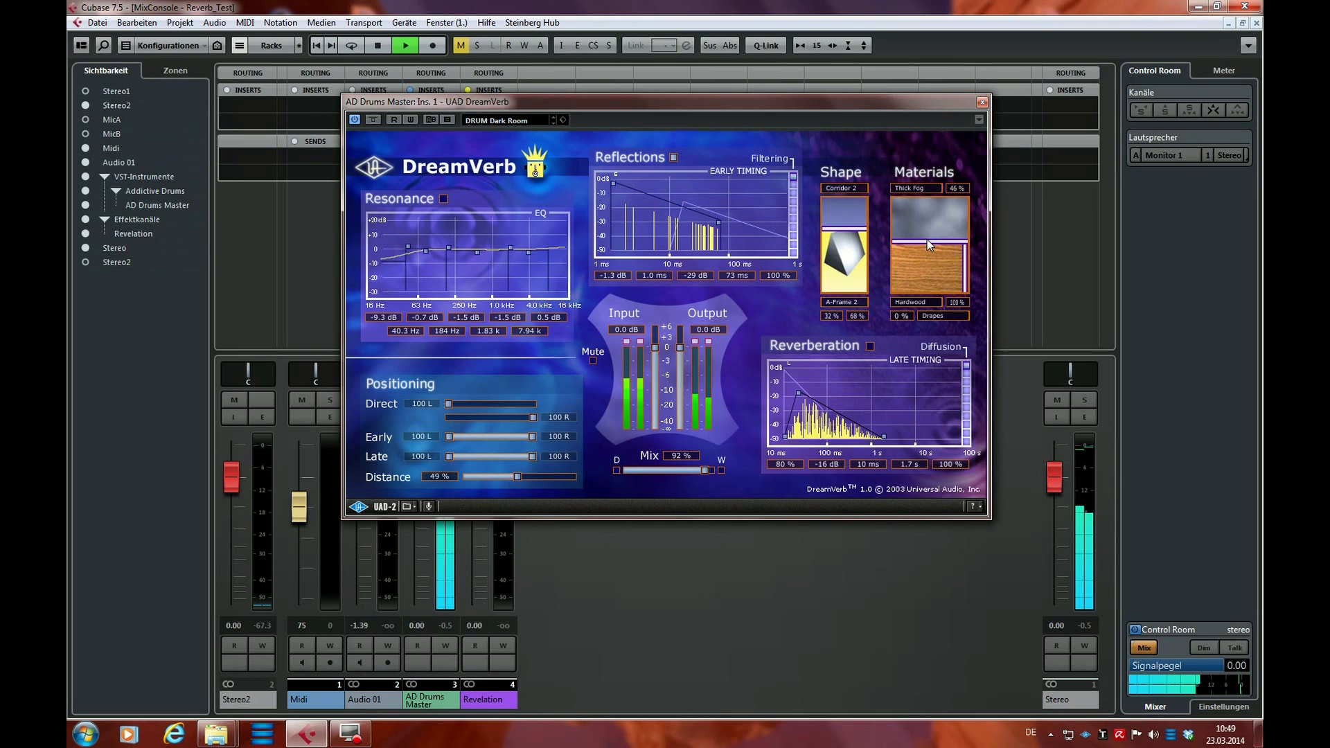
Set the mix to 94%, set the materials to 36% Thick Fog with 53% Hardwood and 47% Drapes, and stop playback
drag(697, 470, 704, 468)
mouse_move(938, 242)
mouse_down()
mouse_move(936, 288)
mouse_move(938, 222)
mouse_move(950, 257)
mouse_move(932, 262)
mouse_up()
key(space)
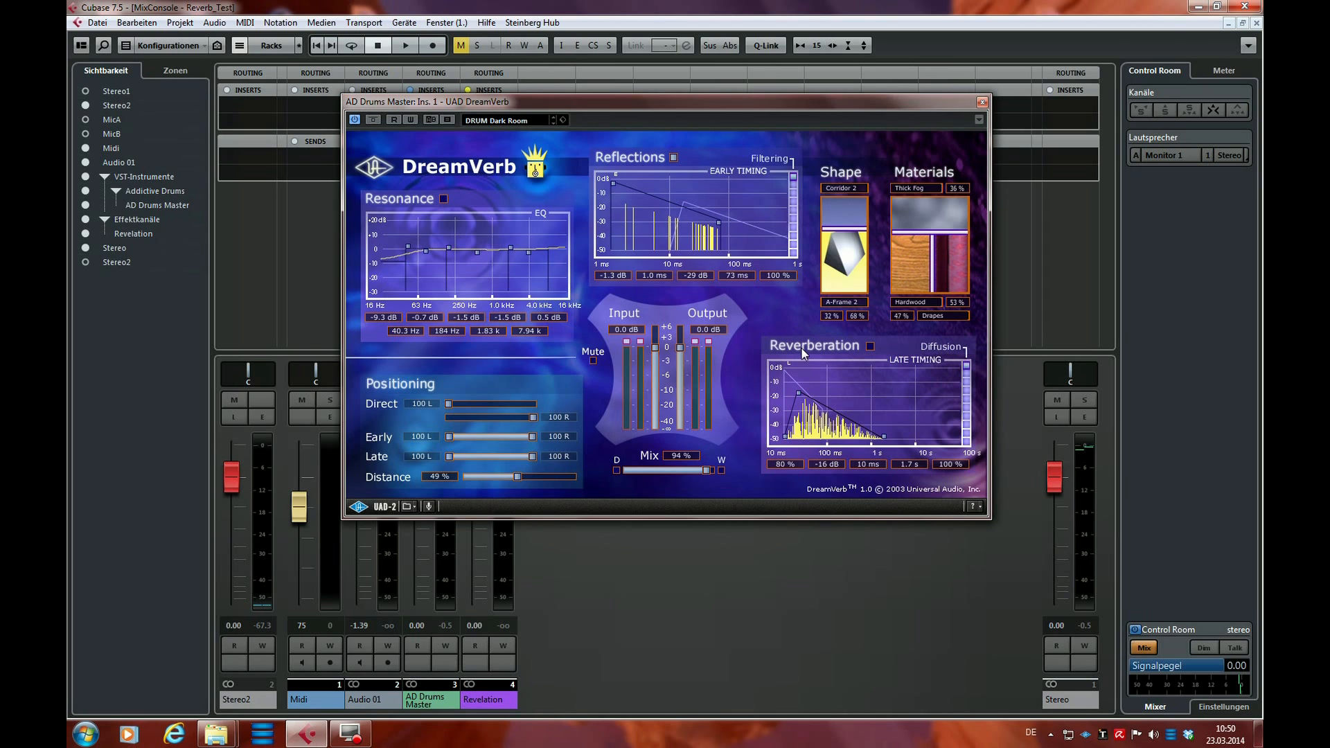
Switch the air material back to Dry Air, turn on Reverberation, and listen briefly to the drums
click(925, 190)
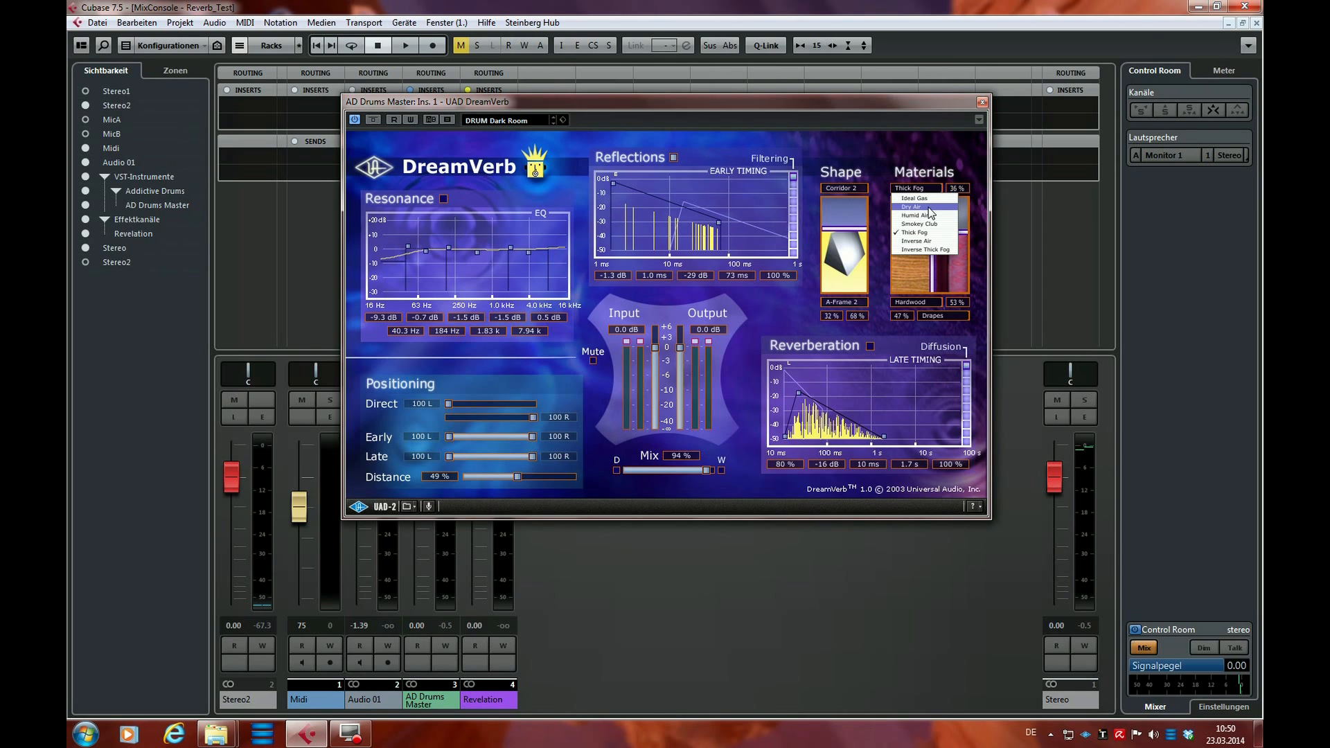
click(928, 206)
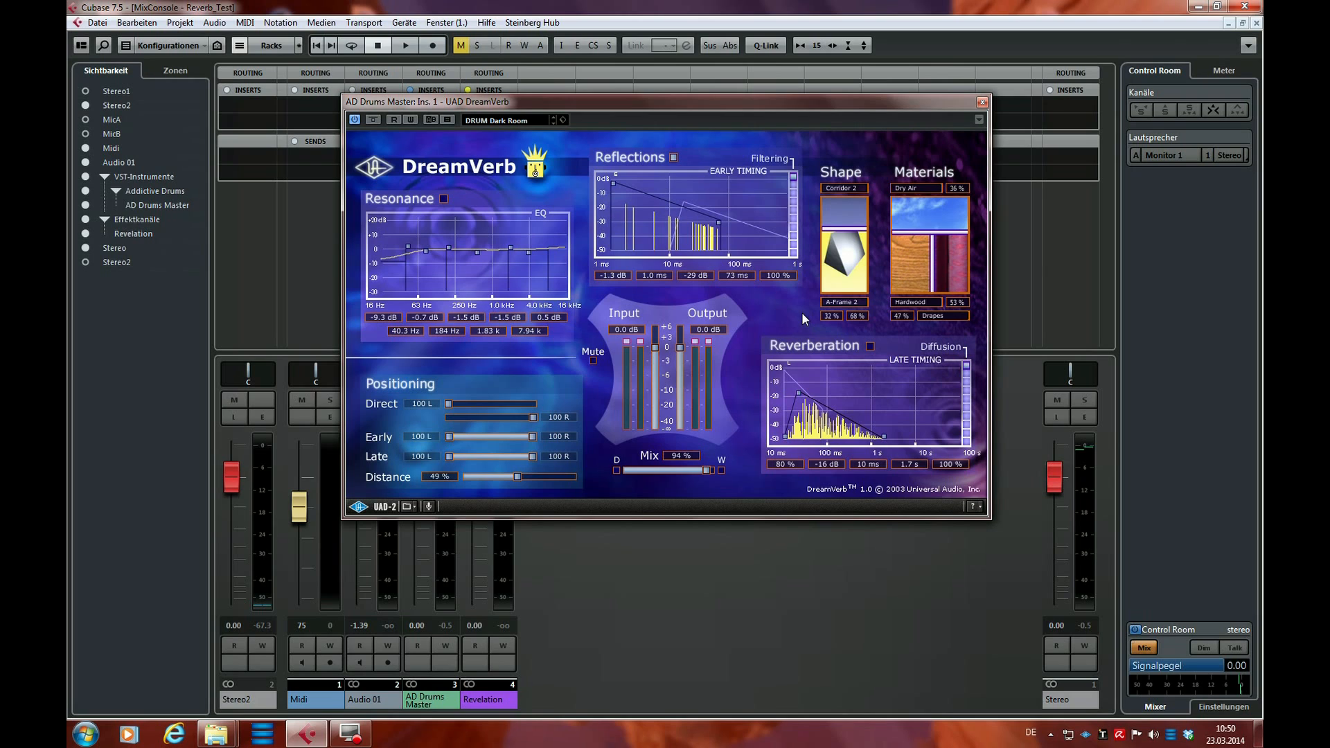
key(space)
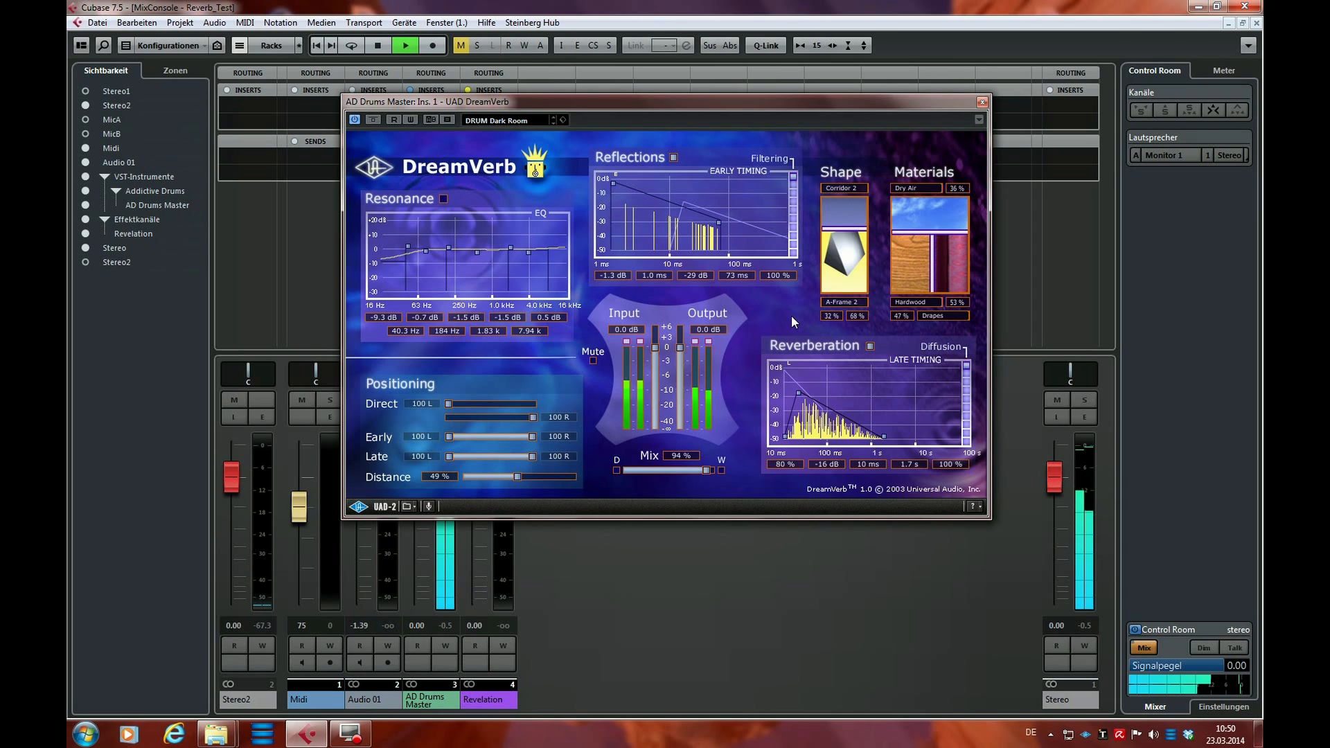
key(space)
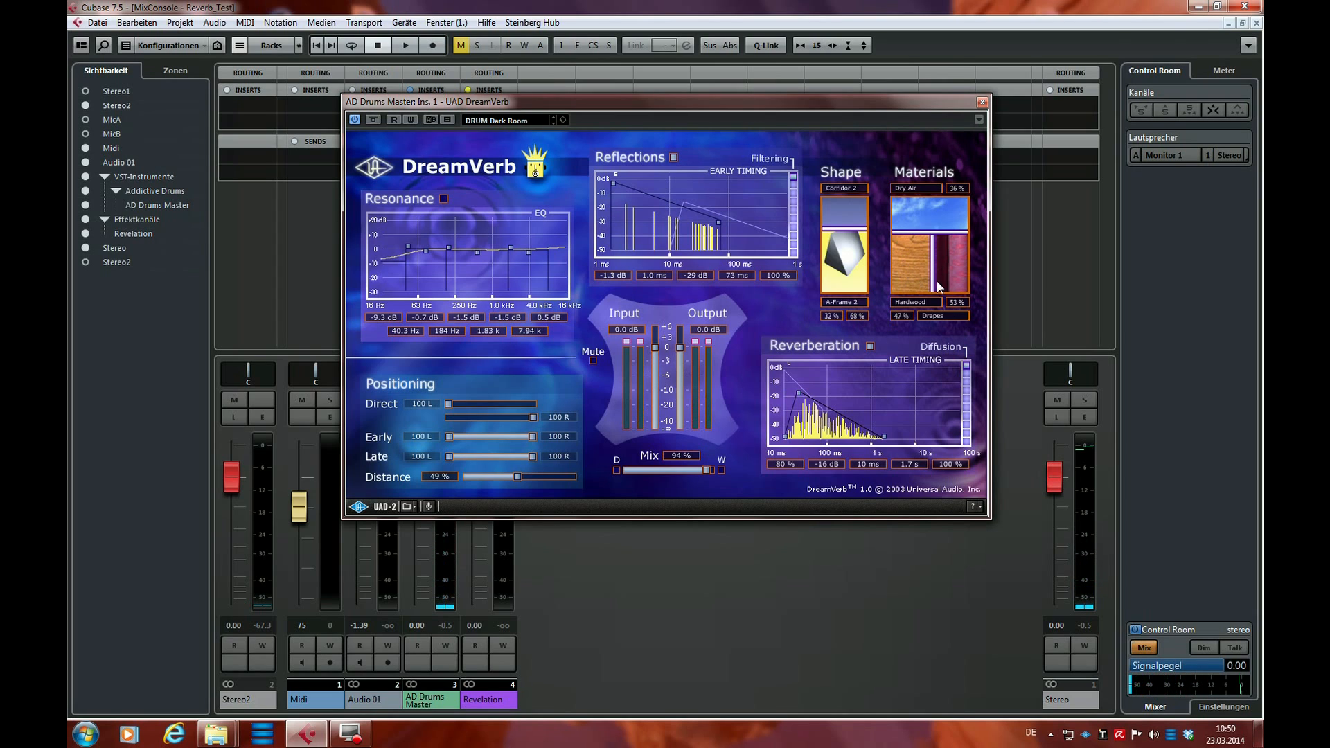
Reduce the Dry Air share to 0% and compare 100% Hardwood with 100% Drapes on the full reverb
drag(908, 232, 918, 197)
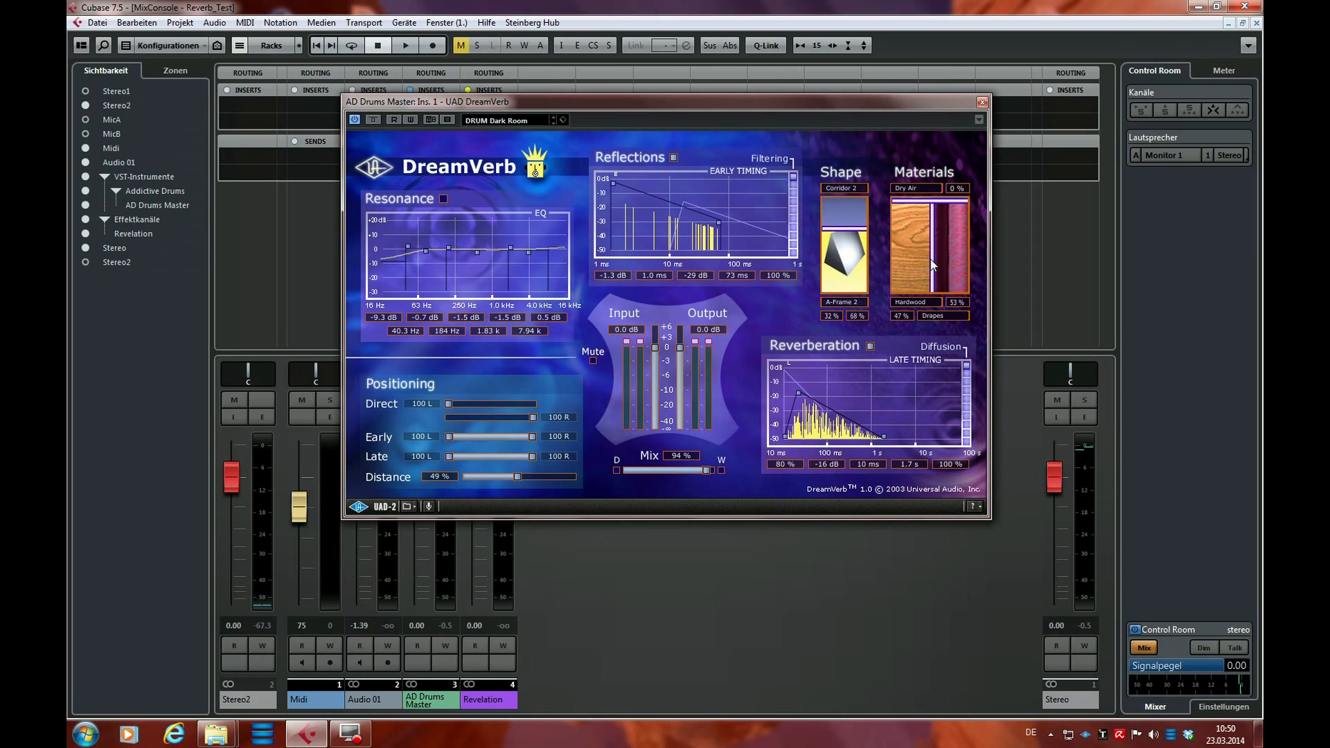
drag(933, 265, 969, 267)
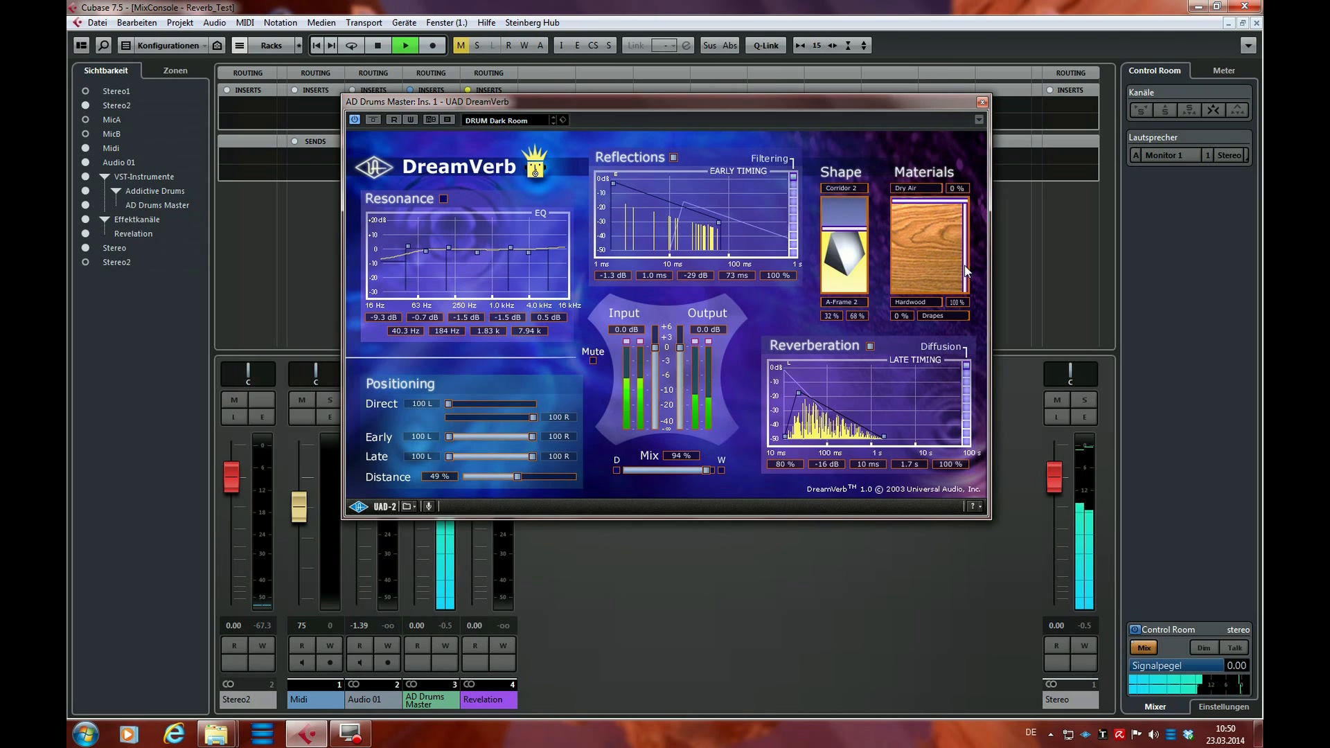
drag(967, 271, 875, 276)
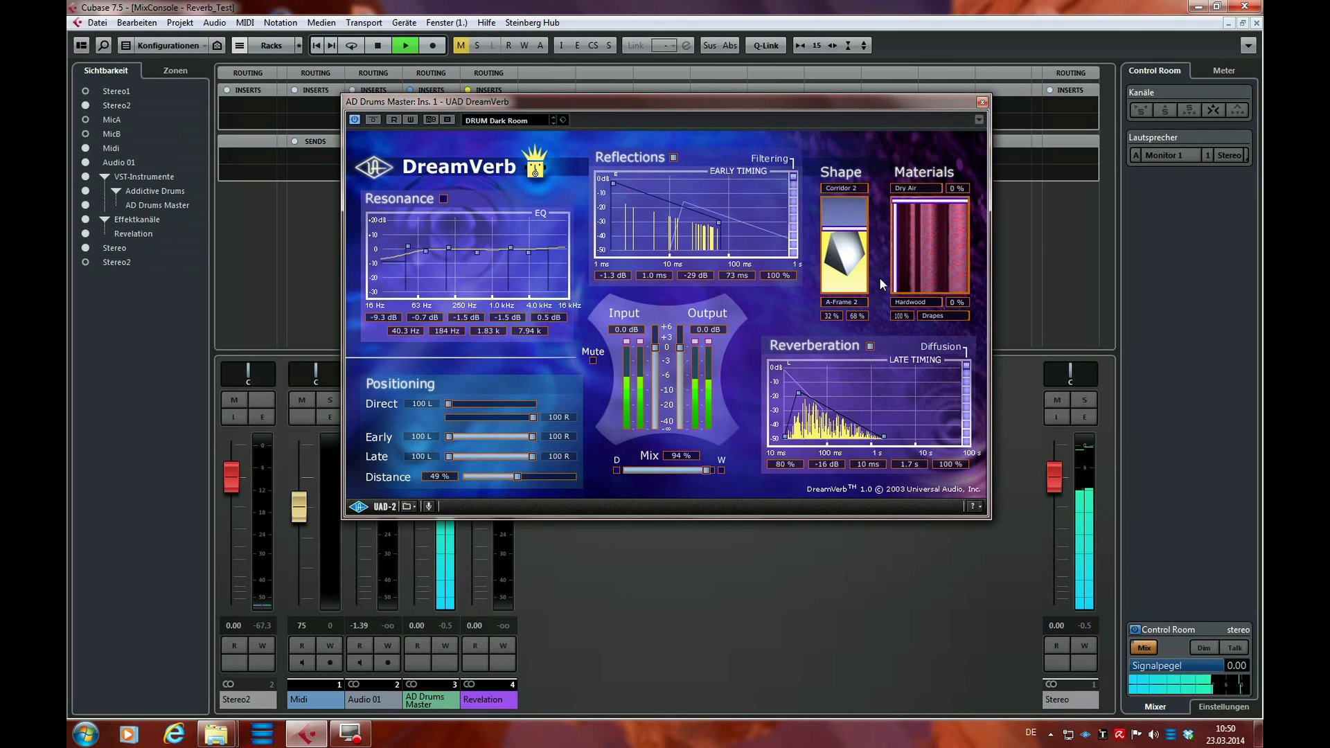
key(space)
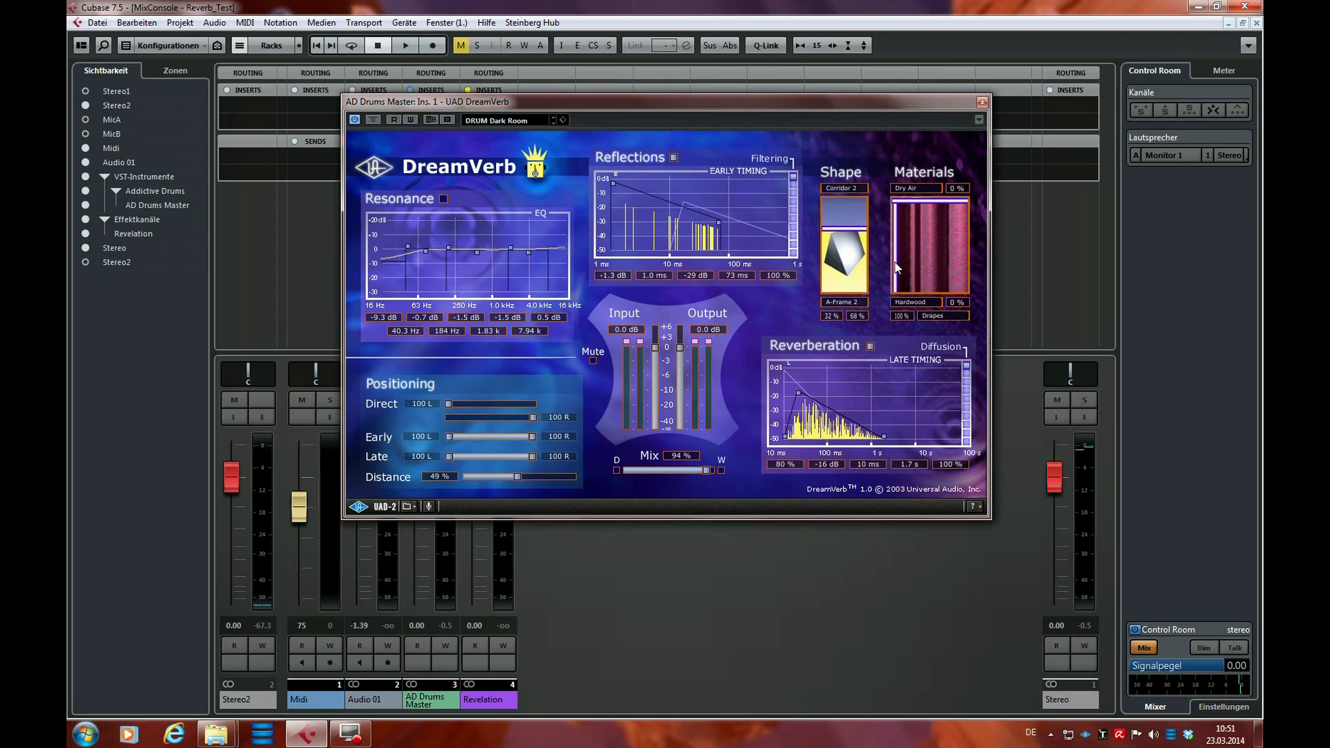
Try Hardwood and Drapes blends of 52/48, 46/54, 57/43 and 47/53 percent with playback stopped
drag(898, 267, 933, 261)
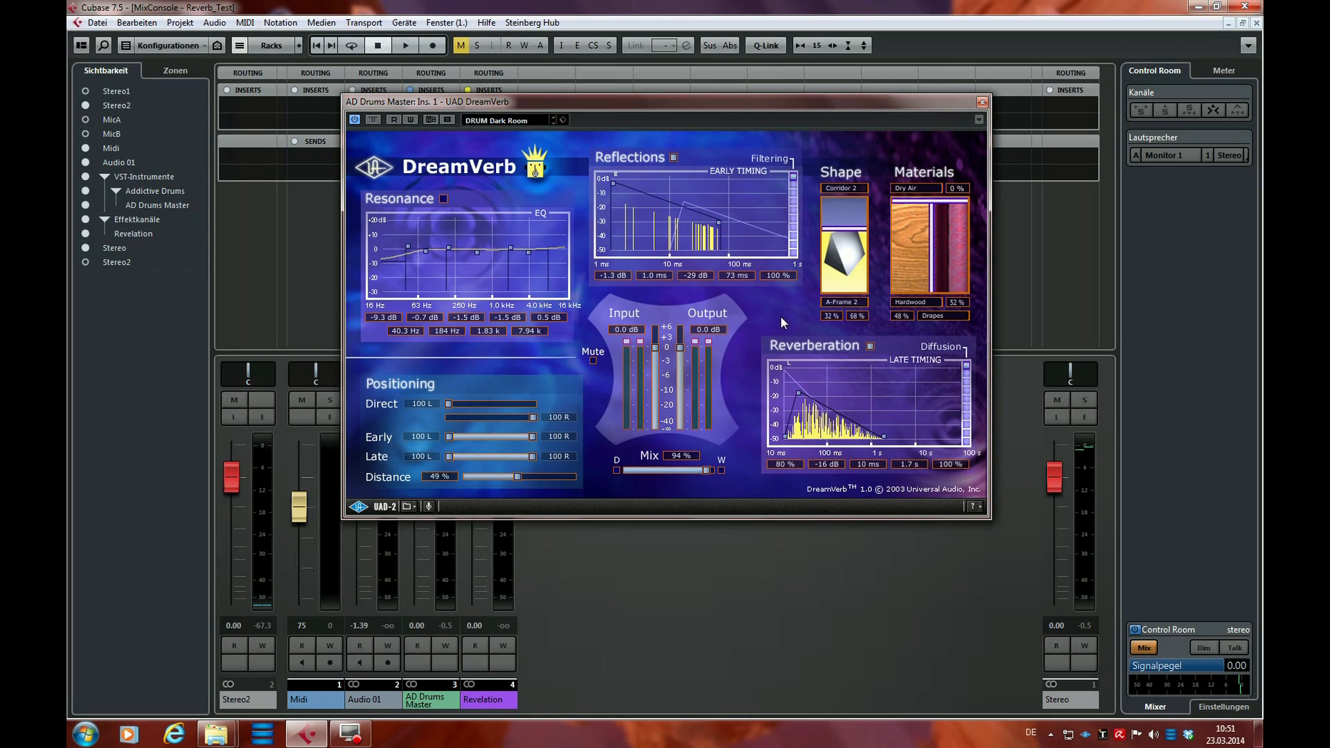
mouse_move(932, 284)
mouse_down()
mouse_move(945, 285)
mouse_move(926, 287)
mouse_up()
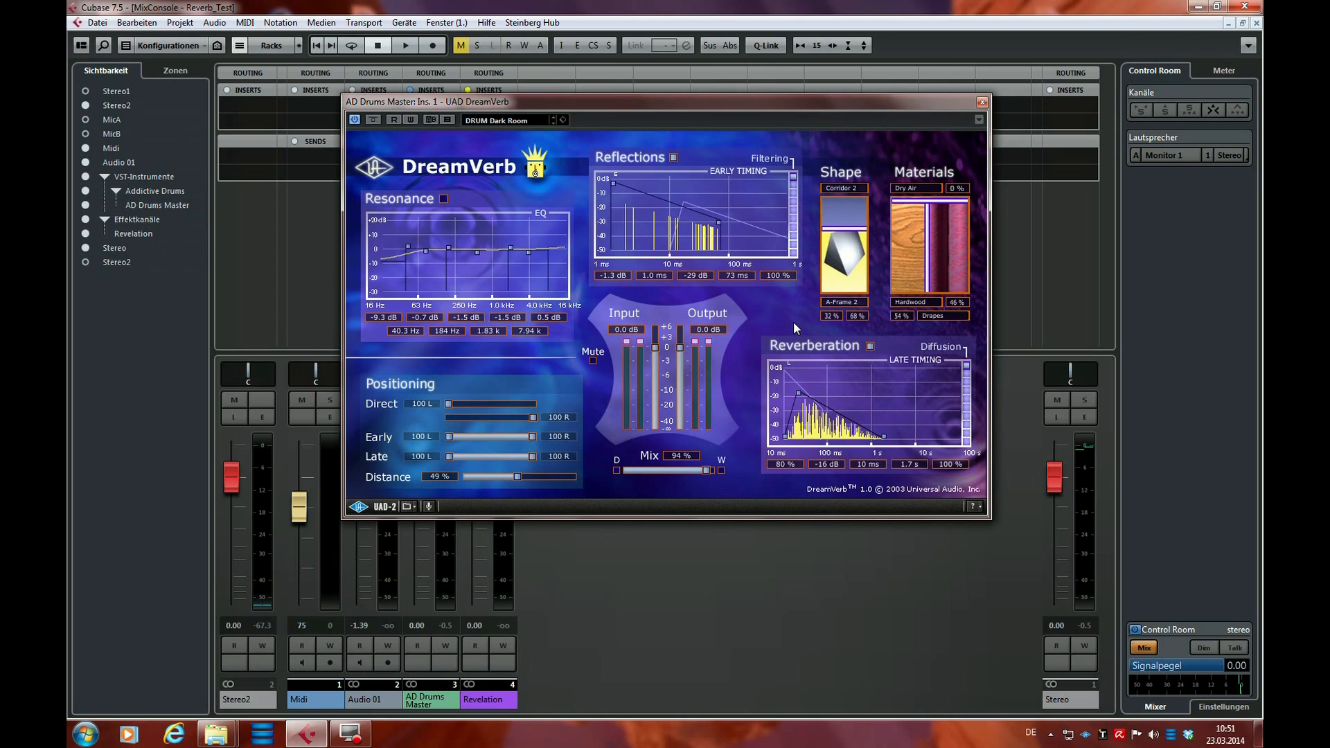
drag(929, 265, 934, 271)
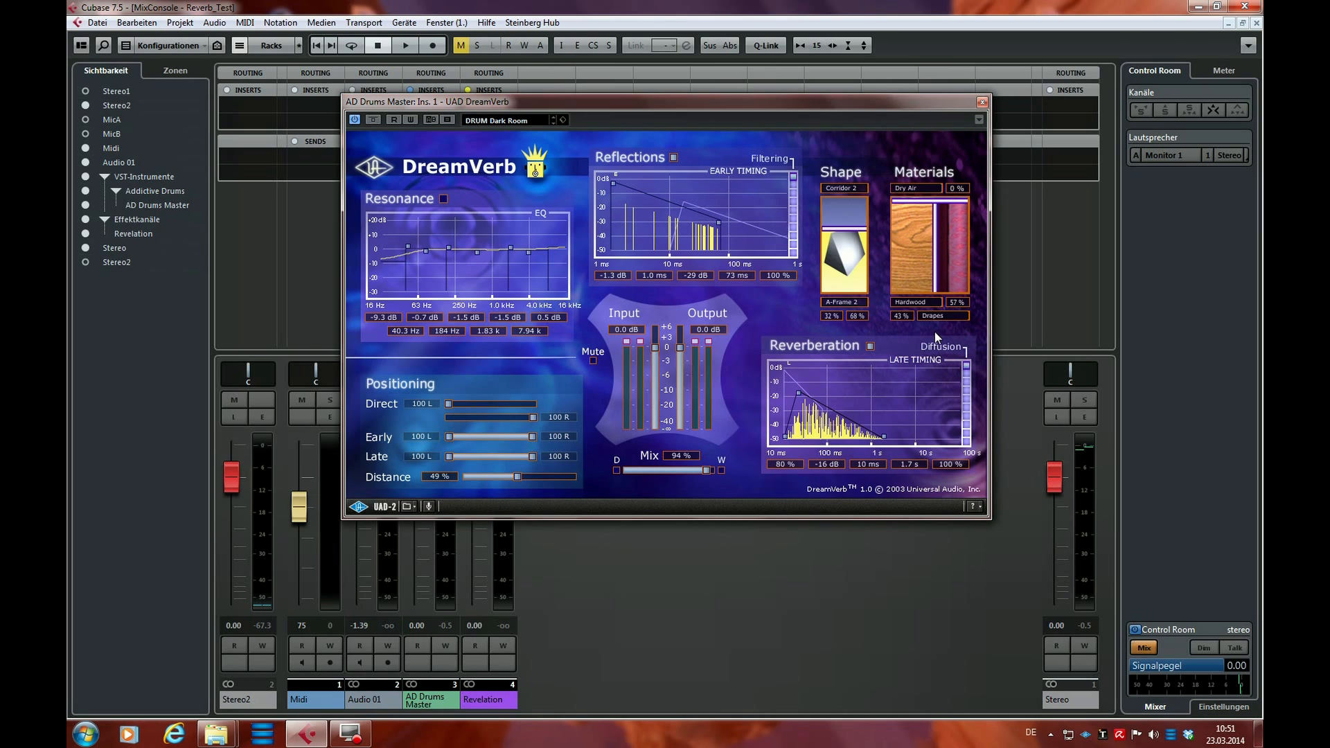
mouse_move(935, 281)
mouse_down()
mouse_move(946, 282)
mouse_move(929, 284)
mouse_up()
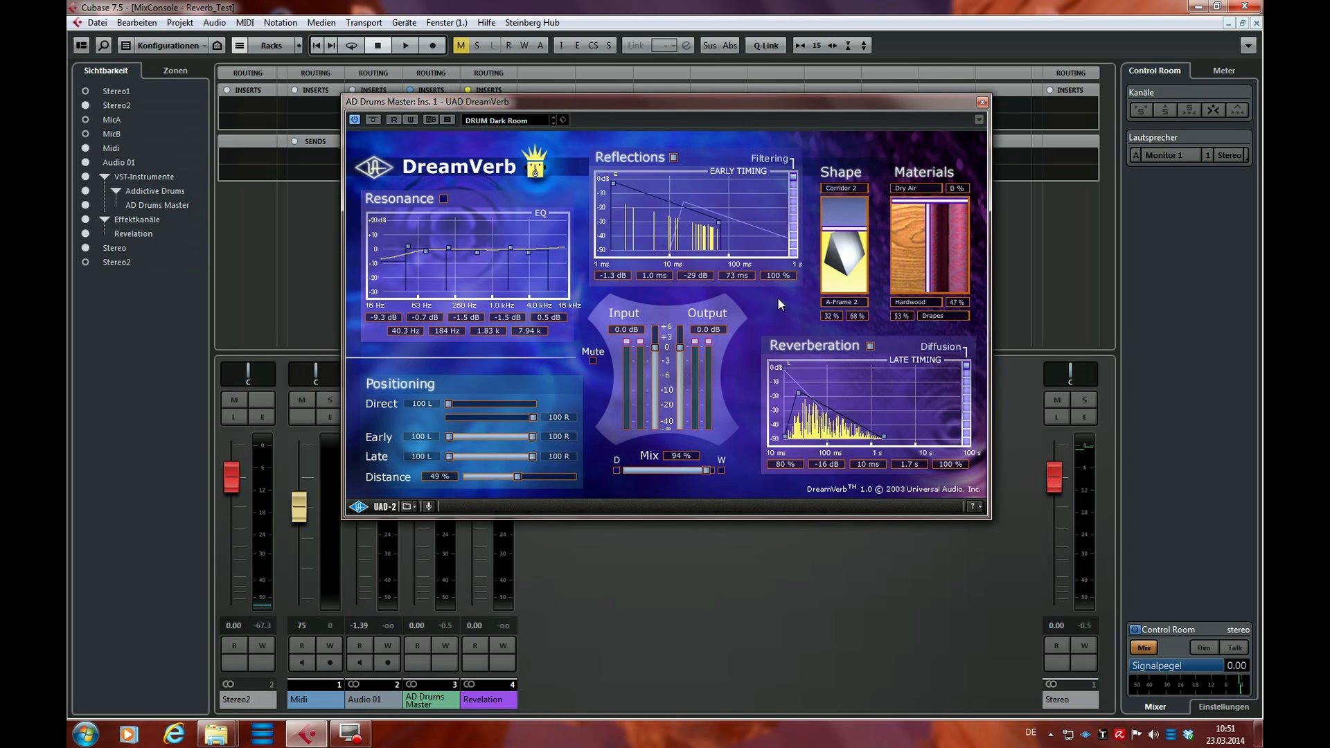
Set the wall materials to 61% Hardwood and 39% Drapes during playback, and raise Dry Air to 95% for another listen
key(space)
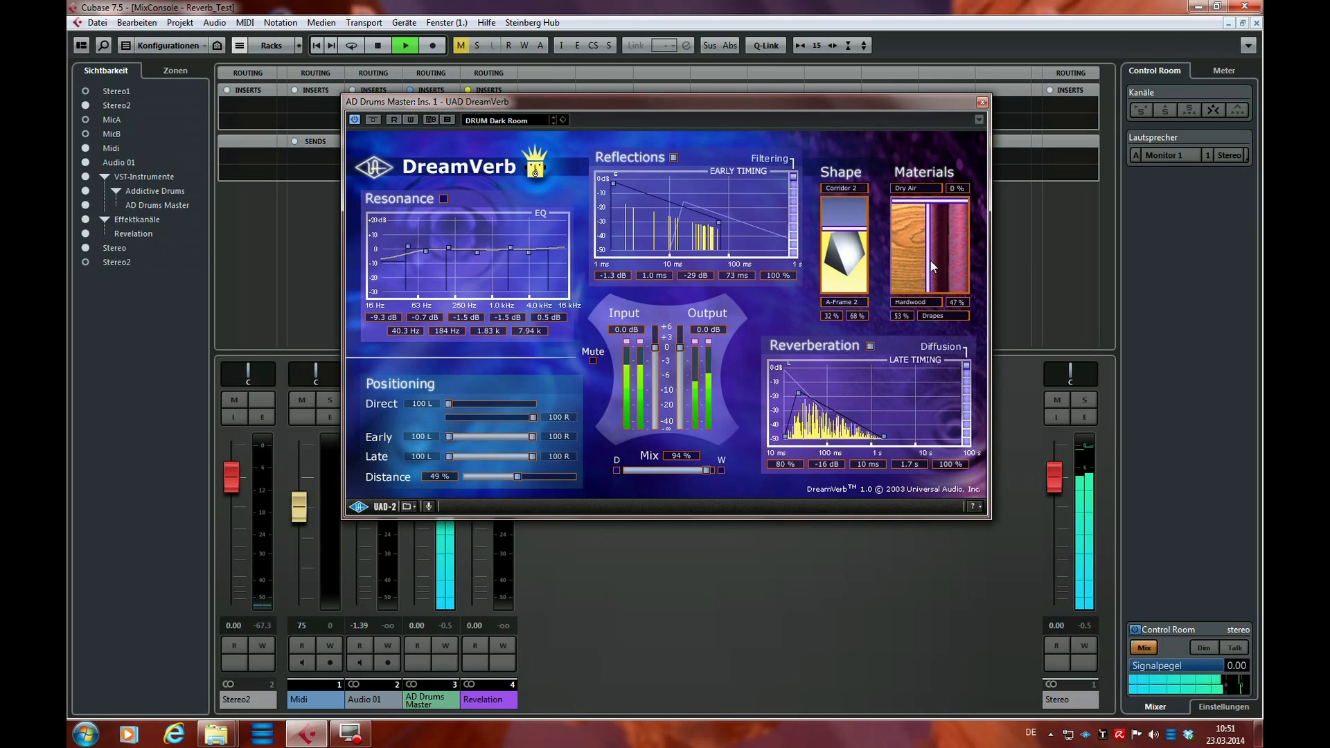
mouse_move(930, 259)
mouse_down()
mouse_move(954, 260)
mouse_move(912, 264)
mouse_move(938, 262)
mouse_up()
key(space)
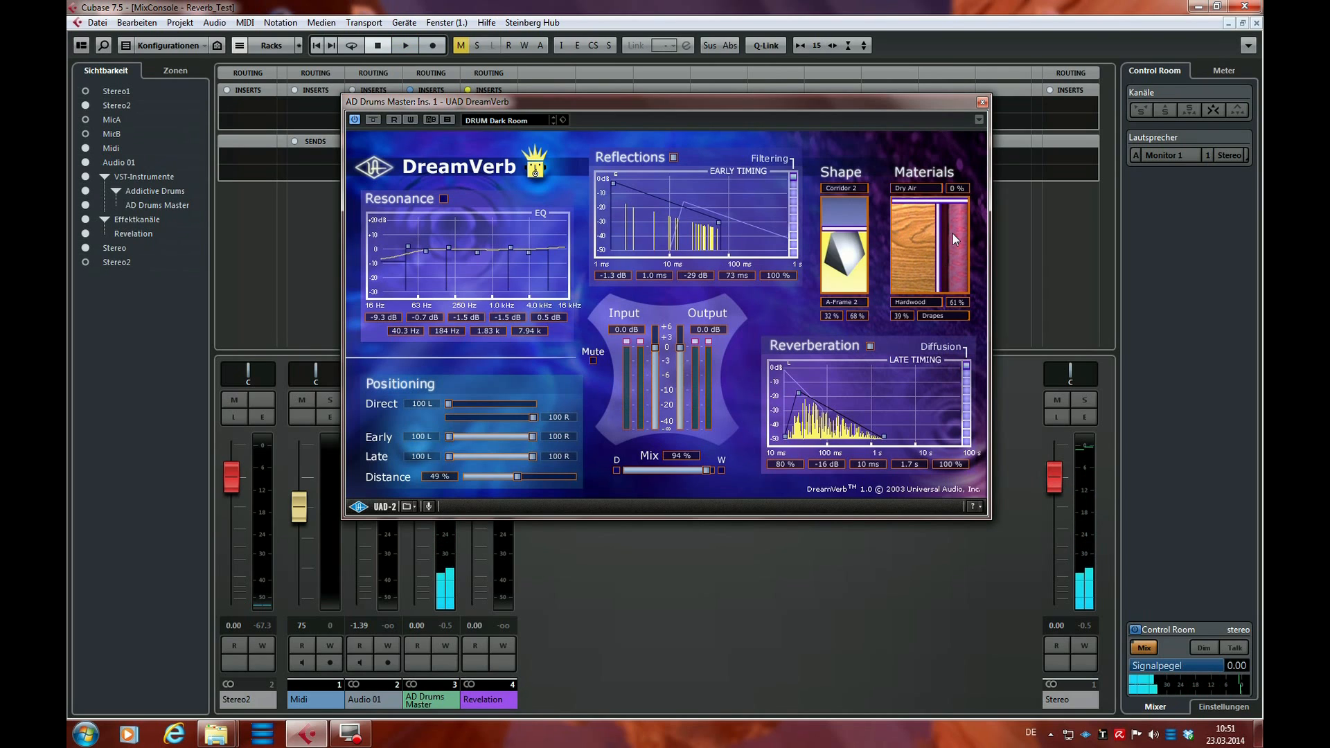
drag(942, 204, 939, 287)
key(space)
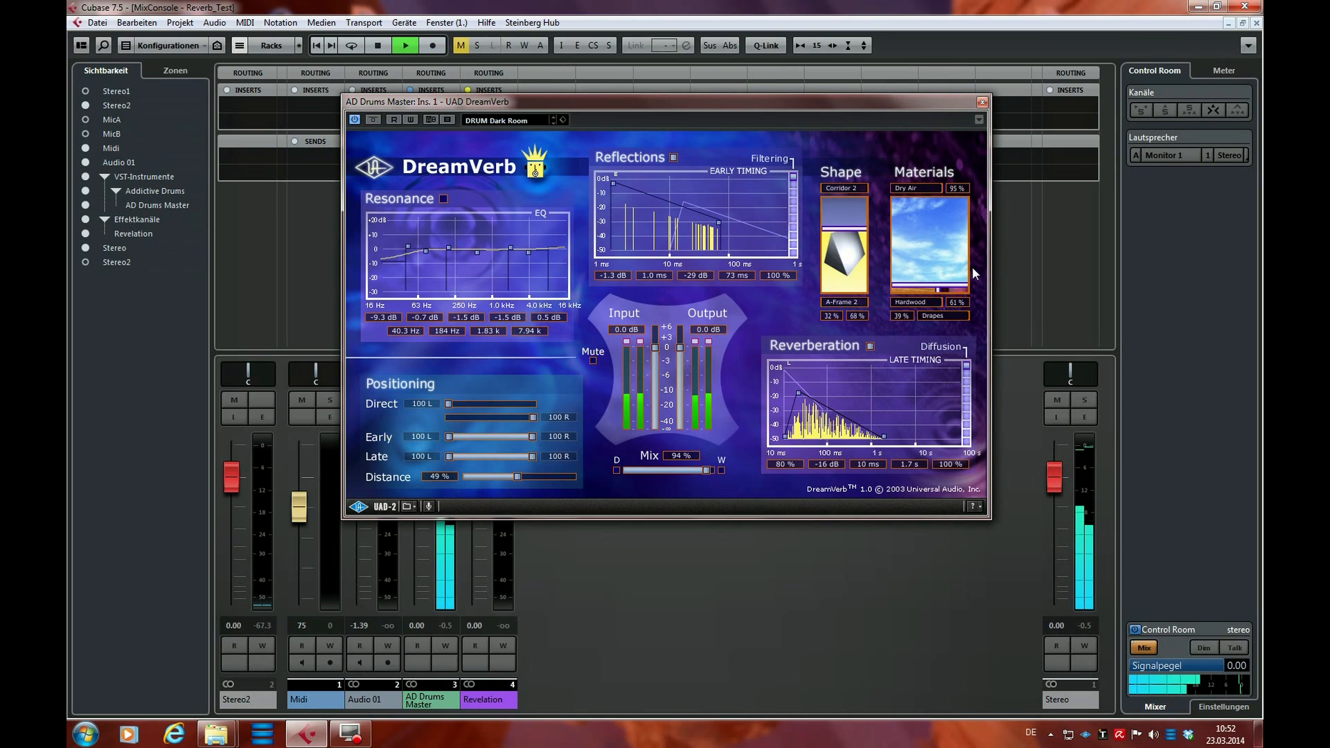
Stop playback, set the walls to 53% Hardwood and 47% Drapes, and play the drums with Thick Fog as the air material
key(space)
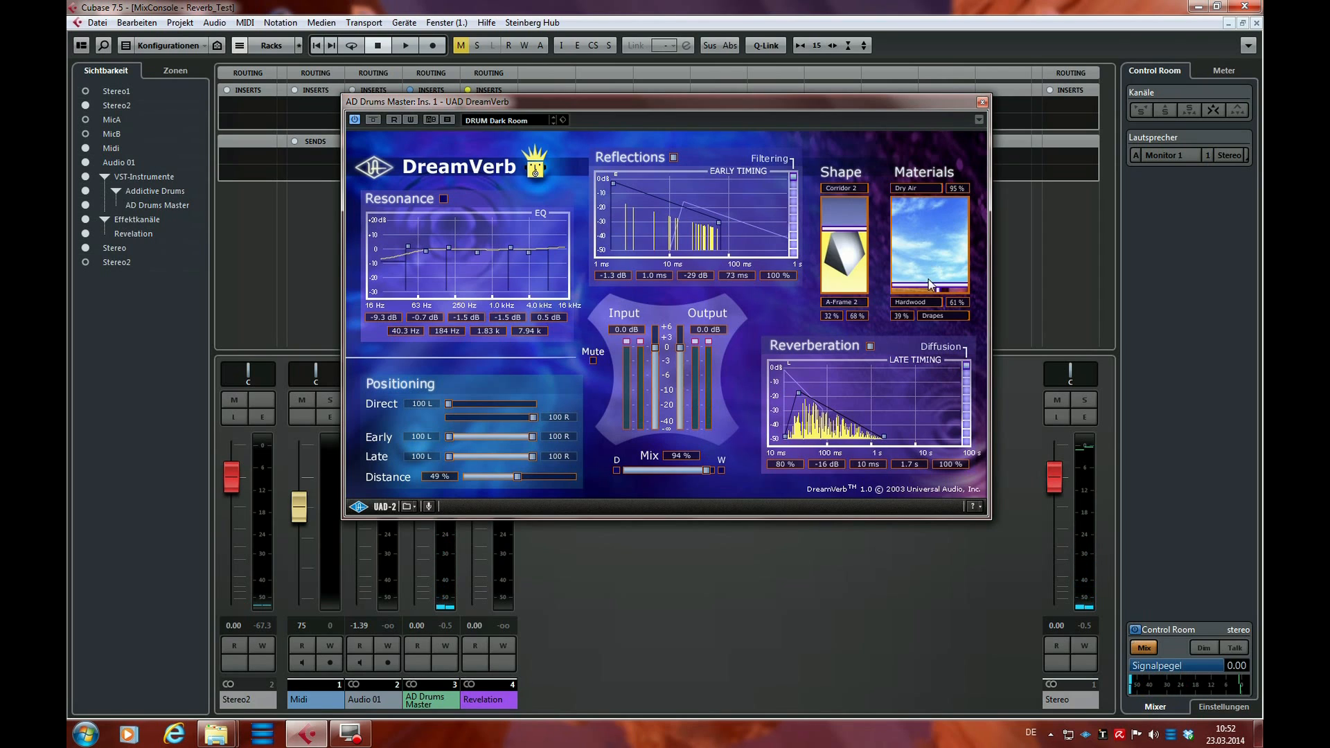
drag(938, 290, 934, 292)
click(903, 190)
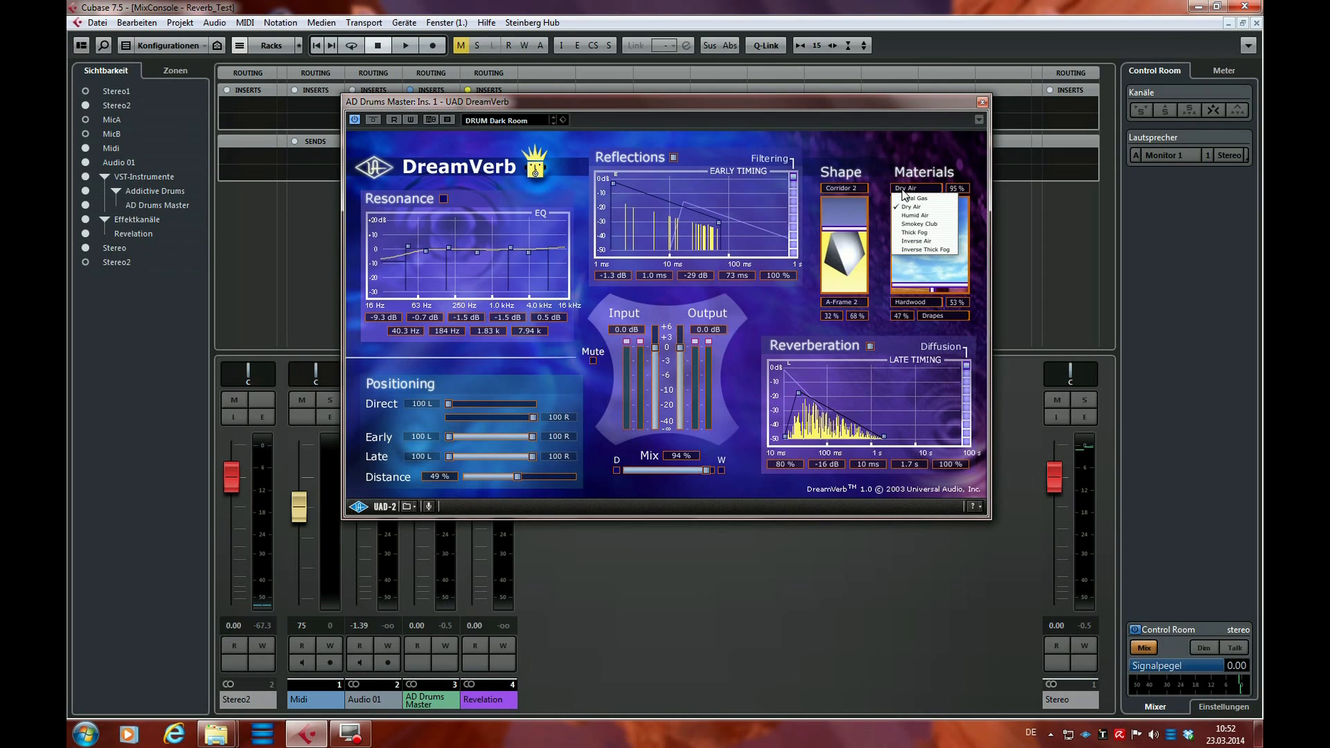
click(909, 233)
key(space)
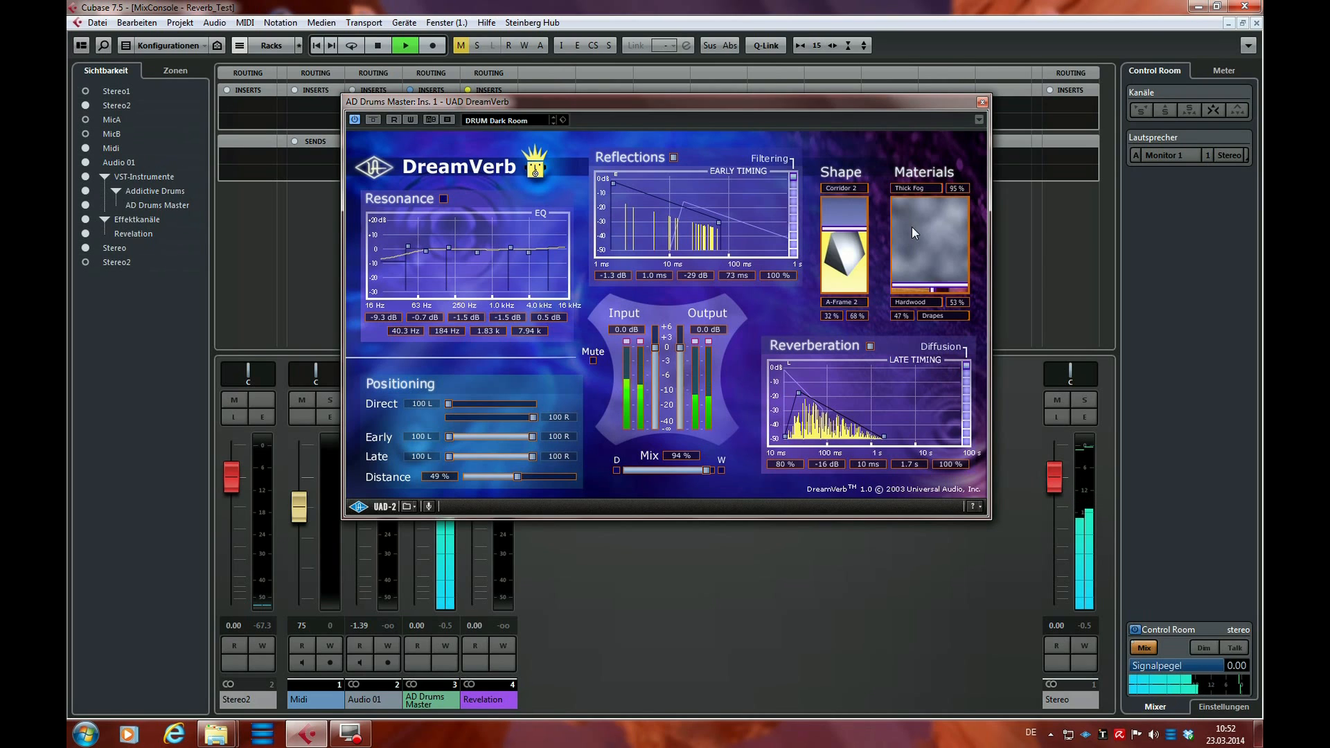
Compare Dry Air, Smokey Club and Thick Fog during playback, stop, and return the air material to Dry Air
click(911, 189)
click(914, 207)
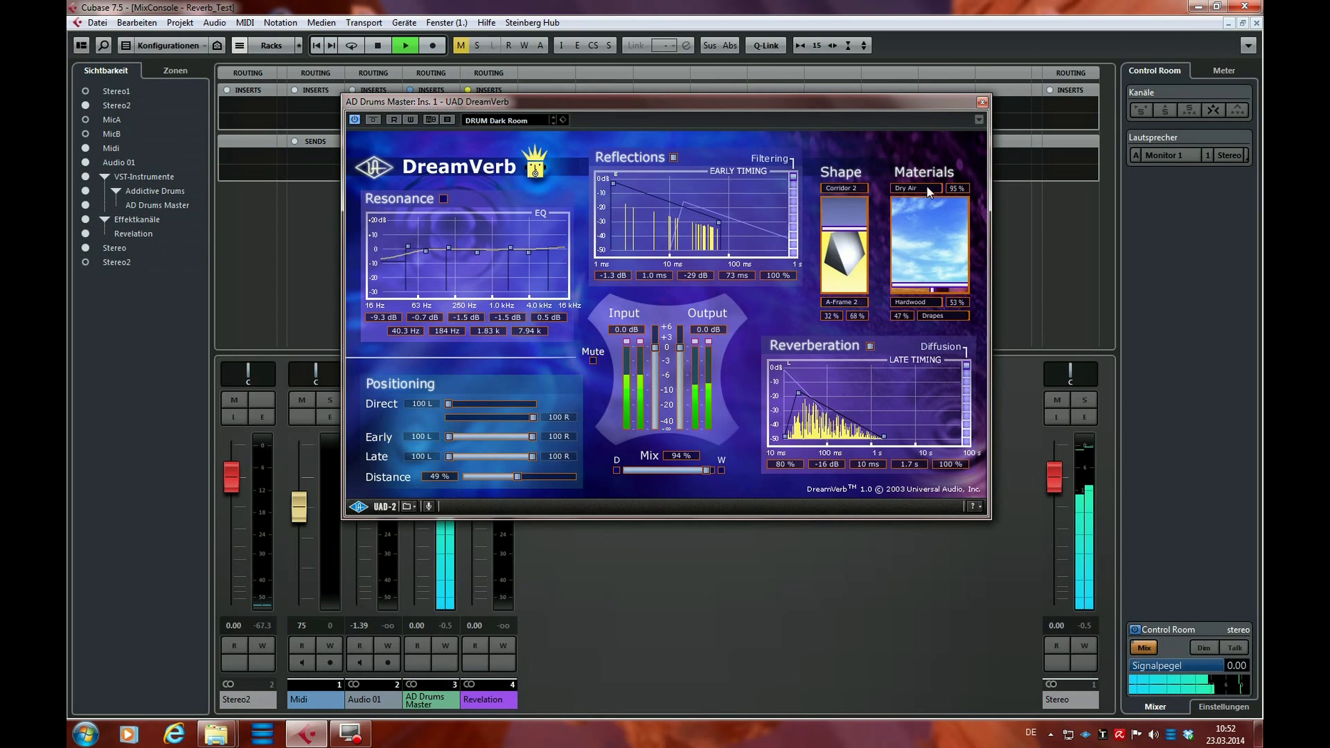
click(924, 190)
click(920, 224)
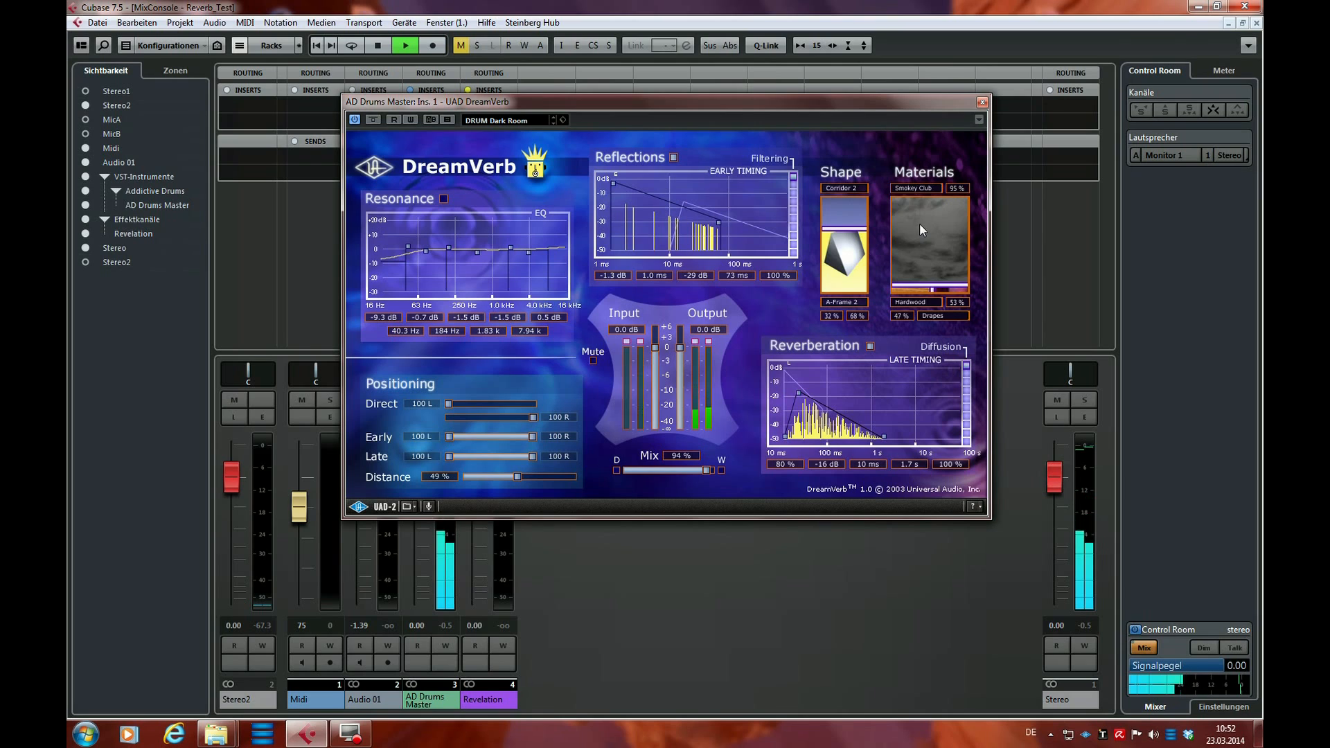
click(928, 191)
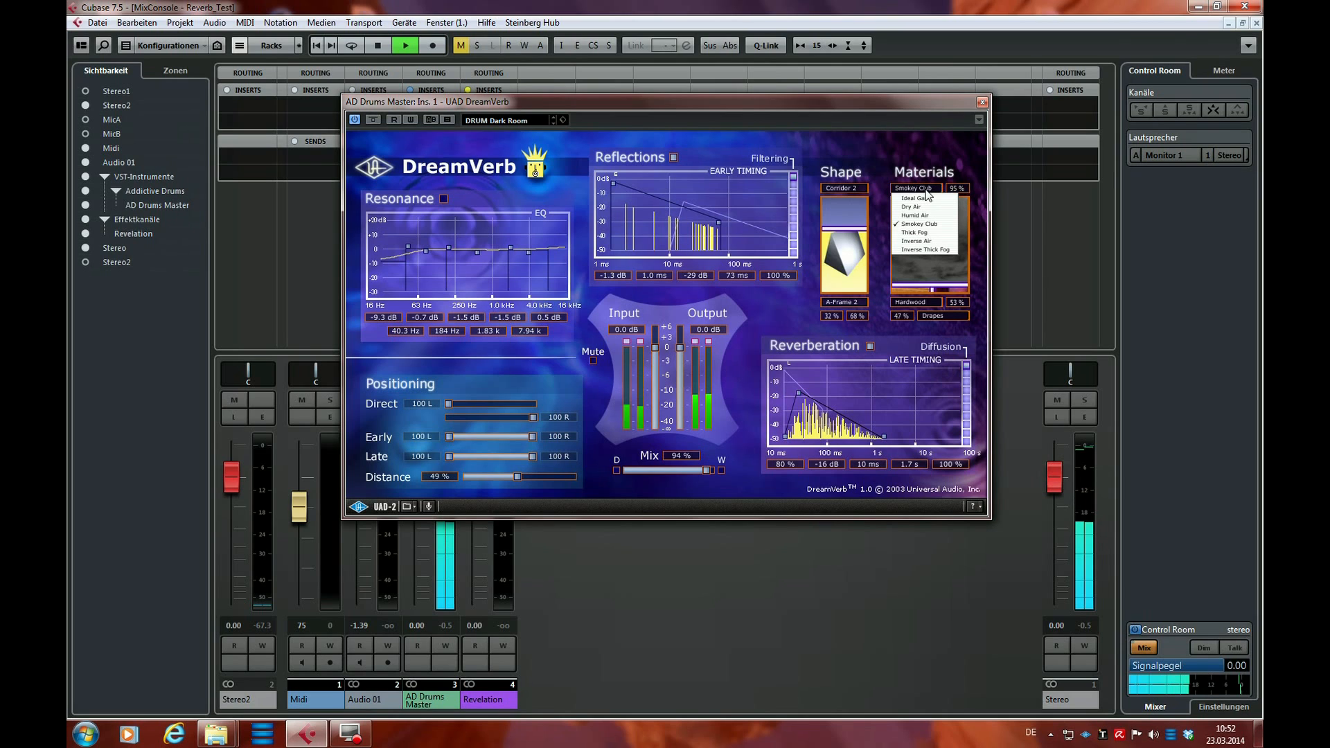
click(915, 232)
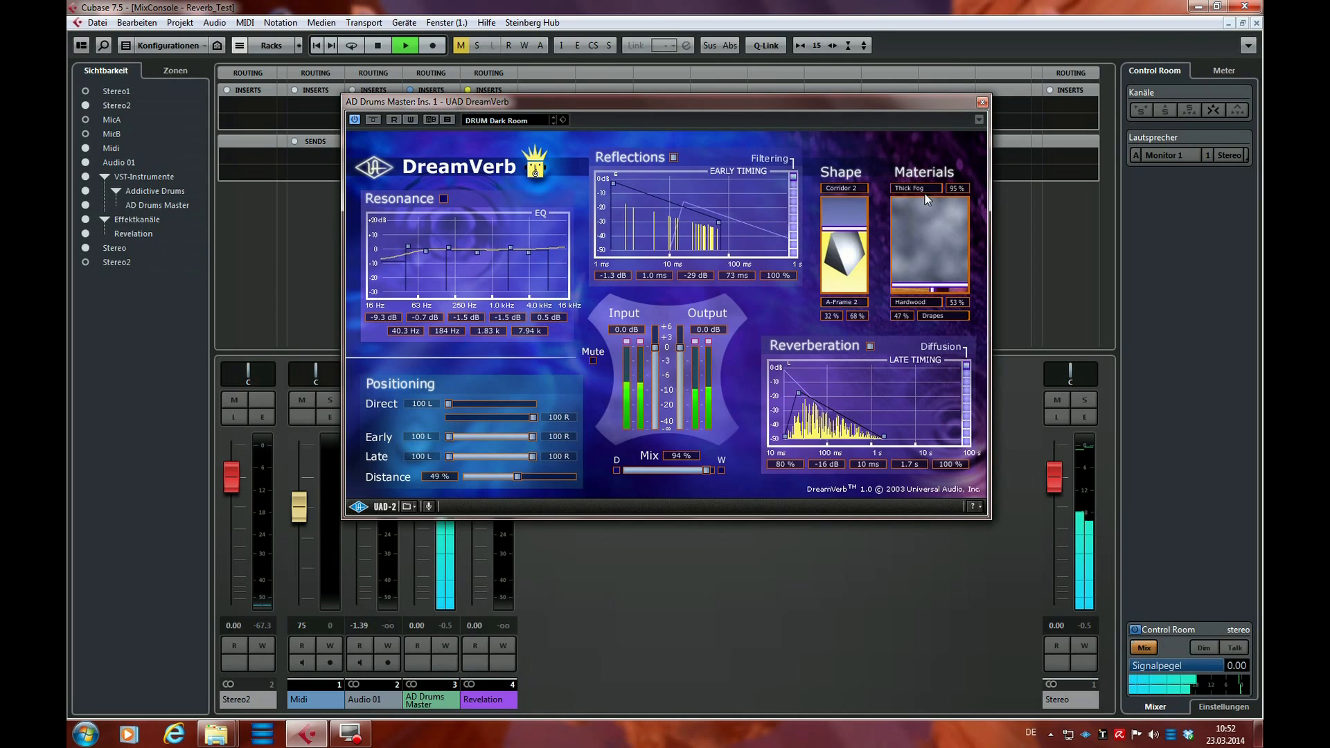
key(space)
click(916, 187)
click(921, 208)
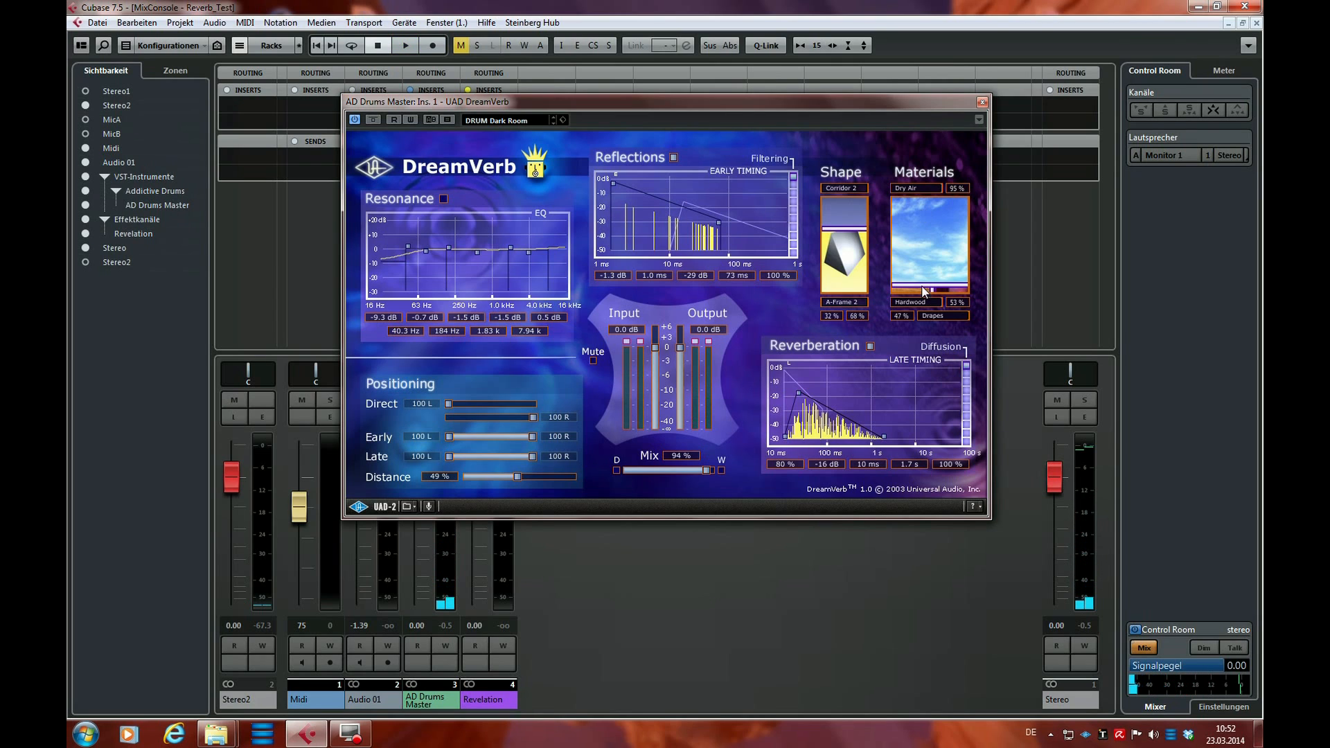
Try a 27% Dry Air share, and set it to 40% with walls of 51% Hardwood and 49% Drapes
drag(931, 290, 927, 224)
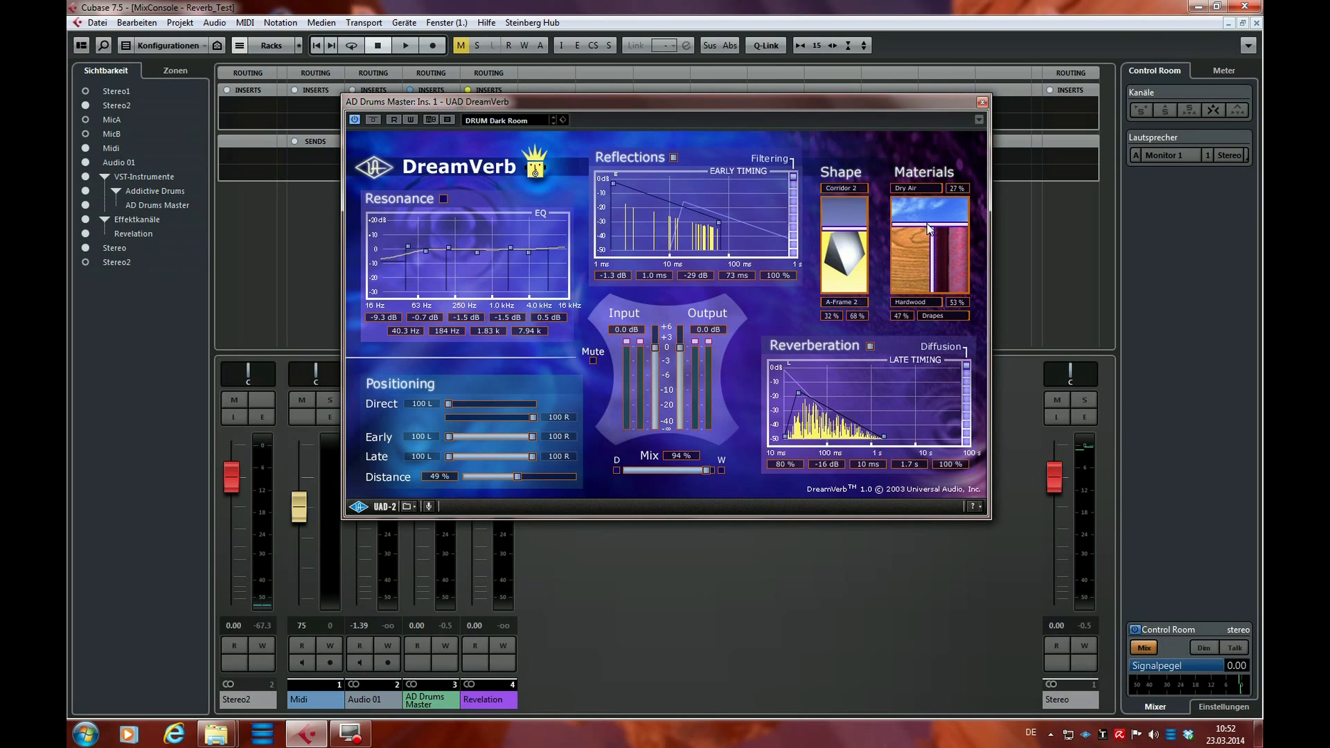
drag(928, 225, 932, 274)
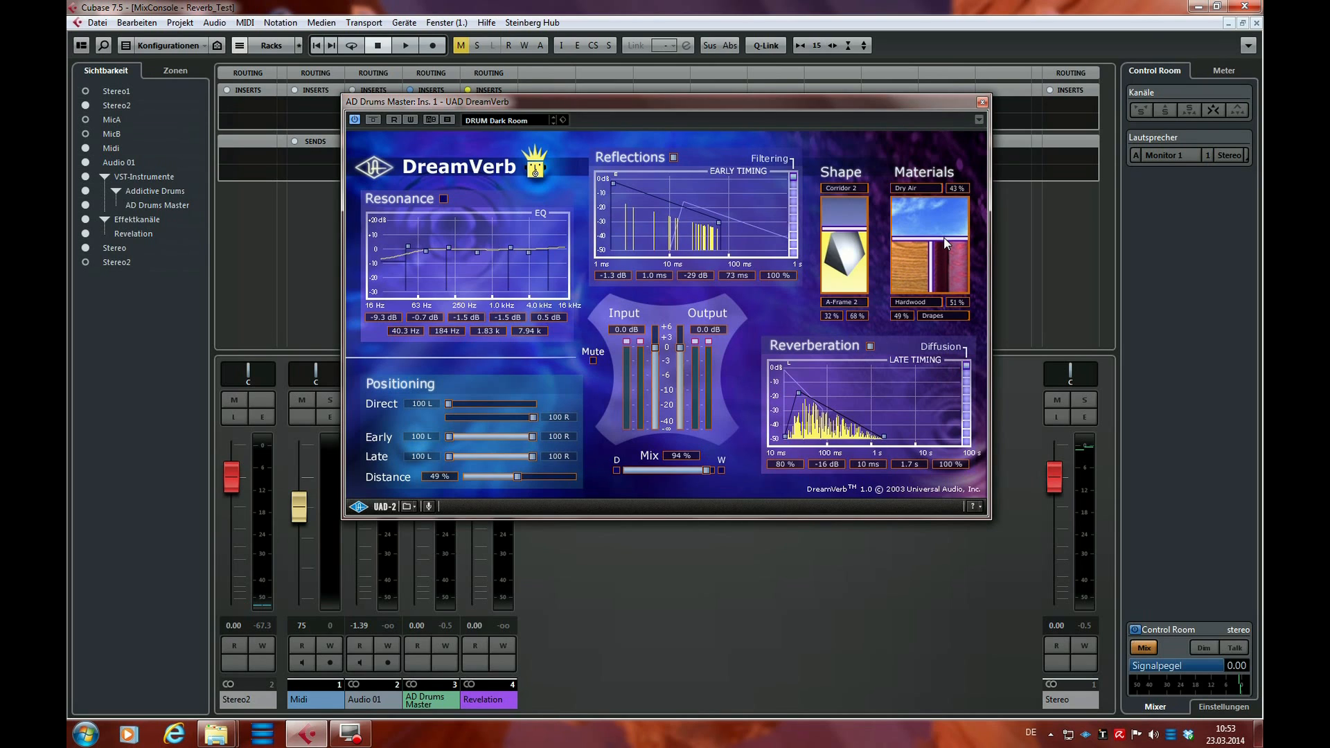
drag(947, 243, 949, 244)
Turn off Reflections and raise the Corridor 2 share of the room shape to 38% and 41%
mouse_move(859, 228)
mouse_down()
mouse_move(854, 298)
mouse_move(856, 225)
mouse_move(858, 237)
mouse_up()
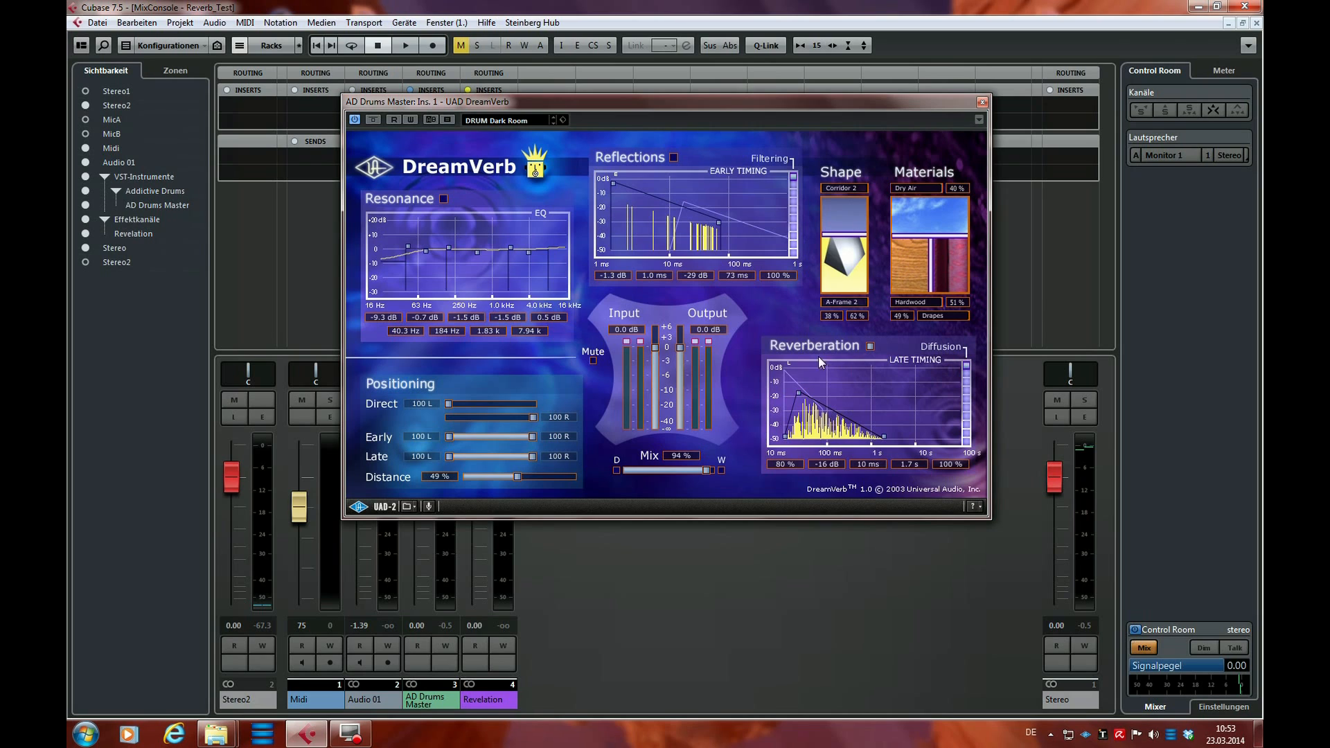
key(space)
mouse_move(844, 234)
mouse_down()
mouse_move(841, 297)
mouse_move(849, 201)
mouse_move(845, 237)
mouse_up()
key(space)
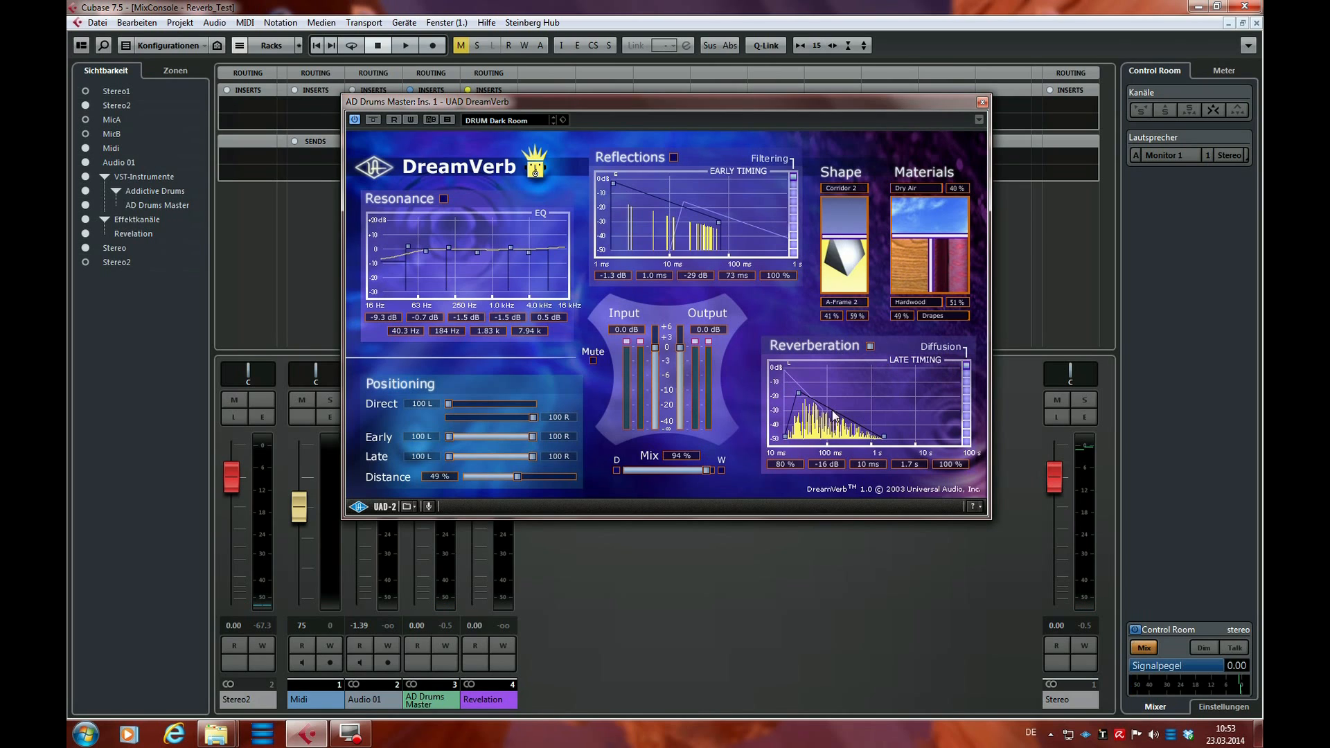
Try Corridor 2 and A-Frame 2 blends of 20/80, 46/54 and 26/74 percent, ending at 33/67
mouse_move(853, 237)
mouse_down()
mouse_move(851, 274)
mouse_move(851, 219)
mouse_up()
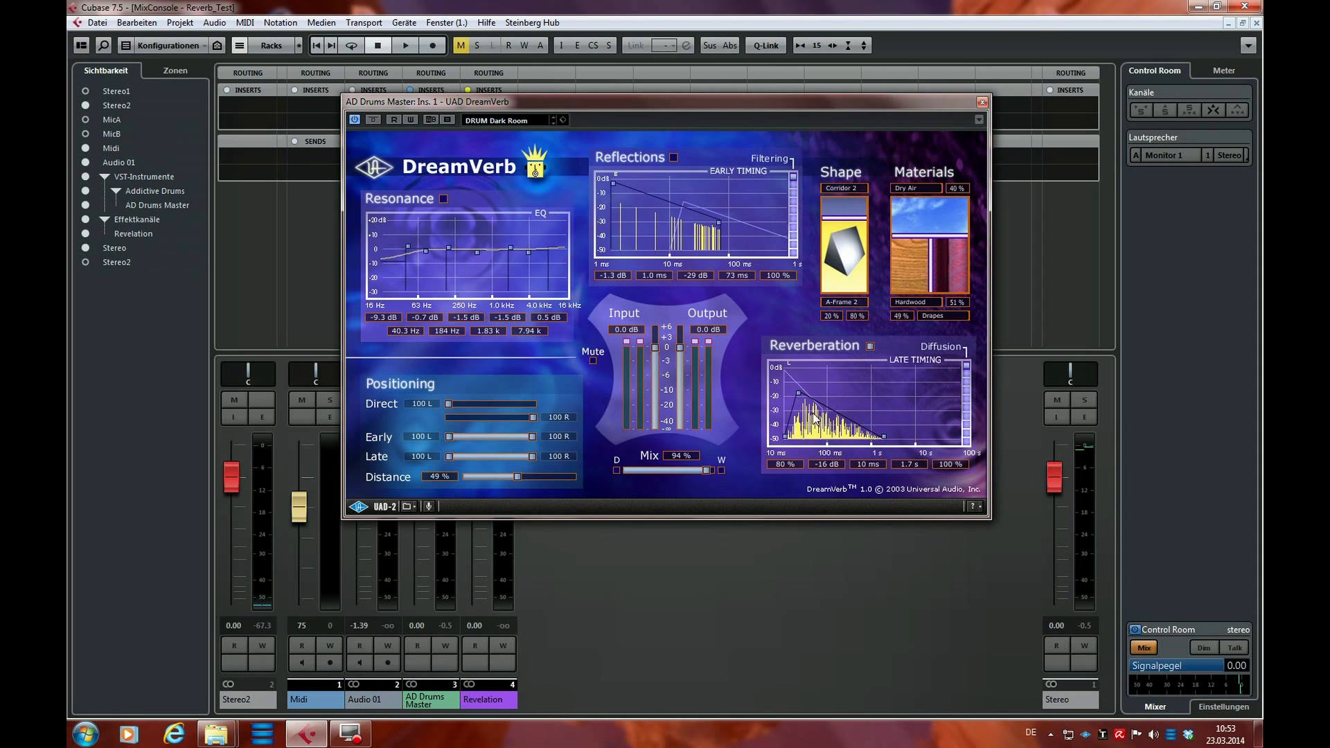
mouse_move(852, 222)
mouse_down()
mouse_move(852, 262)
mouse_move(851, 239)
mouse_up()
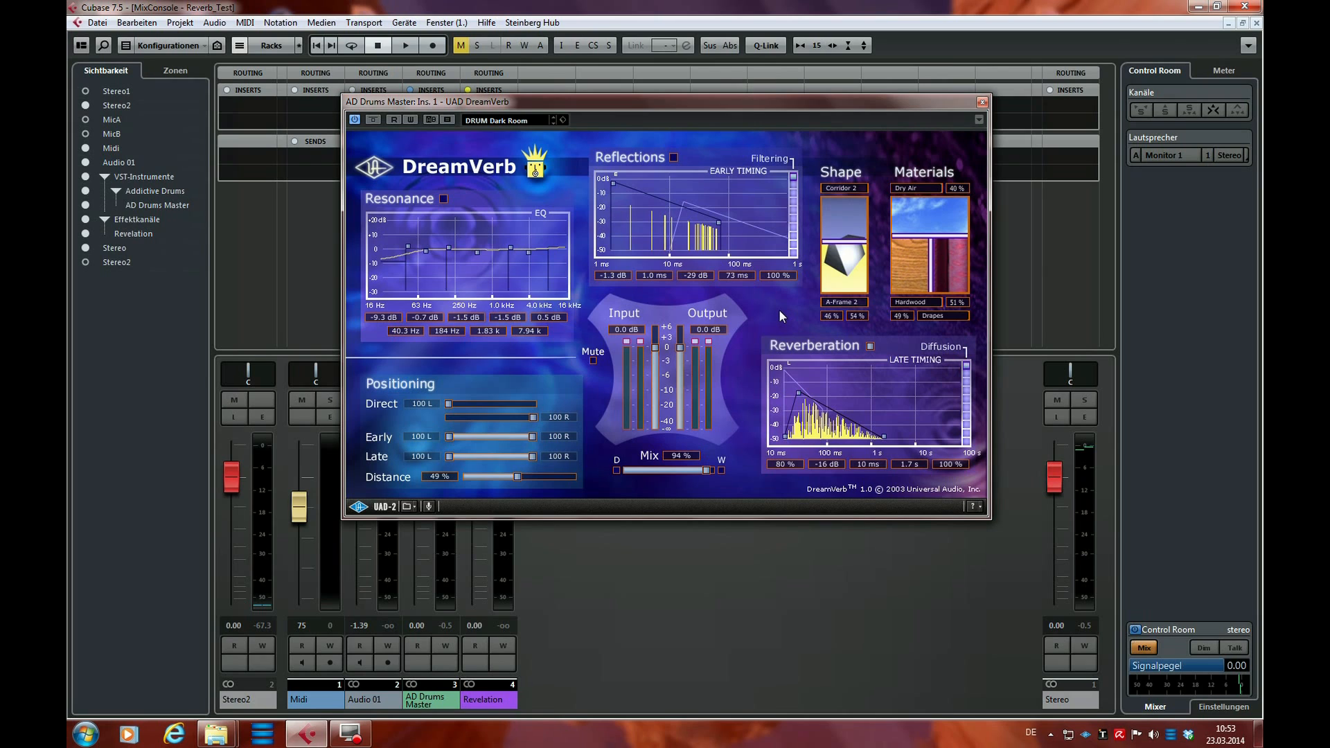
mouse_move(843, 241)
mouse_down()
mouse_move(843, 274)
mouse_move(831, 250)
mouse_up()
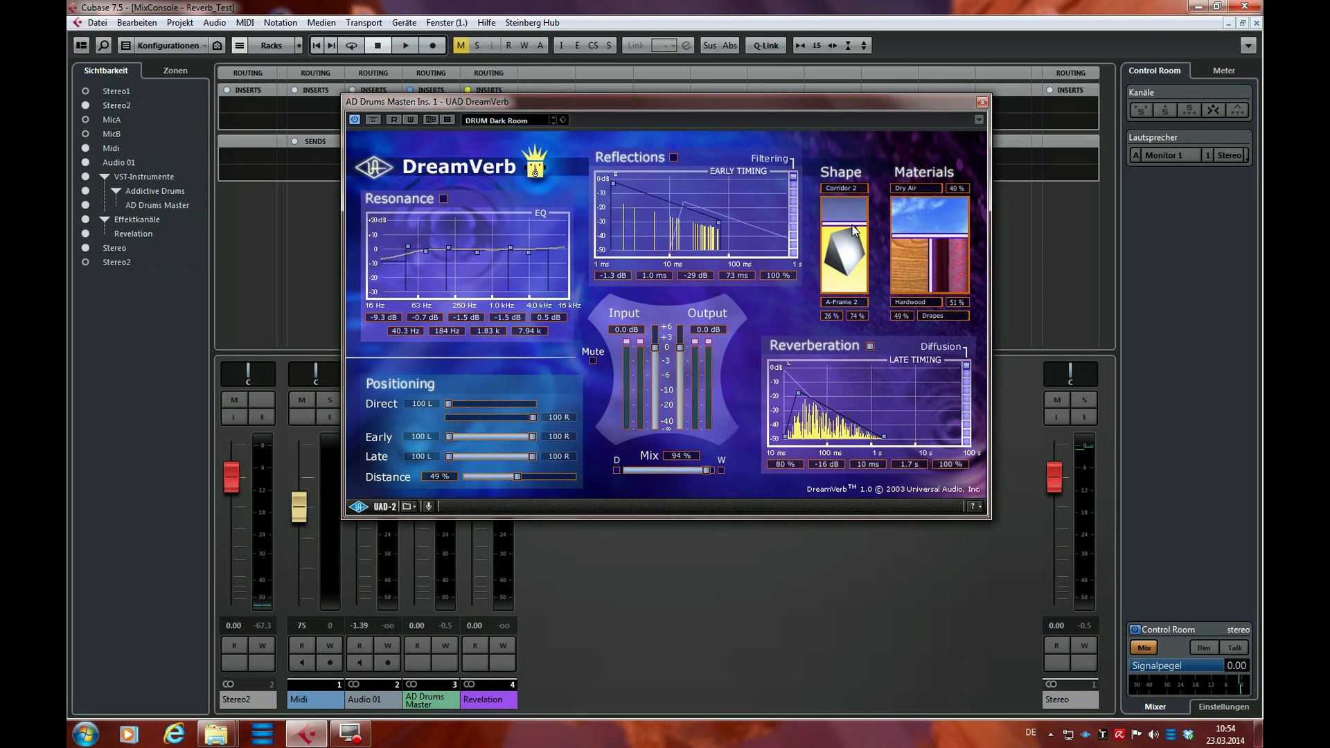
drag(852, 231, 823, 290)
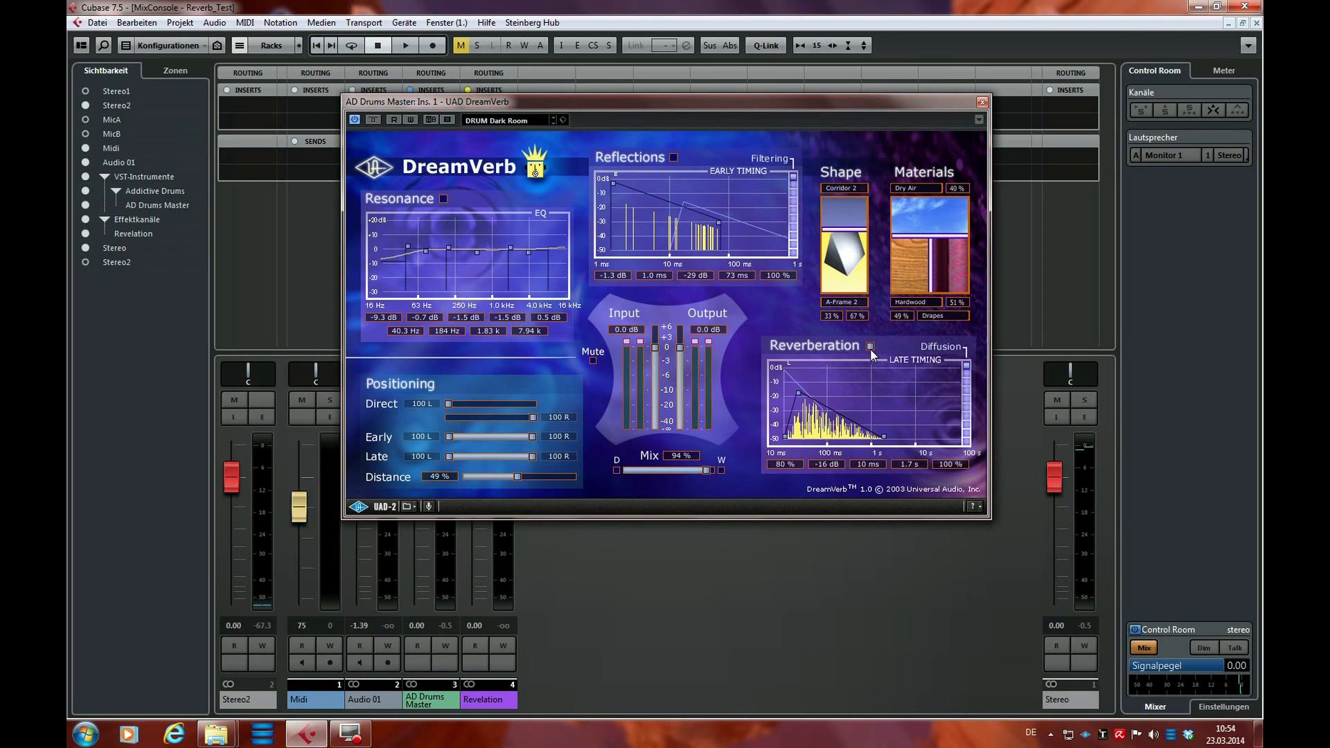
Lengthen the late reverberation time to 2.6 s during playback, listen, and stop
key(space)
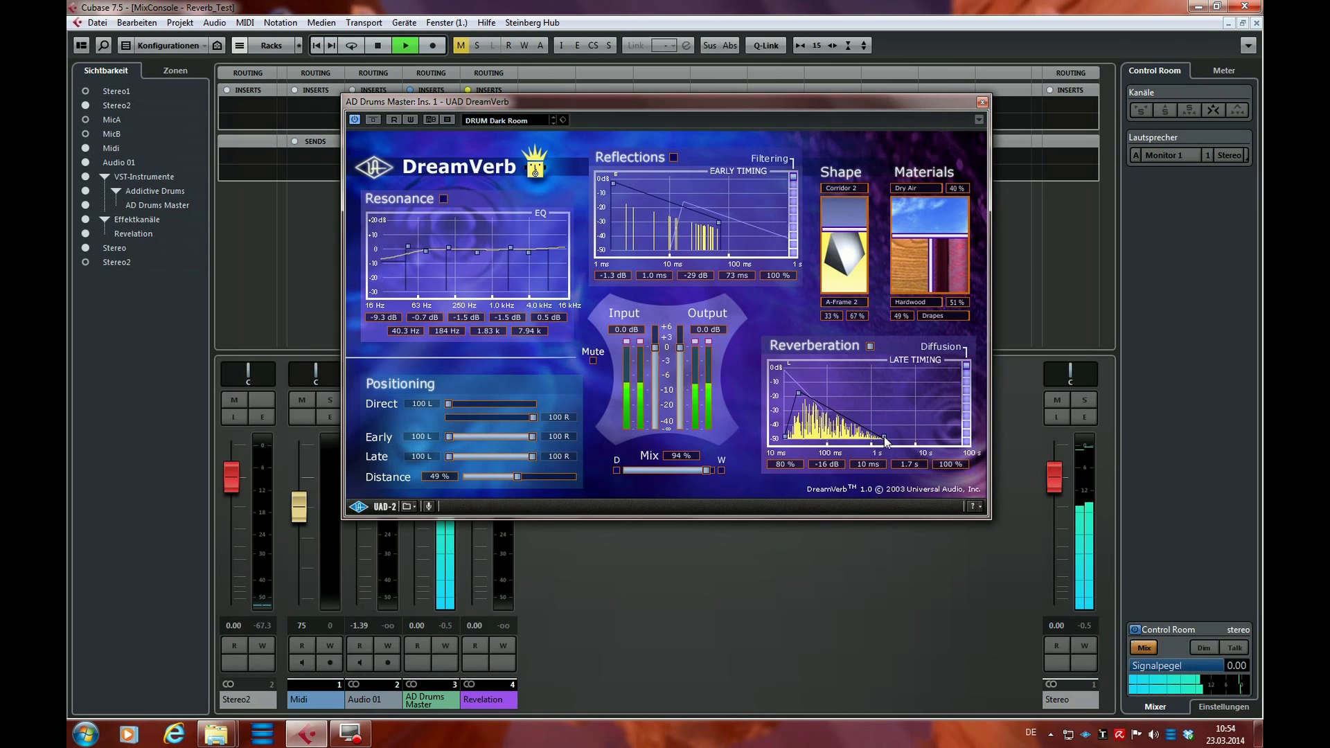
mouse_move(885, 437)
mouse_down()
mouse_move(924, 438)
mouse_move(893, 438)
mouse_up()
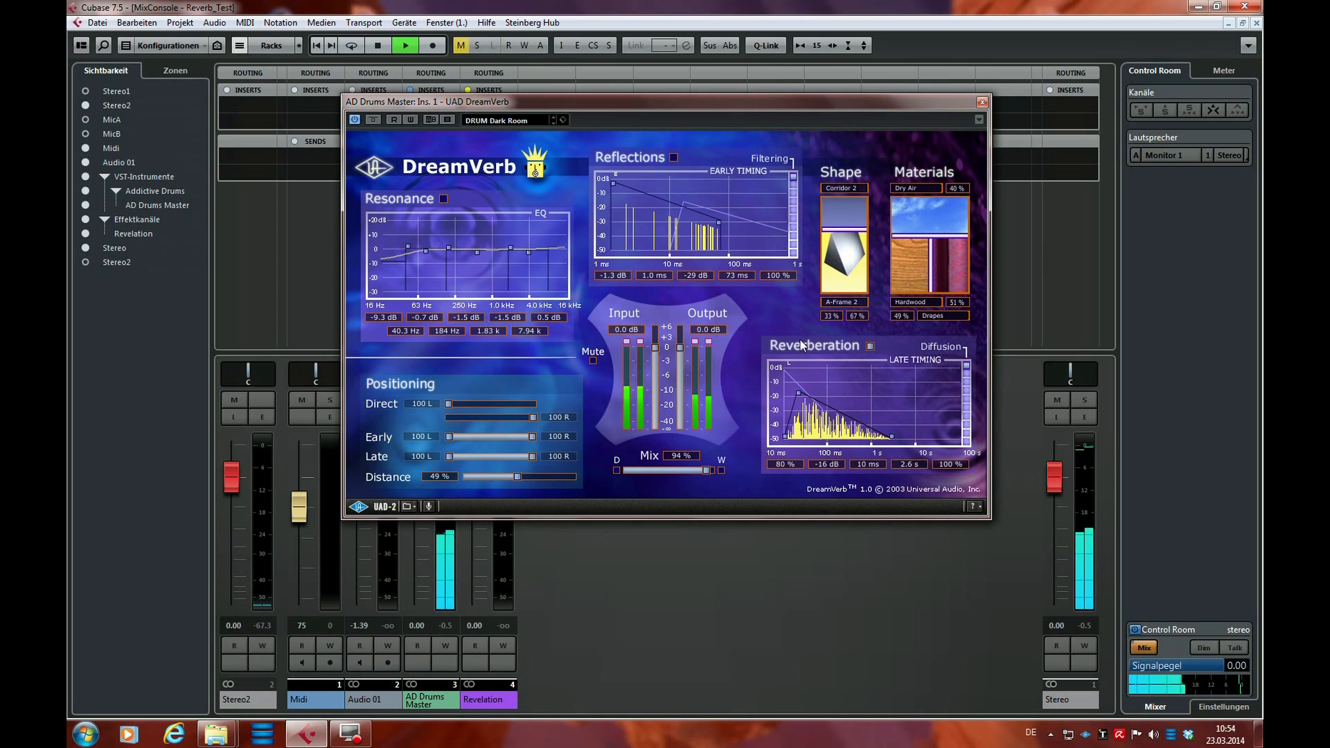
key(space)
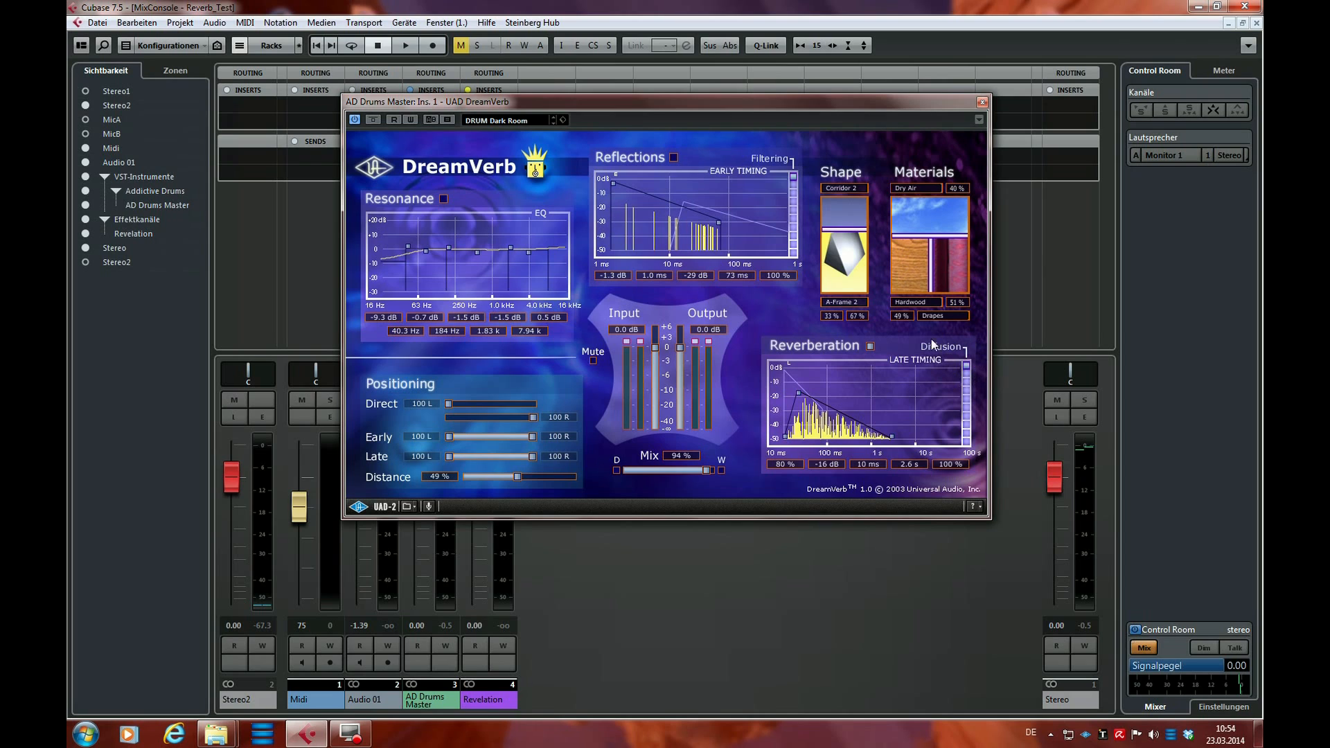
Lower Diffusion to 0%, set the shape to 29% Corridor 2 and 71% A-Frame 2, and restore Diffusion to 100%
drag(968, 368, 967, 451)
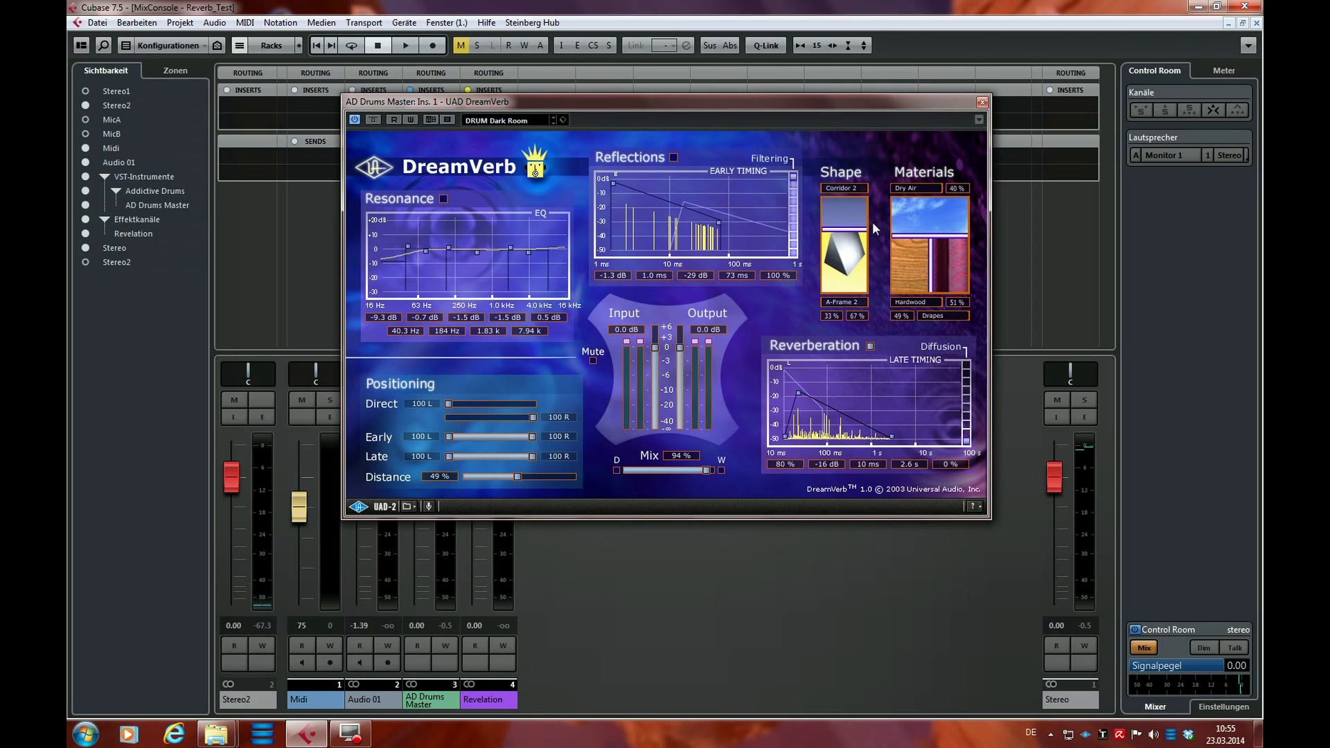
drag(856, 230, 856, 226)
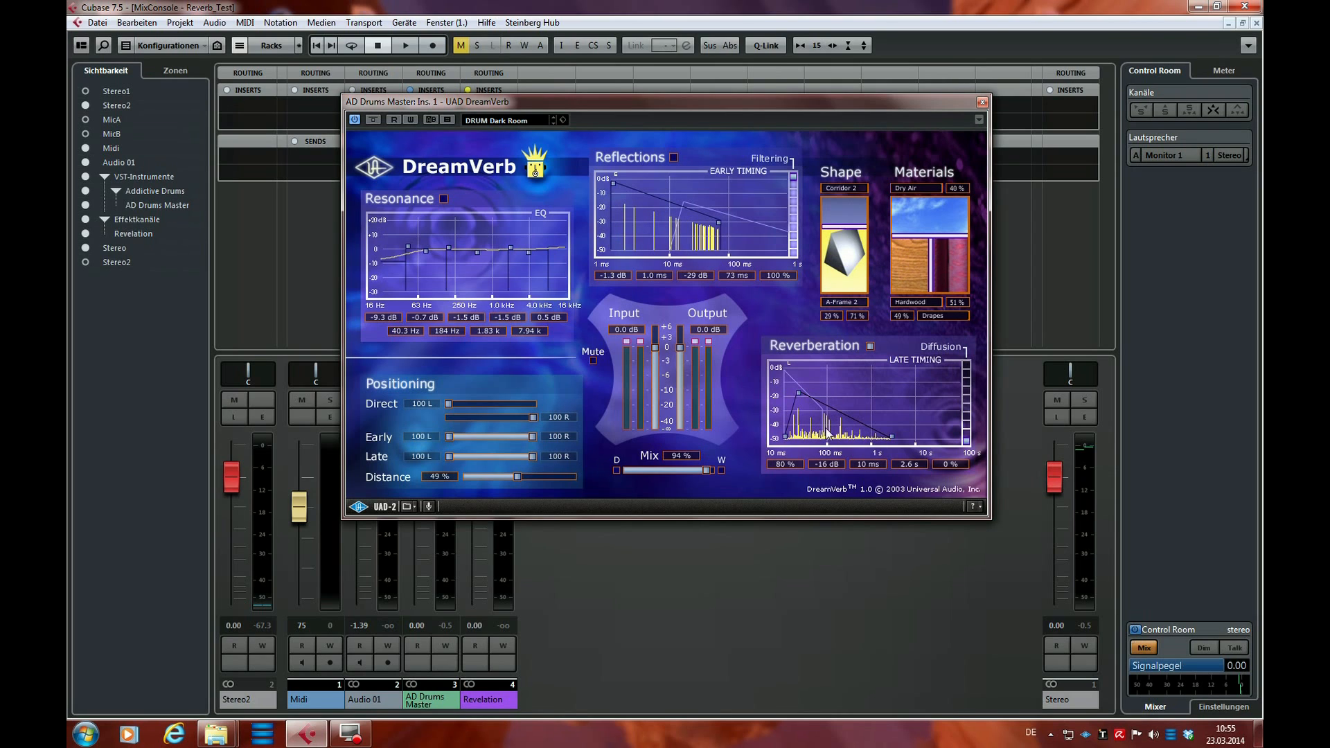
drag(969, 446, 928, 394)
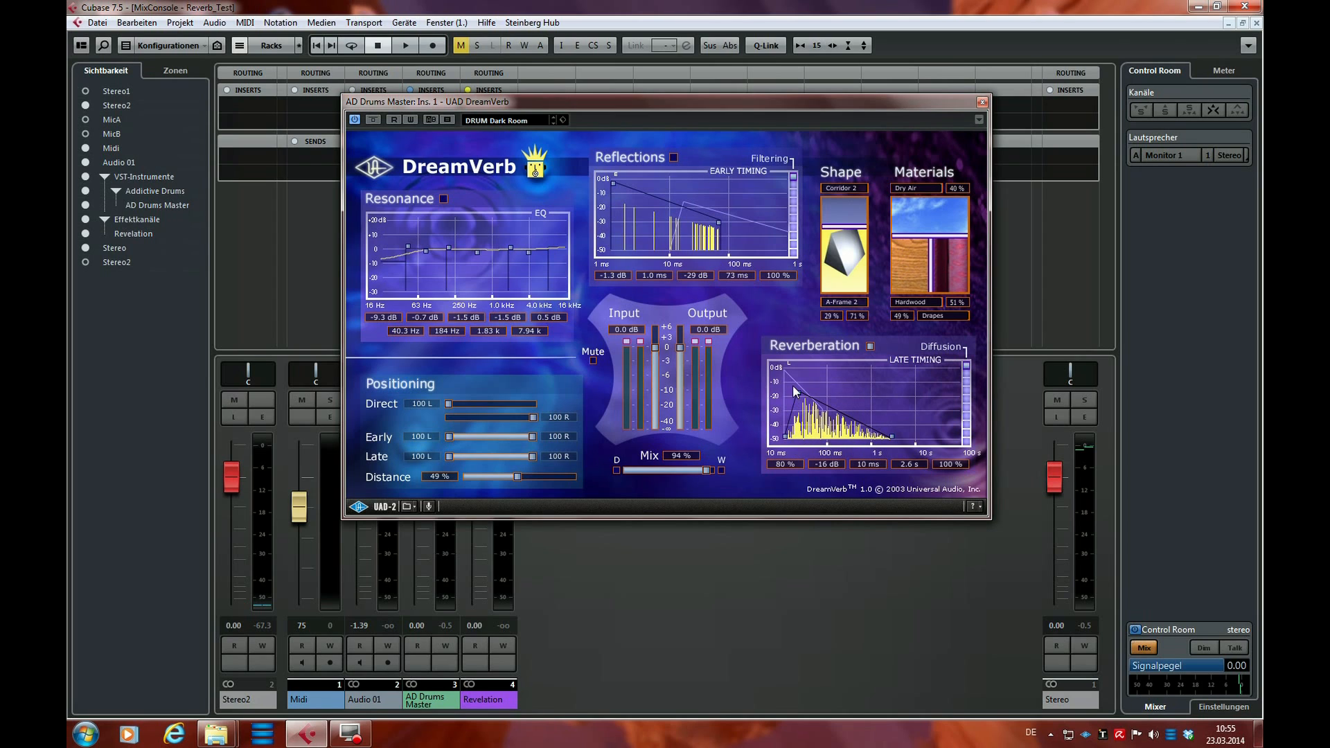
Listen to the drums with late Diffusion at 100%, at 0%, and back at 100%, and stop playback
key(space)
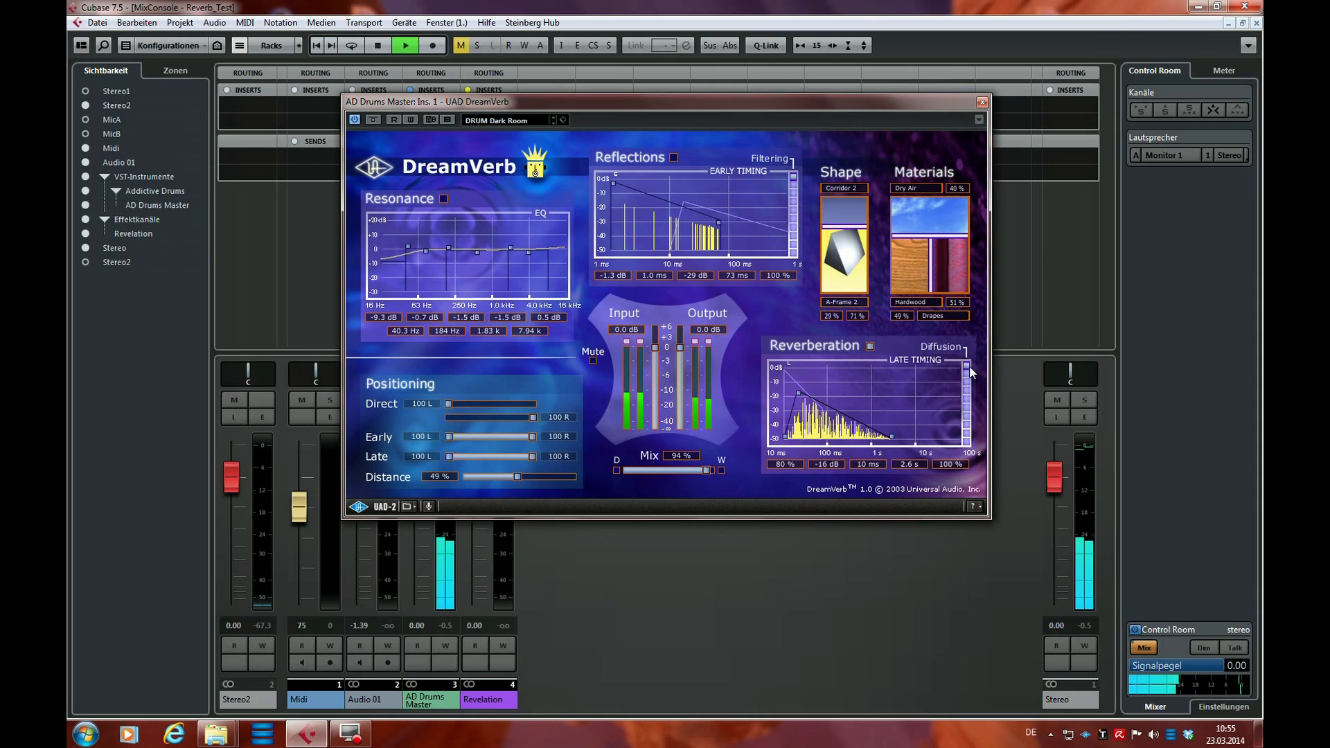
drag(967, 367, 964, 457)
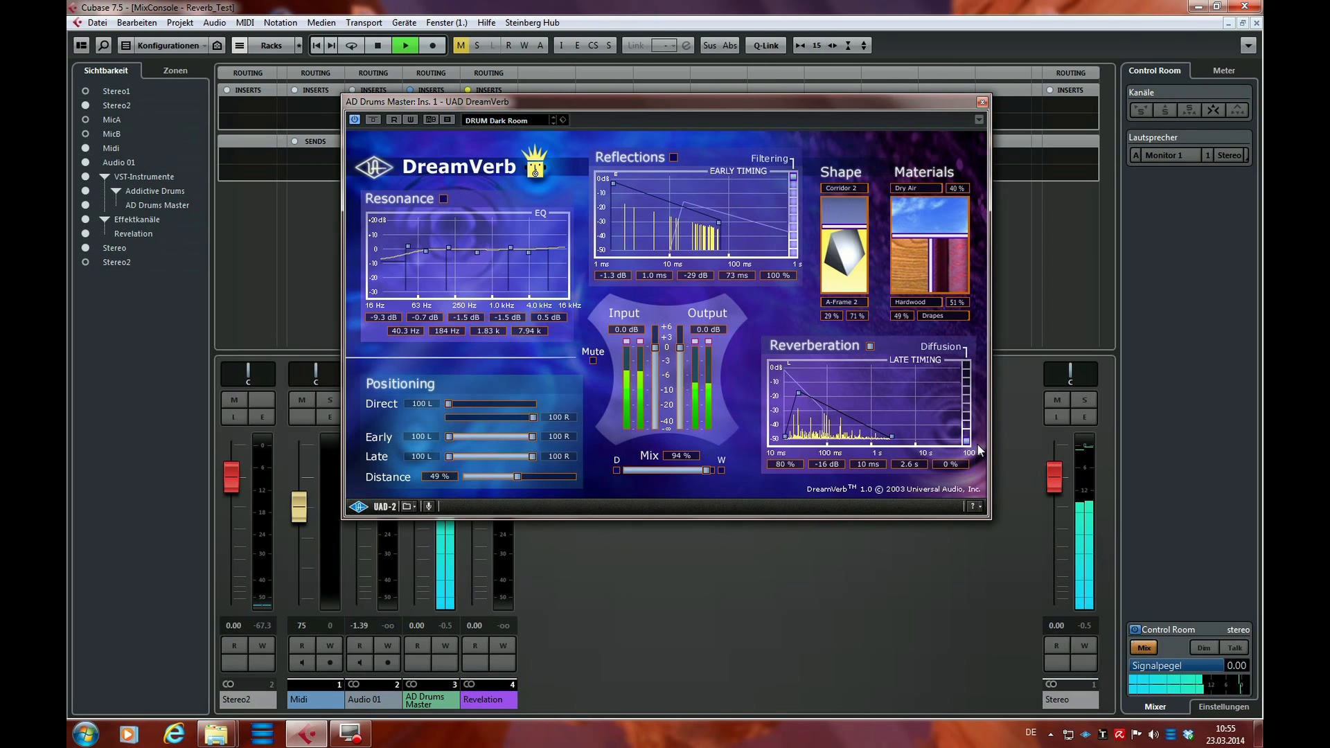
key(space)
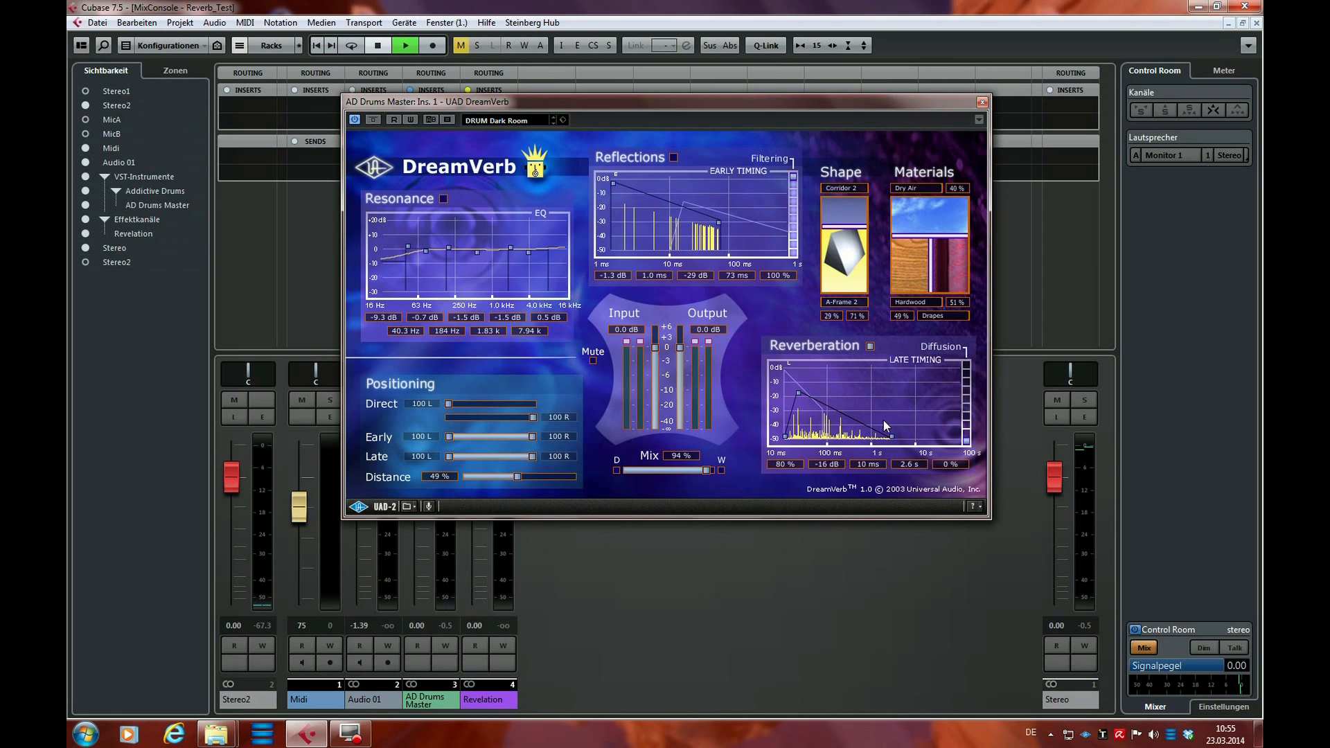
key(space)
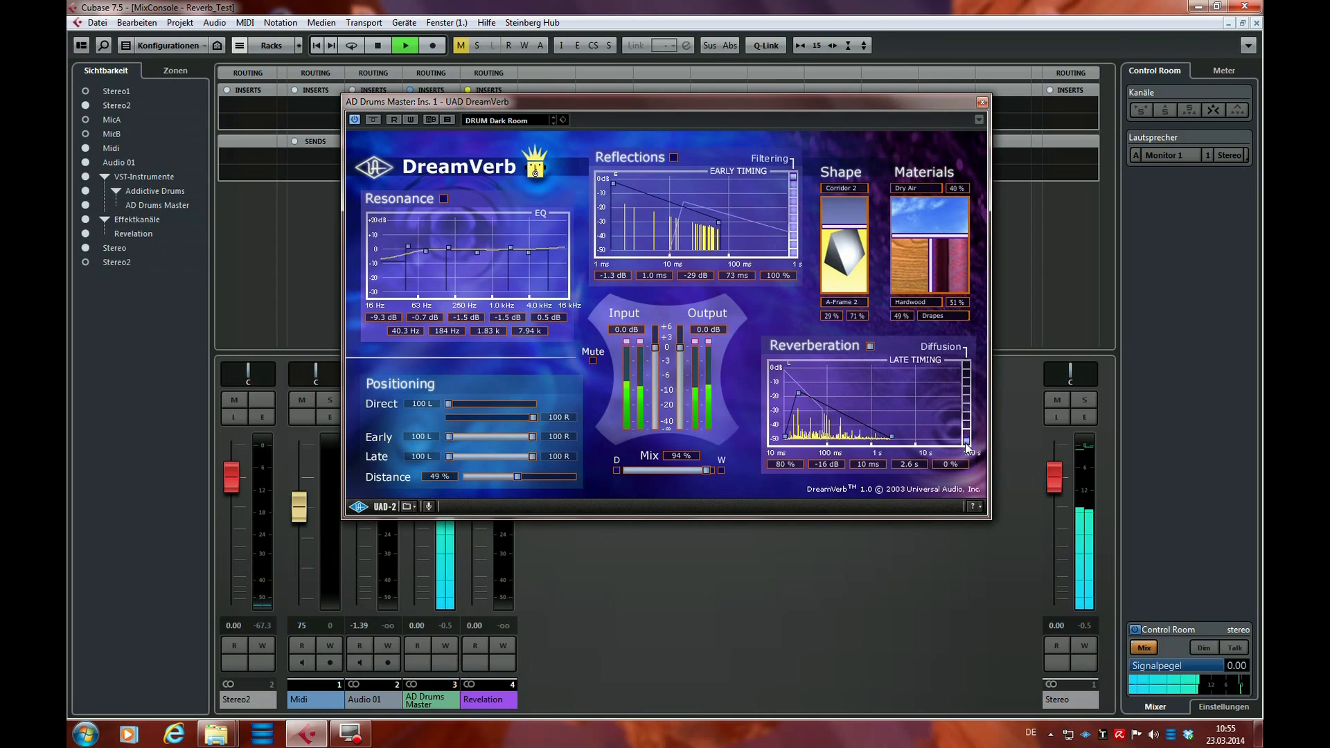
drag(966, 447, 965, 378)
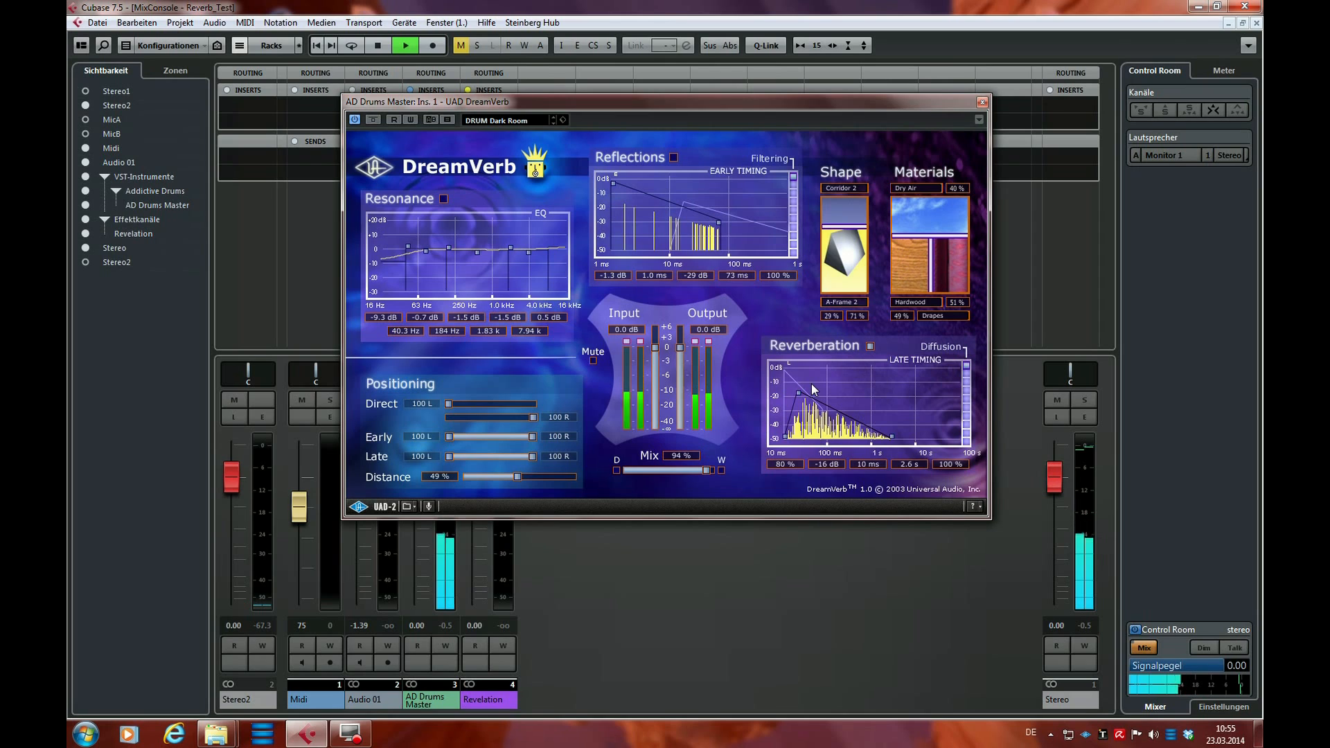
key(space)
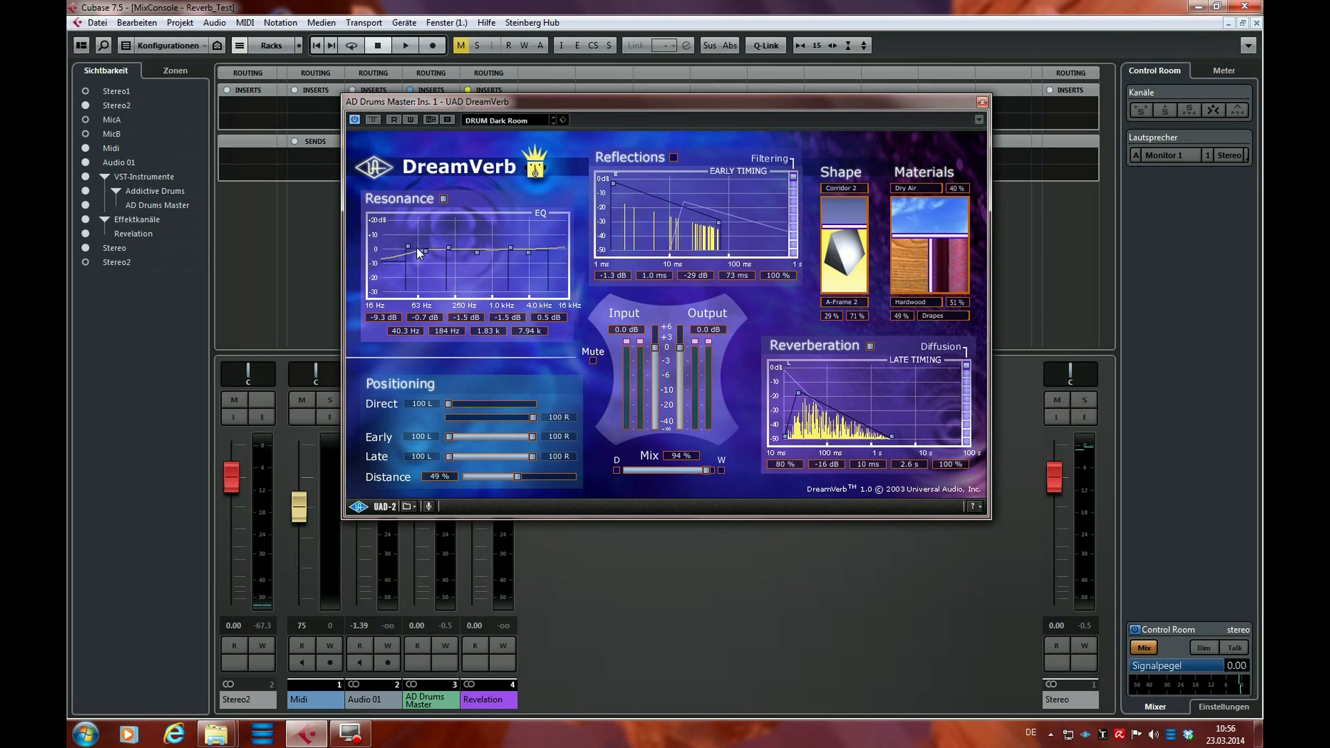
Play the drums with Resonance on and set the EQ's two lowest bands to -4.4 dB and 0.9 dB, with 48.0 Hz and 72.0 Hz frequencies
key(space)
key(space)
key(space)
drag(396, 260, 414, 296)
mouse_move(408, 247)
mouse_down()
mouse_move(482, 259)
mouse_move(440, 252)
mouse_move(406, 276)
mouse_move(401, 254)
mouse_move(400, 266)
mouse_up()
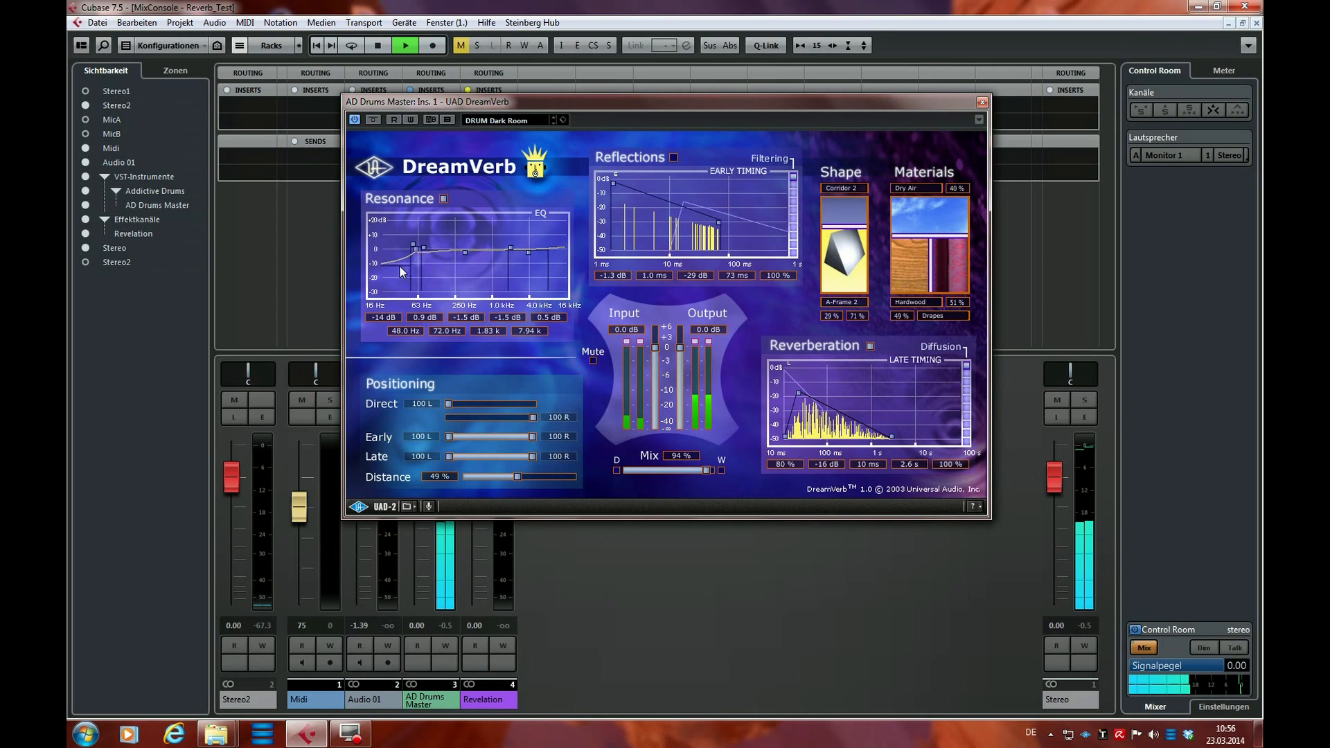
mouse_move(528, 252)
mouse_down()
mouse_move(539, 284)
mouse_move(543, 250)
mouse_up()
key(space)
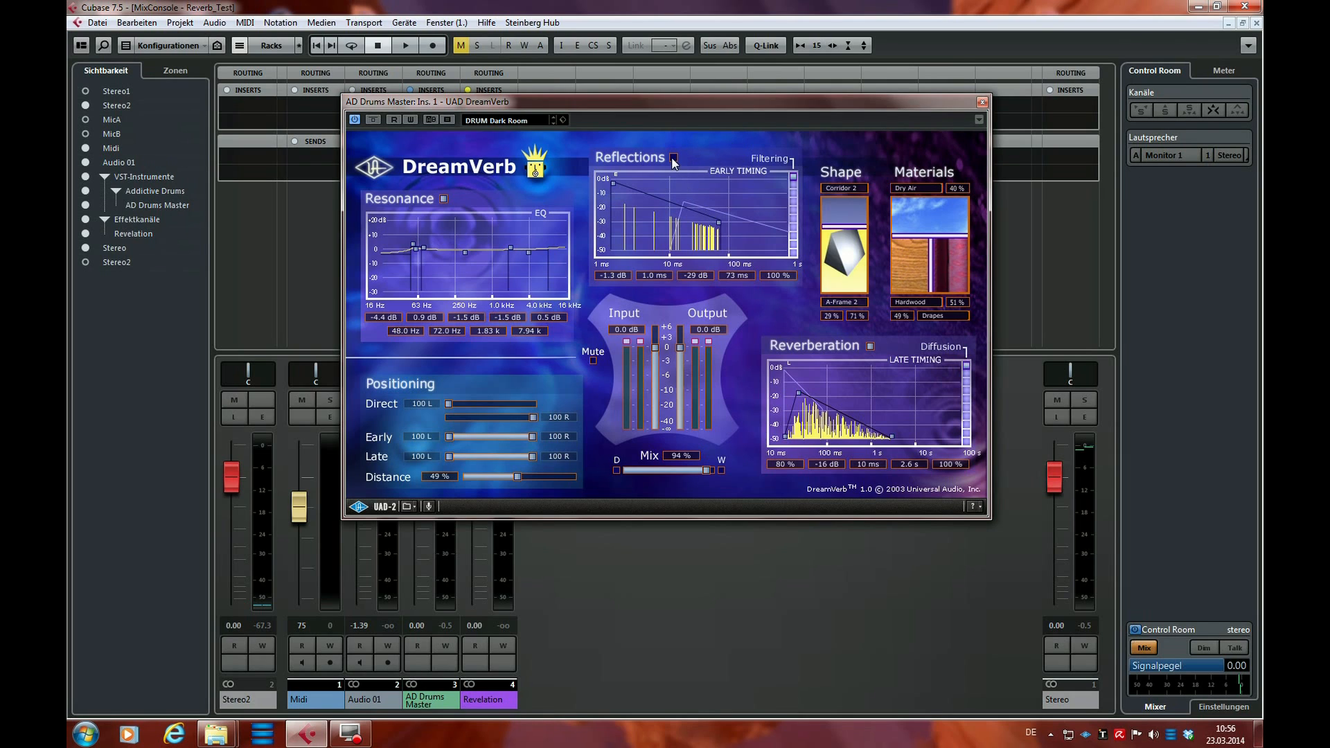
Play with Reflections on, using 25% Dry Air, 67% Hardwood, 33% Drapes and a 100% A-Frame 2 shape
key(space)
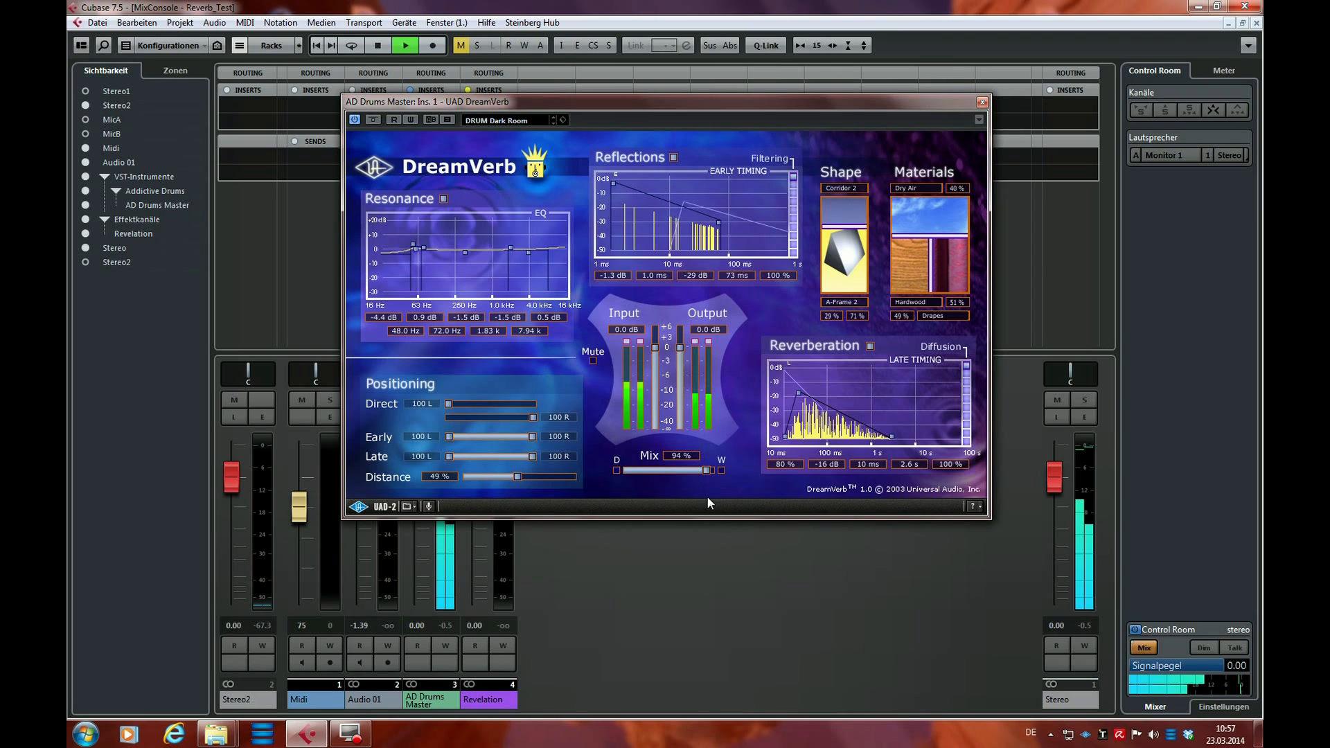
mouse_move(920, 248)
mouse_down()
mouse_move(921, 229)
mouse_move(983, 248)
mouse_move(908, 248)
mouse_move(942, 248)
mouse_up()
drag(865, 226, 857, 182)
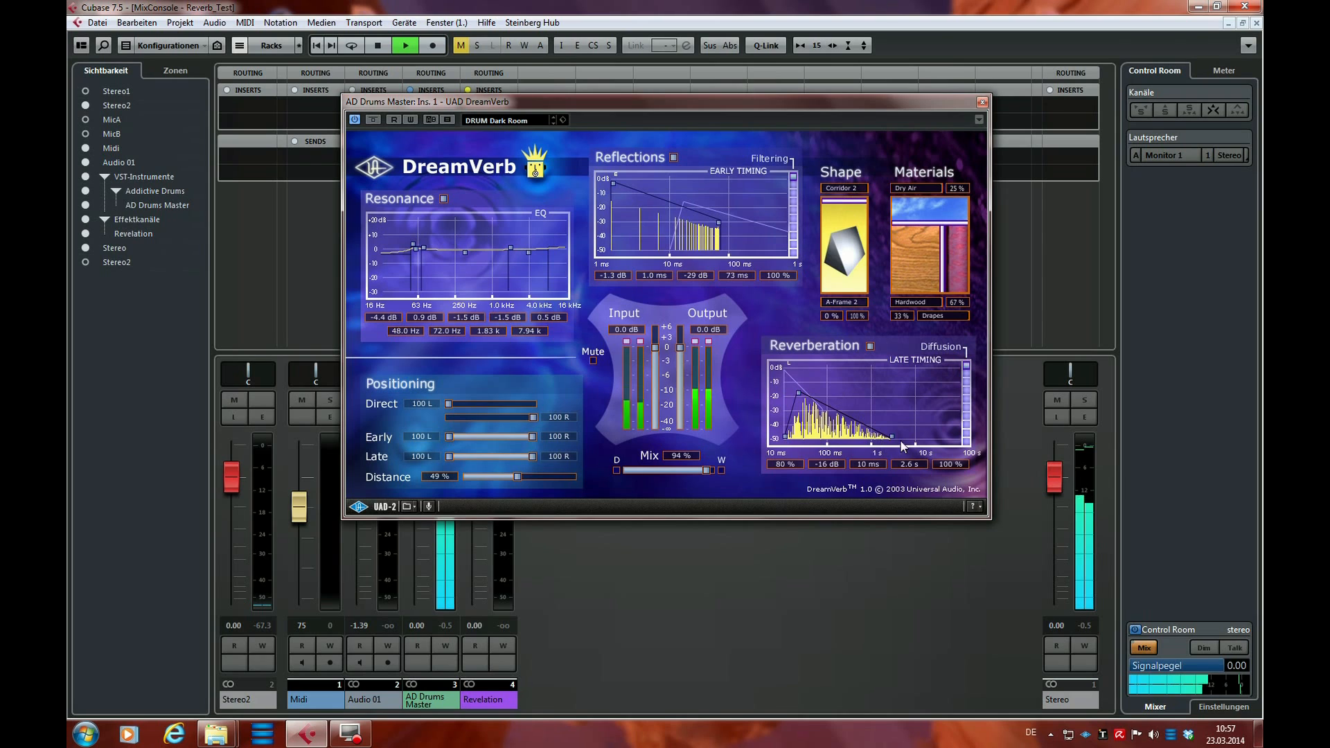
Shorten the reverberation to 0.67 s and reflections to 24 ms, and lengthen them to 4.3 s and 151 ms
drag(893, 437, 865, 437)
drag(718, 224, 691, 230)
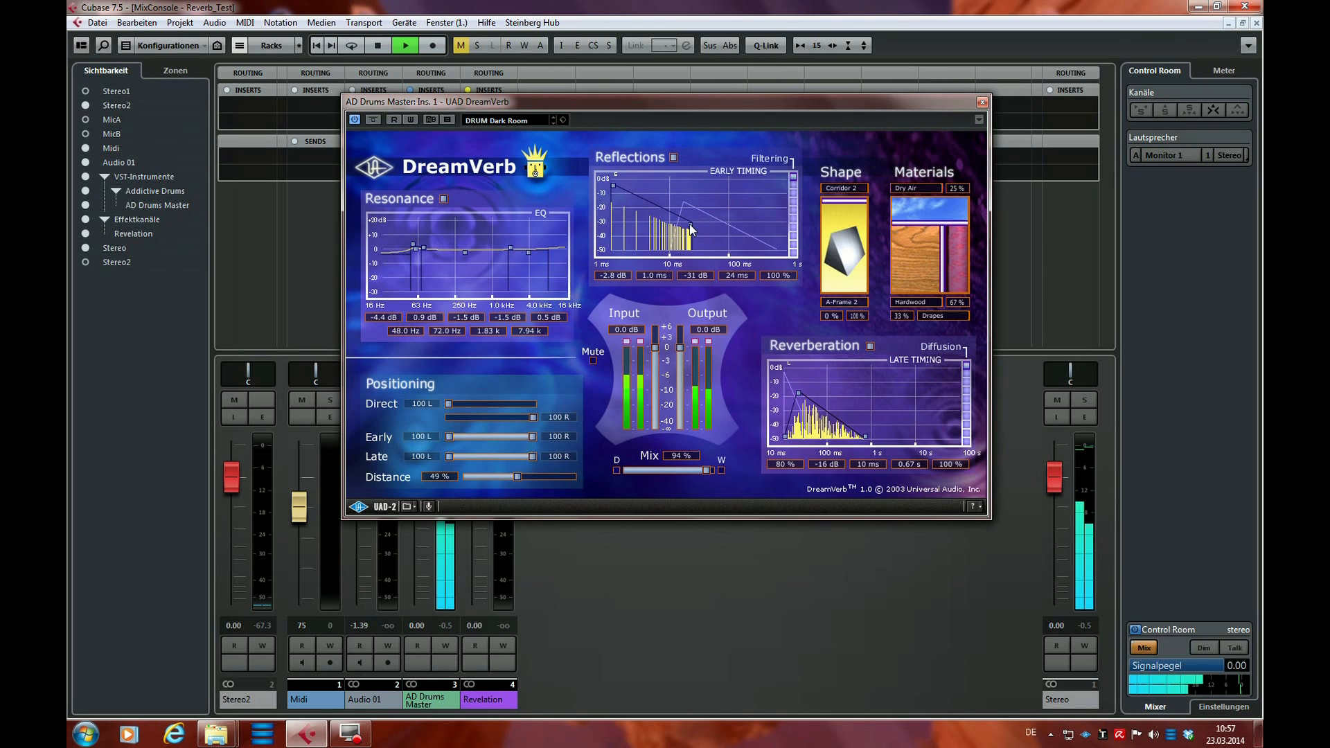
drag(692, 230, 738, 233)
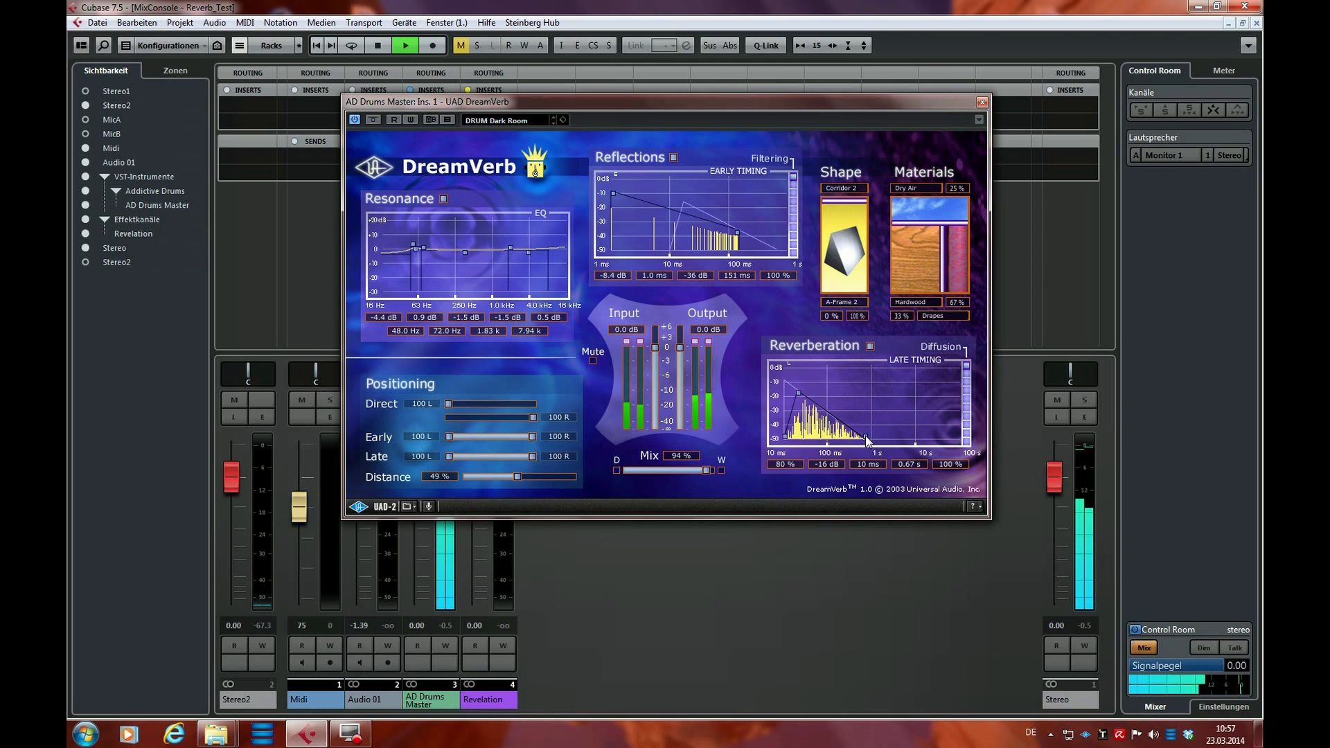
drag(866, 436, 900, 438)
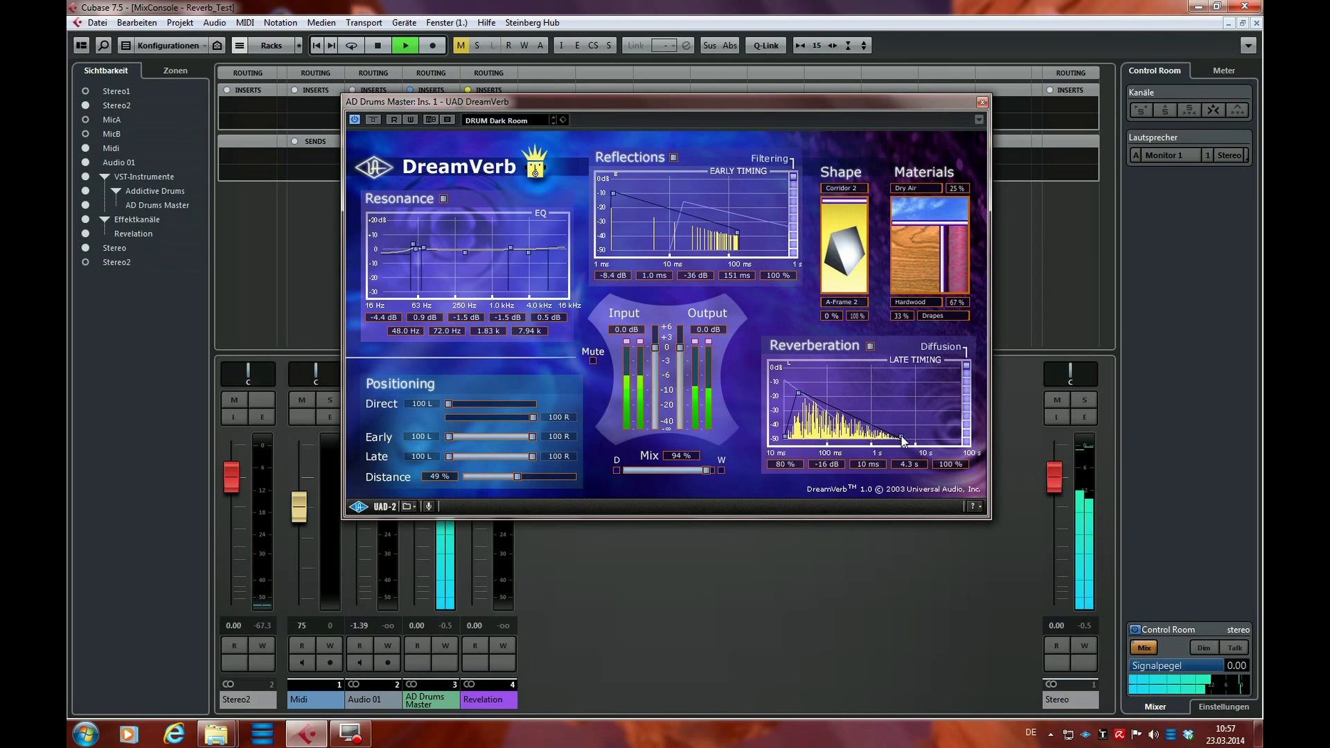
Morph the shape fully to Corridor 2, set materials to 48% Dry Air, 87% Hardwood and 13% Drapes, and stop playback
drag(838, 202, 827, 295)
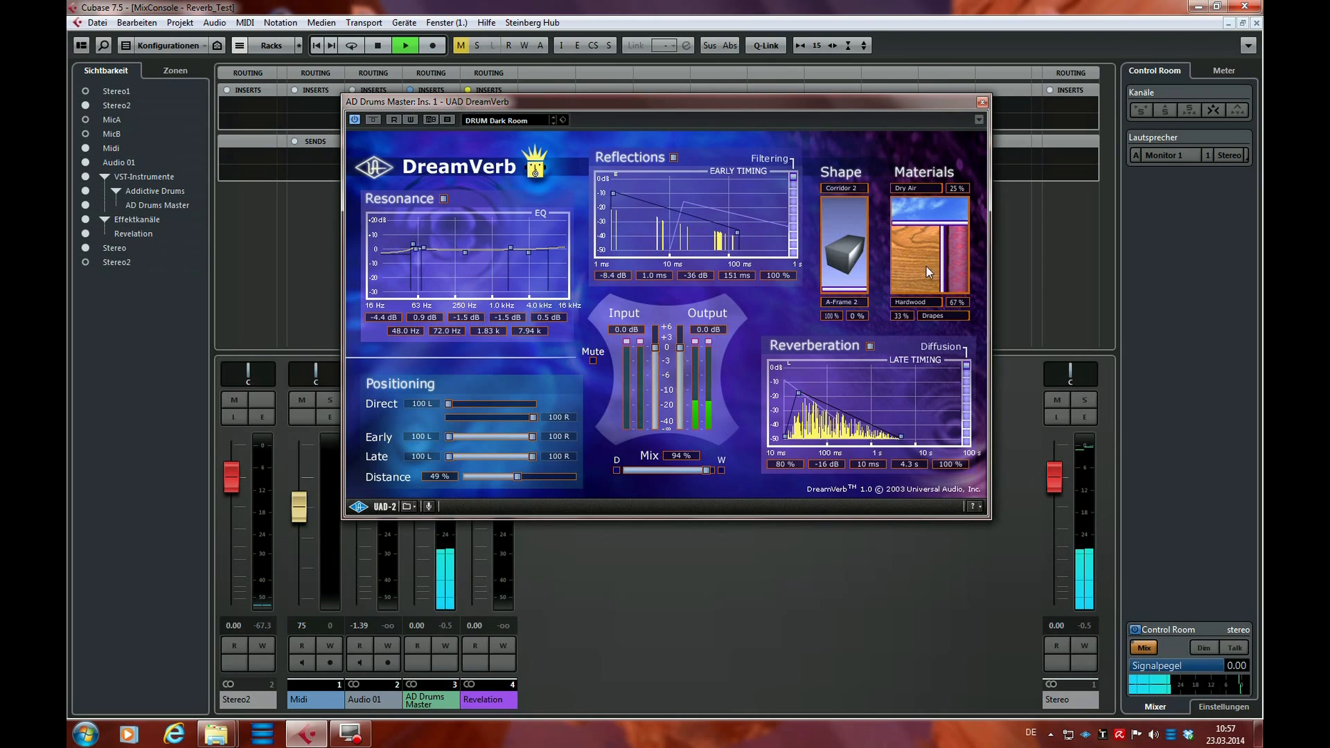
mouse_move(925, 266)
mouse_down()
mouse_move(939, 244)
mouse_move(927, 243)
mouse_up()
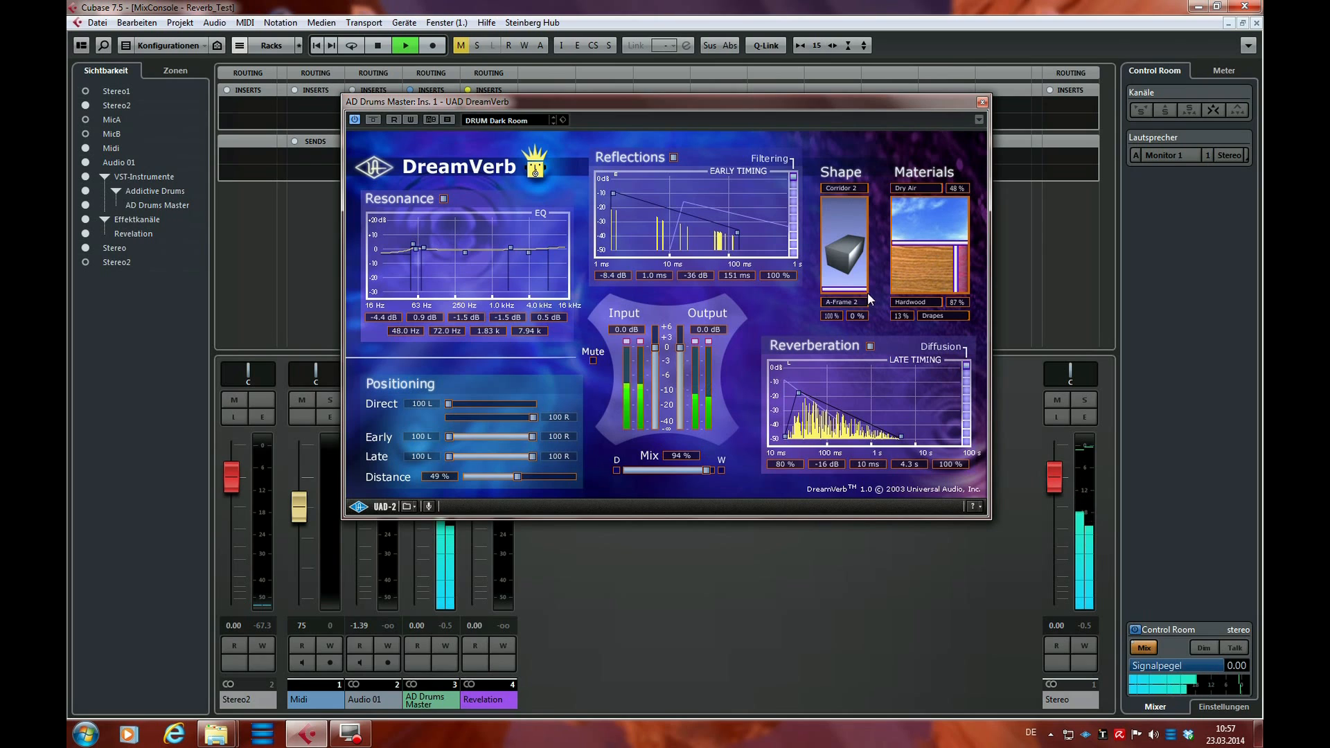
key(space)
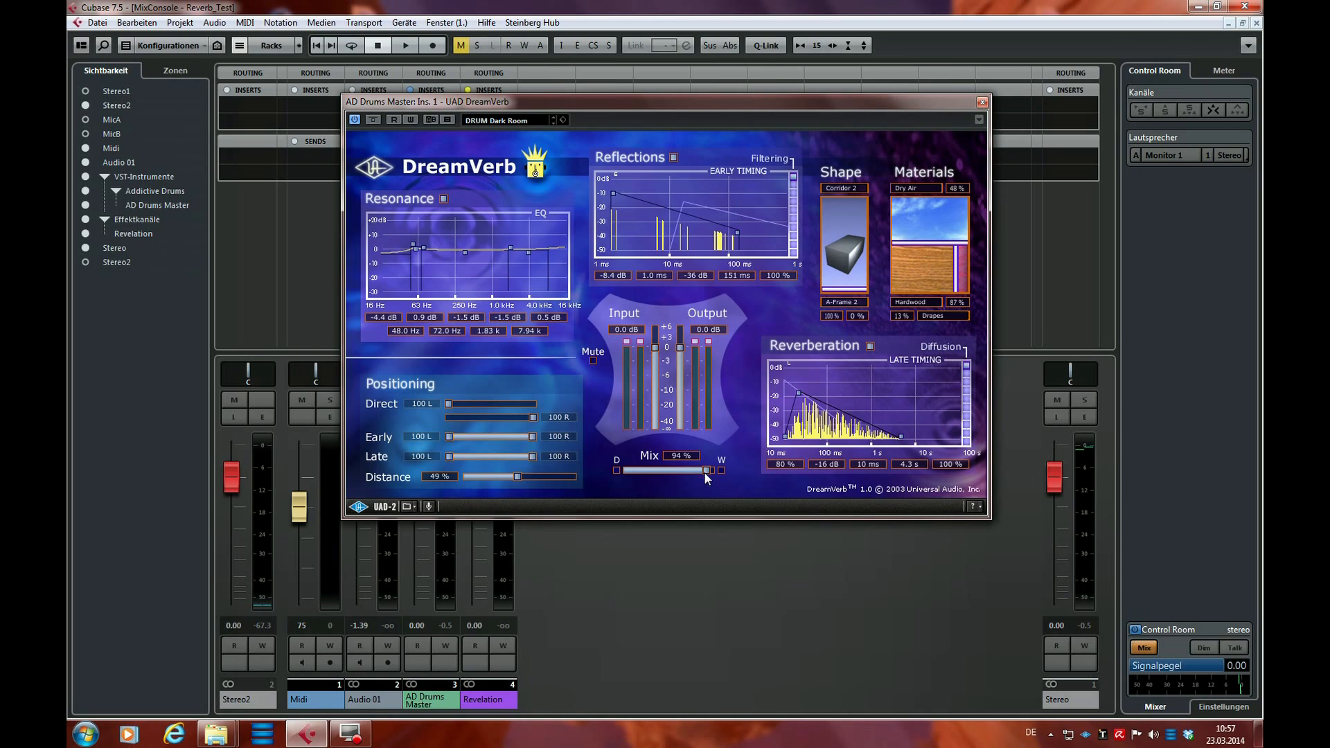
Lower the Mix to 65%, sweep the Distance back and forth down to 0%, and start playback
drag(686, 474, 682, 471)
drag(464, 471, 454, 469)
drag(495, 477, 528, 479)
drag(528, 477, 492, 475)
drag(541, 477, 544, 476)
drag(543, 476, 516, 483)
drag(515, 478, 451, 475)
key(space)
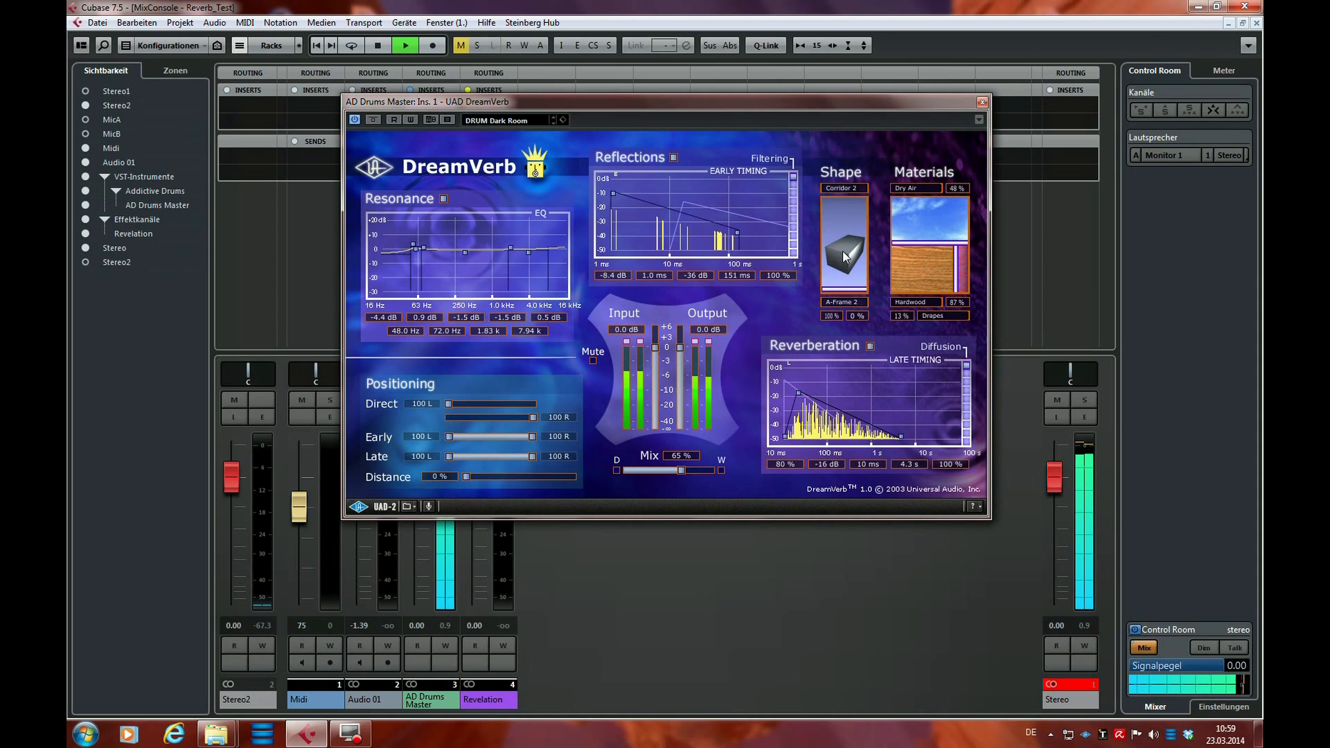
Listen to the drums with Distance at 100% and back at 0%, and stop playback
drag(467, 473, 575, 478)
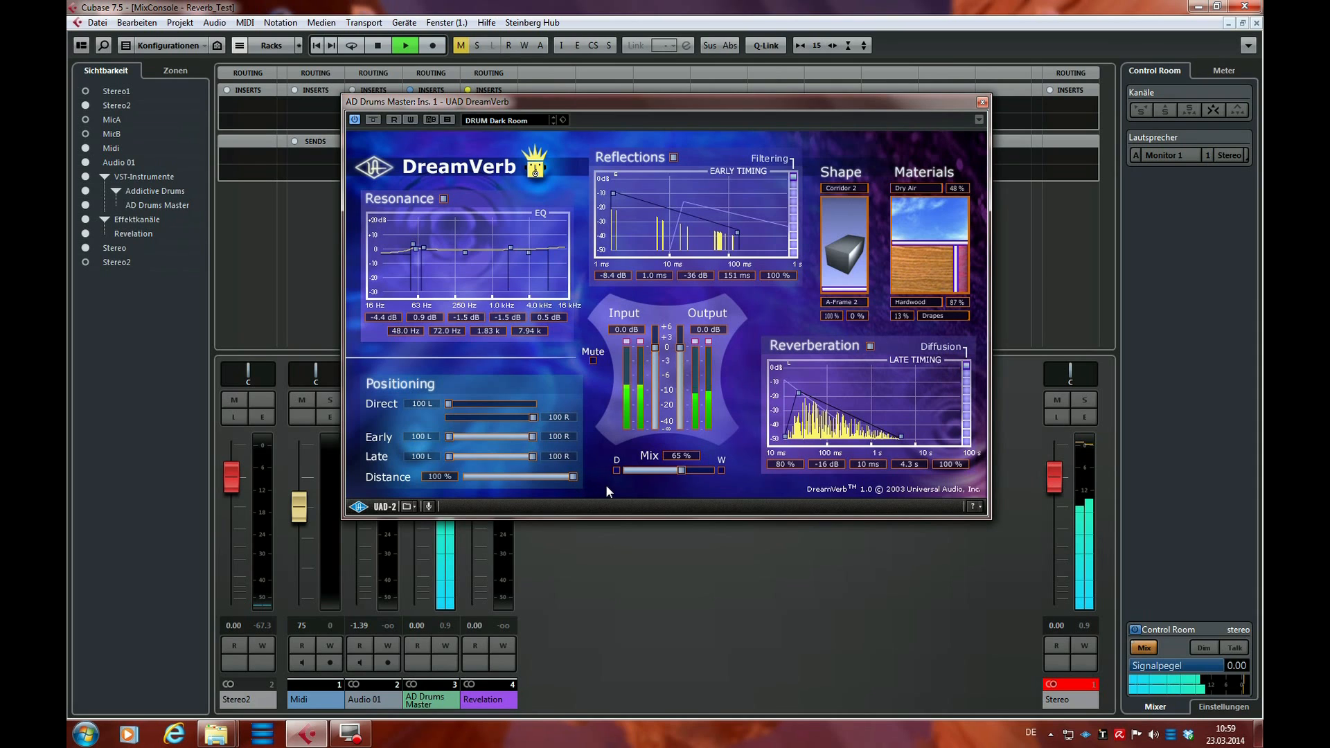
drag(573, 476, 466, 476)
key(space)
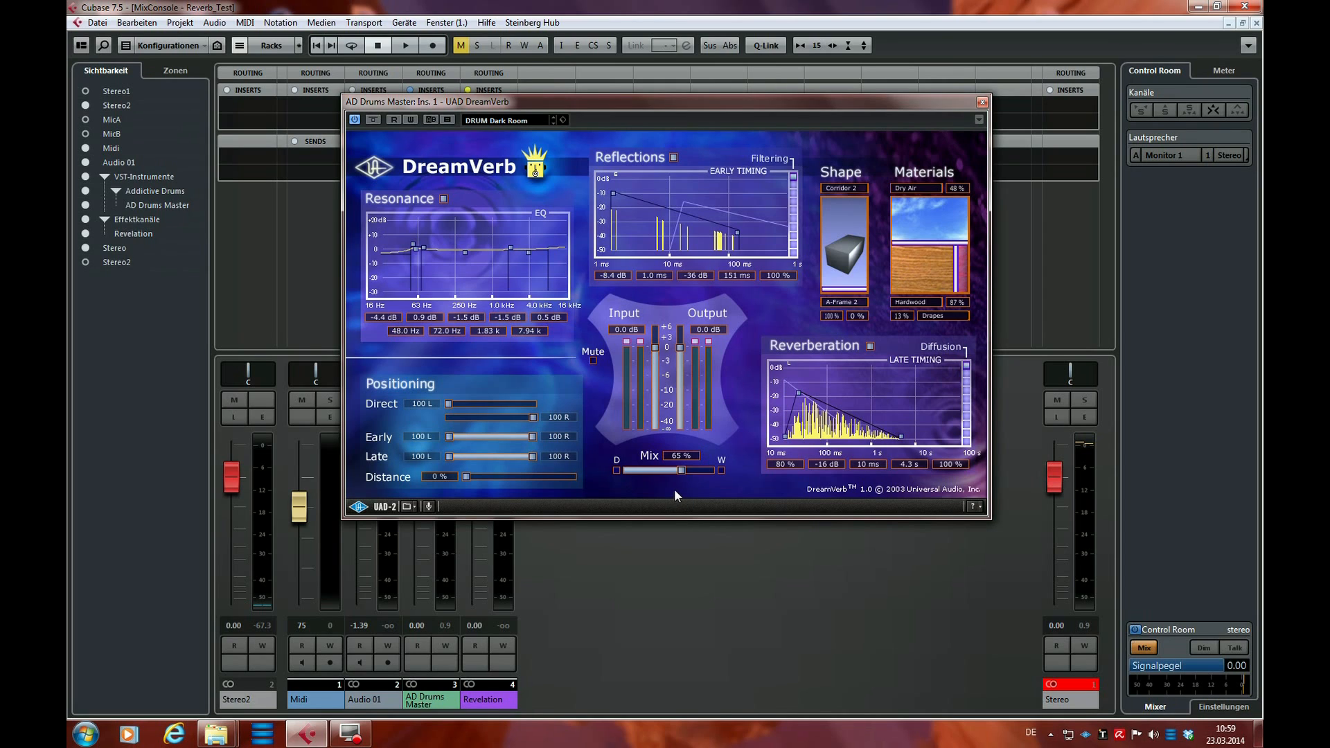
Compare the fully dry and fully wet signal, and play the drums with Mix at 61% and Distance at 73%
drag(467, 476, 518, 477)
drag(676, 472, 613, 473)
key(space)
drag(626, 469, 724, 470)
key(space)
key(space)
drag(518, 478, 545, 480)
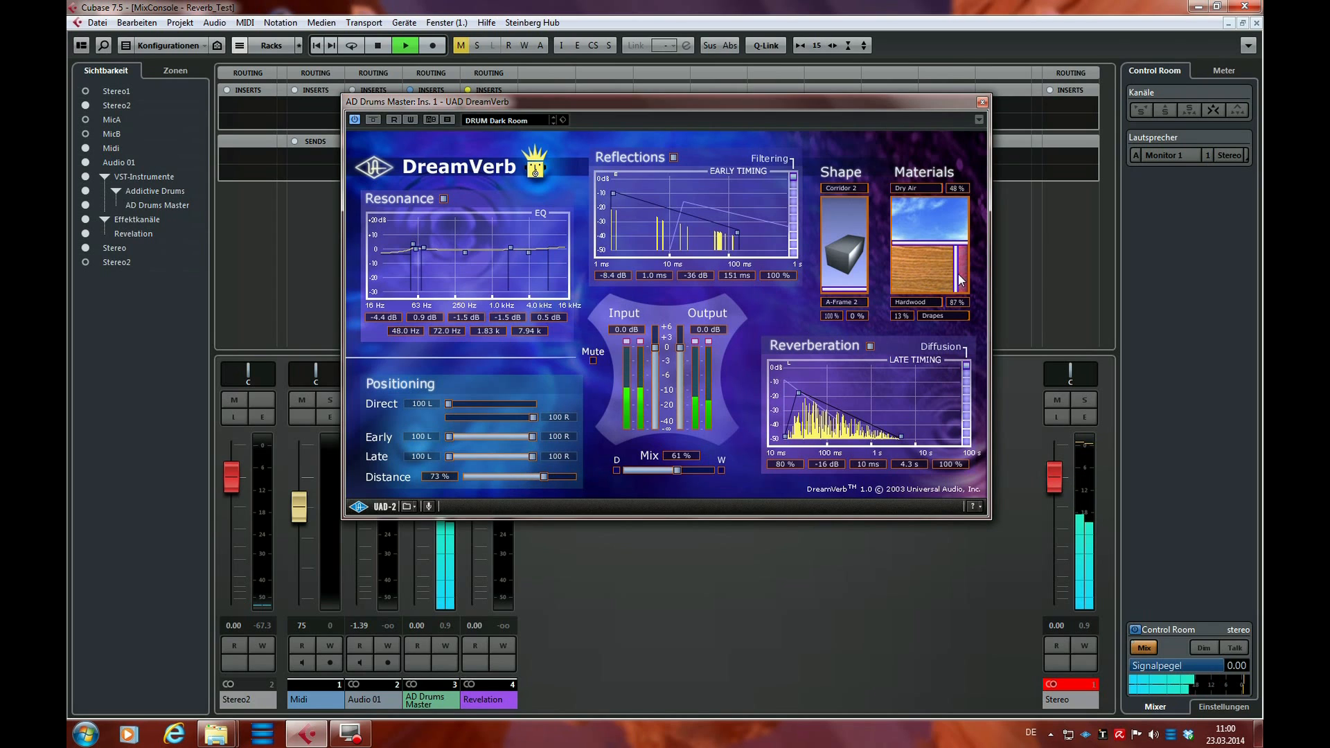
Set the materials to 24% Dry Air, 12% Hardwood and 88% Drapes, raise Distance to 100%, and stop playback
drag(958, 282, 905, 256)
drag(544, 476, 568, 472)
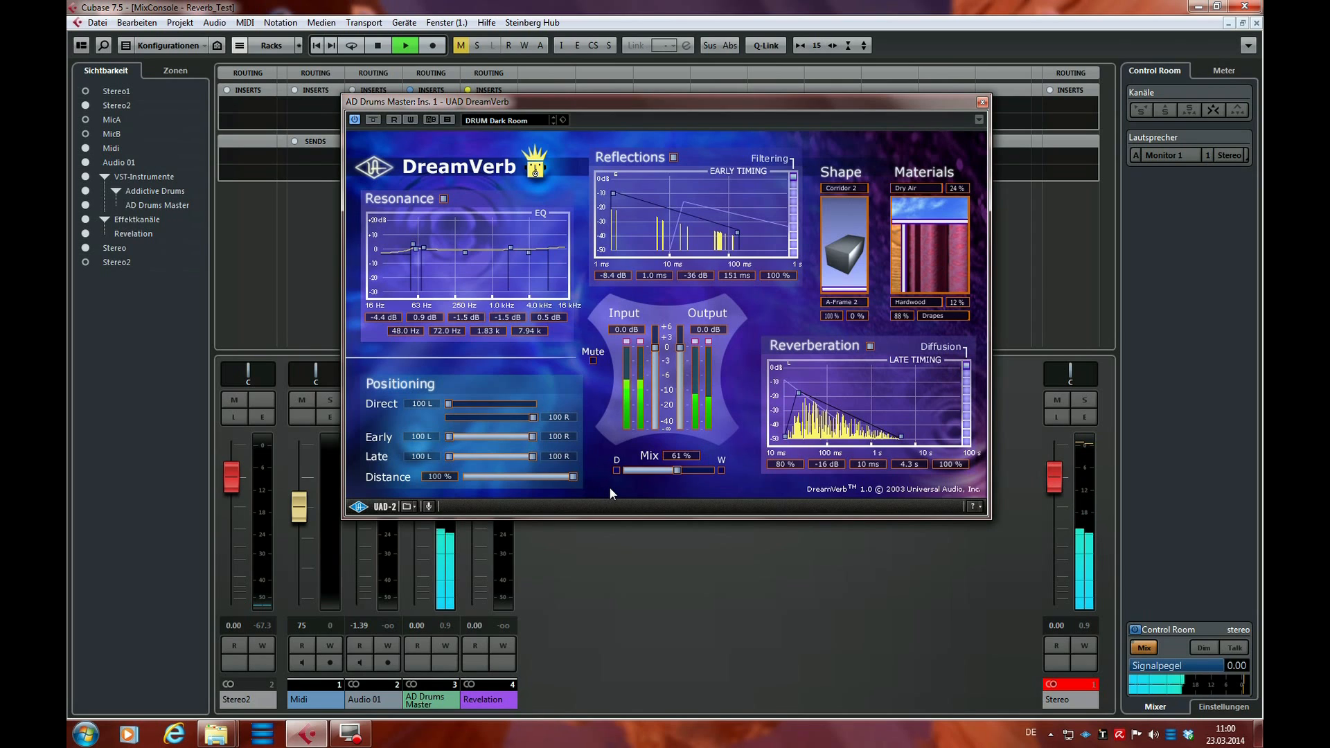
key(space)
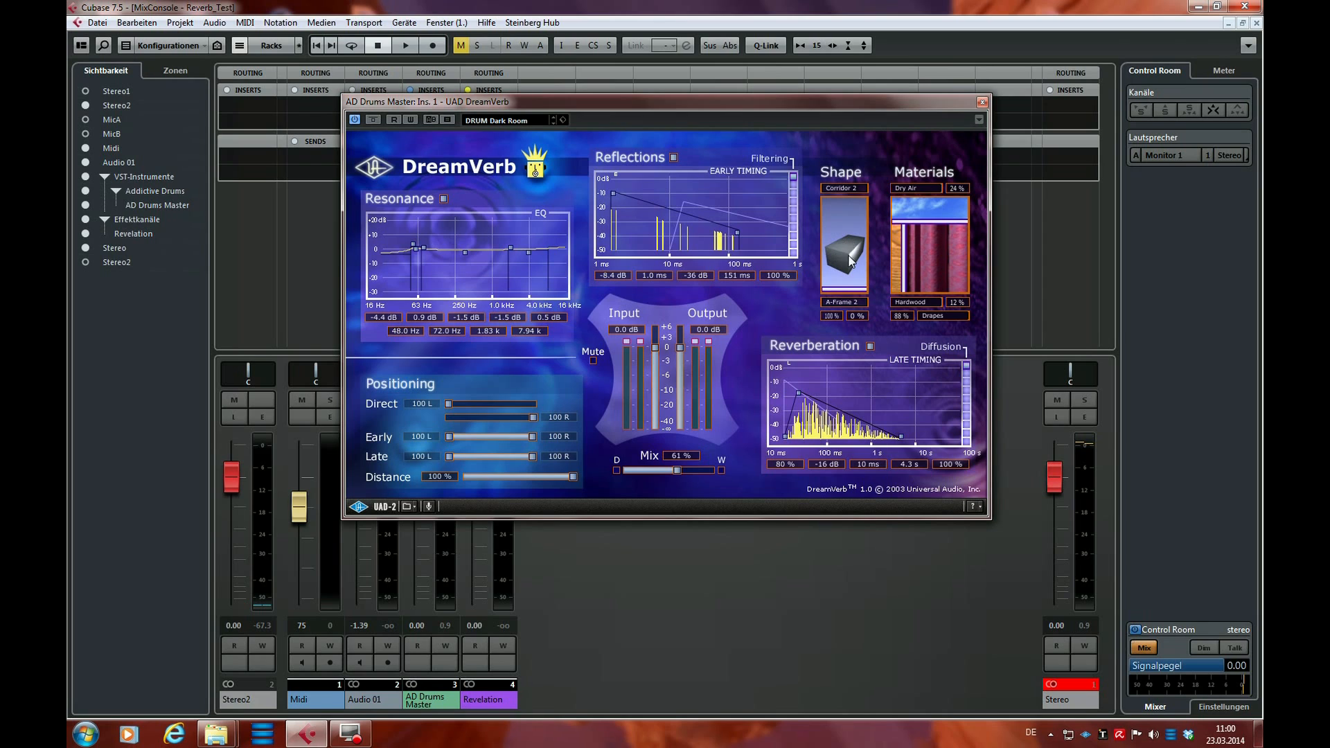
Play the drums, reduce the Distance to 0%, and stop playback
drag(849, 238, 835, 265)
mouse_move(837, 278)
mouse_down()
mouse_move(848, 260)
mouse_move(832, 258)
mouse_move(844, 258)
mouse_move(839, 272)
mouse_up()
key(space)
drag(573, 478, 468, 481)
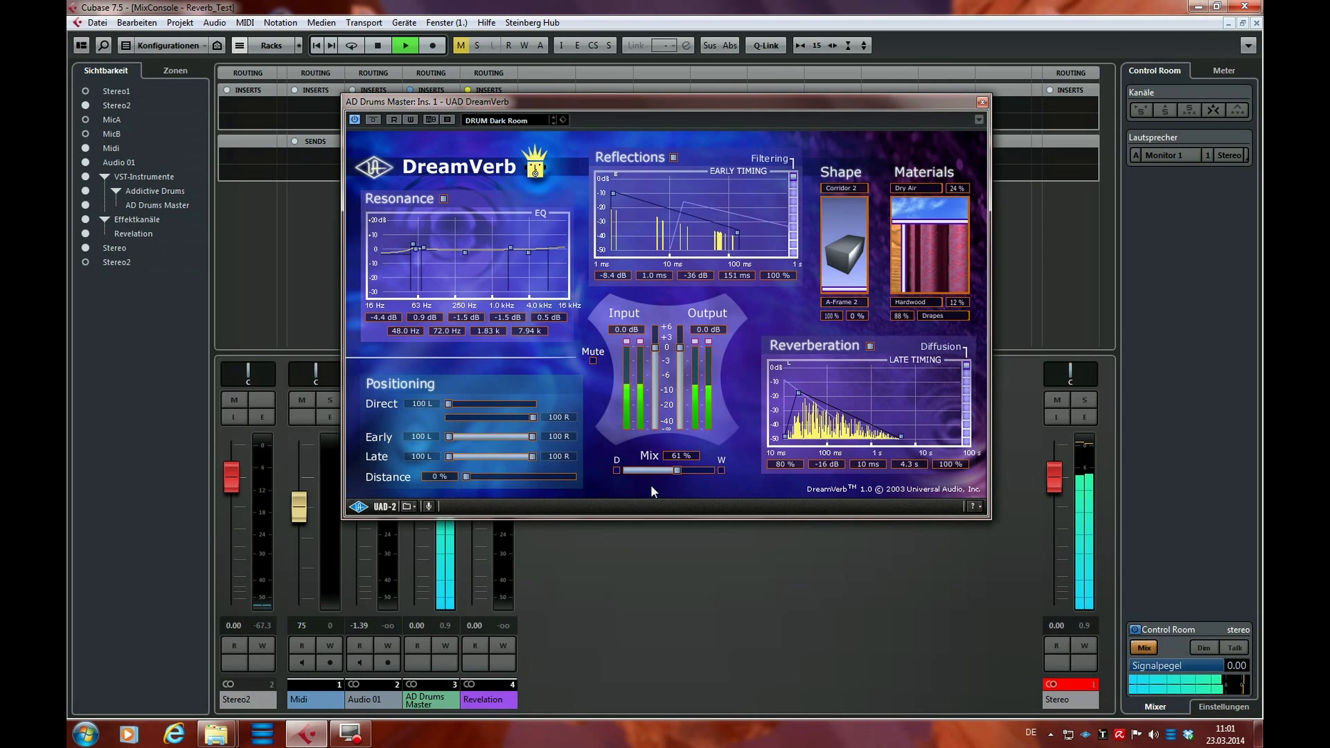
key(space)
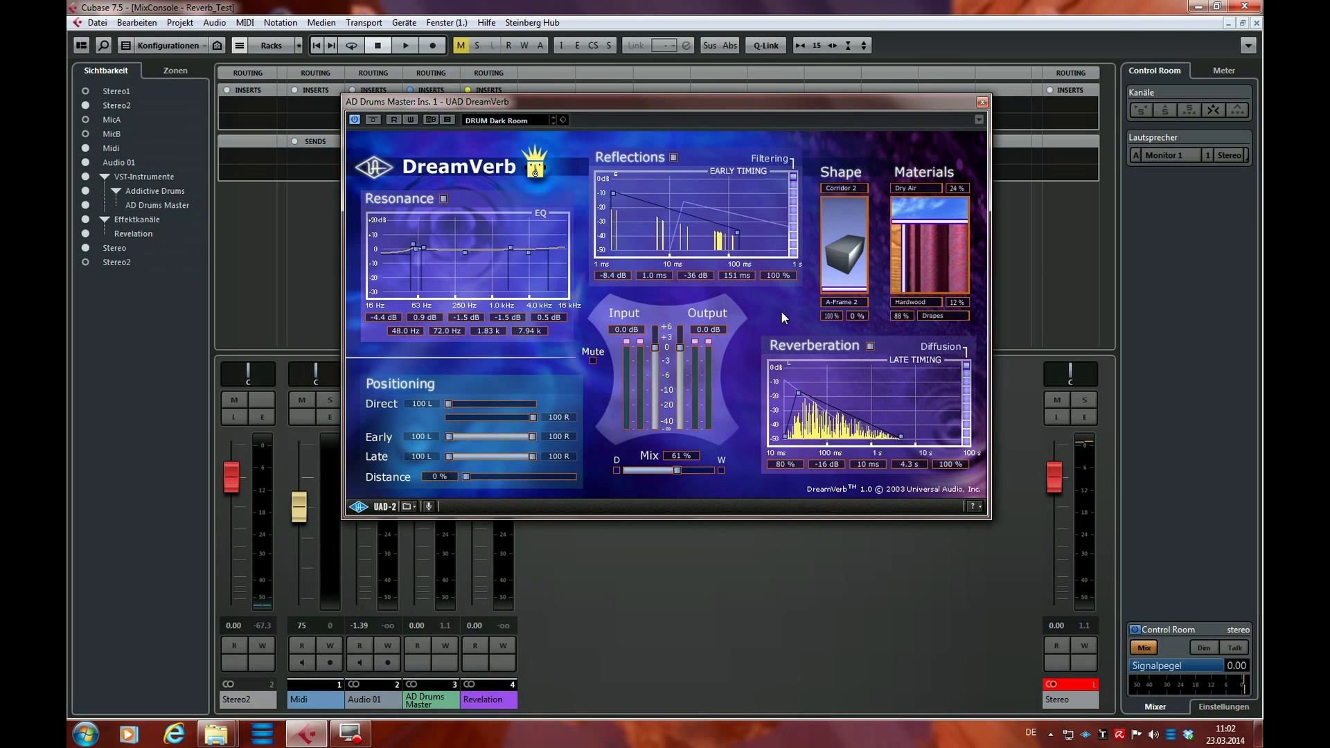
Close DreamVerb, bypass the AD Drums Master inserts, and reactivate and unmute the Revelation effect channel
click(982, 102)
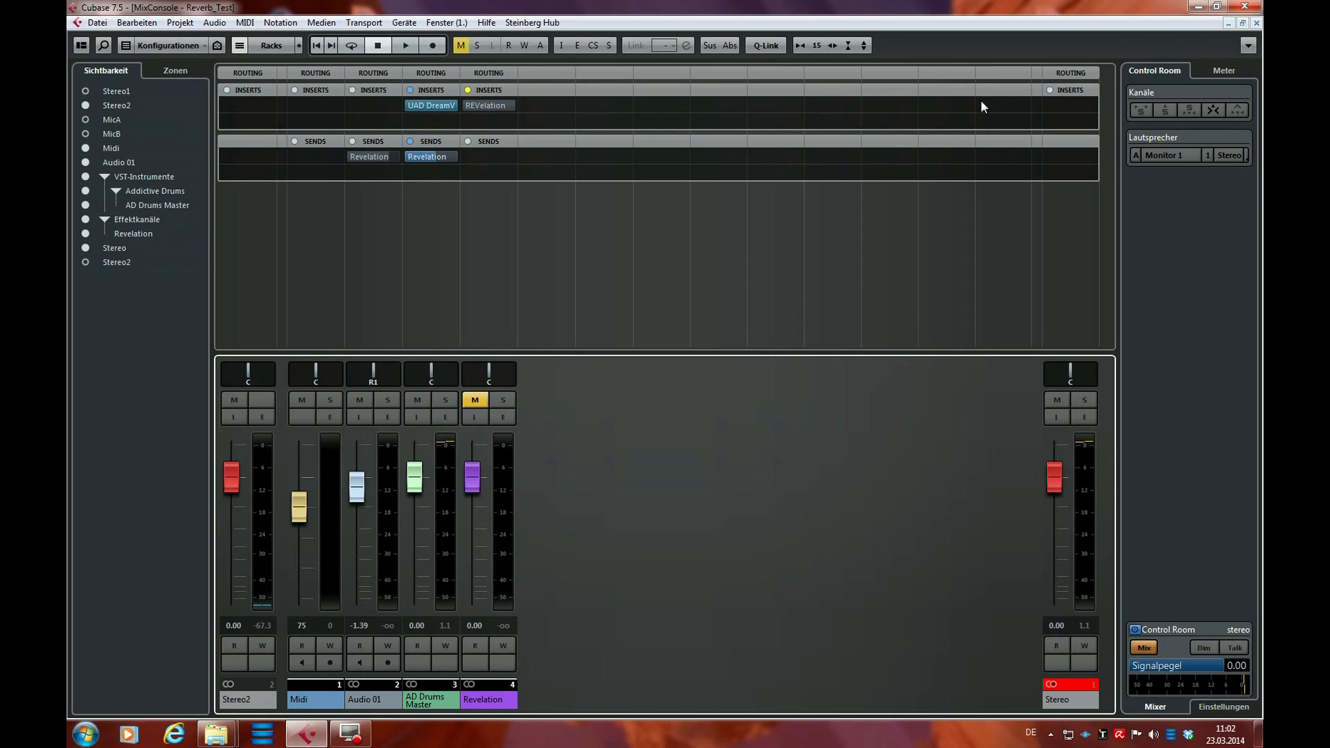
click(410, 90)
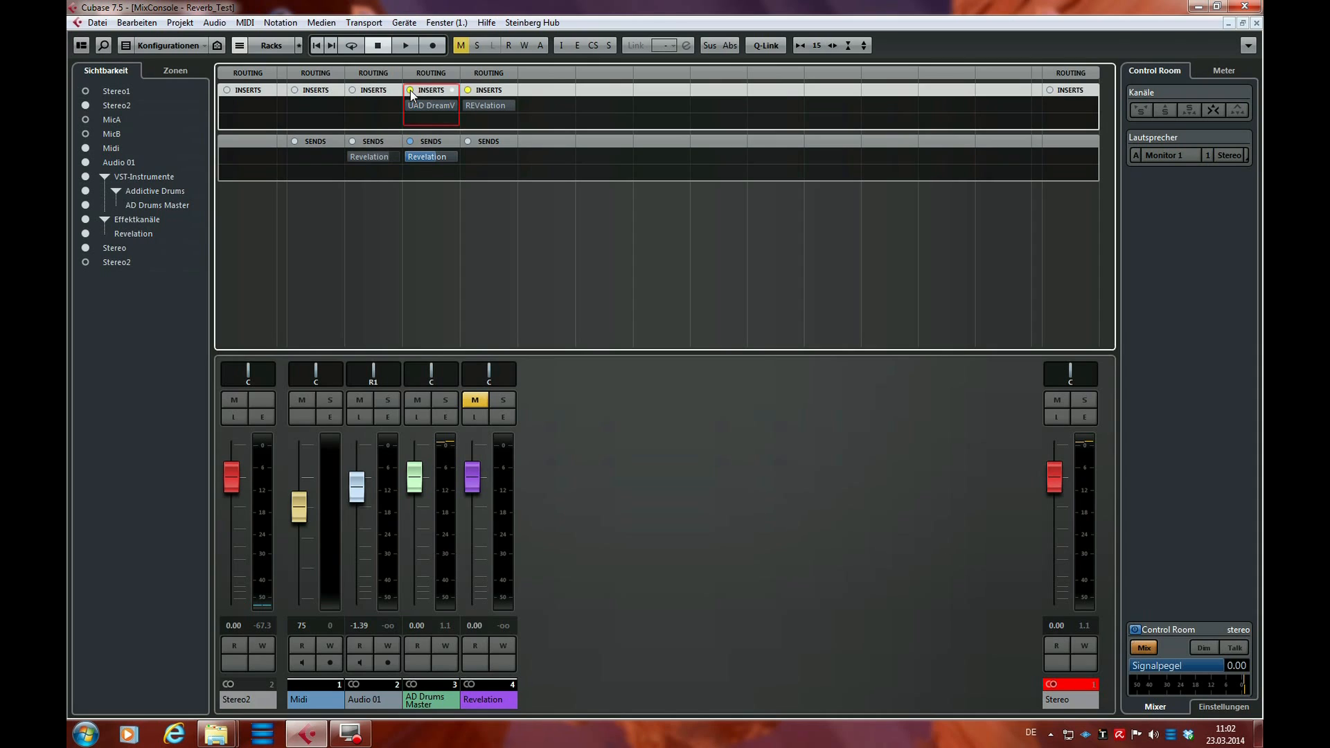
click(464, 105)
click(476, 400)
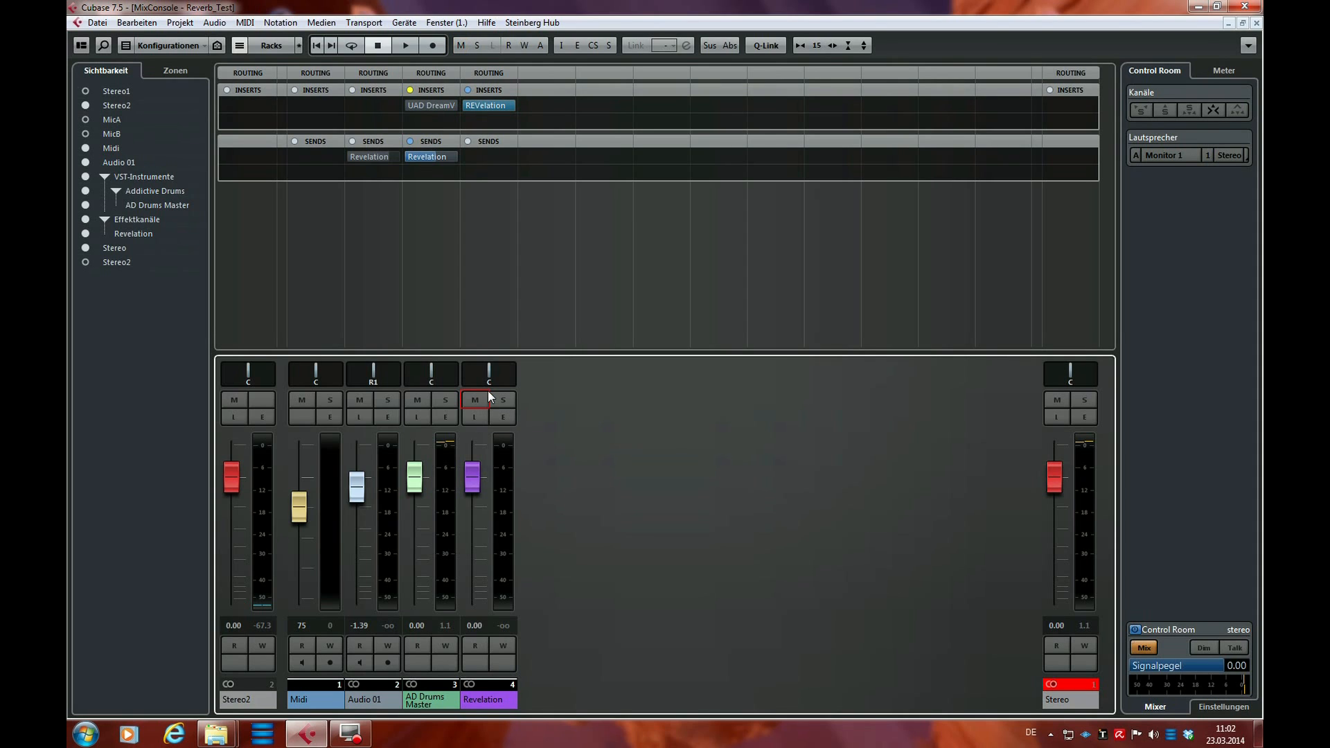
Open REVelation, play the drums through it, lower the Stereo output fader to -1.81 dB, and stop playback
click(489, 106)
drag(669, 65, 727, 114)
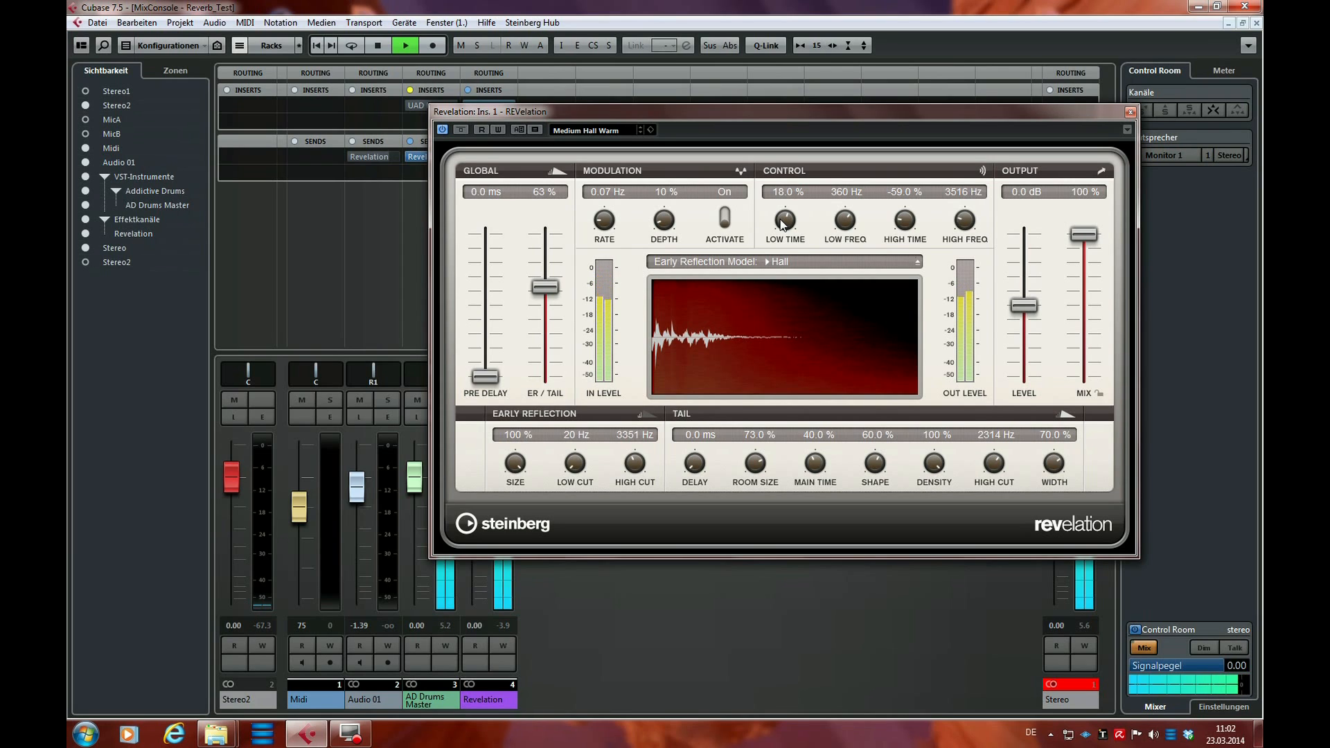
drag(881, 115, 661, 129)
drag(1051, 471, 1051, 489)
key(space)
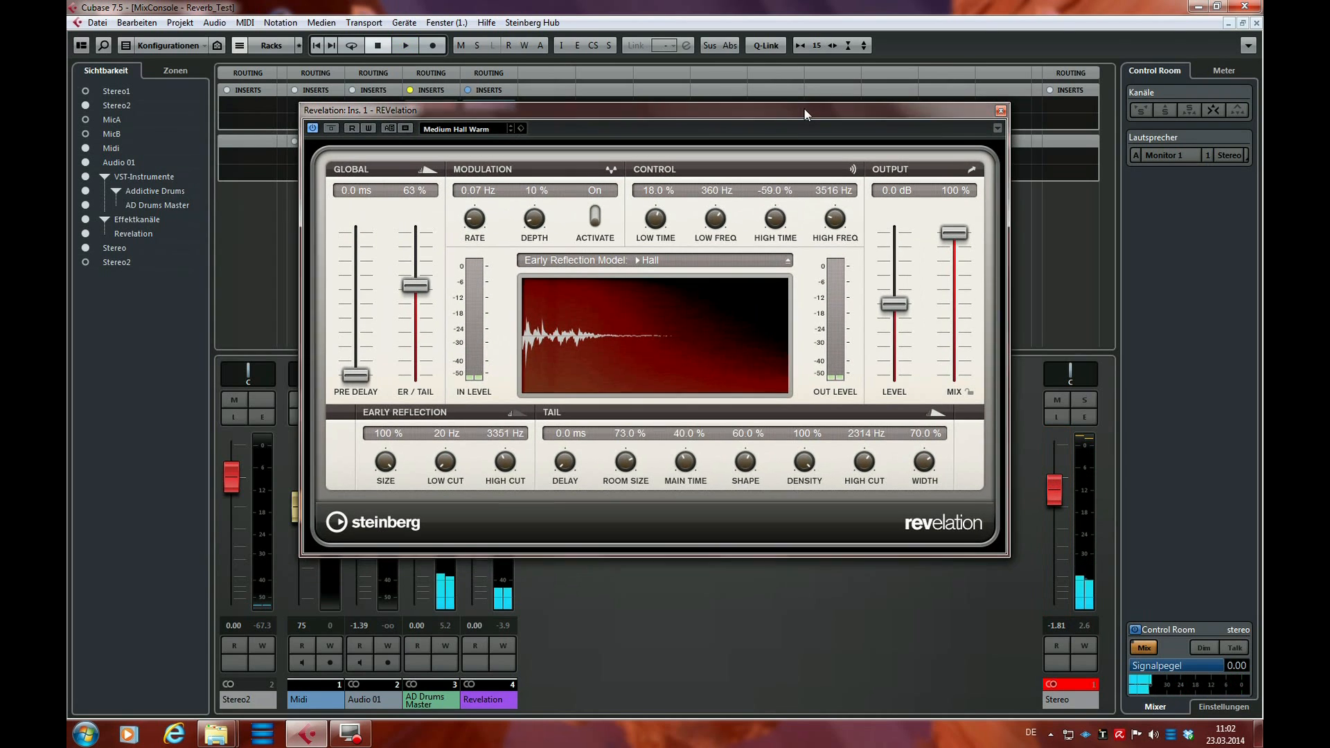
Reposition the REVelation window and switch the plug-in to its other A/B setting
drag(710, 125, 806, 109)
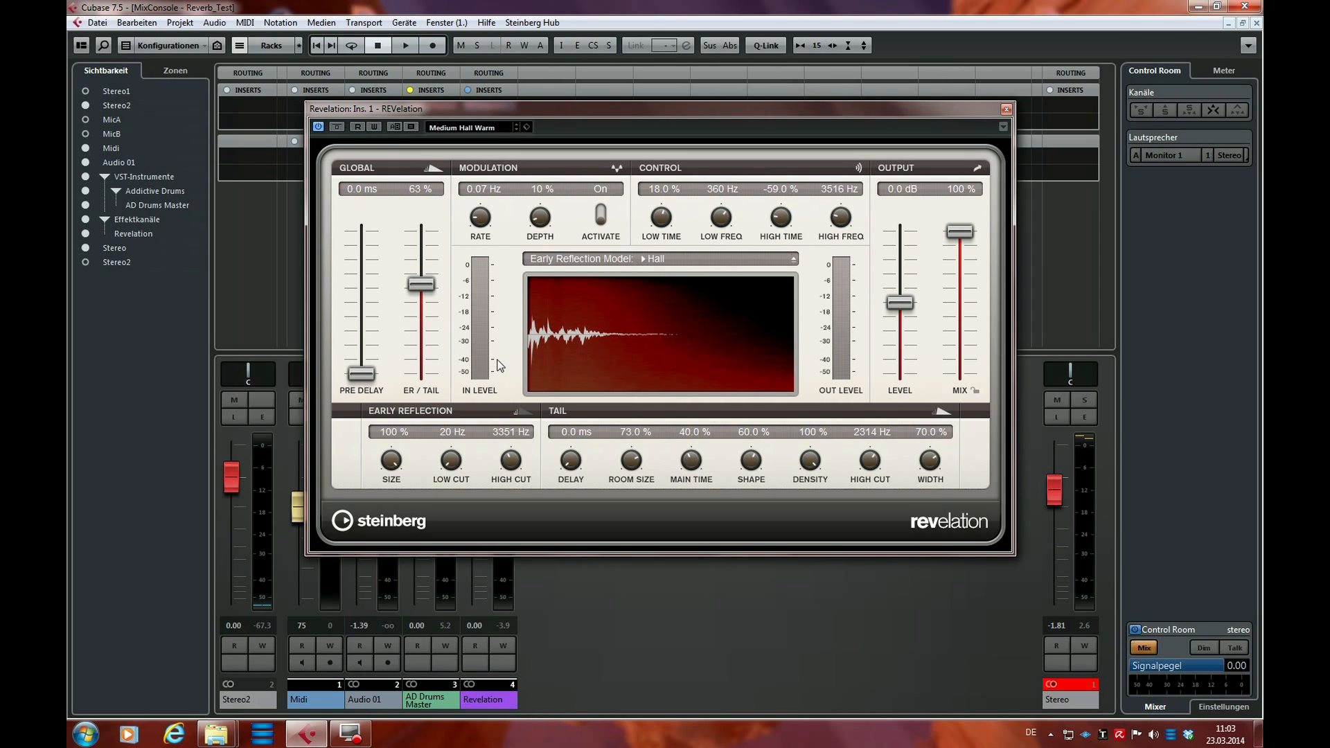
click(394, 129)
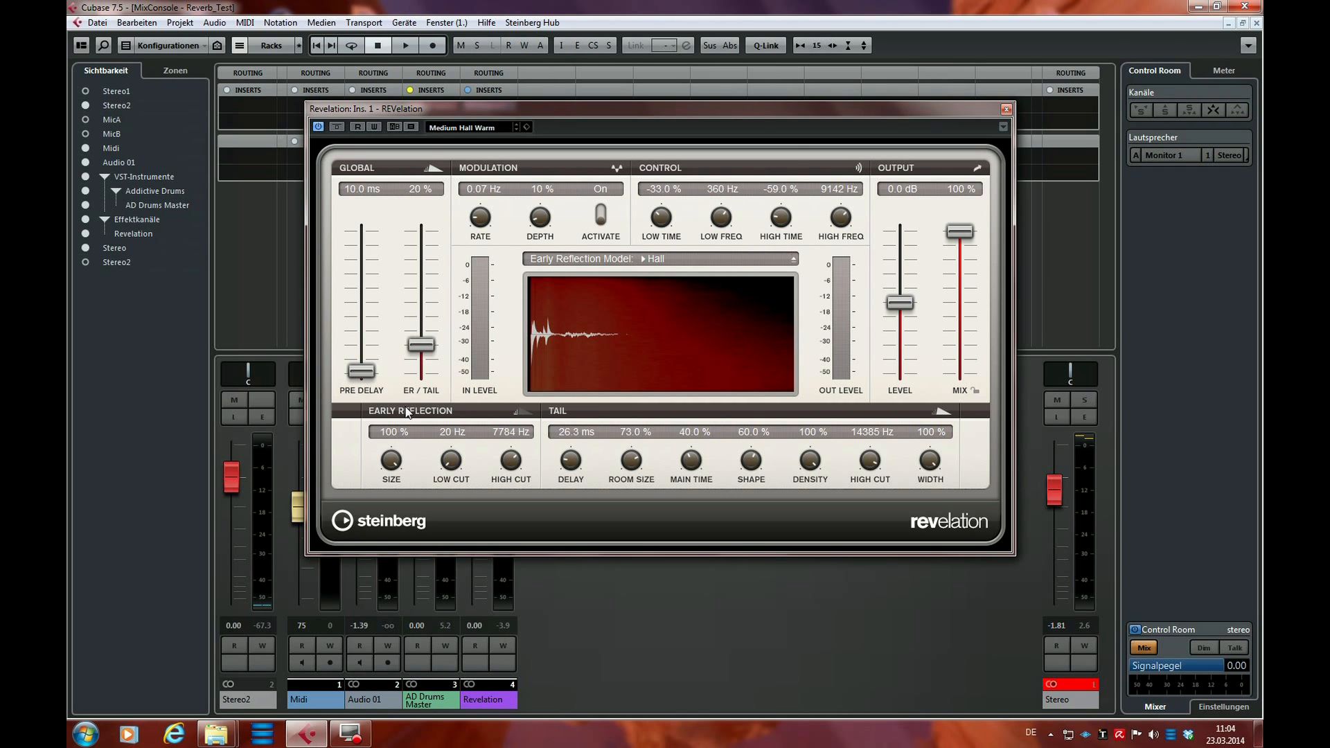
Open DreamVerb from the AD Drums Master inserts and arrange its window side by side with REVelation
drag(632, 109, 868, 97)
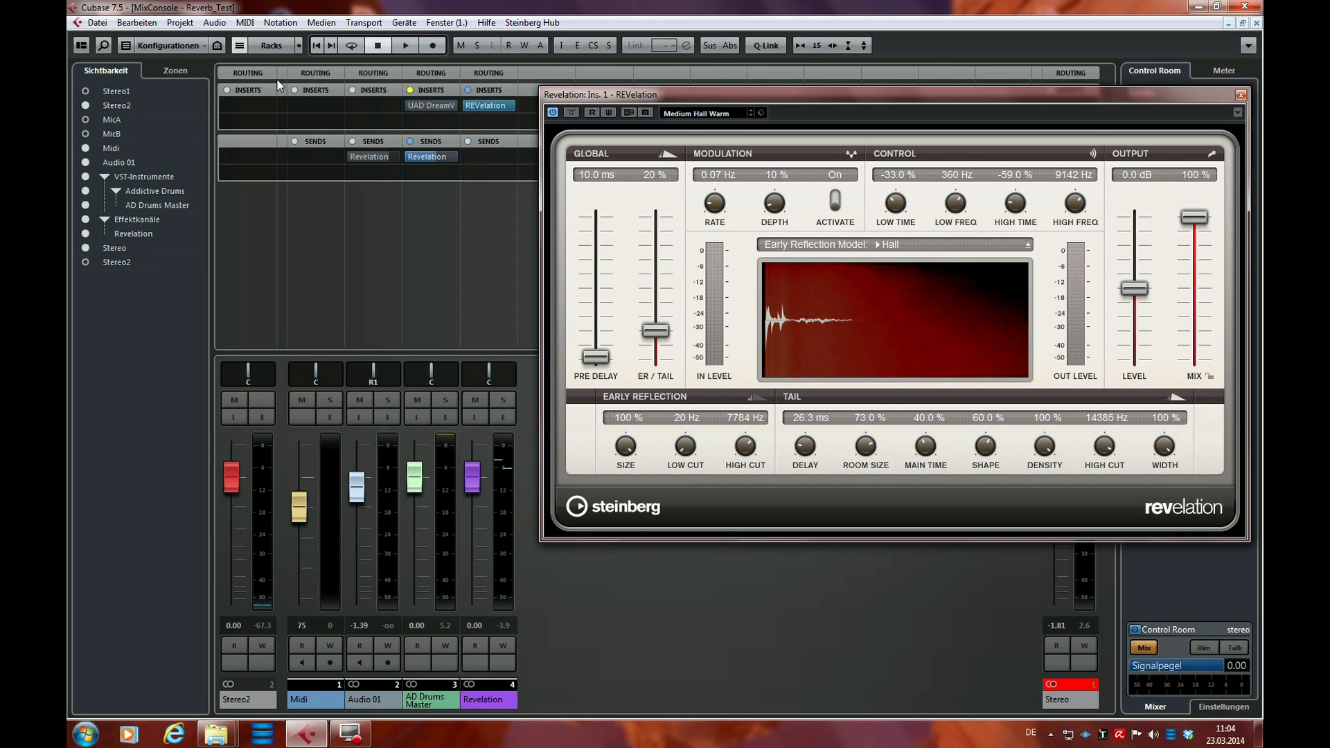
click(425, 109)
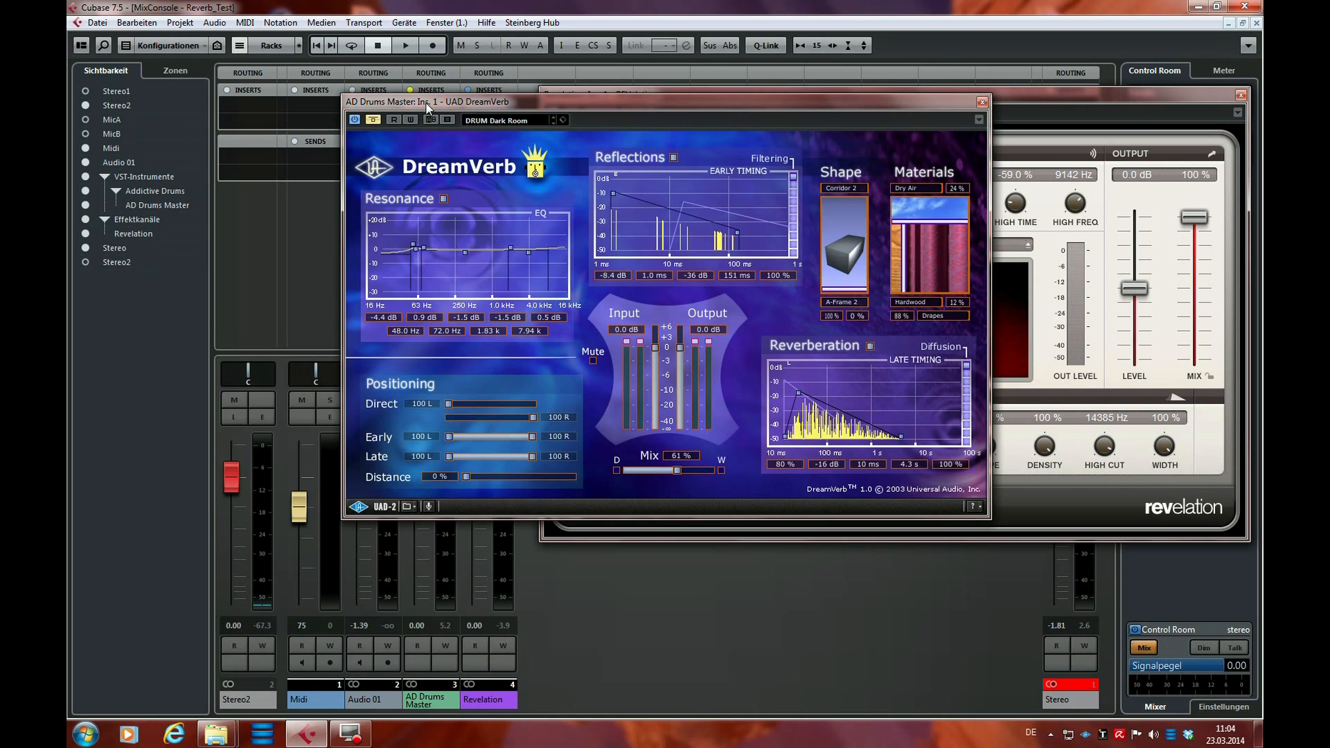
drag(621, 97, 196, 98)
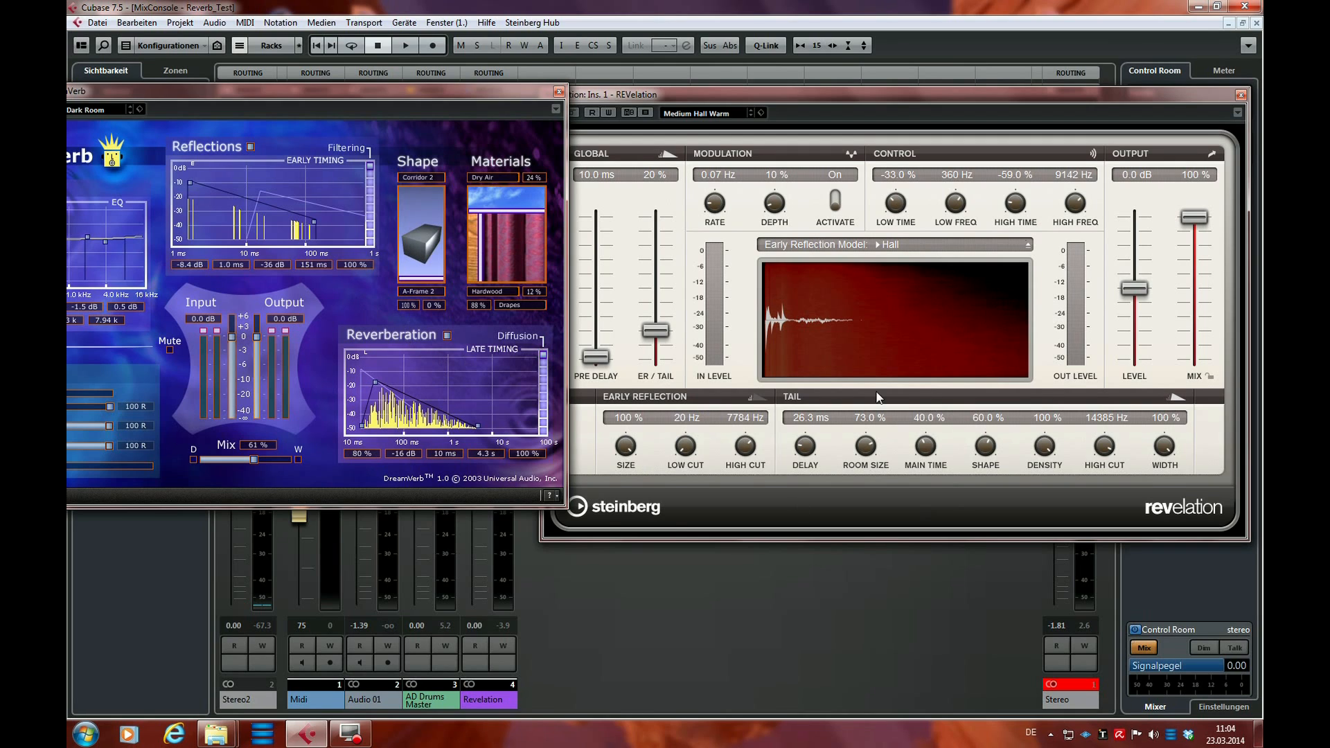
click(835, 404)
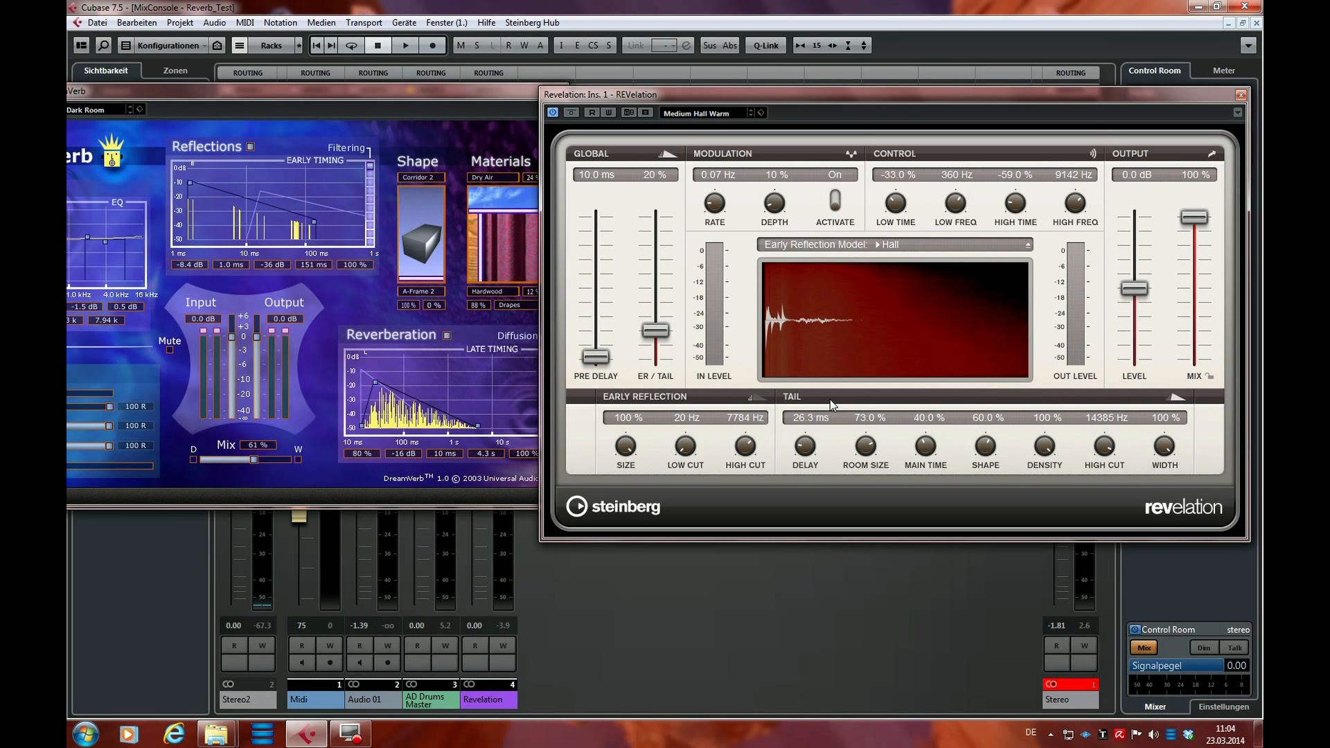
mouse_move(759, 93)
mouse_down()
mouse_move(803, 77)
mouse_move(783, 85)
mouse_up()
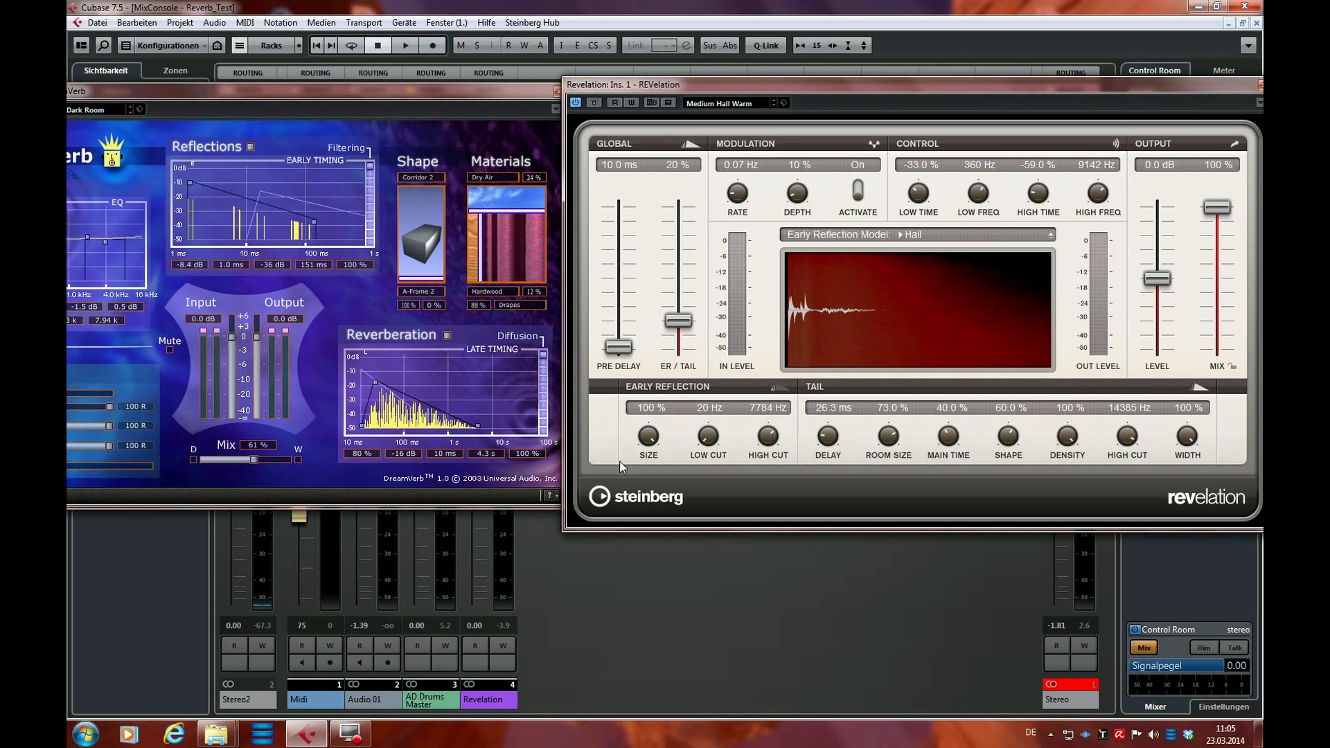
Set REVelation's early reflection size to 31.5% and raise the ER/Tail balance to 100%
drag(651, 443, 654, 478)
mouse_move(649, 524)
mouse_down()
mouse_move(653, 434)
mouse_move(650, 533)
mouse_up()
drag(687, 303, 687, 279)
drag(682, 221, 675, 169)
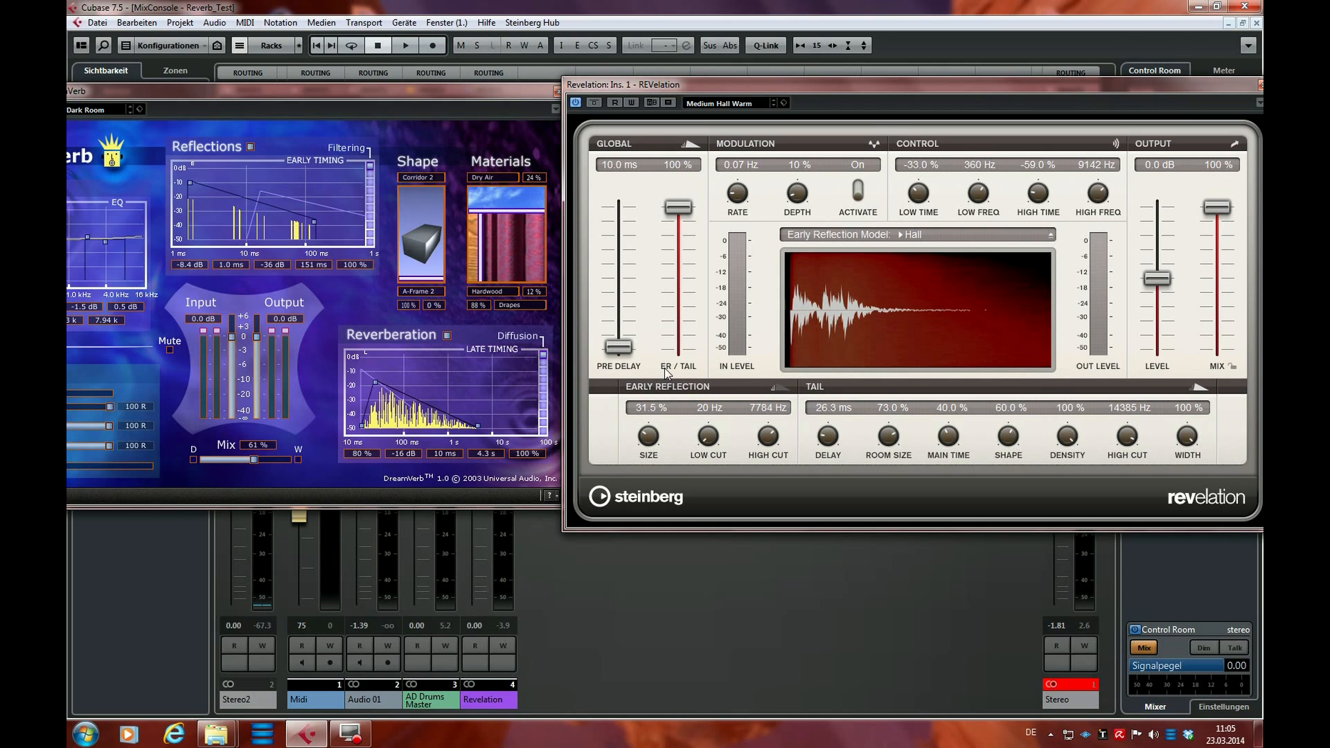
Sweep REVelation's ER/Tail balance down to 0%, up to 100%, and back to 46%
drag(688, 216, 679, 370)
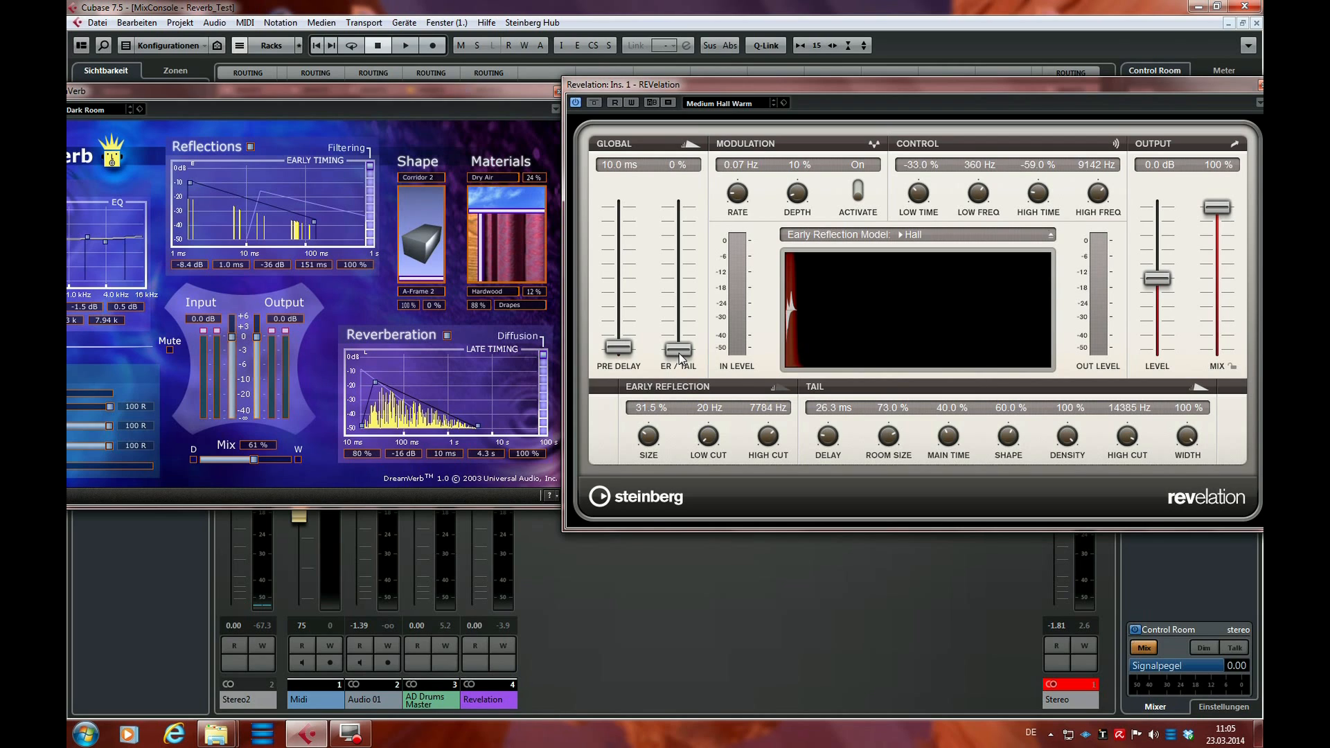
drag(678, 349, 685, 206)
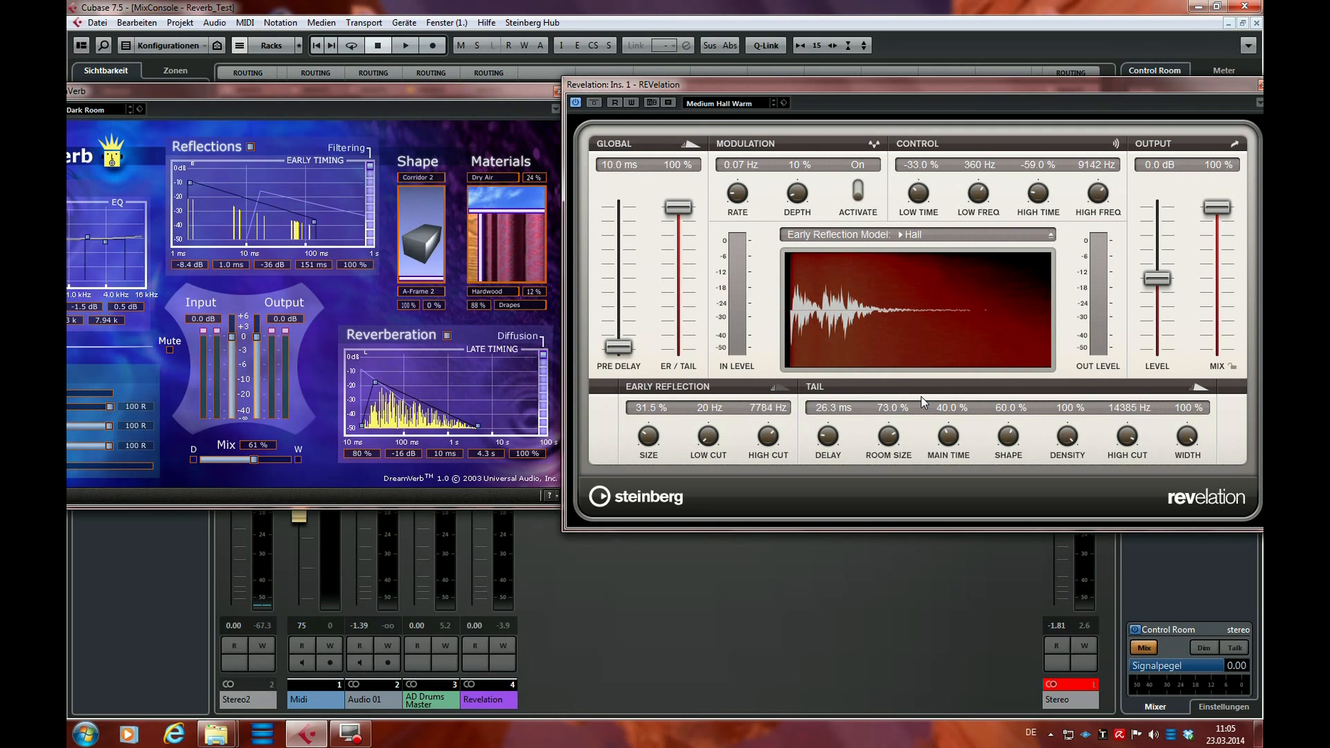
drag(684, 205, 681, 292)
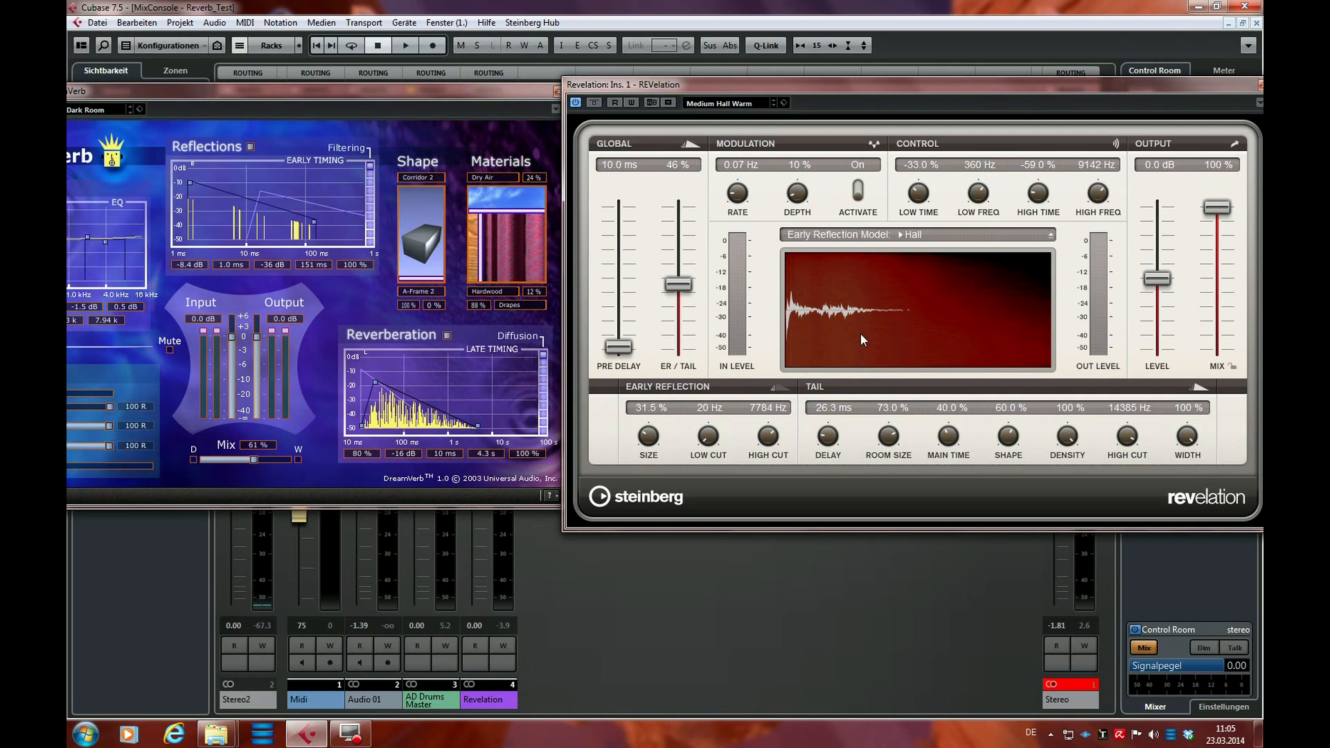
Set REVelation's ER/Tail balance to 0% and raise the early reflection size to 62%, then 100%
drag(680, 285, 676, 371)
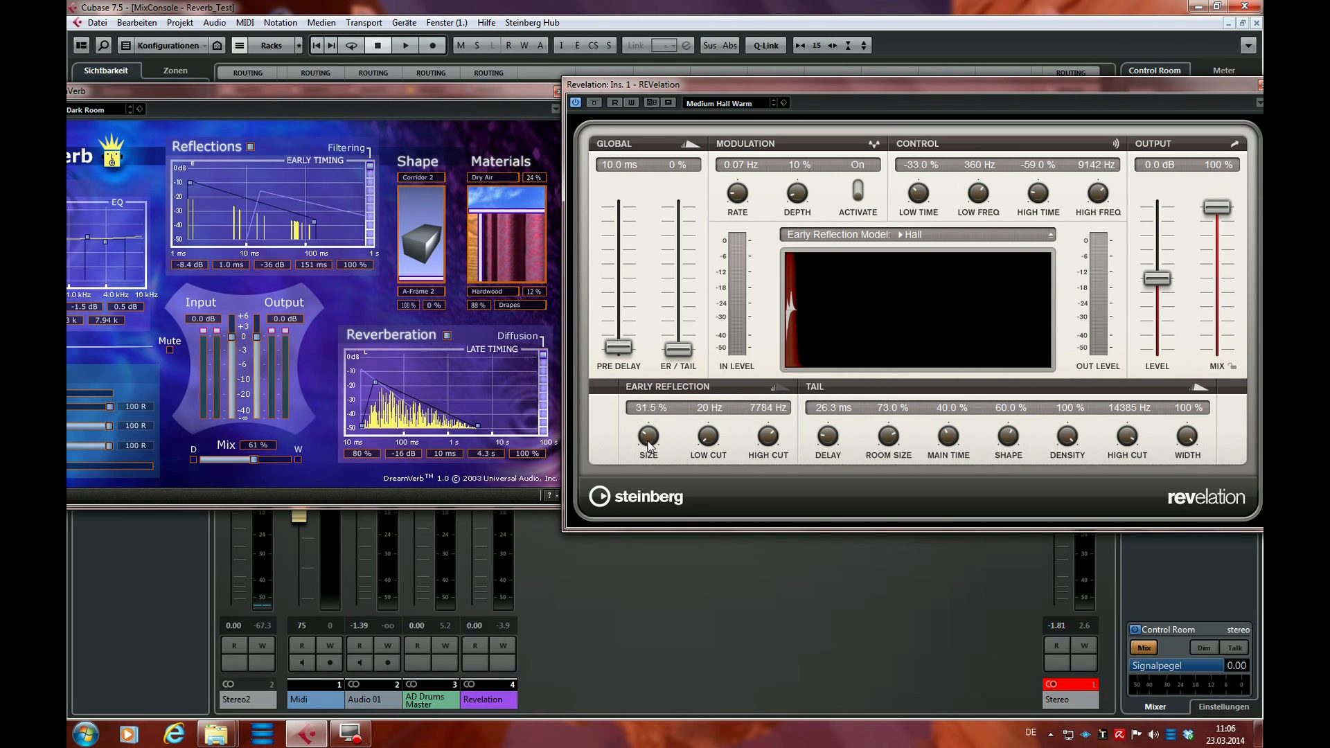
drag(649, 444, 653, 405)
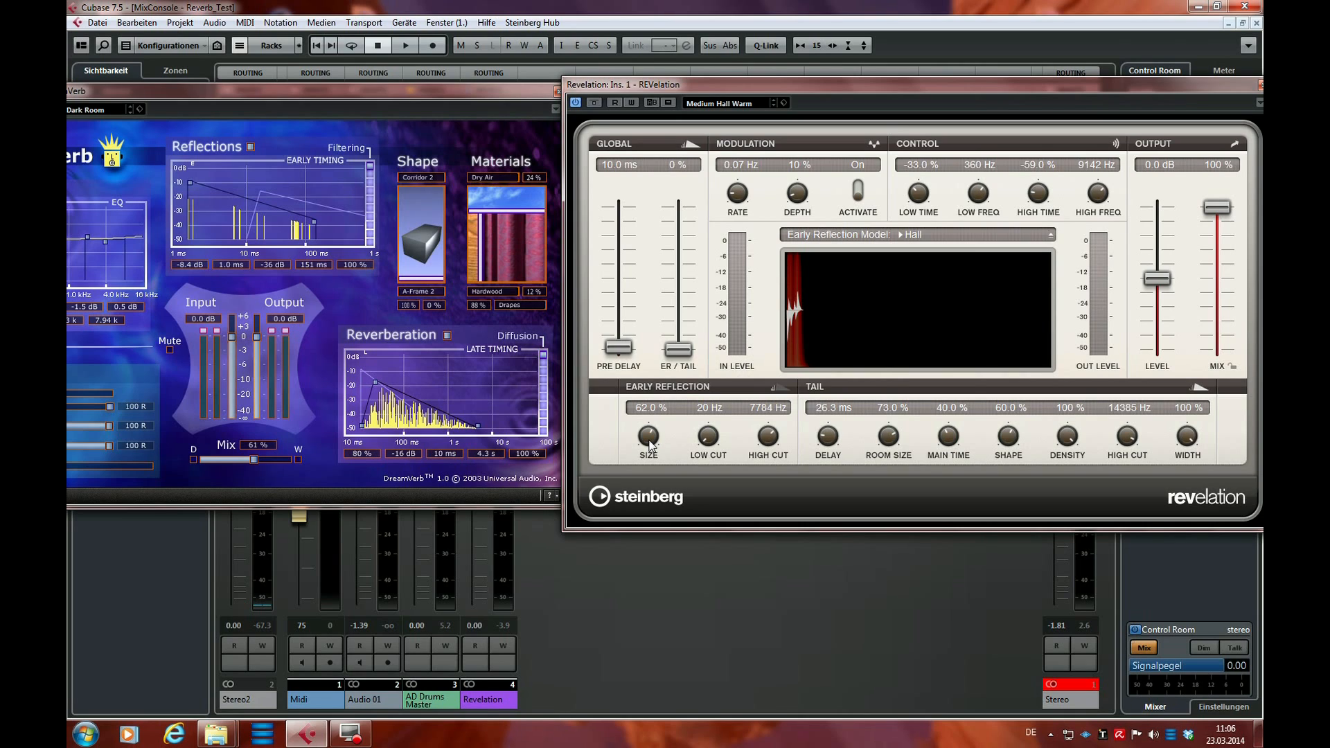
drag(649, 444, 662, 370)
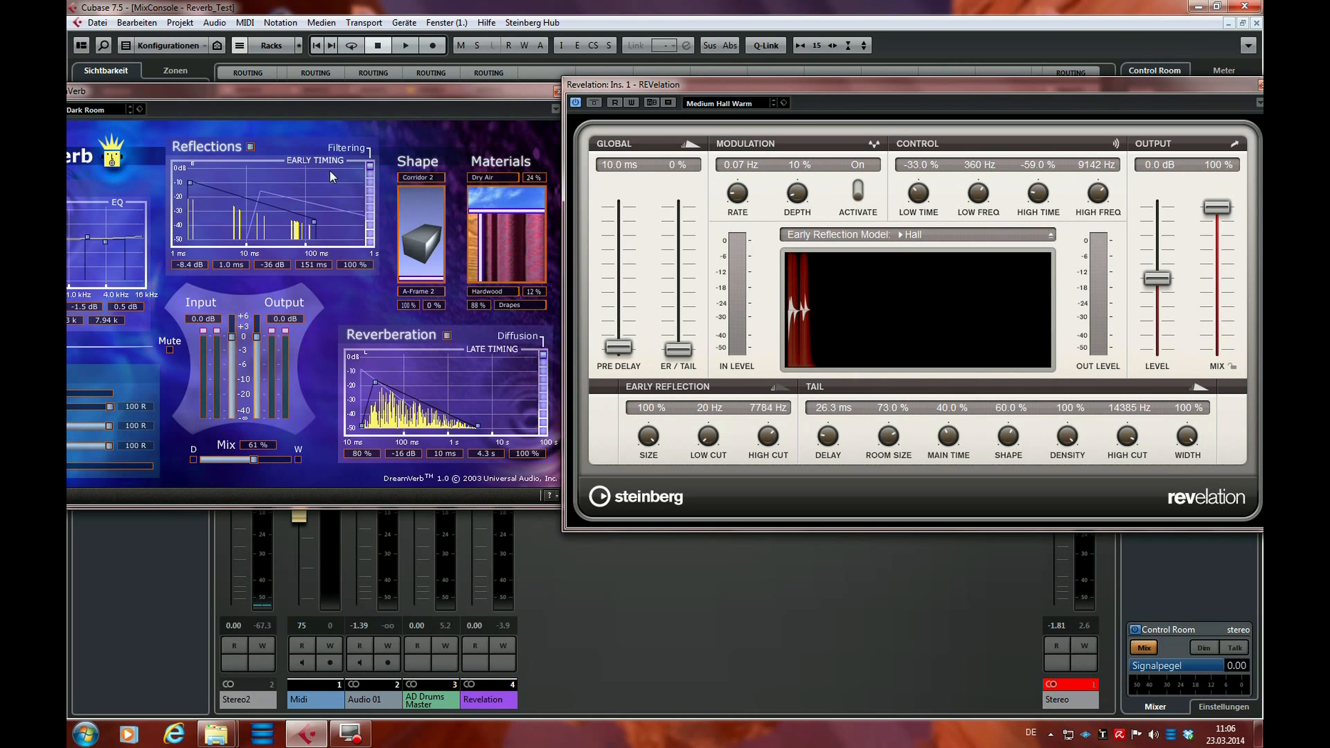
In DreamVerb, shorten the early reflections to 23 ms and blend the shape fully to A-Frame 2
click(315, 227)
drag(315, 227, 265, 222)
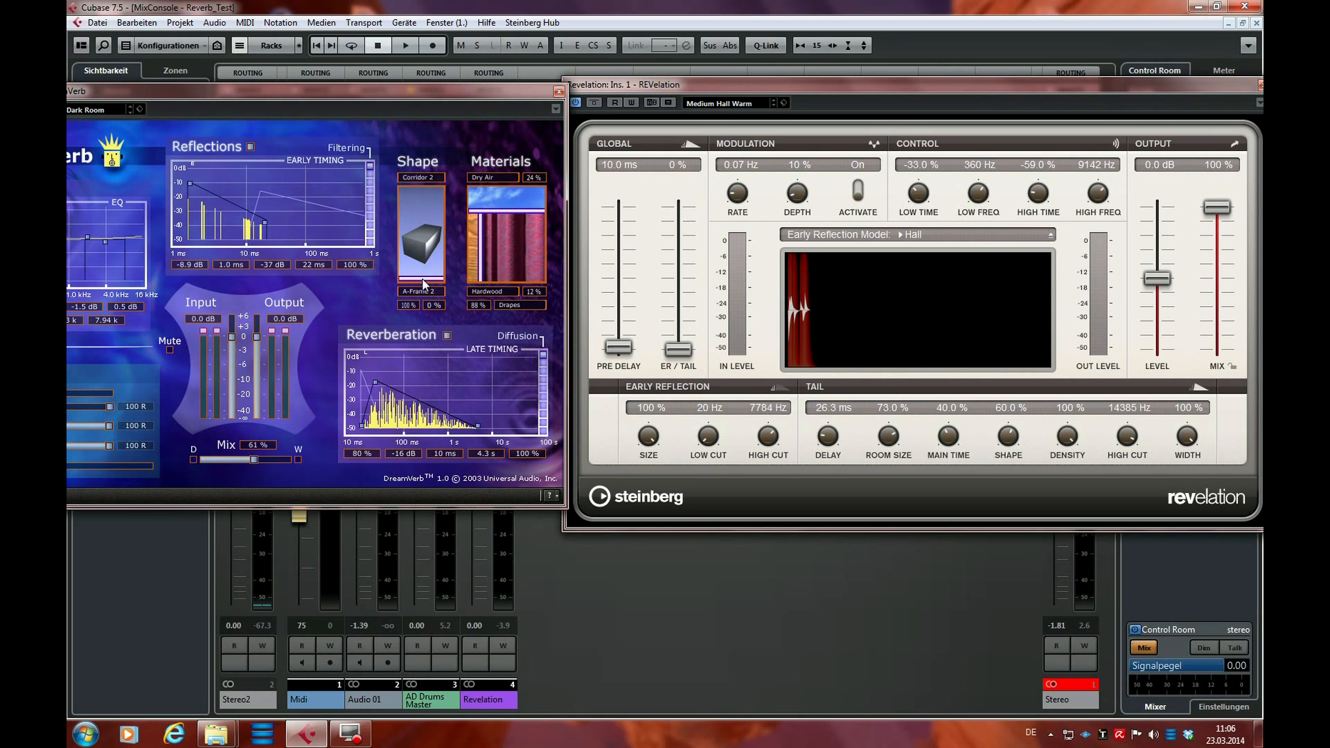
drag(426, 277, 424, 190)
mouse_move(267, 230)
mouse_down()
mouse_move(220, 229)
mouse_move(267, 230)
mouse_up()
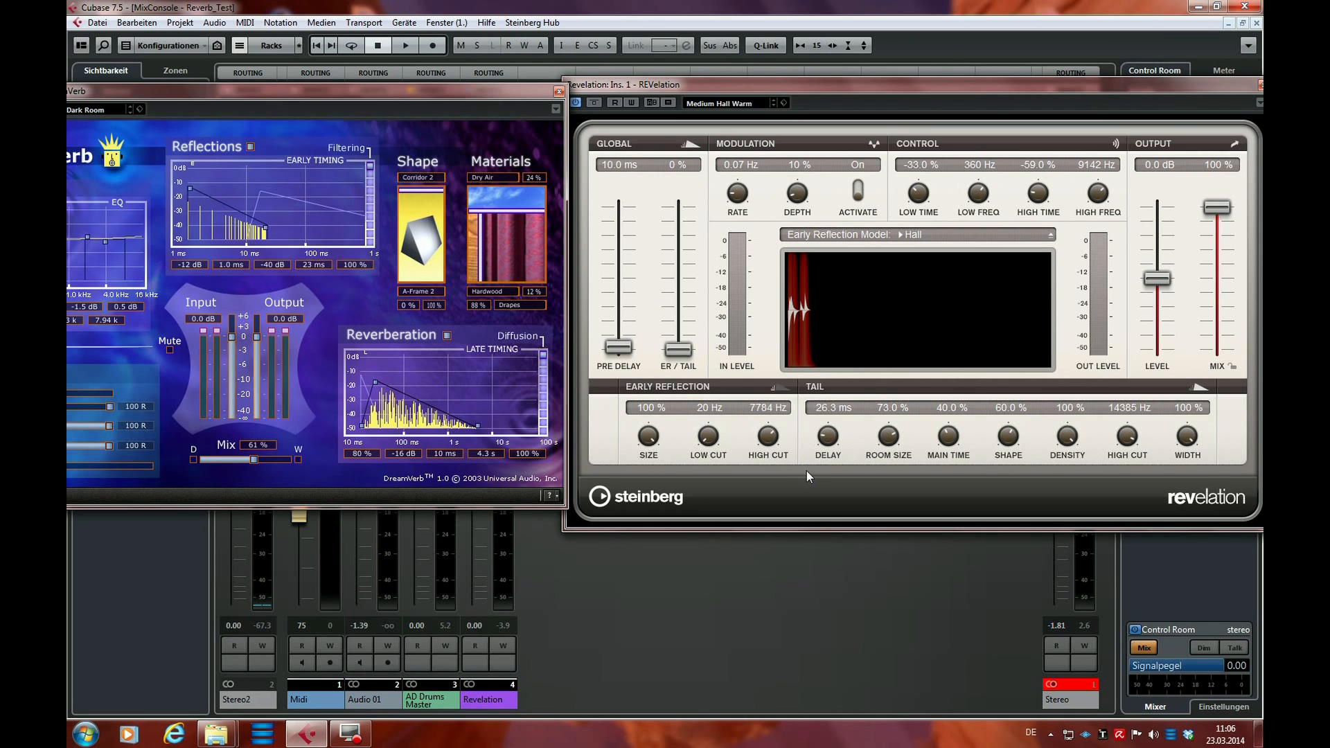
Reduce REVelation's early reflection size to 41%
drag(648, 440, 648, 522)
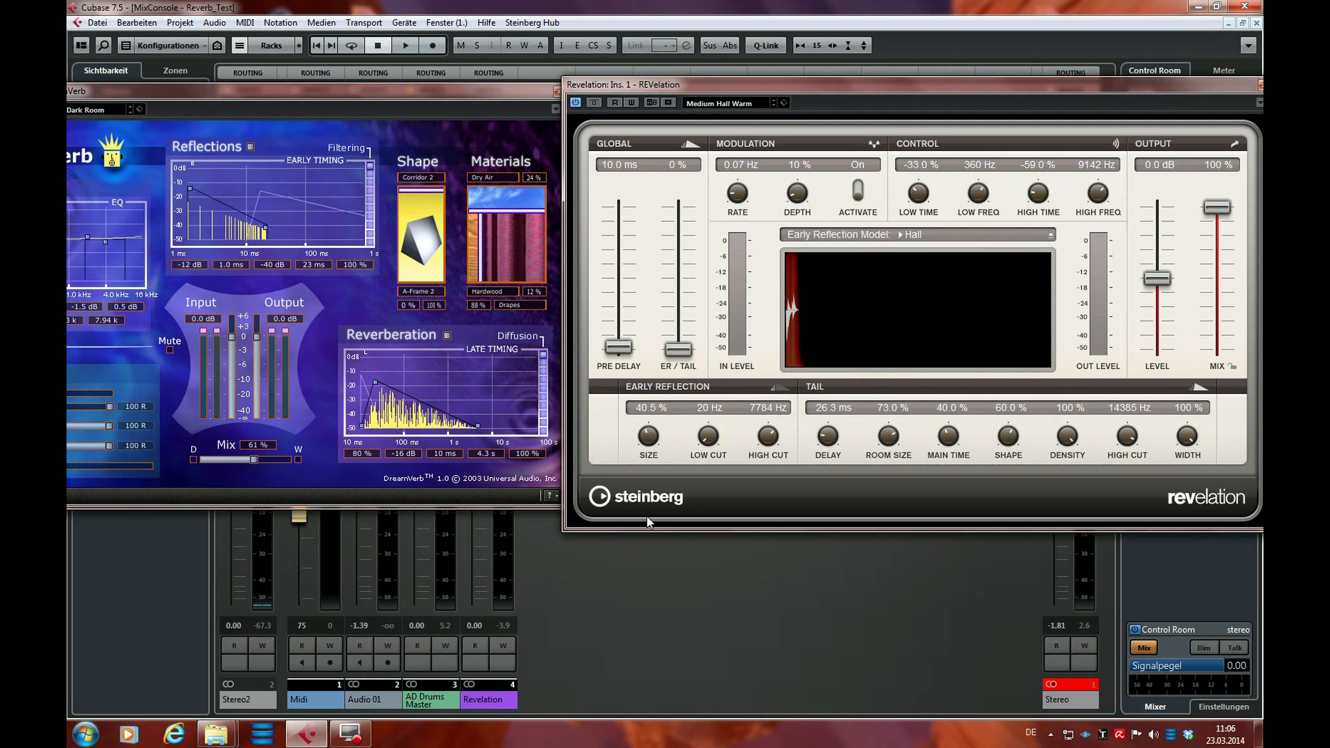
drag(651, 442, 652, 448)
Vary DreamVerb's Hardwood share from 33% to 5% to 100%, and set REVelation's early reflection high cut to 2728 Hz in between
drag(480, 258, 508, 267)
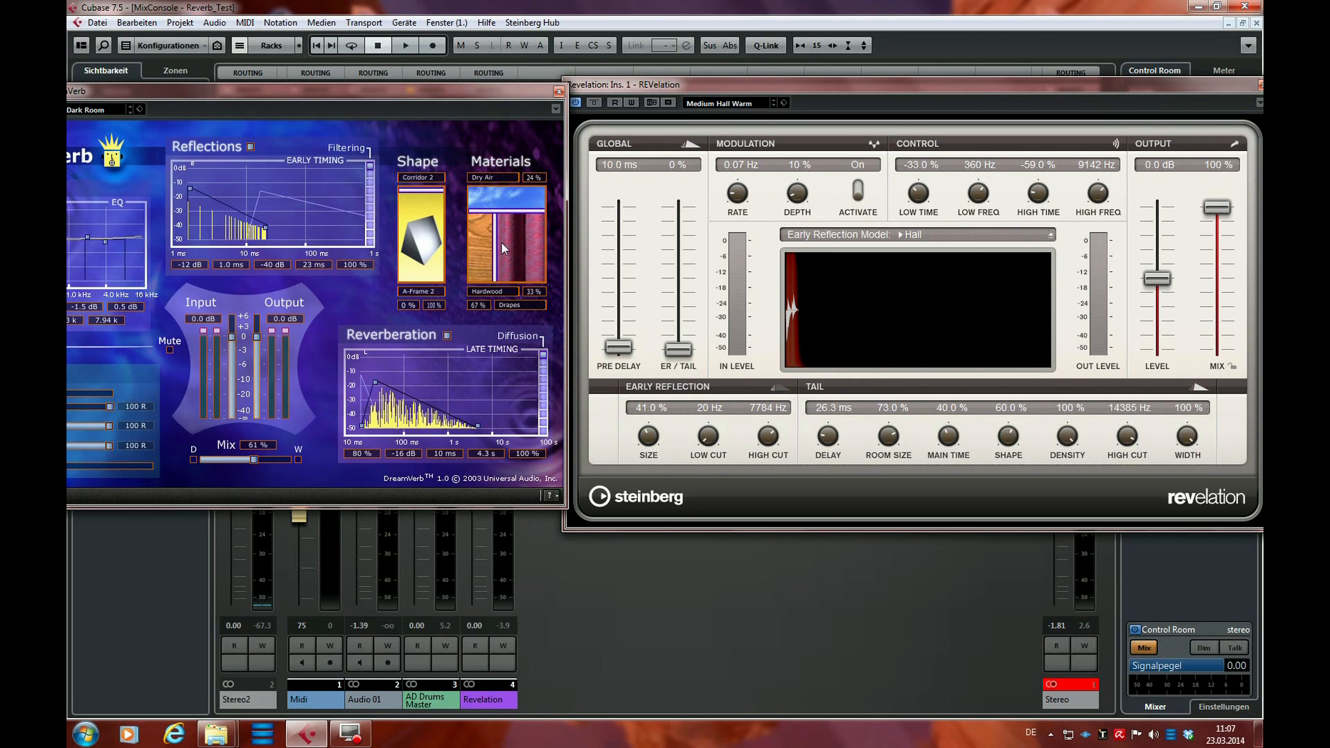
drag(501, 241, 473, 253)
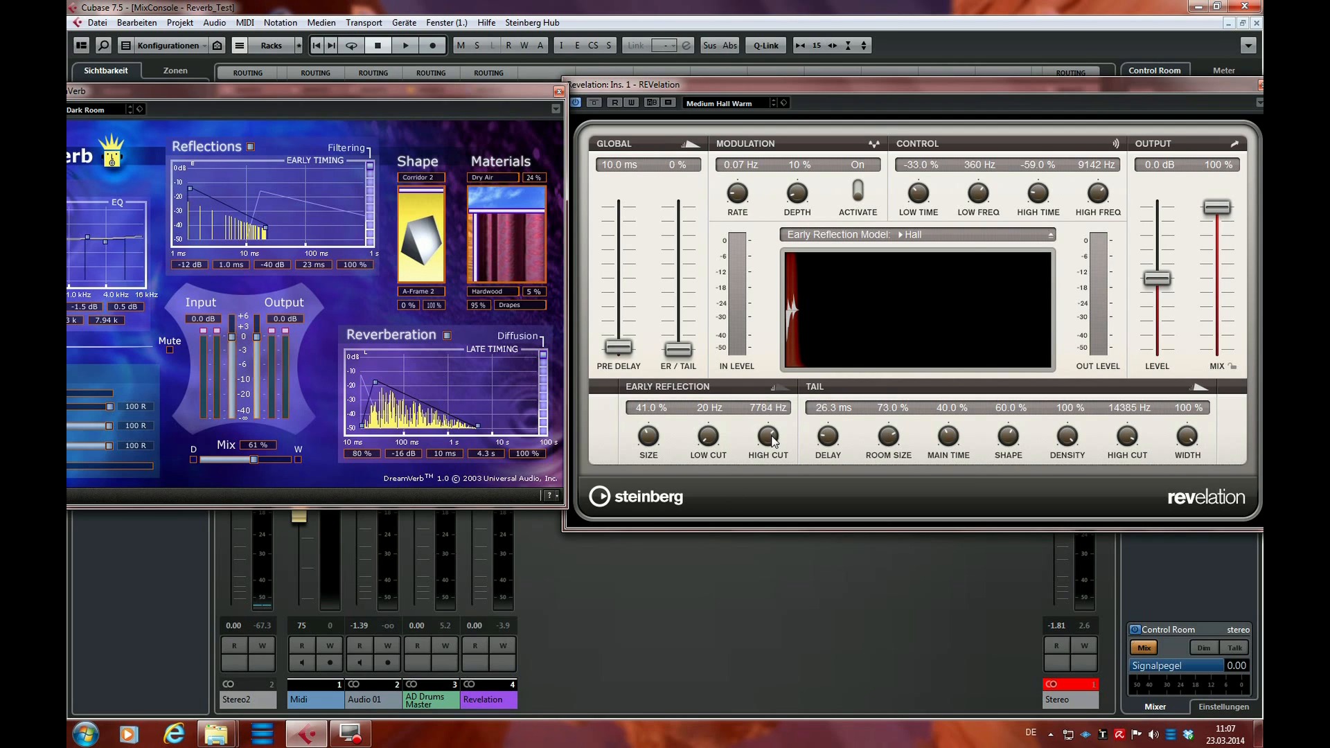
drag(774, 442, 767, 481)
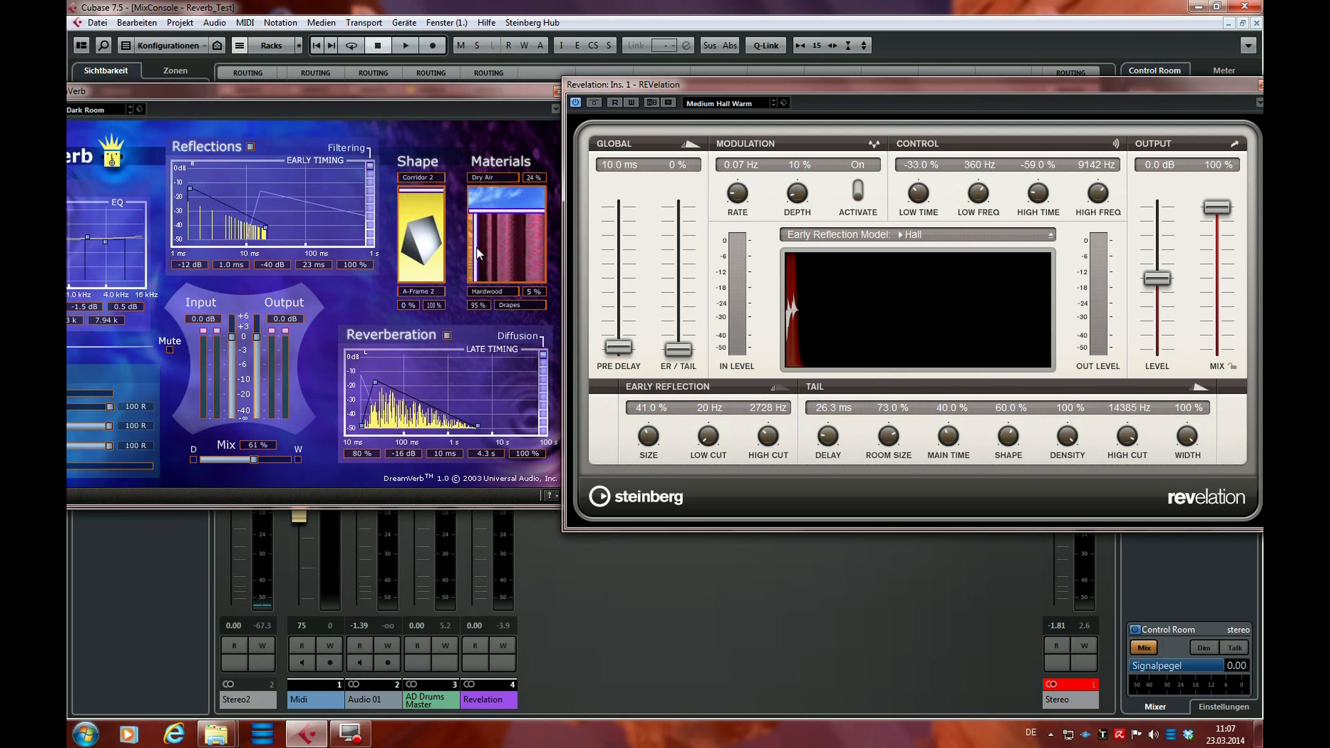
drag(475, 252, 544, 253)
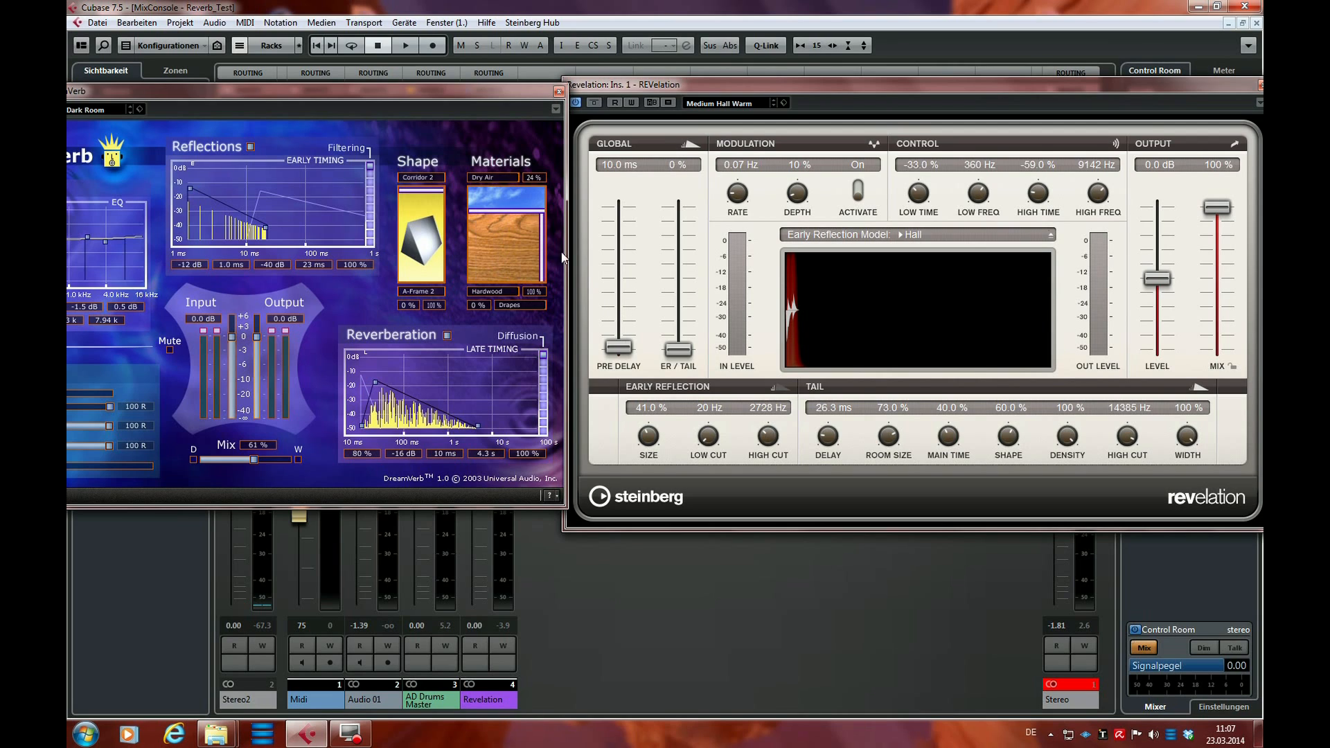
Set REVelation's early reflection high cut to 9457 Hz and its low cut to 121 Hz
drag(778, 444, 778, 388)
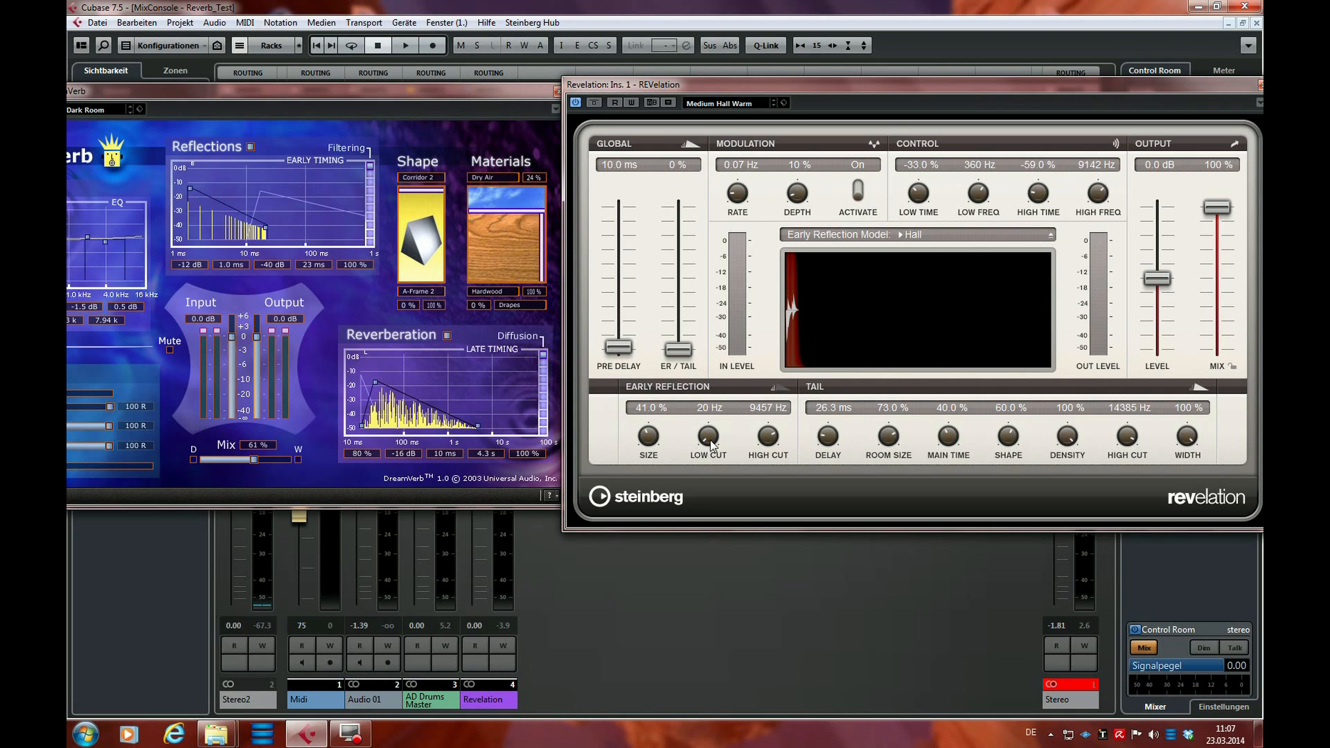
mouse_move(707, 439)
mouse_down()
mouse_move(710, 377)
mouse_move(704, 423)
mouse_up()
drag(713, 421, 712, 418)
Shift DreamVerb's material blend to 93% Hardwood and return it to 100% Hardwood
click(541, 254)
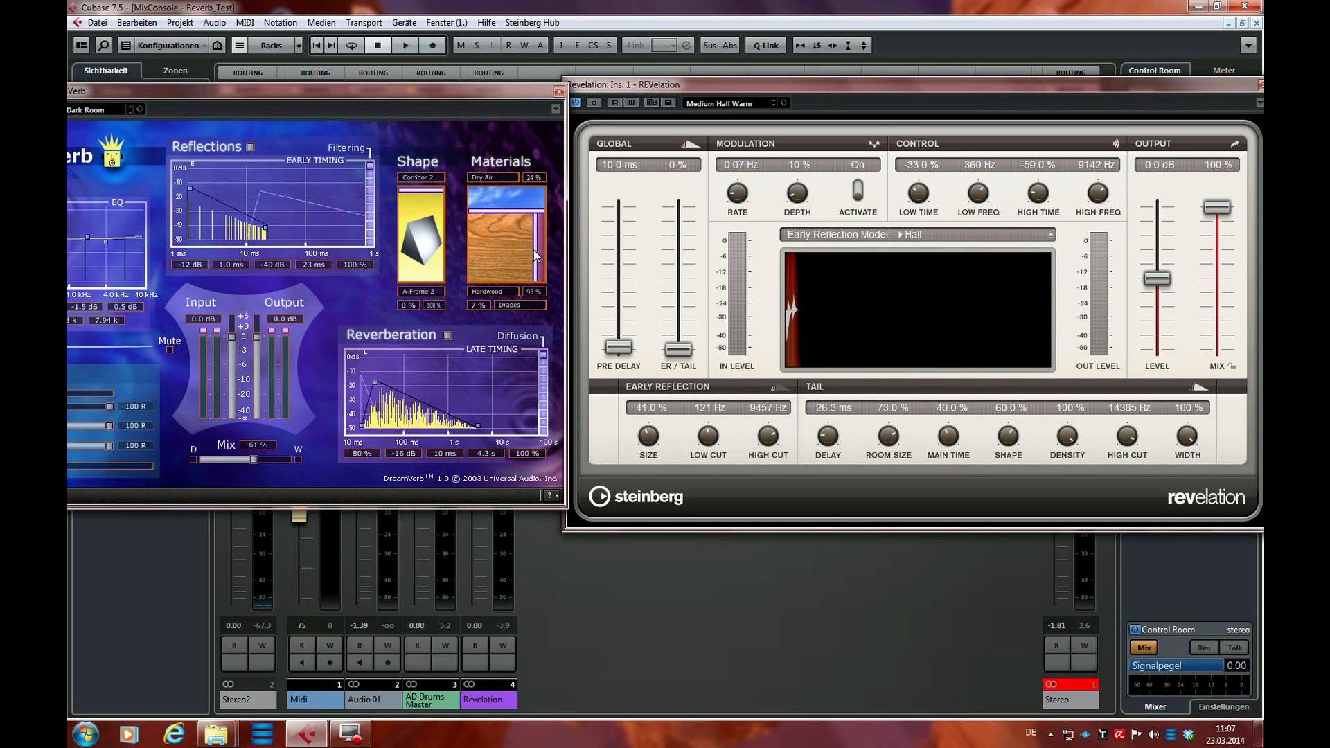
drag(549, 253, 524, 259)
Set REVelation's early reflection low cut to 105 Hz and high cut to 5041 Hz, and reduce the pre-delay to 0 ms
drag(707, 445, 707, 443)
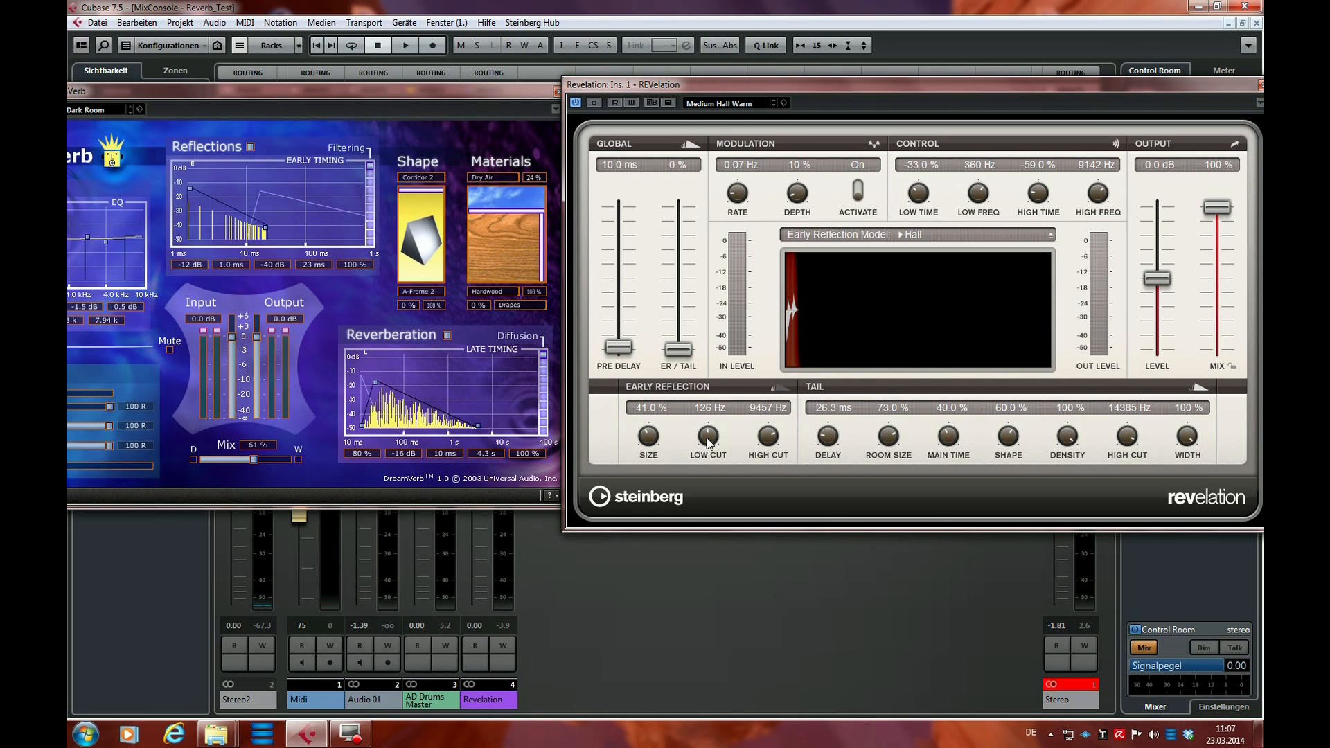
drag(708, 442, 704, 447)
drag(770, 437, 762, 459)
mouse_move(493, 91)
mouse_down()
mouse_move(535, 320)
mouse_move(522, 311)
mouse_move(520, 171)
mouse_move(497, 99)
mouse_move(492, 110)
mouse_up()
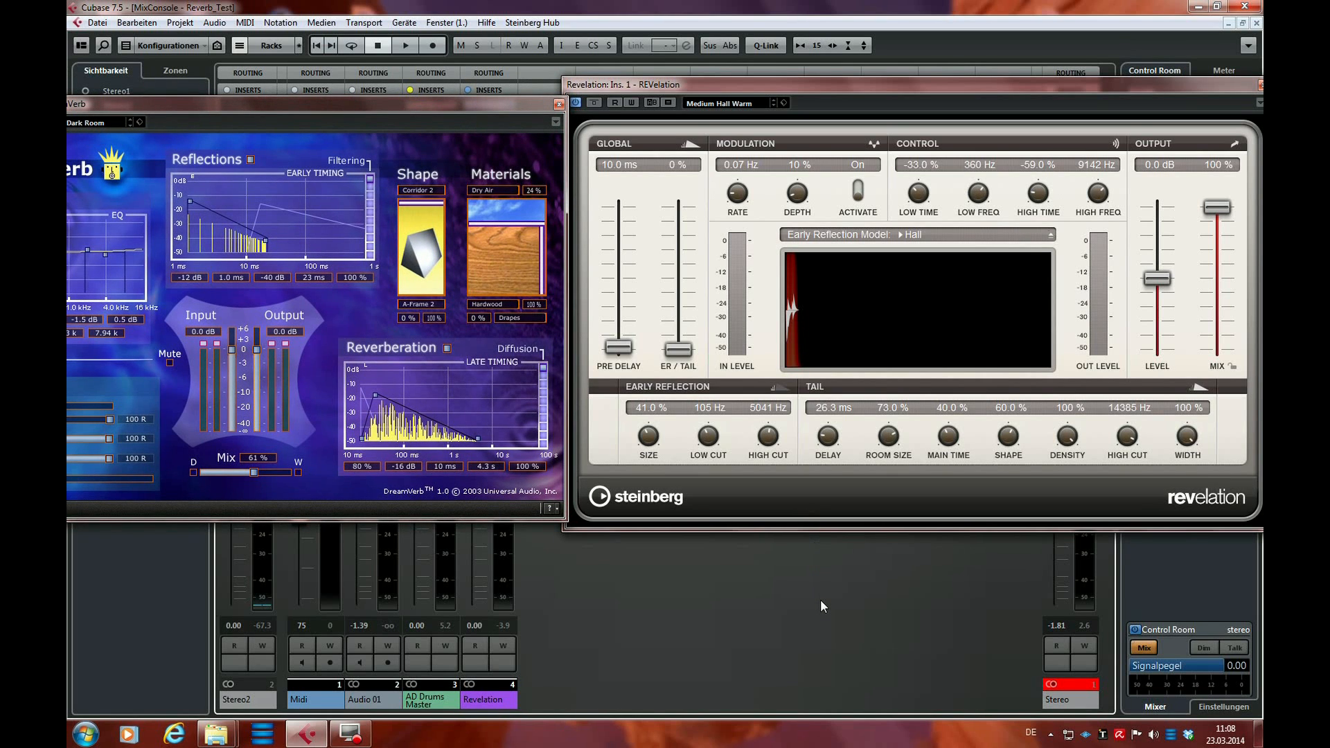
drag(618, 349, 612, 369)
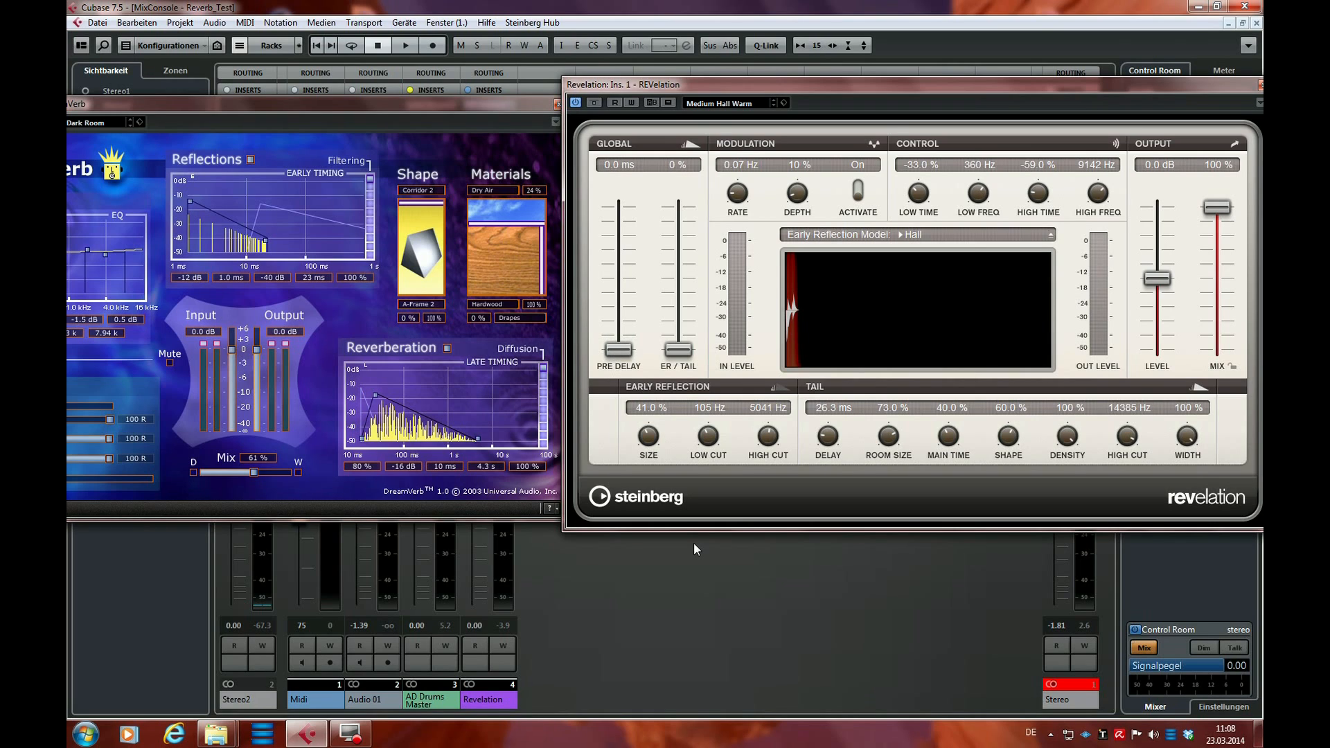
Play the drums, raise REVelation's early reflection size to 51.5%, and stop playback
key(space)
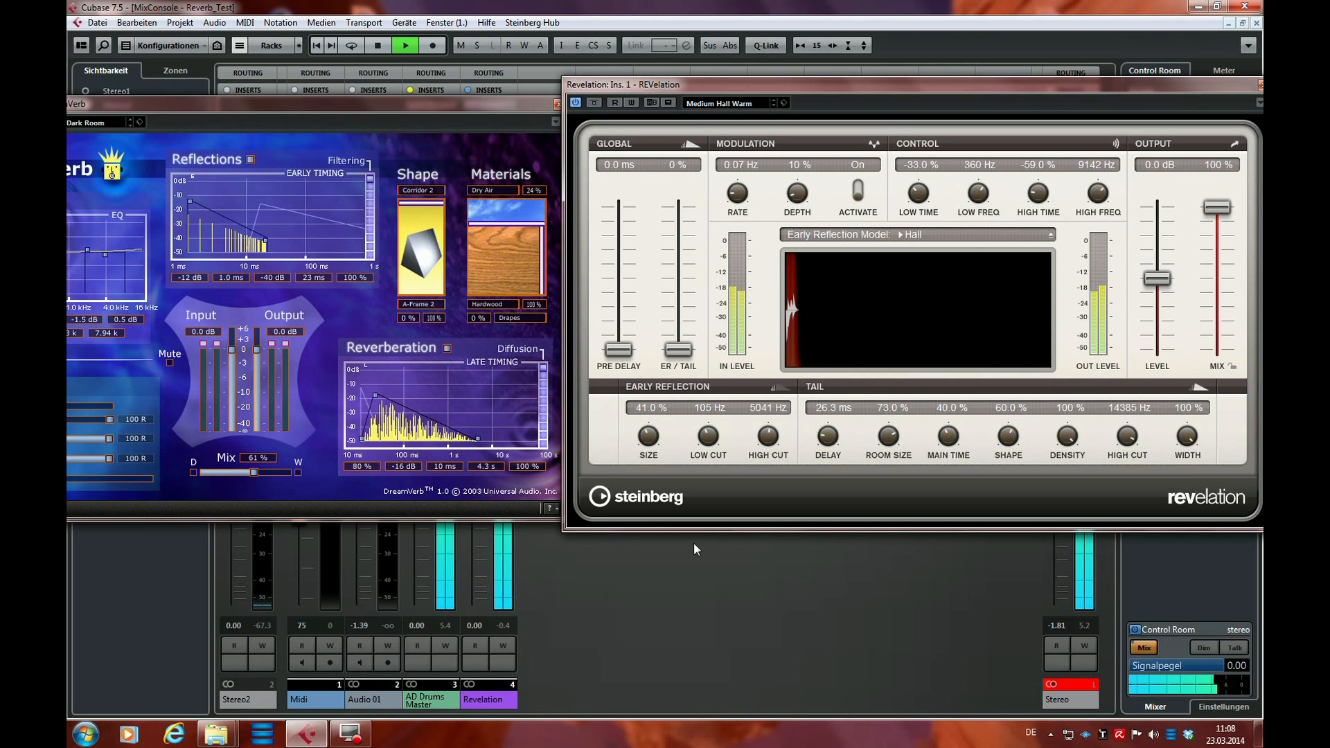
mouse_move(648, 439)
mouse_down()
mouse_move(645, 386)
mouse_move(637, 426)
mouse_up()
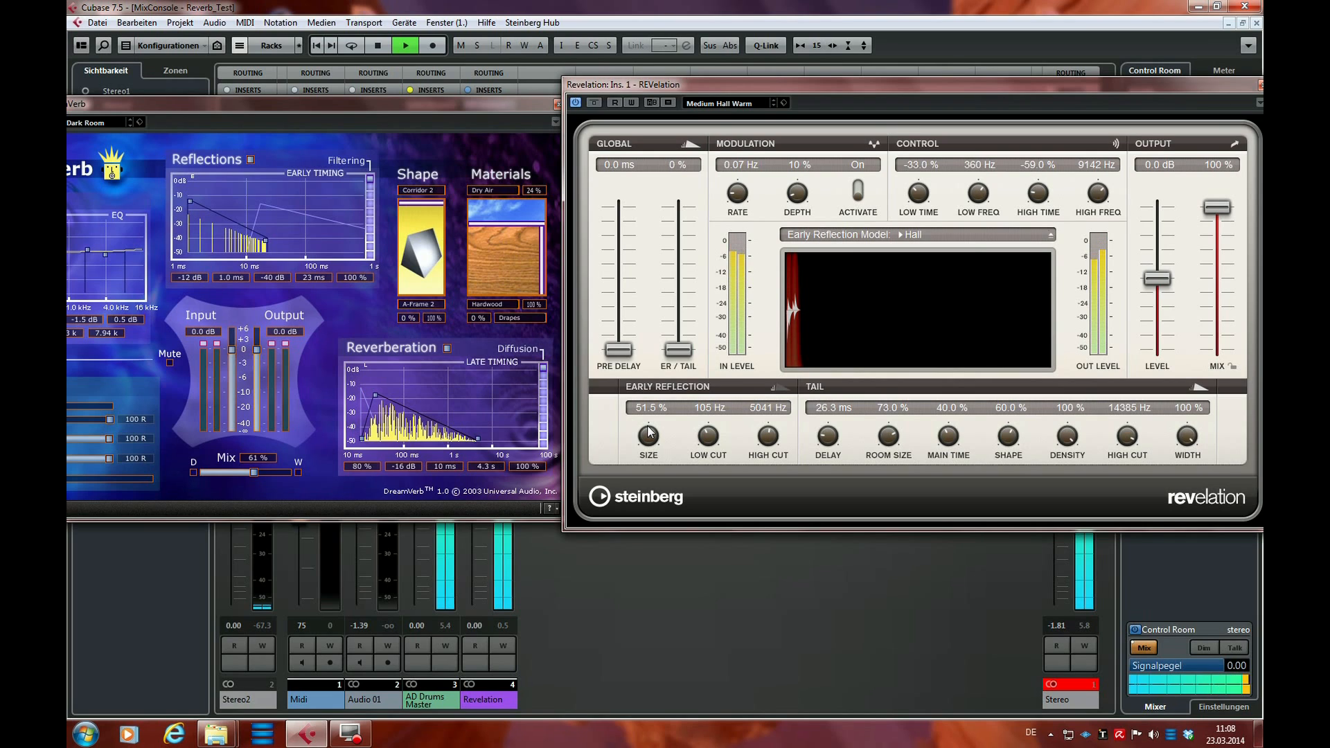
key(space)
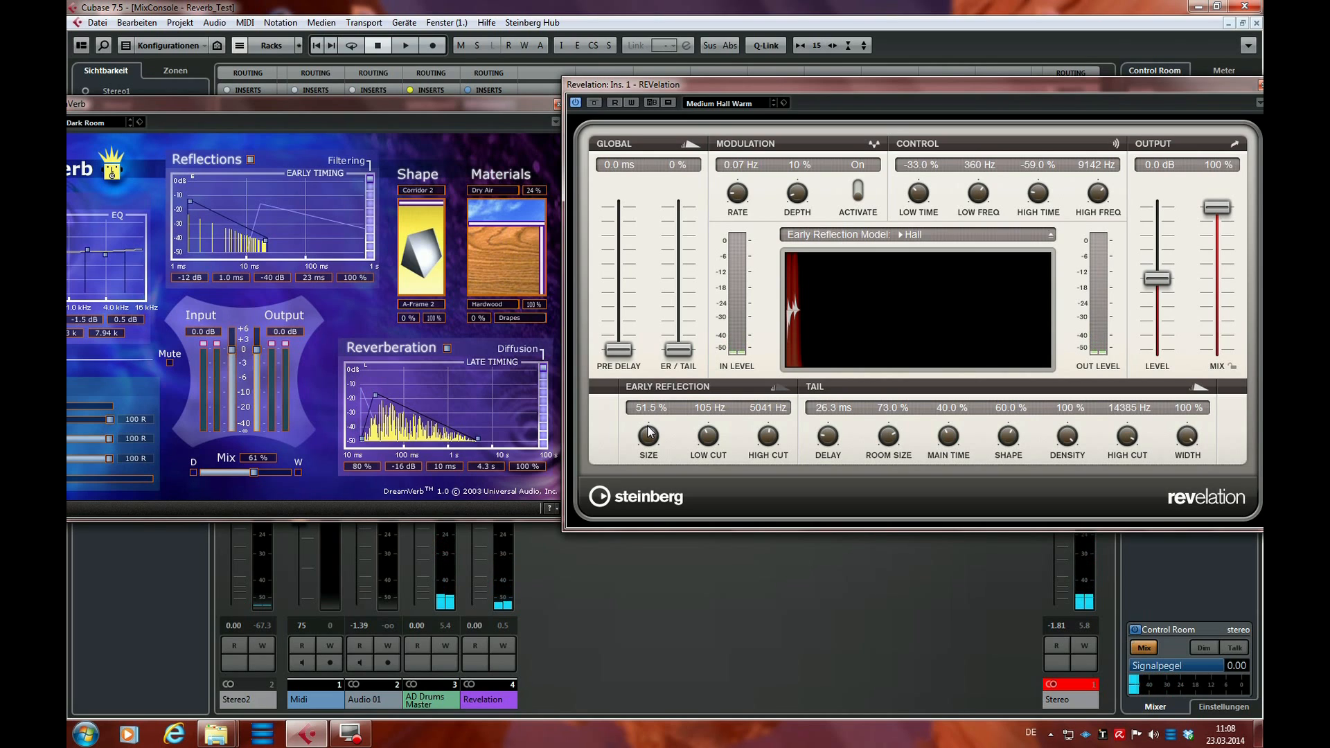
Play the drums, compare the sound with REVelation bypassed and active, and stop playback
key(space)
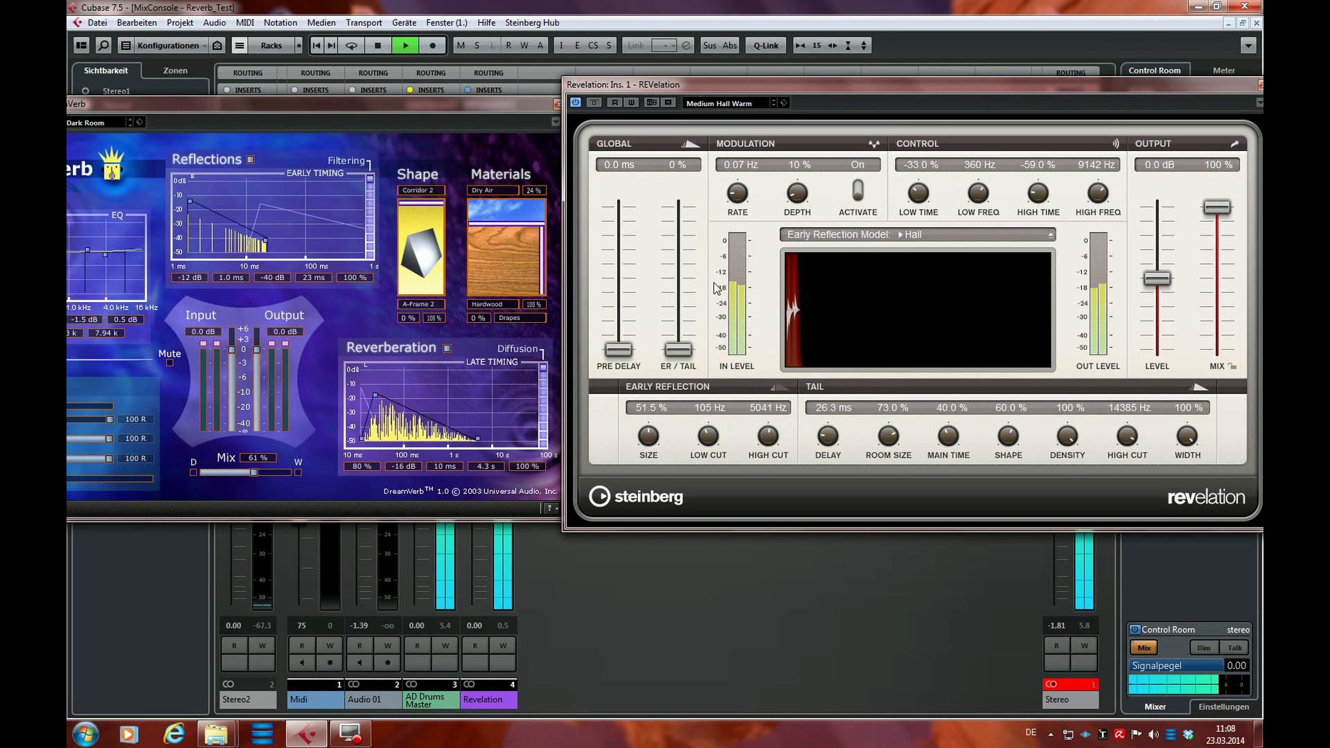
click(595, 104)
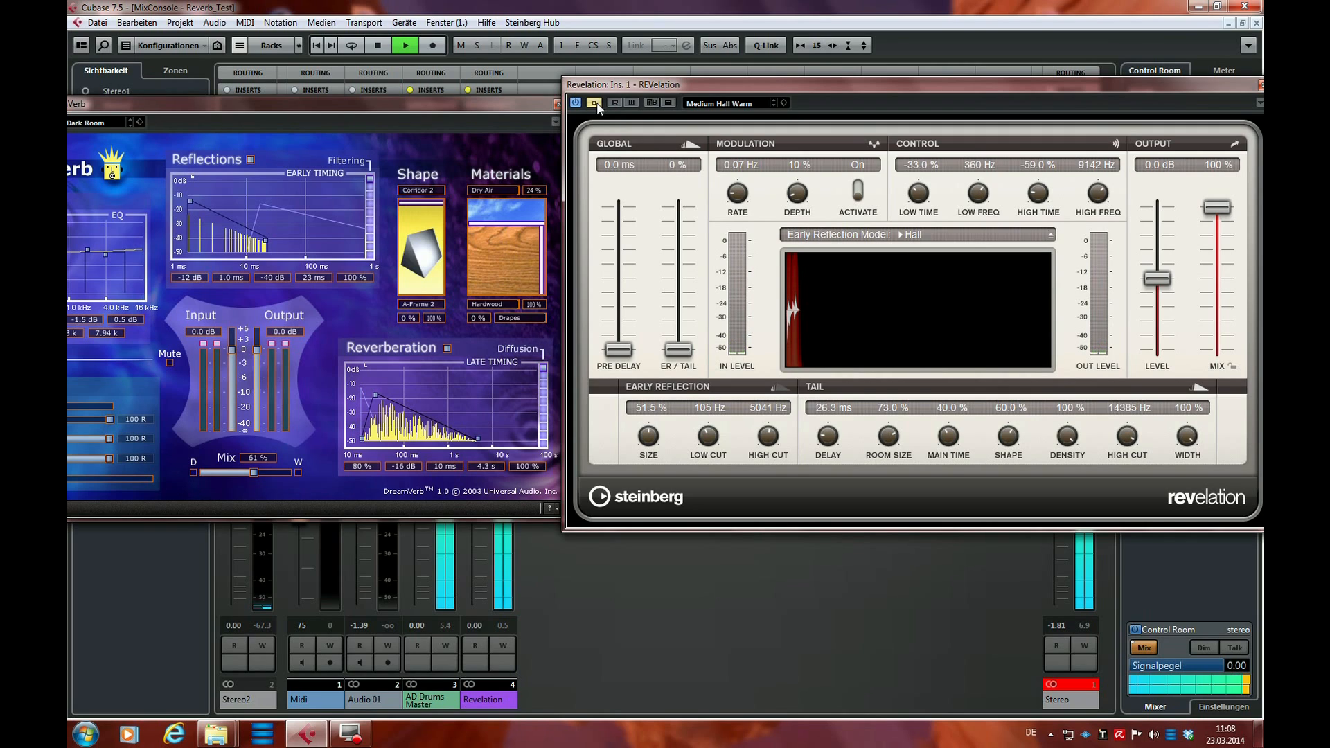
click(595, 104)
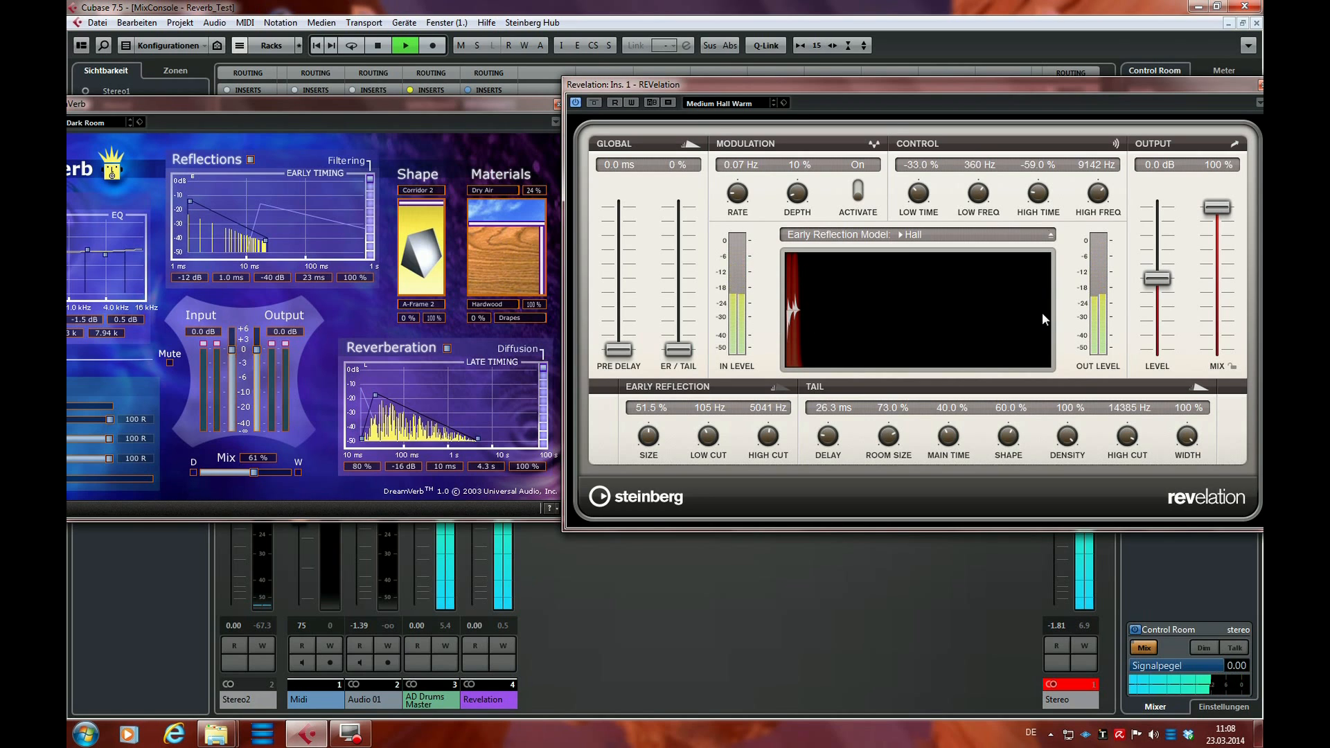
key(space)
Move DreamVerb out of the way, raise the AD Drums Master send level to Revelation, and move DreamVerb back
drag(484, 106, 588, 538)
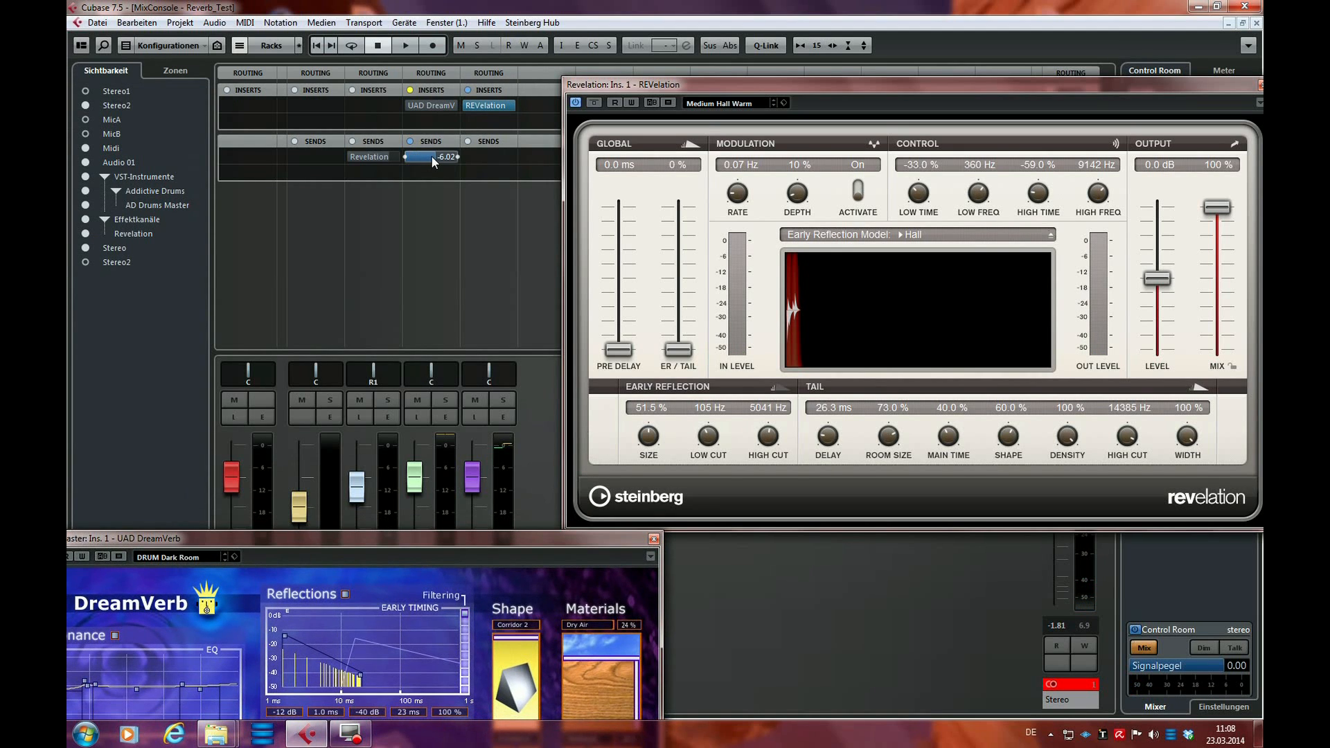
drag(435, 155, 448, 158)
drag(525, 541, 475, 102)
Play the drums, reposition the REVelation window, and lower its output level to -1.1 dB
key(space)
drag(851, 92, 838, 106)
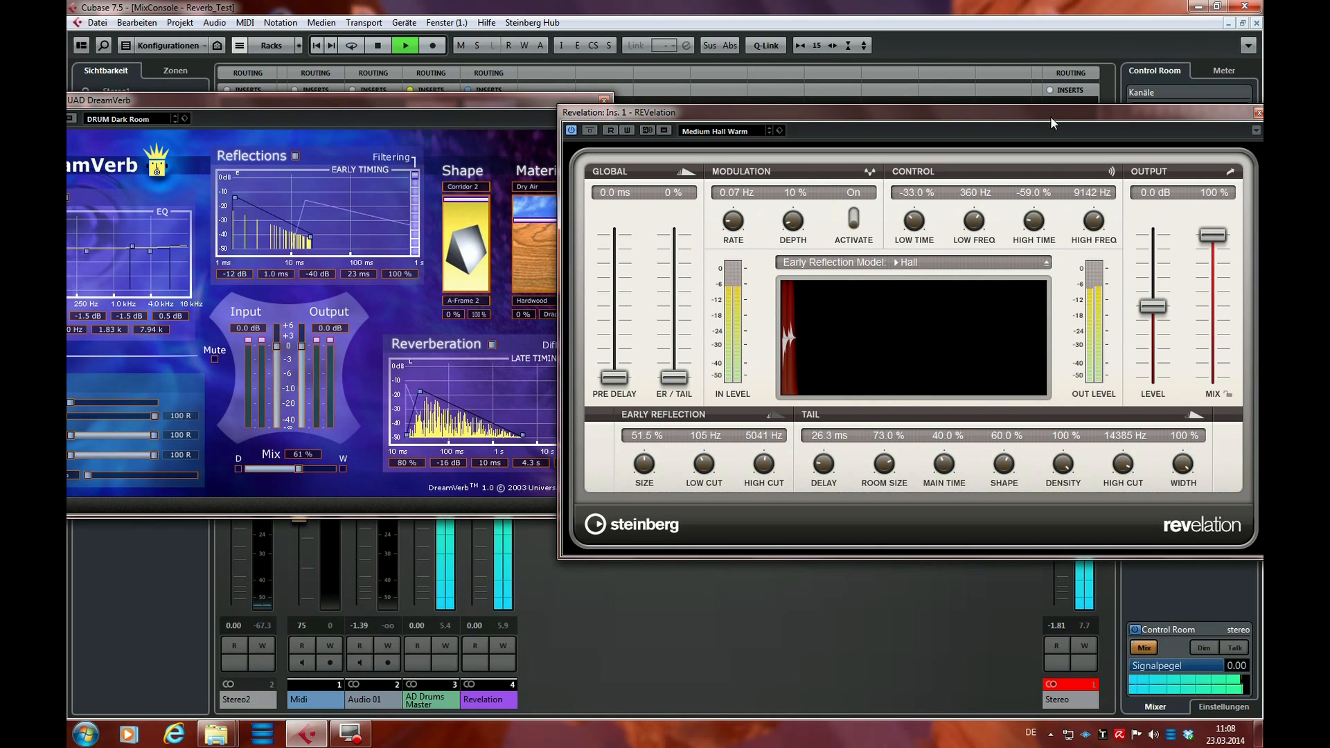
mouse_move(1142, 309)
mouse_down()
mouse_move(1151, 329)
mouse_move(1155, 316)
mouse_up()
Move DreamVerb down, lower the AD Drums Master send to Revelation slightly, and compare the drums with REVelation bypassed and active
drag(543, 102, 499, 279)
drag(445, 157, 440, 158)
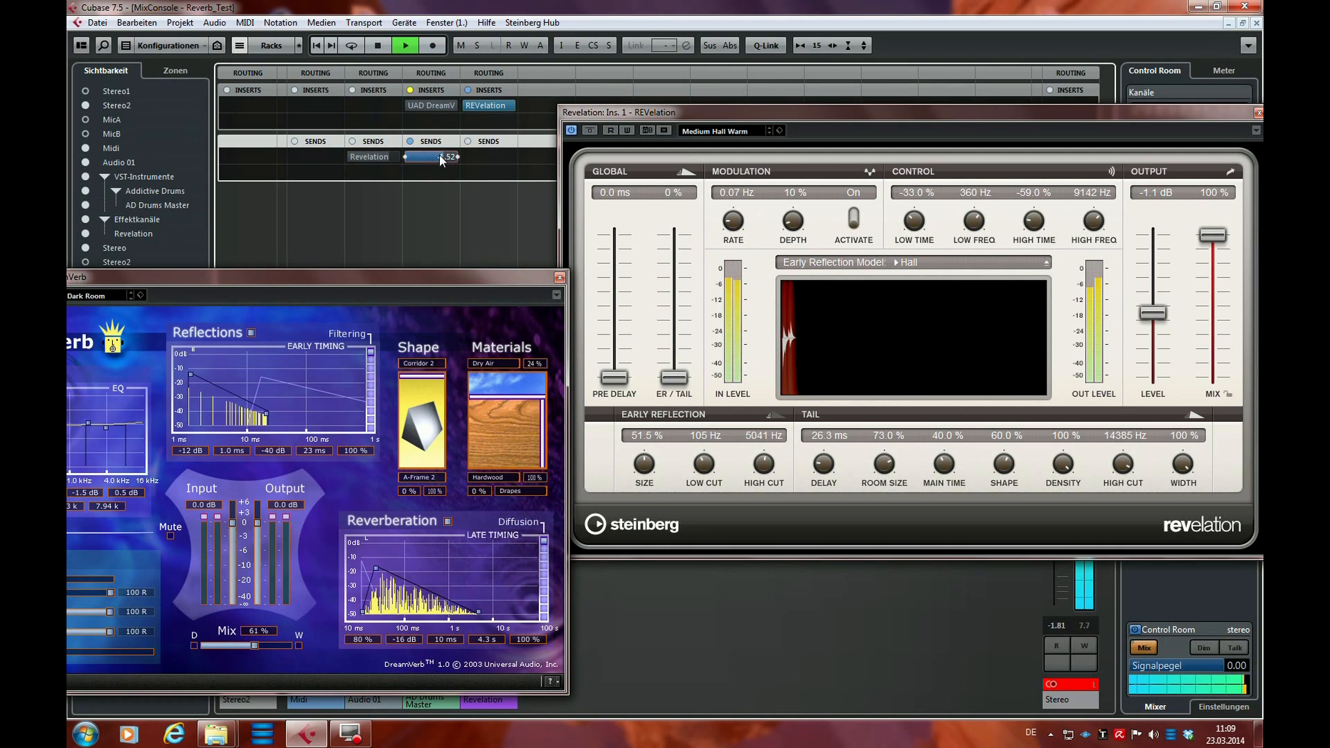
click(589, 131)
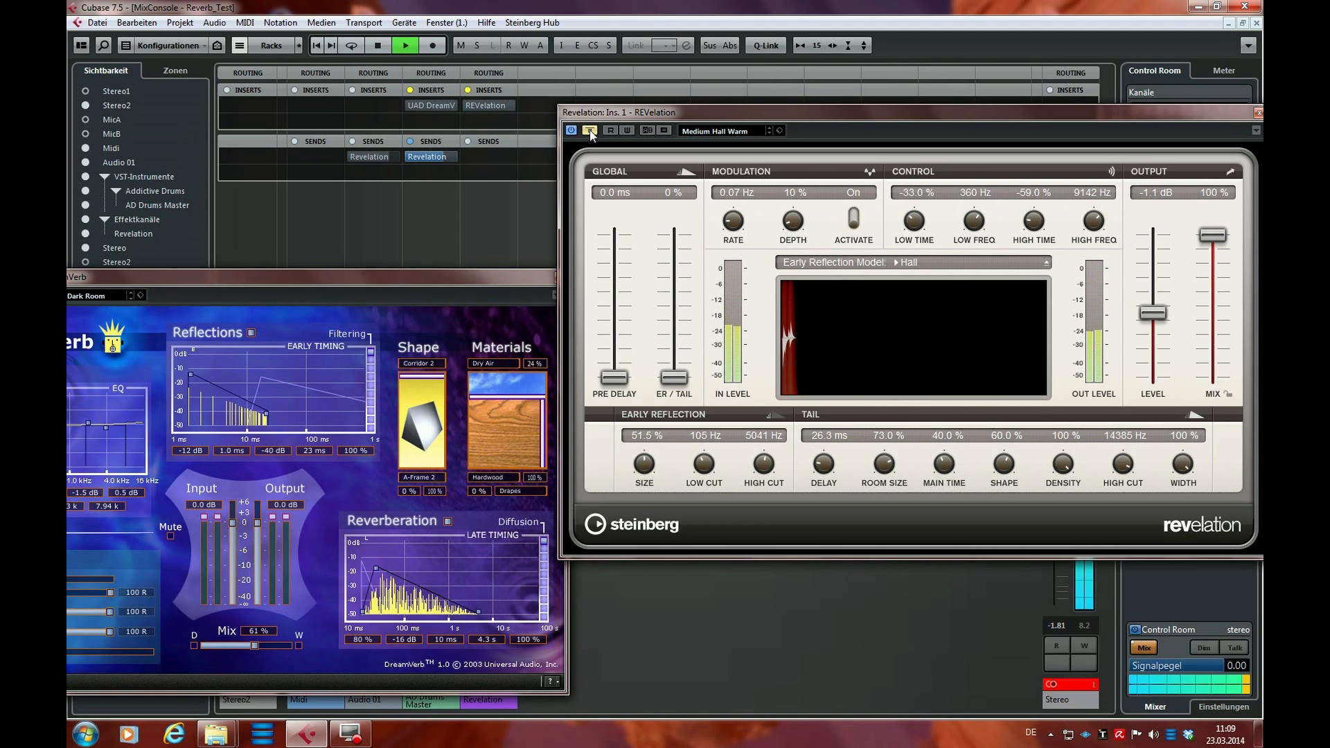
click(589, 131)
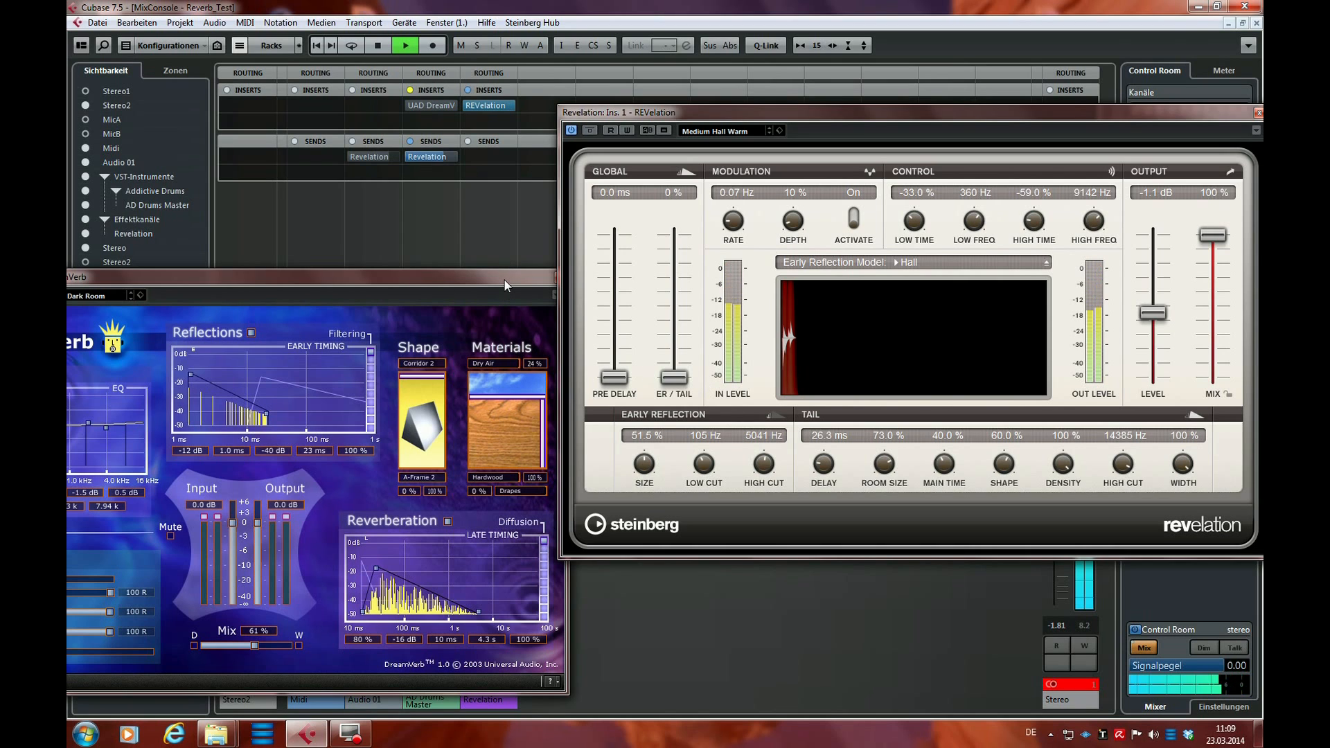
Move DreamVerb up beside REVelation, align the REVelation window with it, and raise REVelation's ER/Tail mix to 100 %
drag(504, 281, 481, 104)
drag(696, 113, 687, 108)
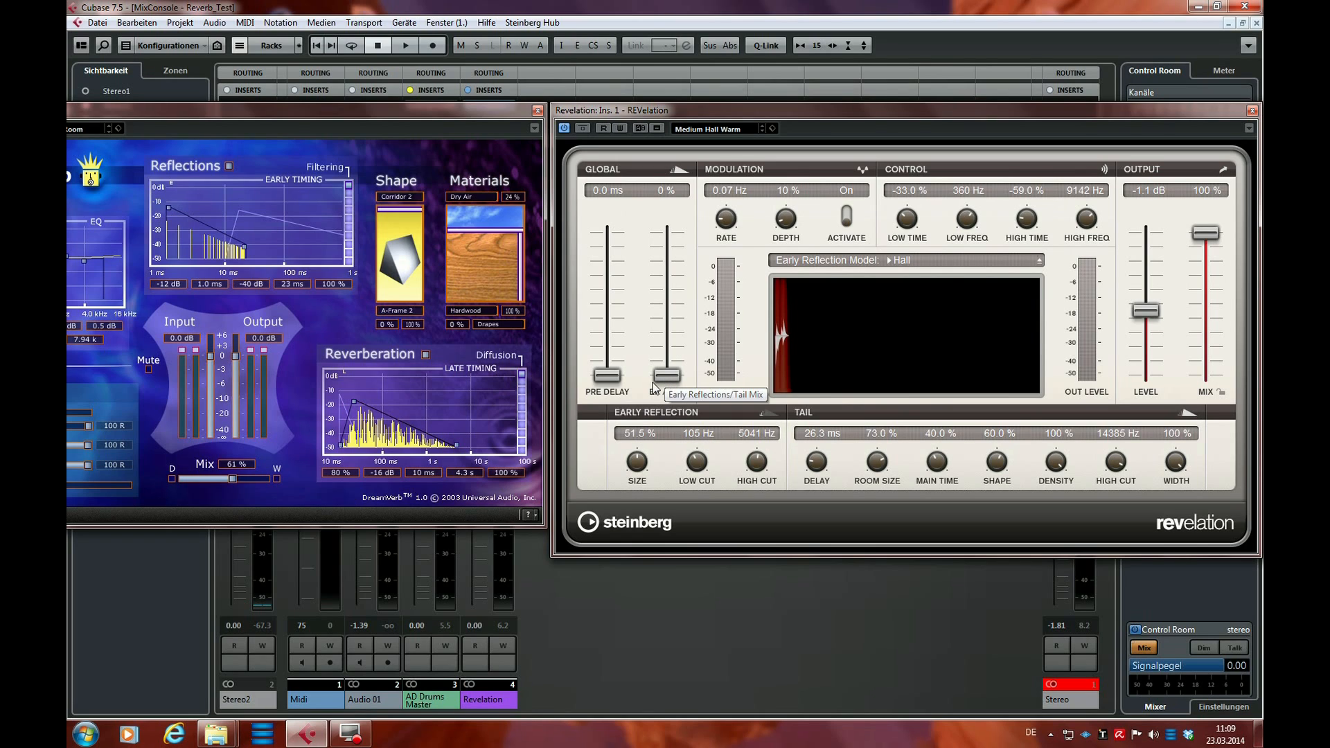
drag(667, 377, 683, 219)
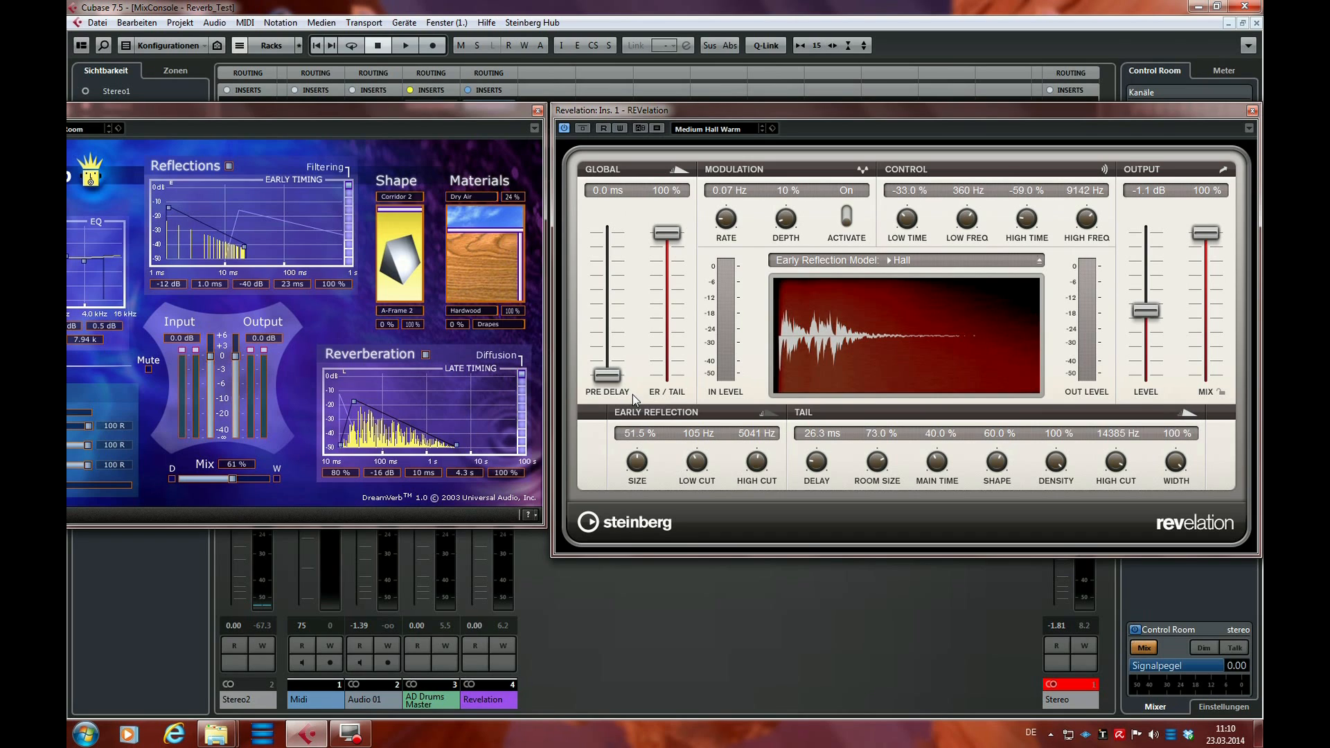
Try different REVelation pre-delay and tail delay times, settling on a 17.5 ms pre-delay and a 23.9 ms tail delay
drag(615, 380, 618, 366)
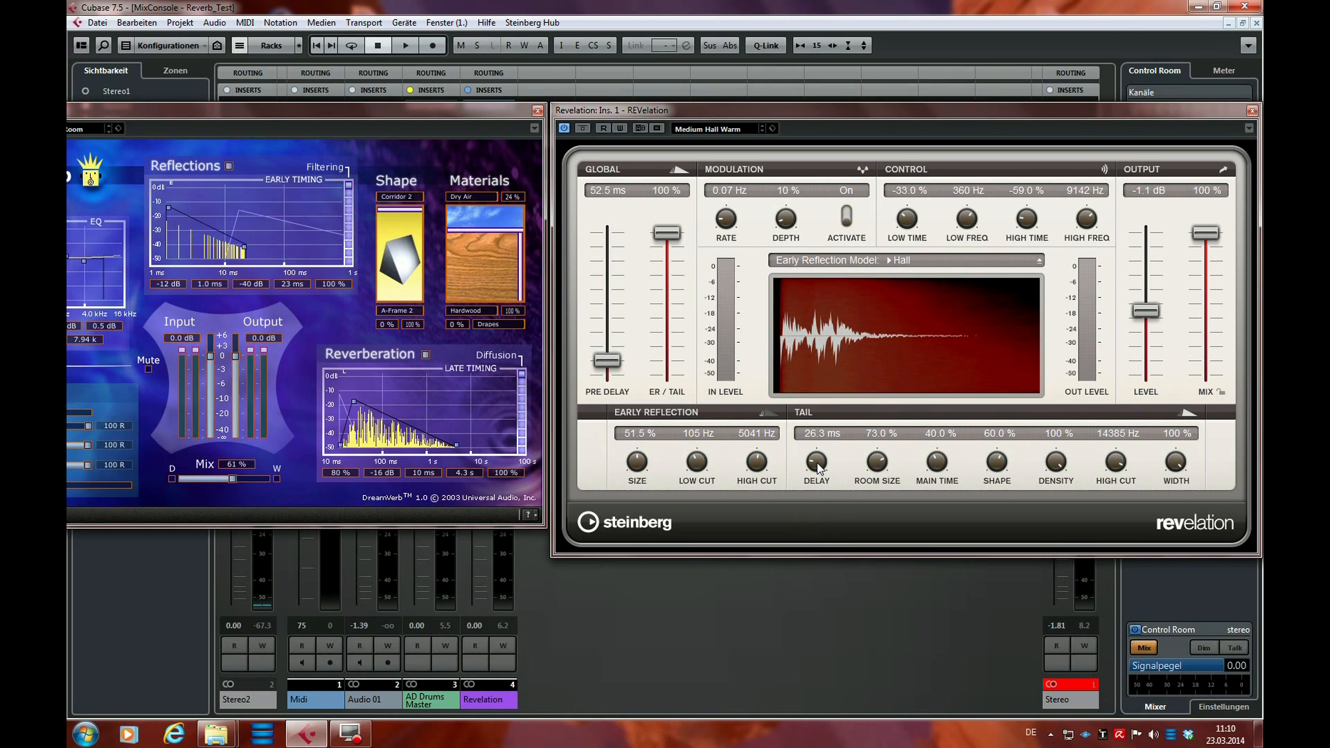
mouse_move(819, 468)
mouse_down()
mouse_move(822, 454)
mouse_move(815, 479)
mouse_up()
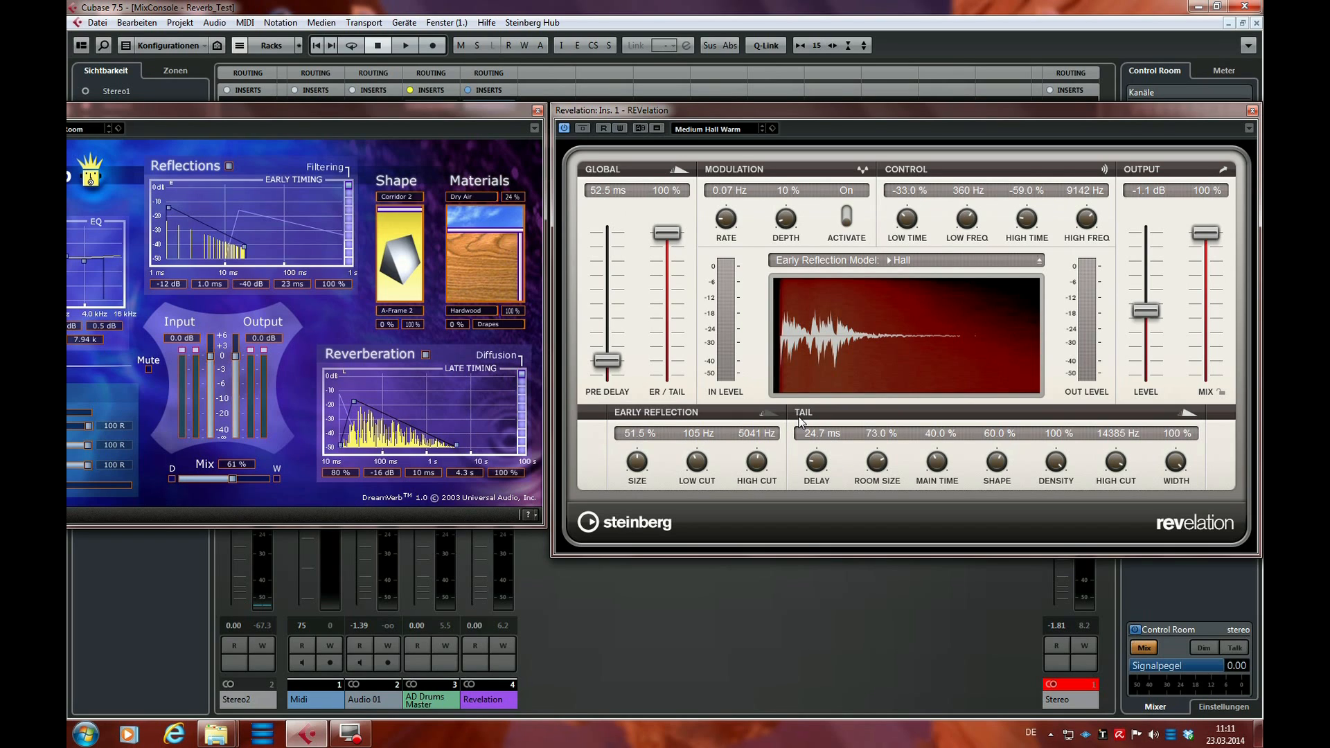
drag(613, 366, 609, 367)
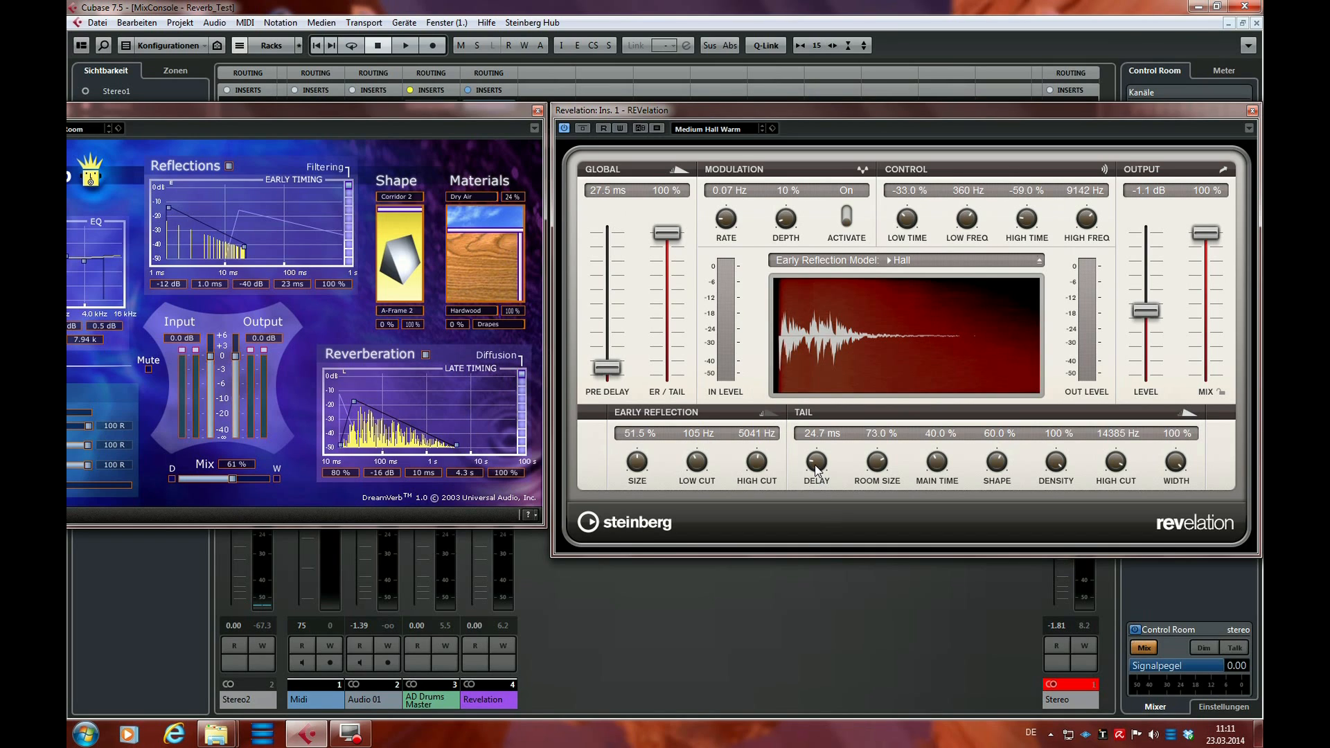
drag(815, 465, 815, 464)
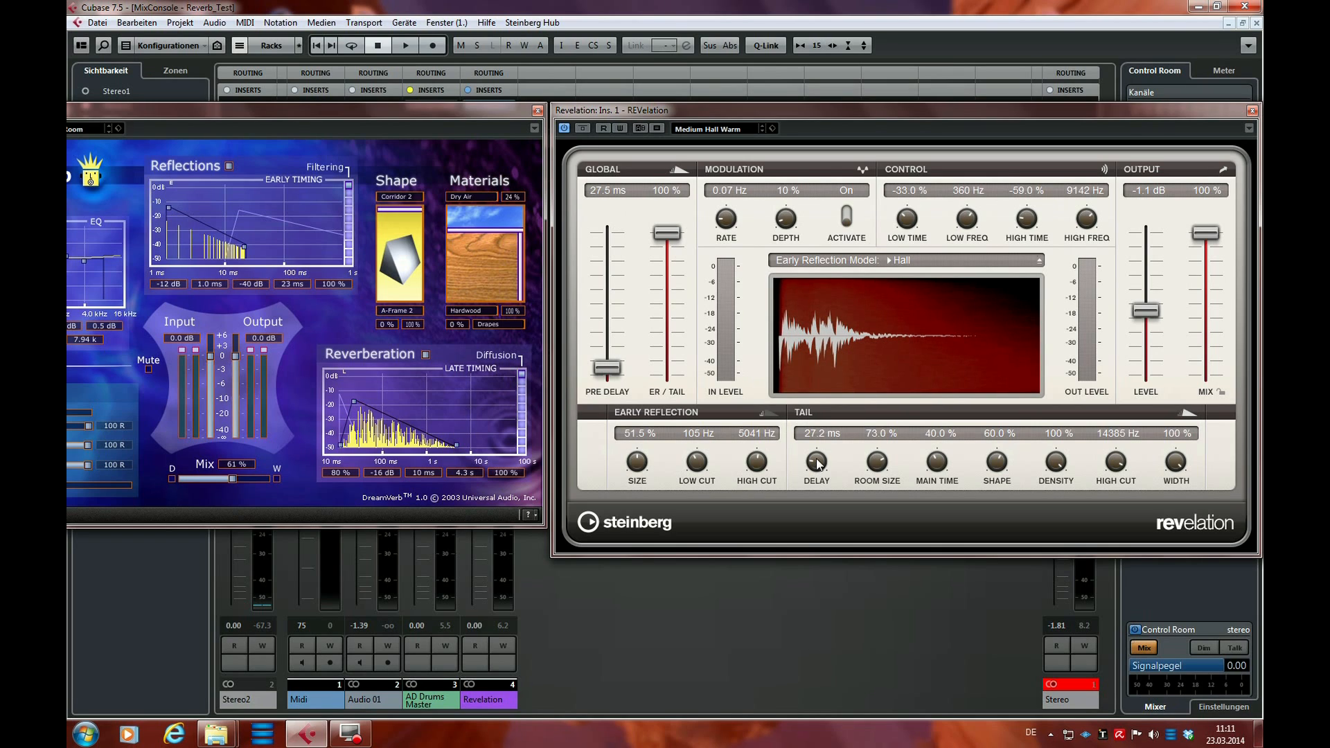
drag(816, 460, 816, 466)
drag(605, 372, 610, 375)
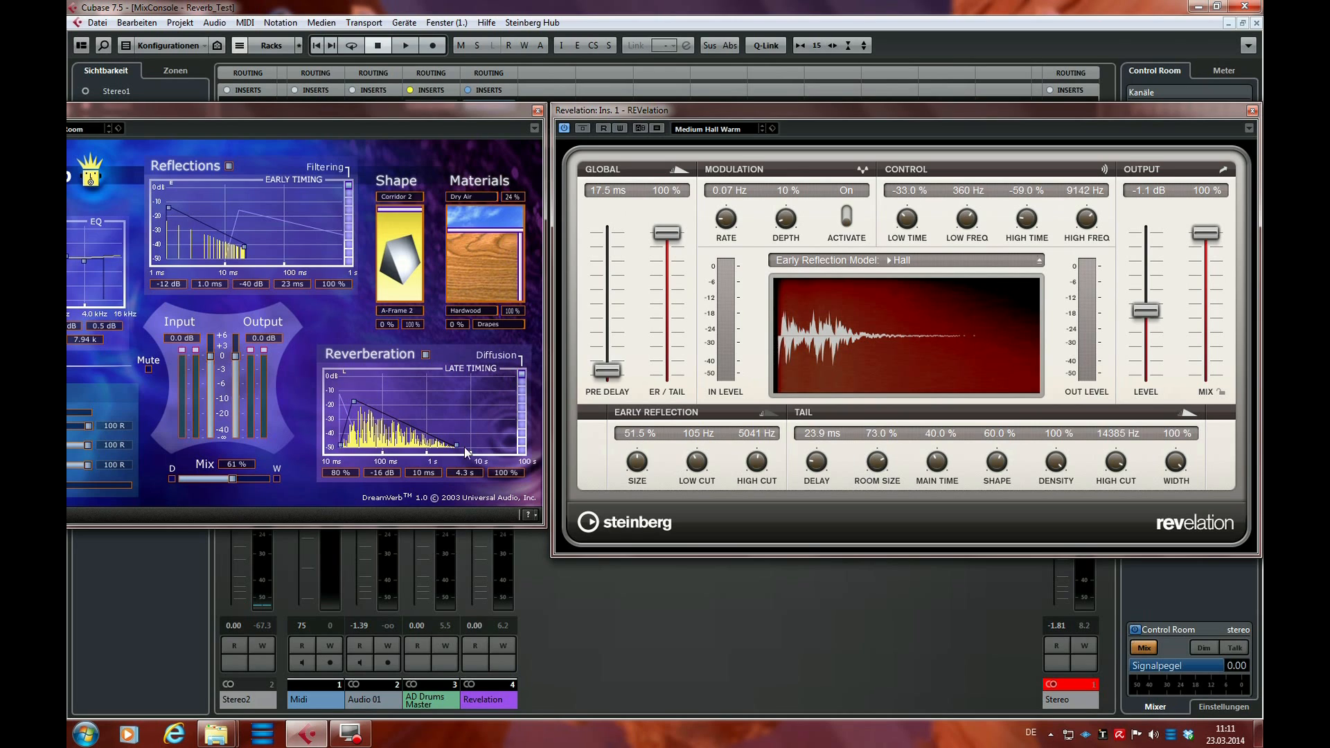
Shorten DreamVerb's late reverberation time to 2.1 s and vary REVelation's tail room size, ending at 47.0 %
mouse_move(456, 444)
mouse_down()
mouse_move(496, 446)
mouse_move(366, 447)
mouse_move(443, 445)
mouse_up()
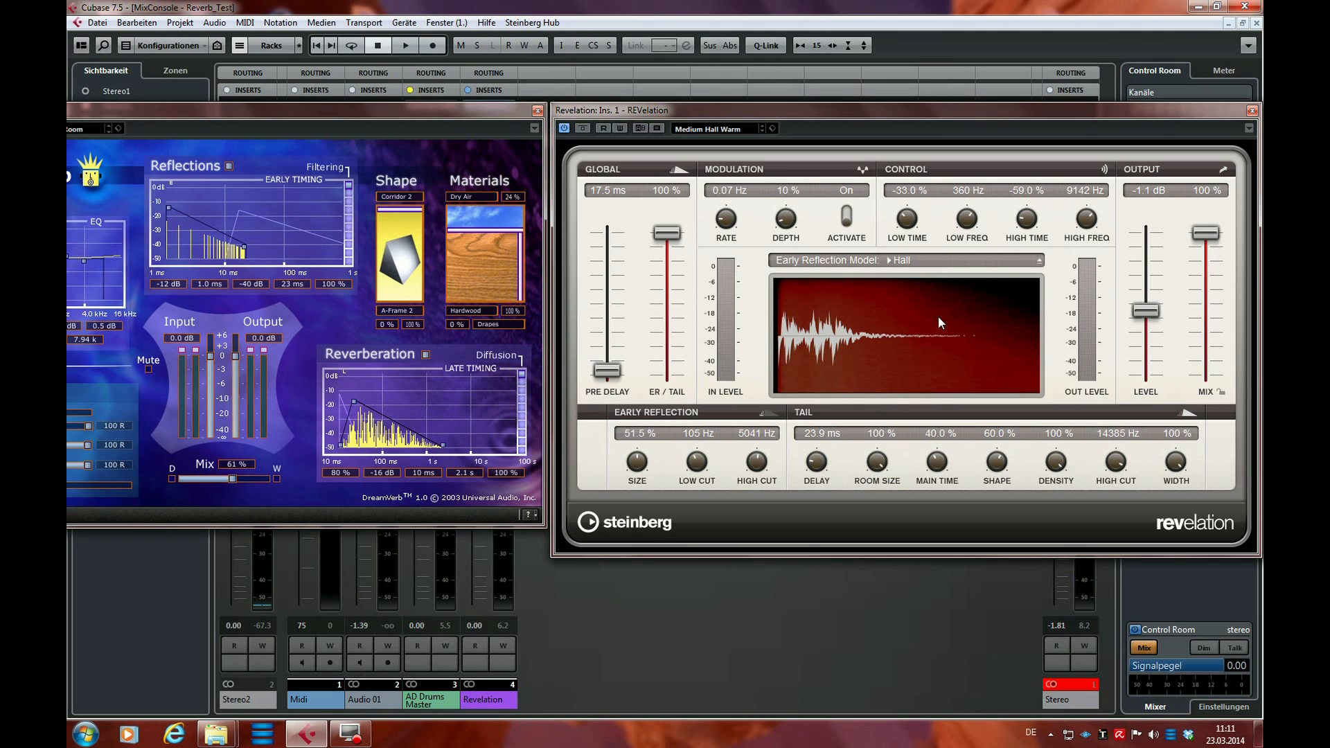
drag(880, 467, 877, 580)
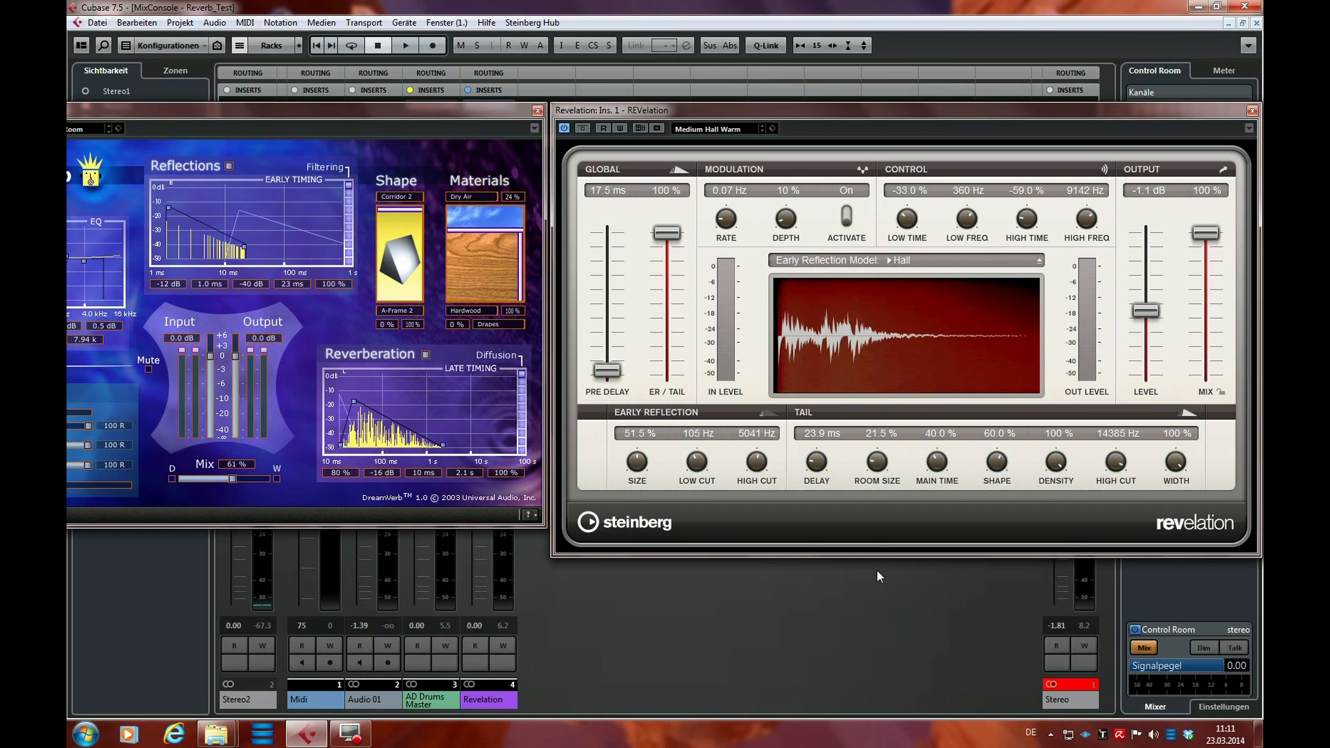
drag(882, 467, 890, 422)
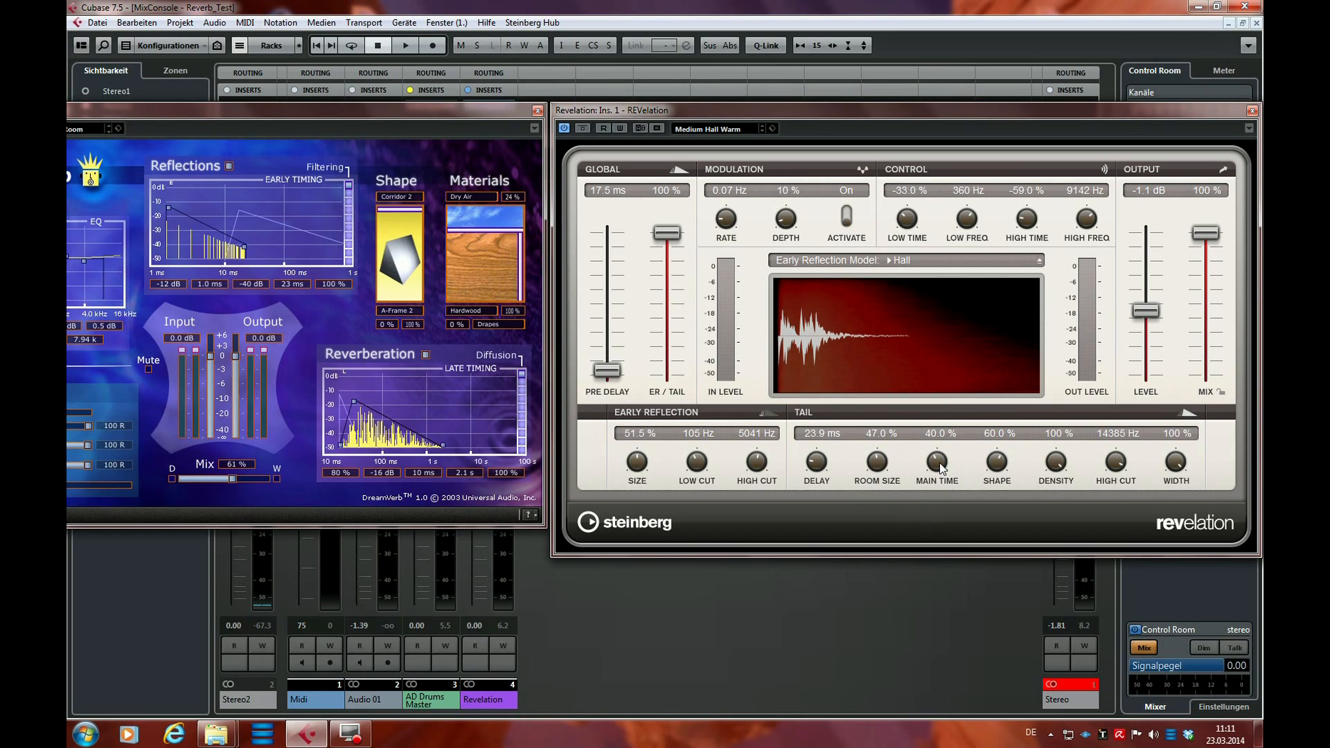
Adjust REVelation's tail main time to 53.0 % and its tail shape to 46.5 %
drag(939, 463, 943, 429)
mouse_move(934, 473)
mouse_down()
mouse_move(933, 485)
mouse_move(945, 447)
mouse_move(935, 470)
mouse_up()
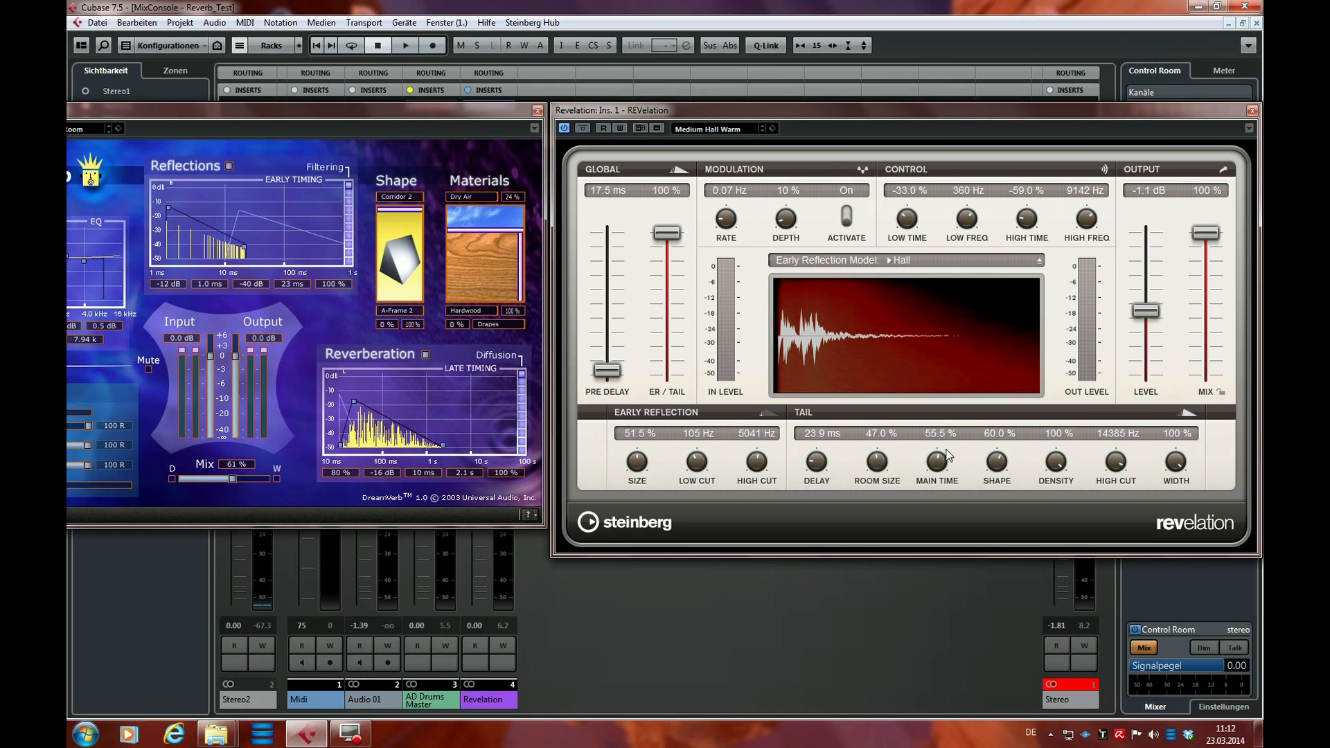
drag(936, 460, 937, 463)
drag(1003, 468, 1000, 422)
drag(998, 468, 998, 469)
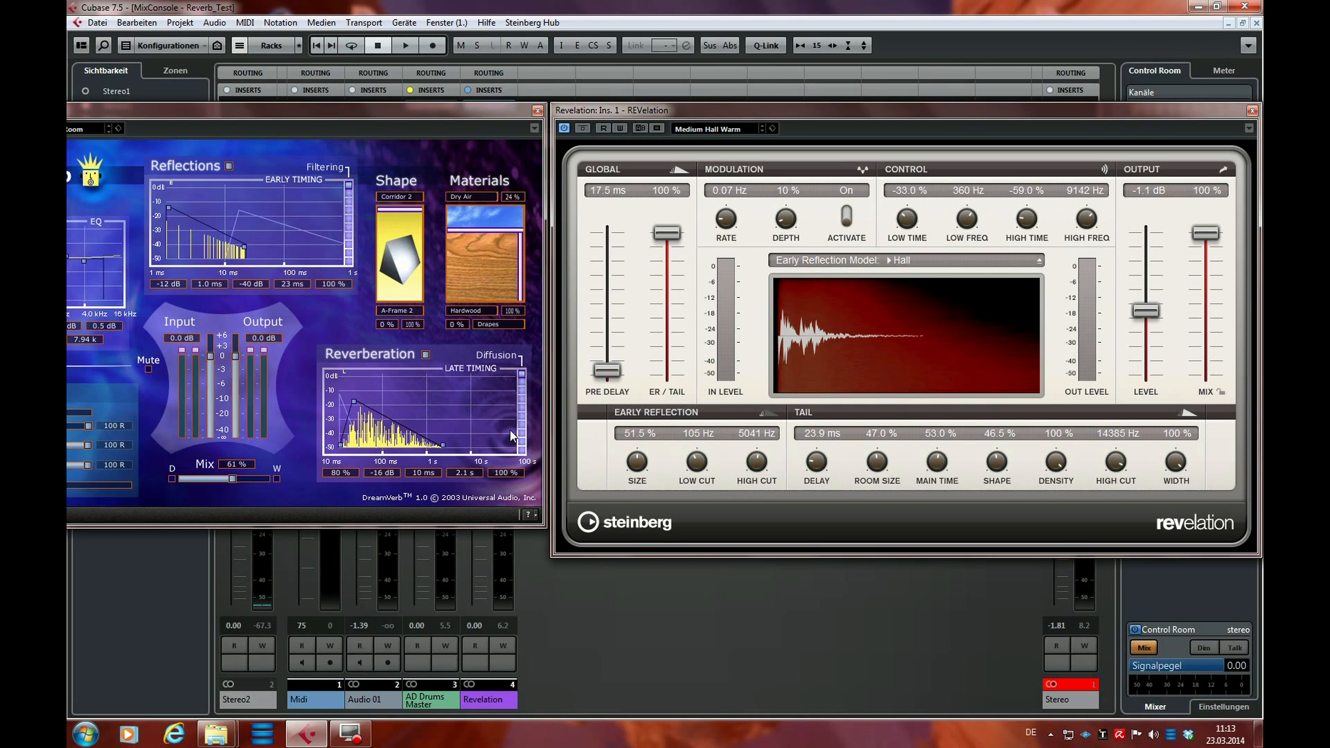
Try REVelation's tail density at 0 %, restore it to 100 %, and blend DreamVerb's materials to 48 % Hardwood and 52 % Drapes
drag(1062, 462, 1029, 592)
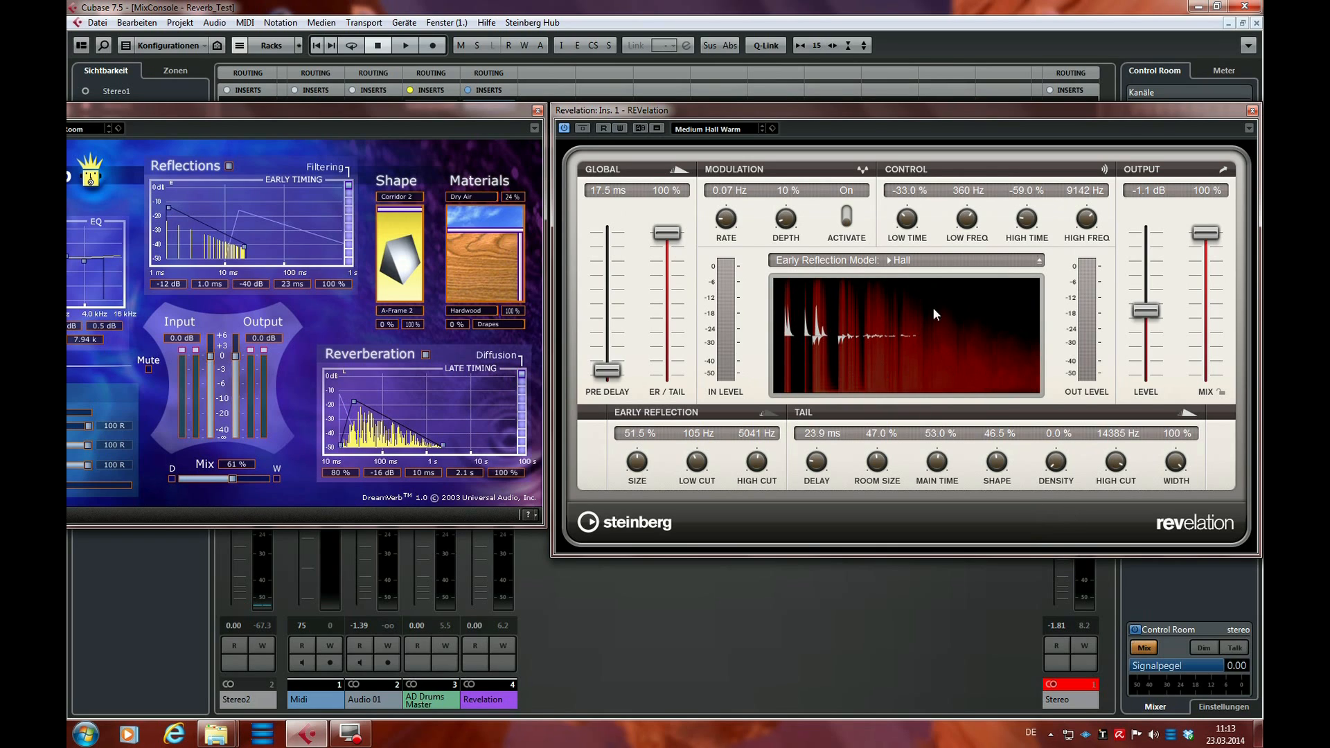
drag(1063, 474, 1089, 248)
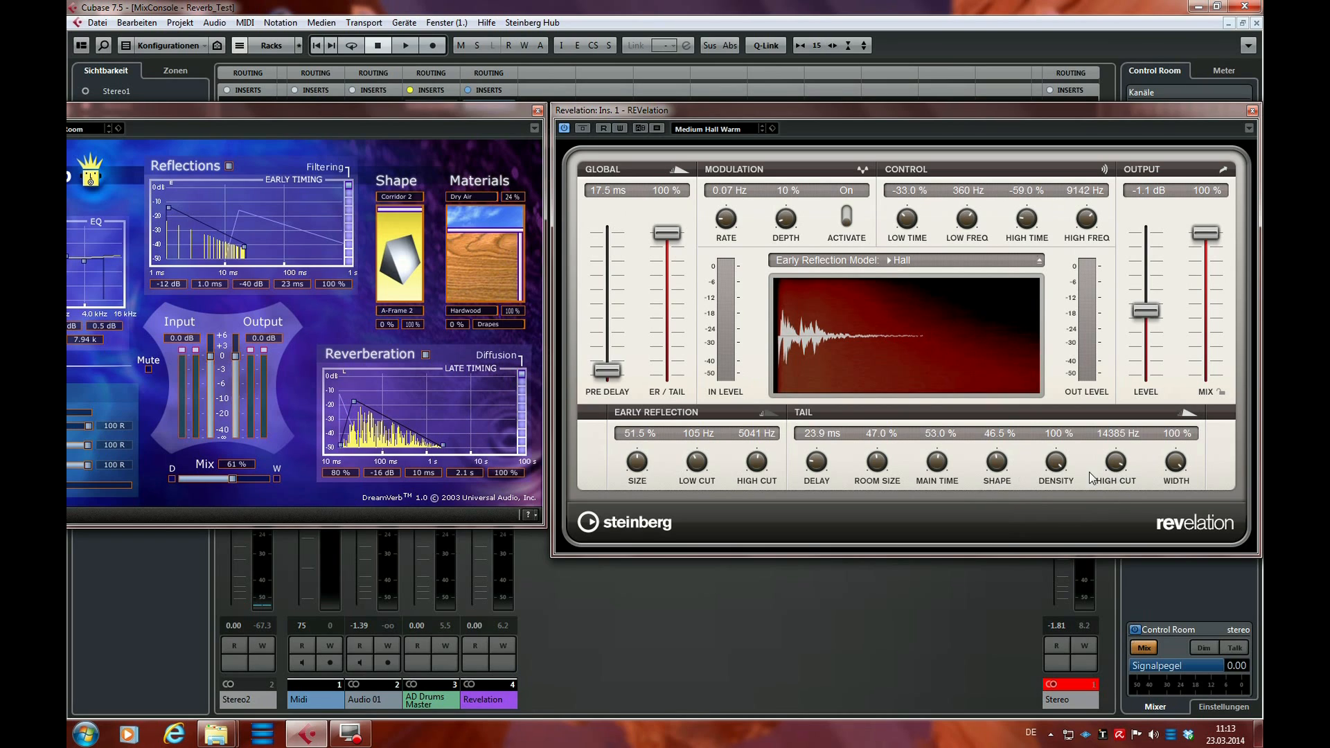
drag(512, 264, 483, 261)
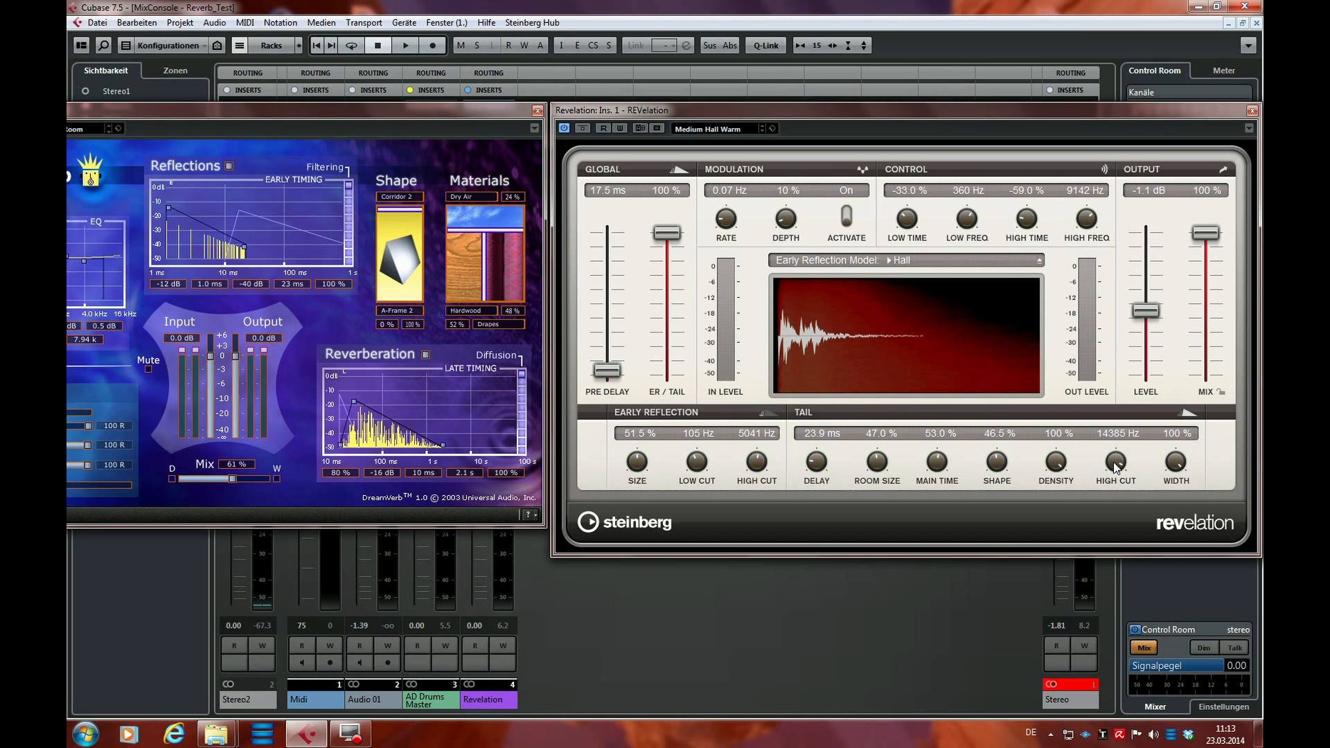
Lower REVelation's tail high cut to 5516 Hz, try the tail width at 0 %, and return the width to 100 %
drag(1115, 465, 1112, 485)
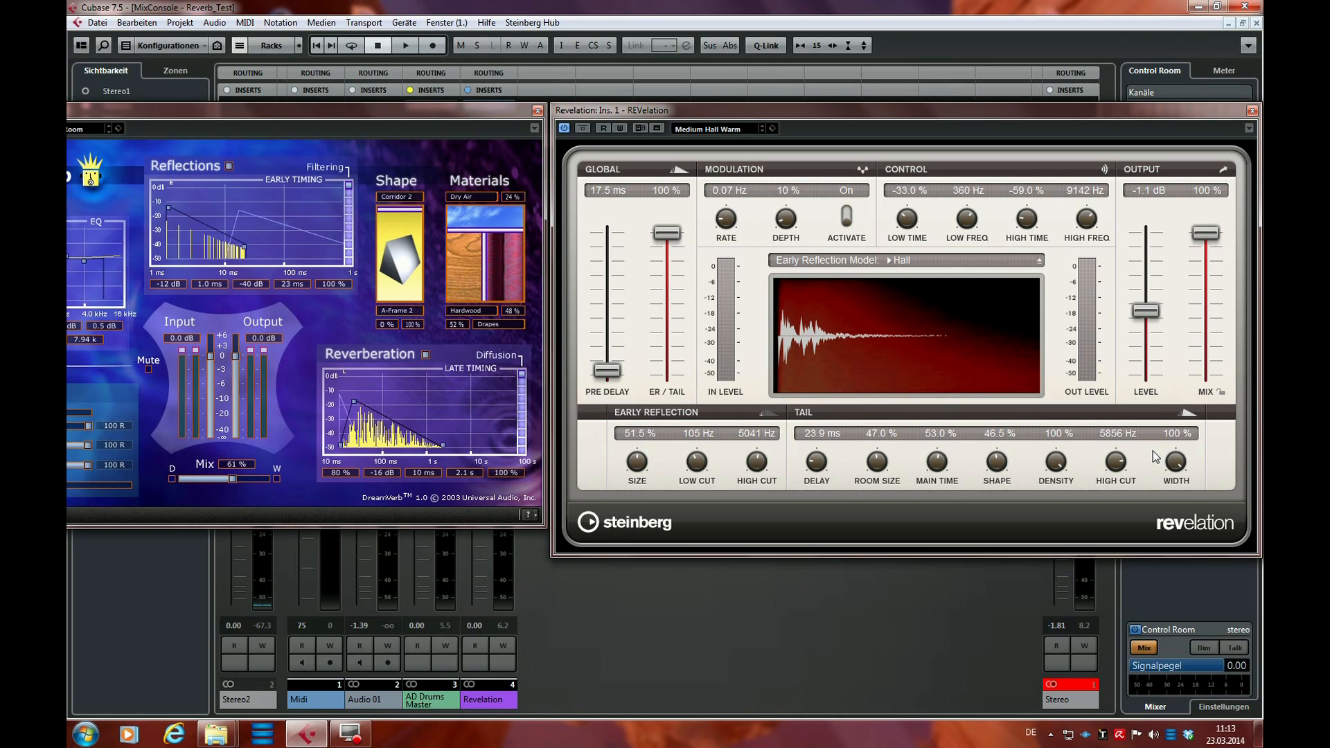
drag(1122, 468, 1137, 611)
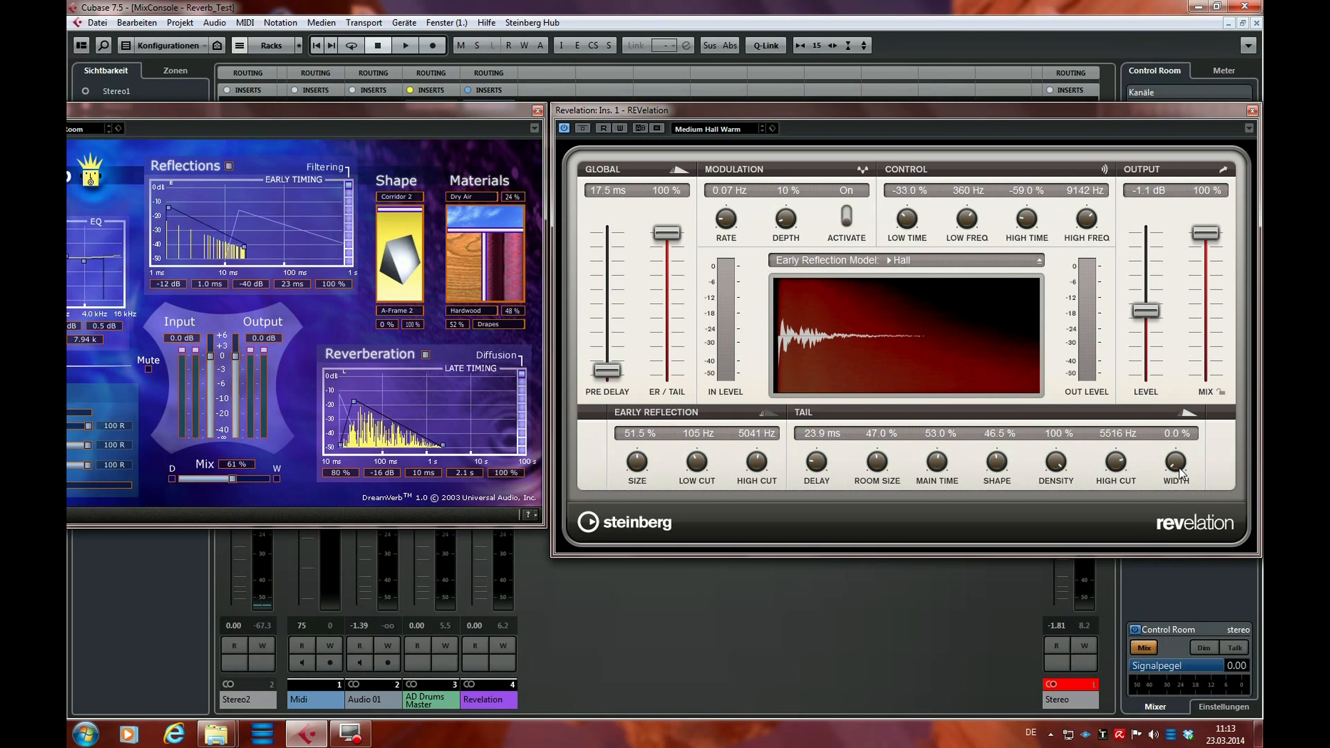
drag(1179, 473, 1200, 334)
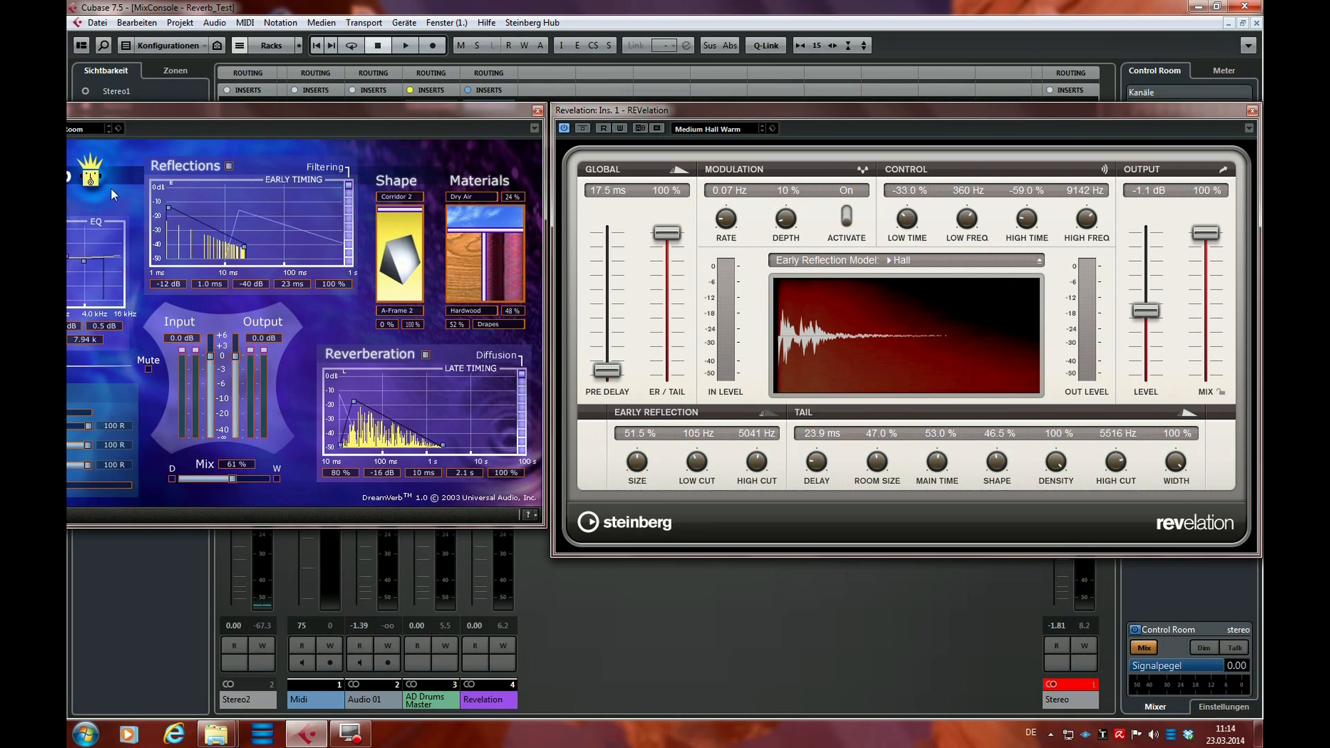
Bring the whole DreamVerb window into view to examine its Resonance EQ and Positioning sections, and move it back
drag(239, 110, 459, 116)
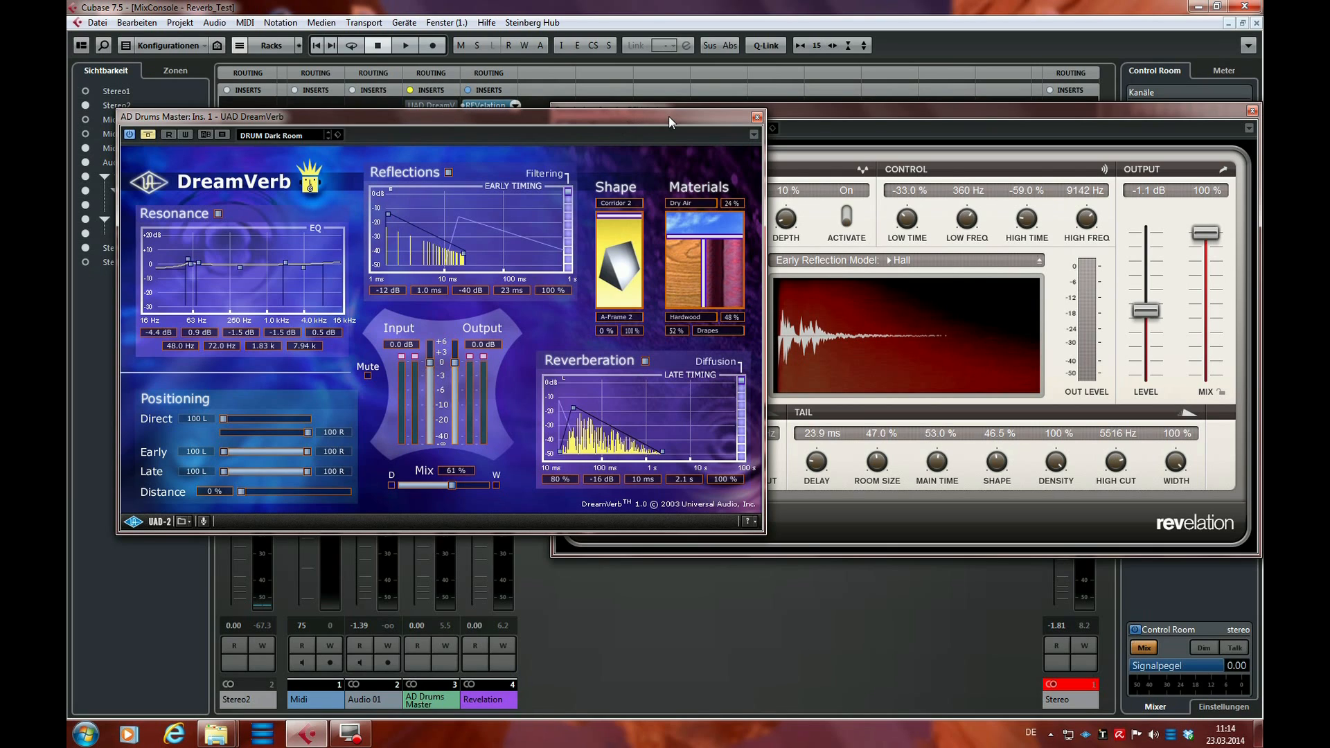
drag(728, 111, 512, 105)
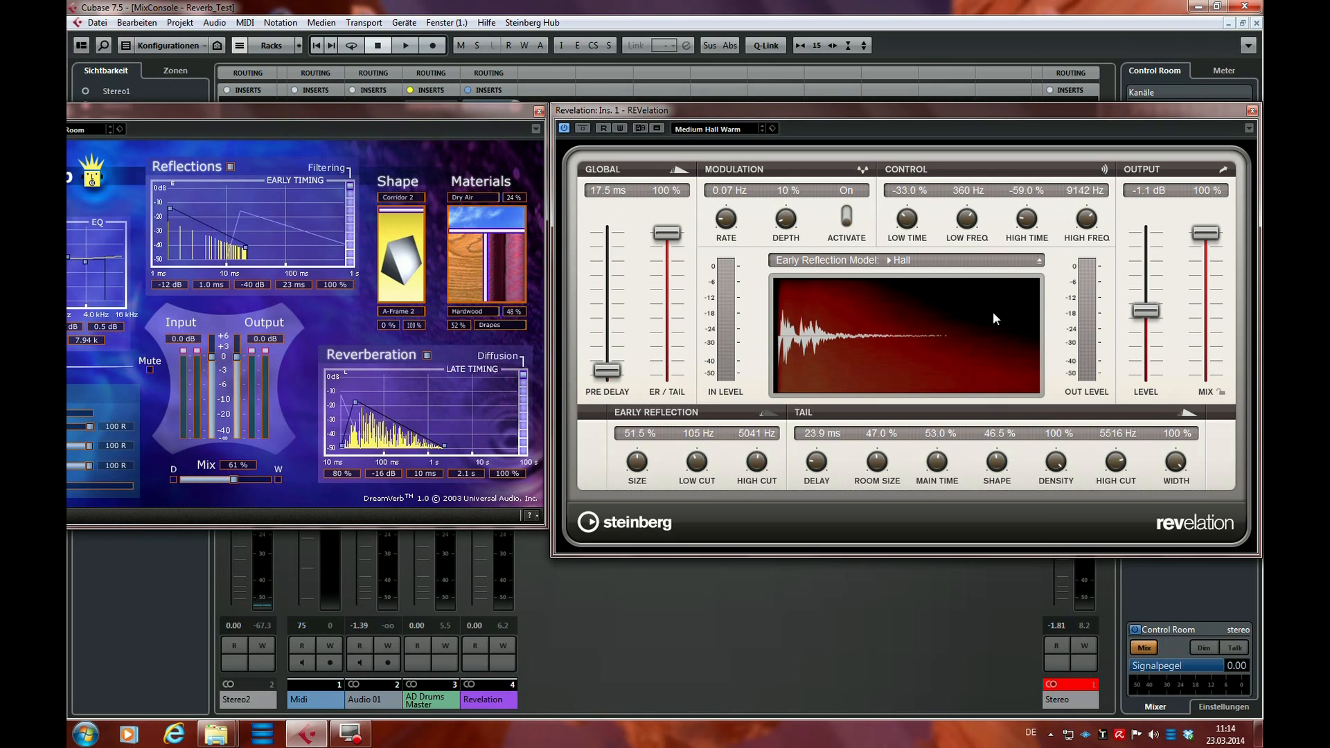
Sweep REVelation's control low frequency down to 55 Hz, and try its high frequency at 4083 Hz and 9355 Hz
drag(967, 219, 962, 265)
mouse_move(967, 220)
mouse_down()
mouse_move(970, 188)
mouse_move(967, 211)
mouse_up()
drag(974, 236, 977, 186)
drag(967, 223, 966, 321)
drag(972, 230, 978, 182)
drag(974, 233, 971, 411)
click(962, 220)
drag(1089, 219, 1085, 272)
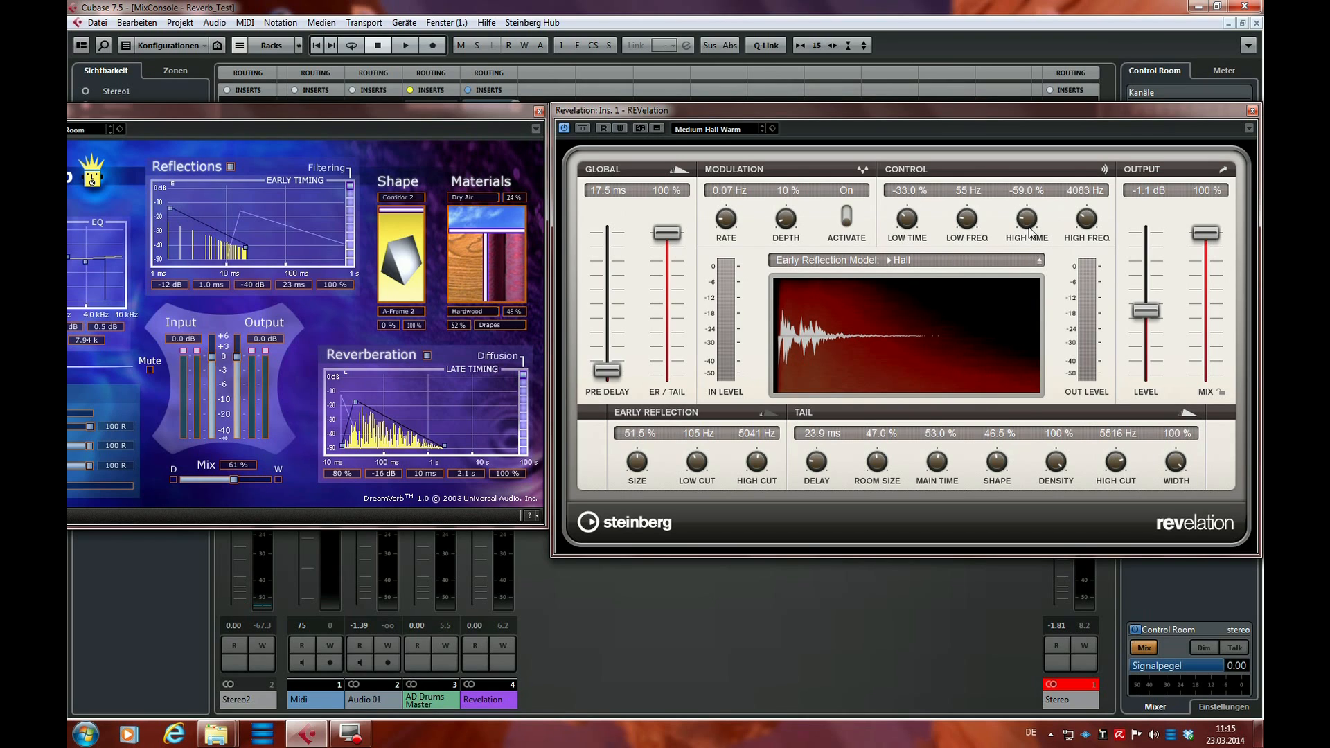
drag(1086, 219, 1099, 181)
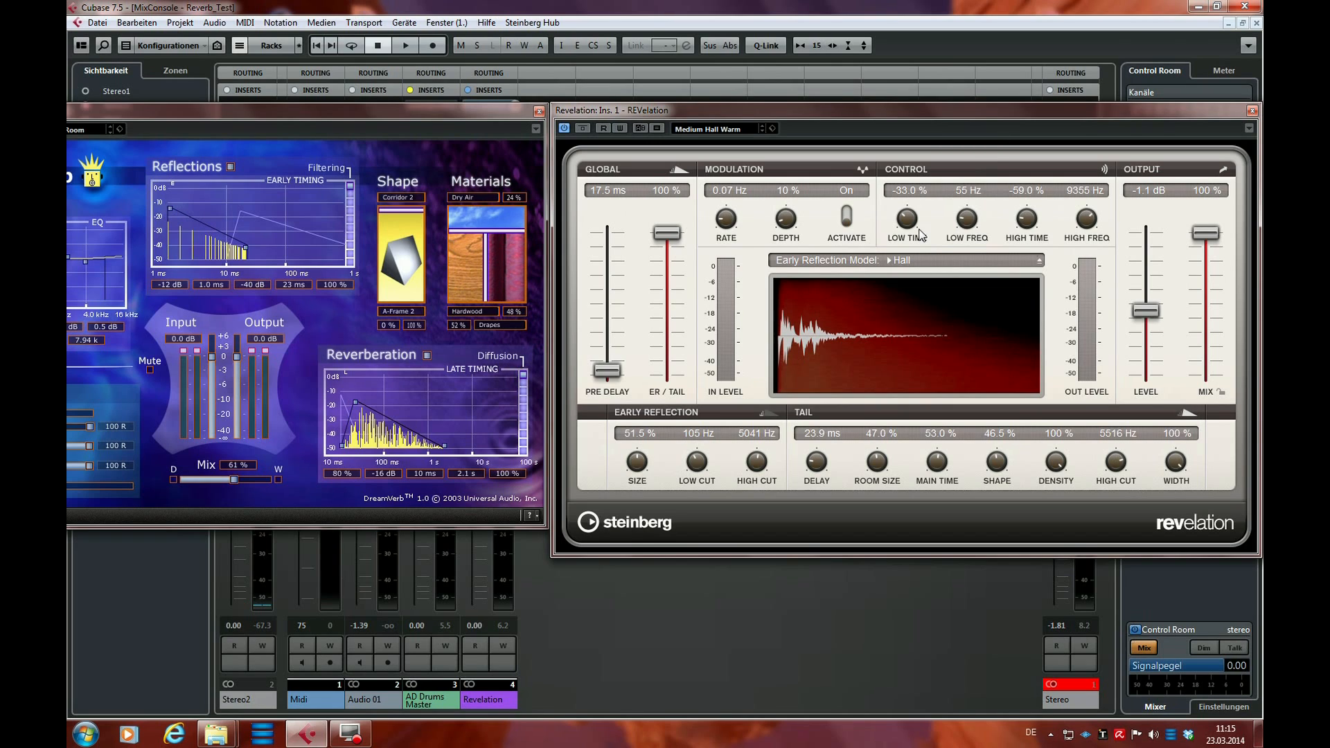
Set REVelation's control low frequency to 296 Hz, low time to -61 %, high frequency to 5024 Hz and high time to 0 %
drag(968, 220, 979, 175)
drag(909, 228, 916, 213)
drag(909, 220, 905, 241)
mouse_move(908, 224)
mouse_down()
mouse_move(922, 181)
mouse_move(909, 221)
mouse_up()
drag(908, 220, 904, 286)
drag(1089, 220, 1040, 194)
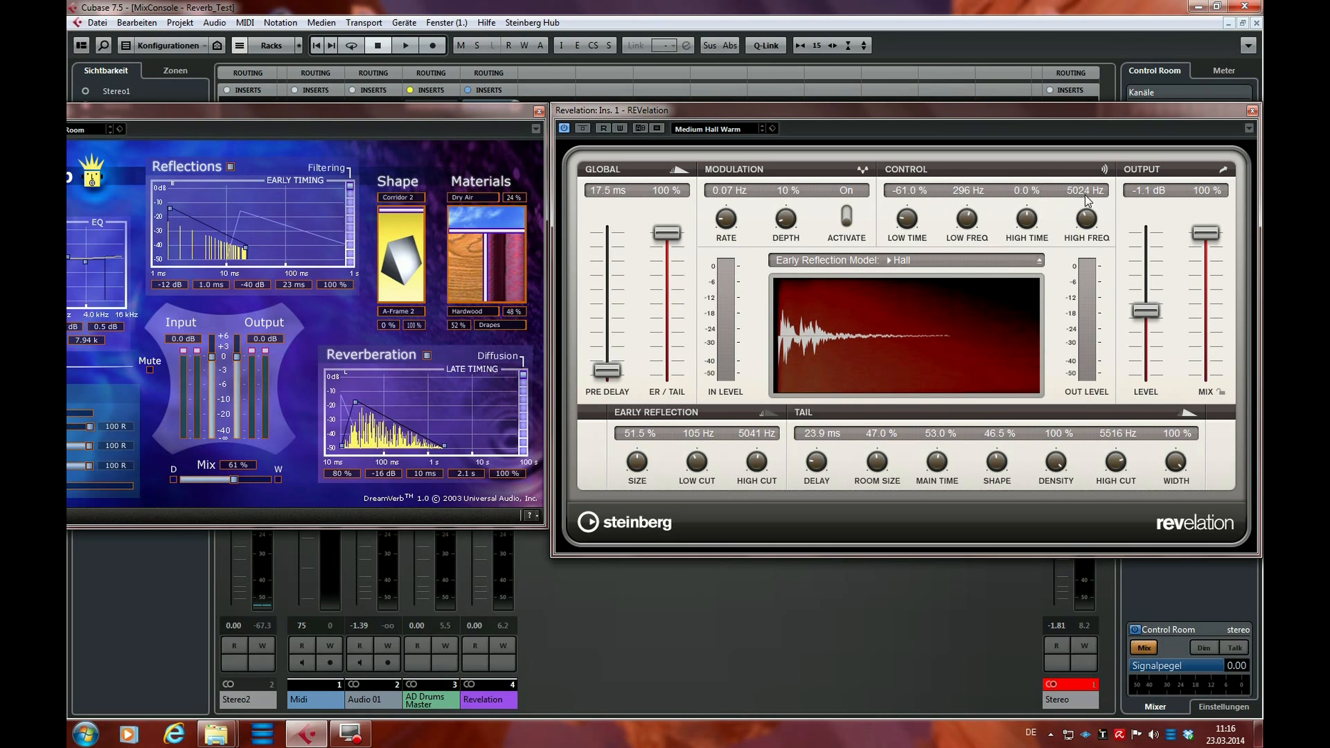
Sweep REVelation's control high frequency, settle on 5082 Hz, and raise the high time to 81 %
drag(1086, 219, 1089, 276)
drag(1086, 223, 1117, 94)
drag(1093, 202, 1074, 298)
drag(1028, 227, 1040, 178)
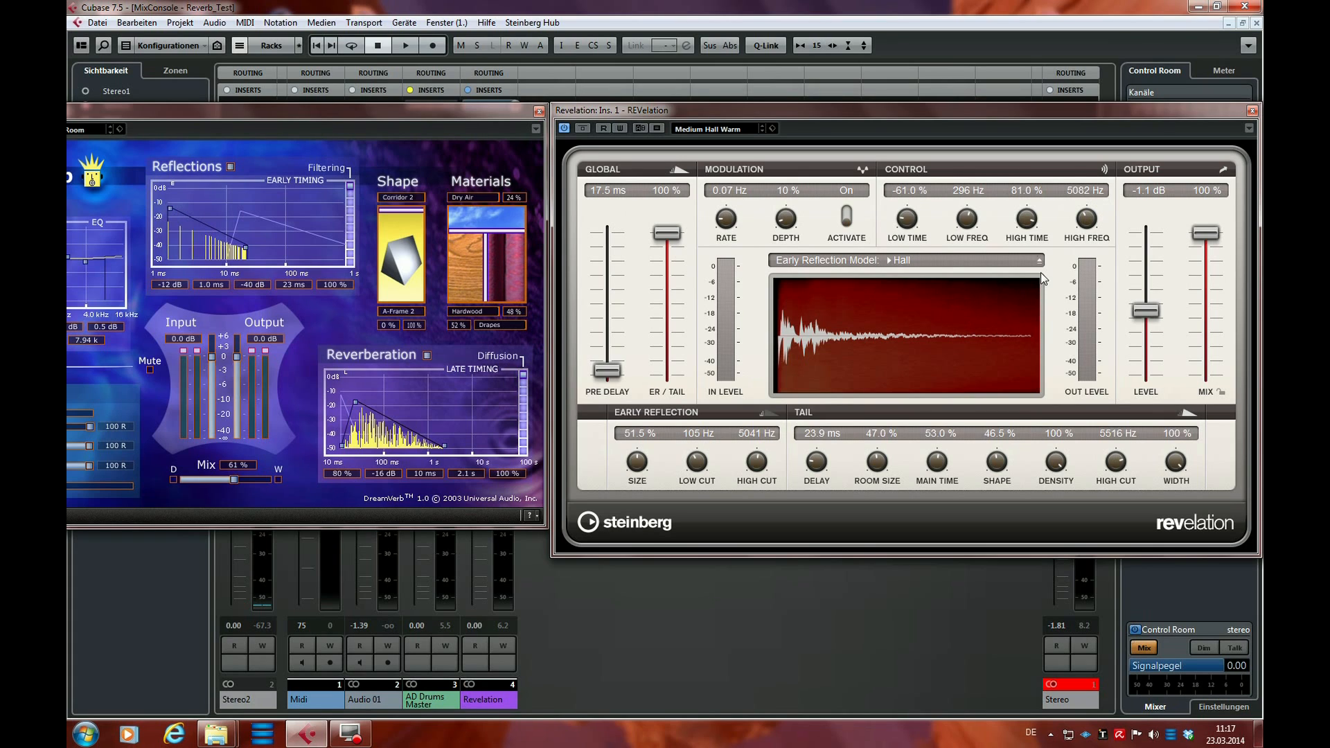
Compare REVelation's control high time at -71 %, 100 % and 51 %
drag(1029, 220, 1019, 314)
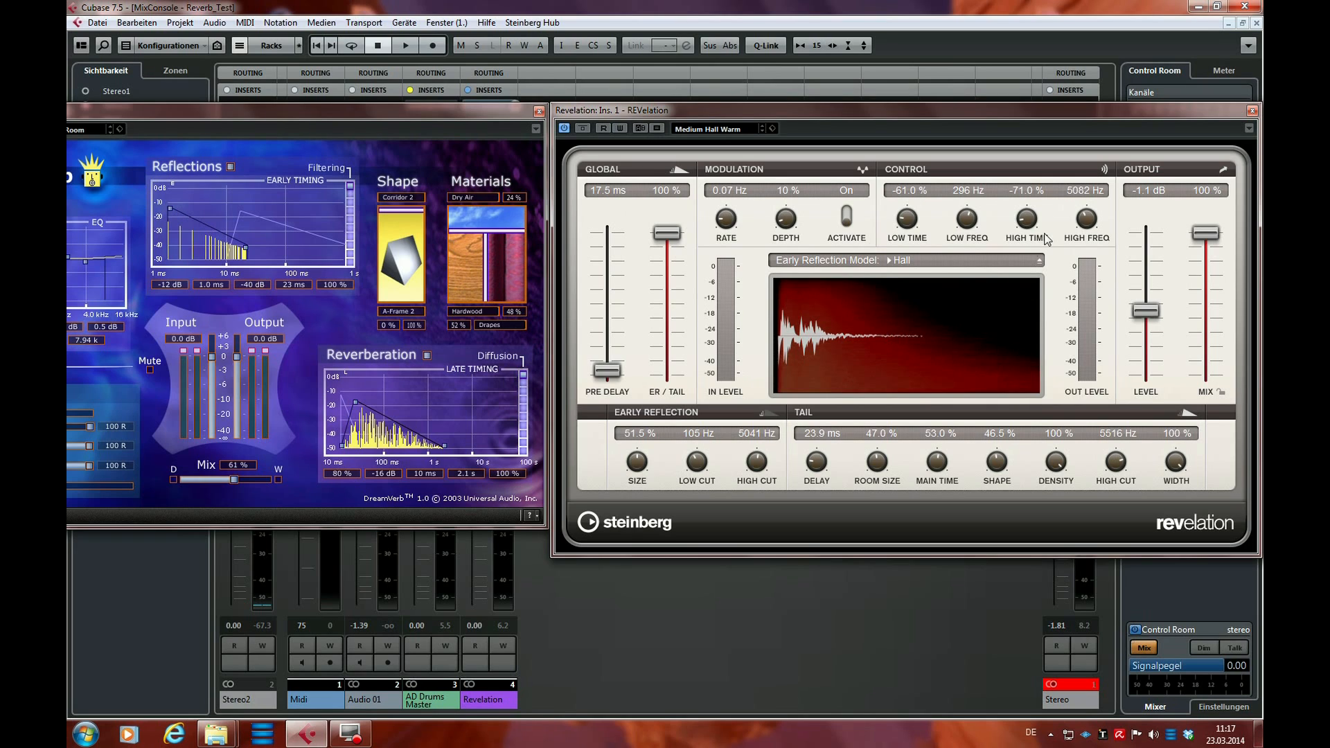
drag(1039, 225, 1022, 272)
drag(1026, 223, 1077, 6)
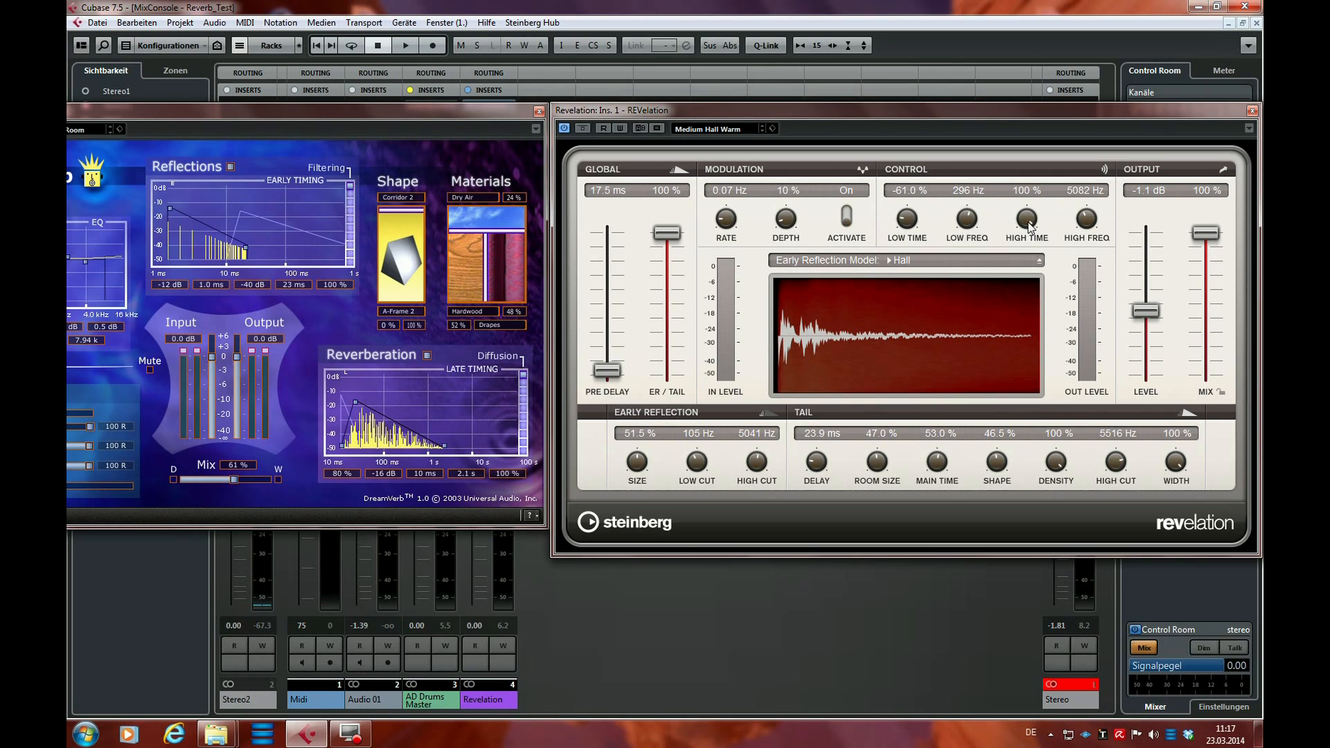
drag(1029, 232, 1032, 244)
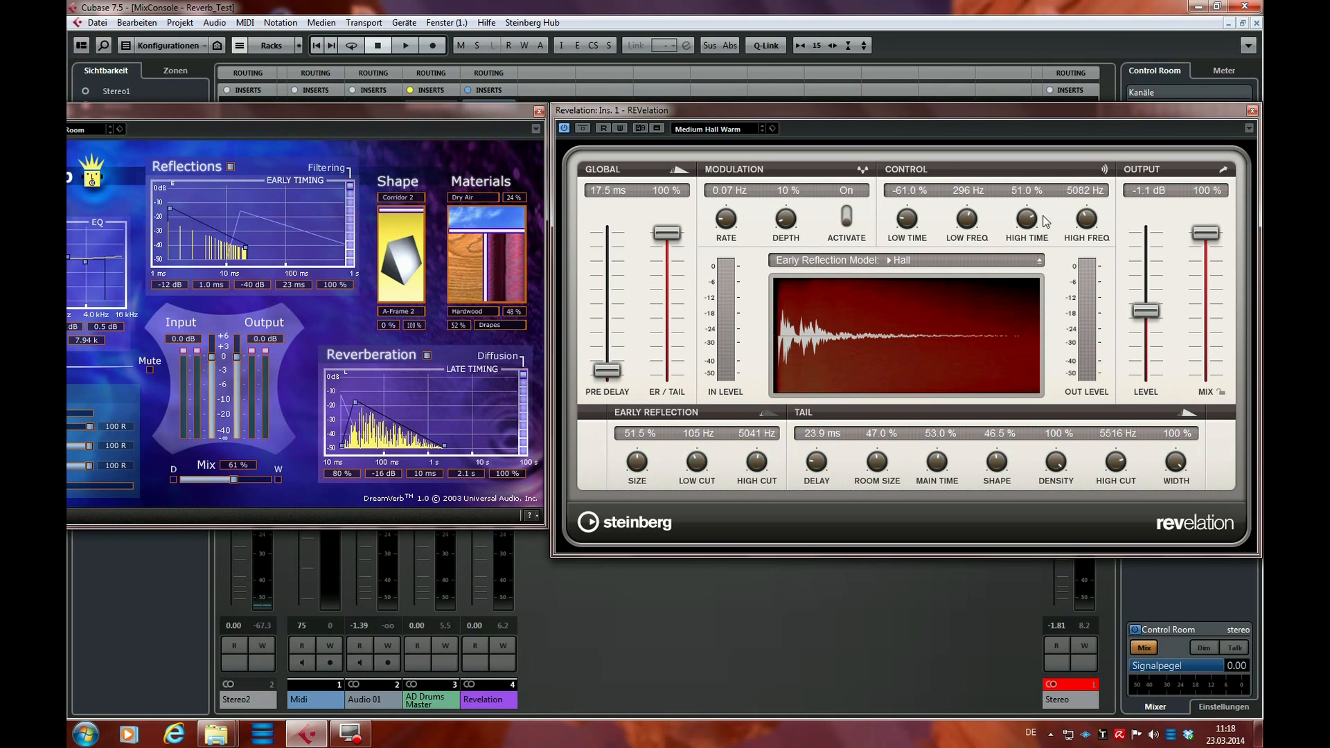
Set REVelation's control high frequency to 5200 Hz, high time to -19 %, low frequency to 76 Hz and low time to 9 %
drag(1089, 223, 1030, 227)
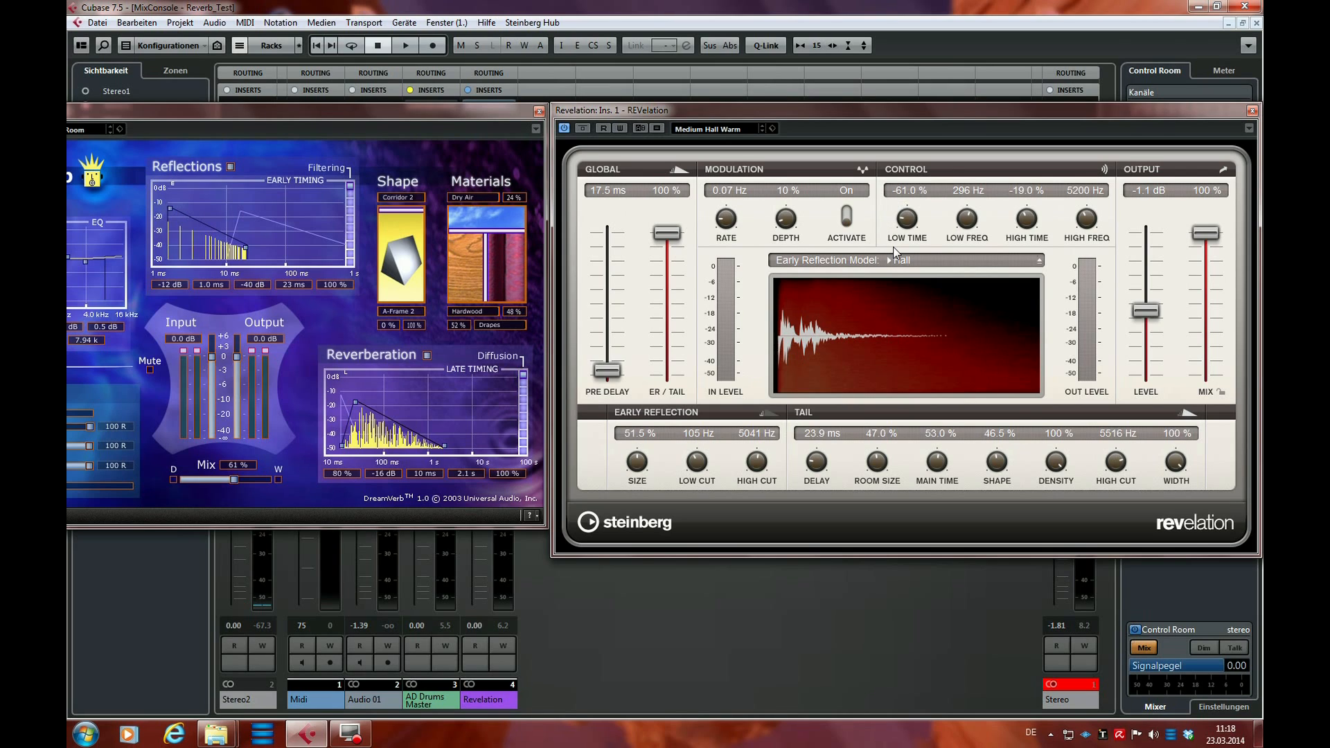
drag(968, 220, 913, 222)
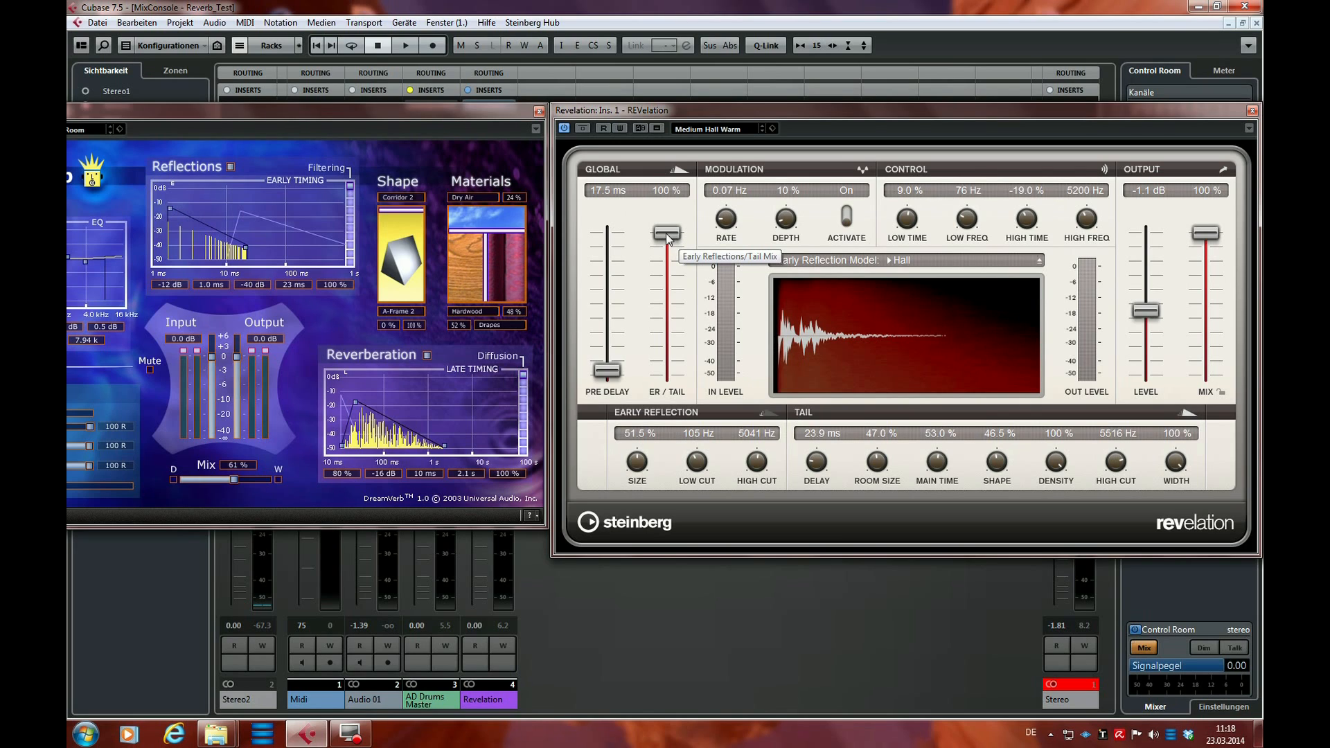
Lower REVelation's ER/Tail mix to 40 % and turn its modulation off
drag(666, 238, 677, 325)
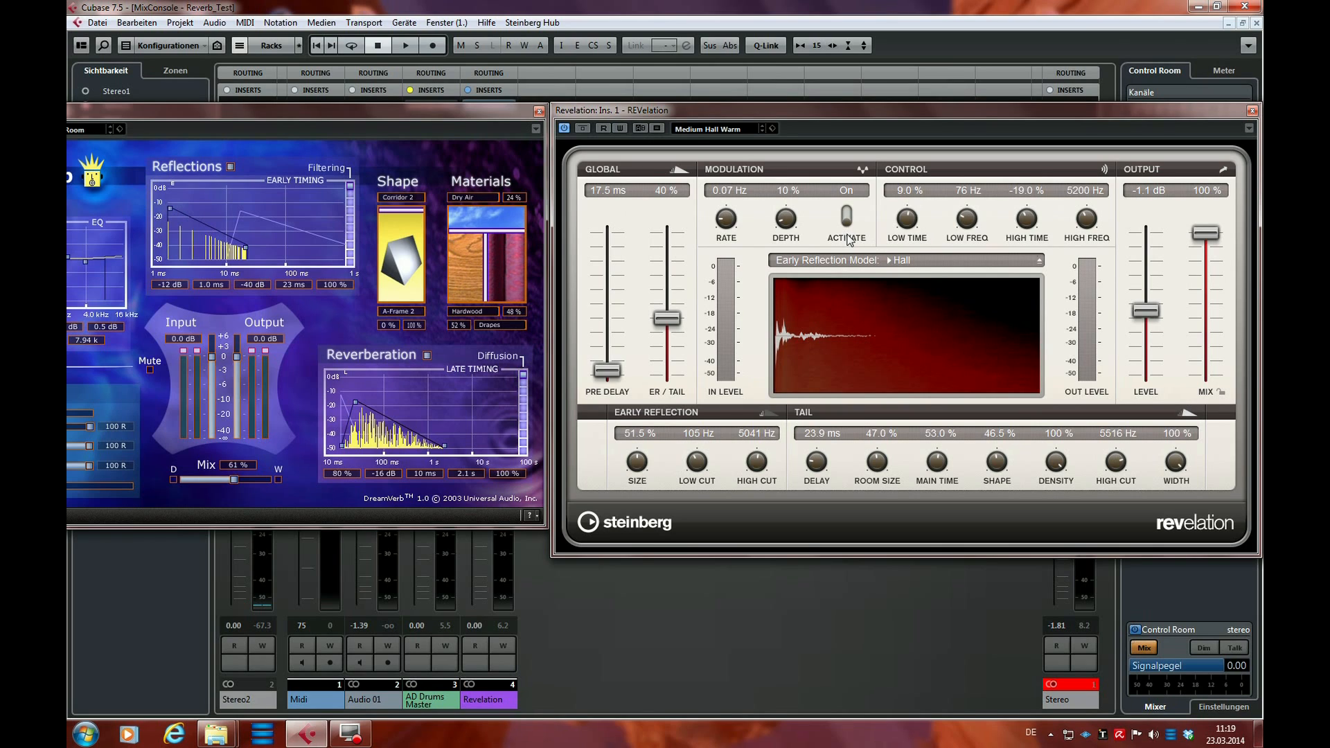
click(847, 217)
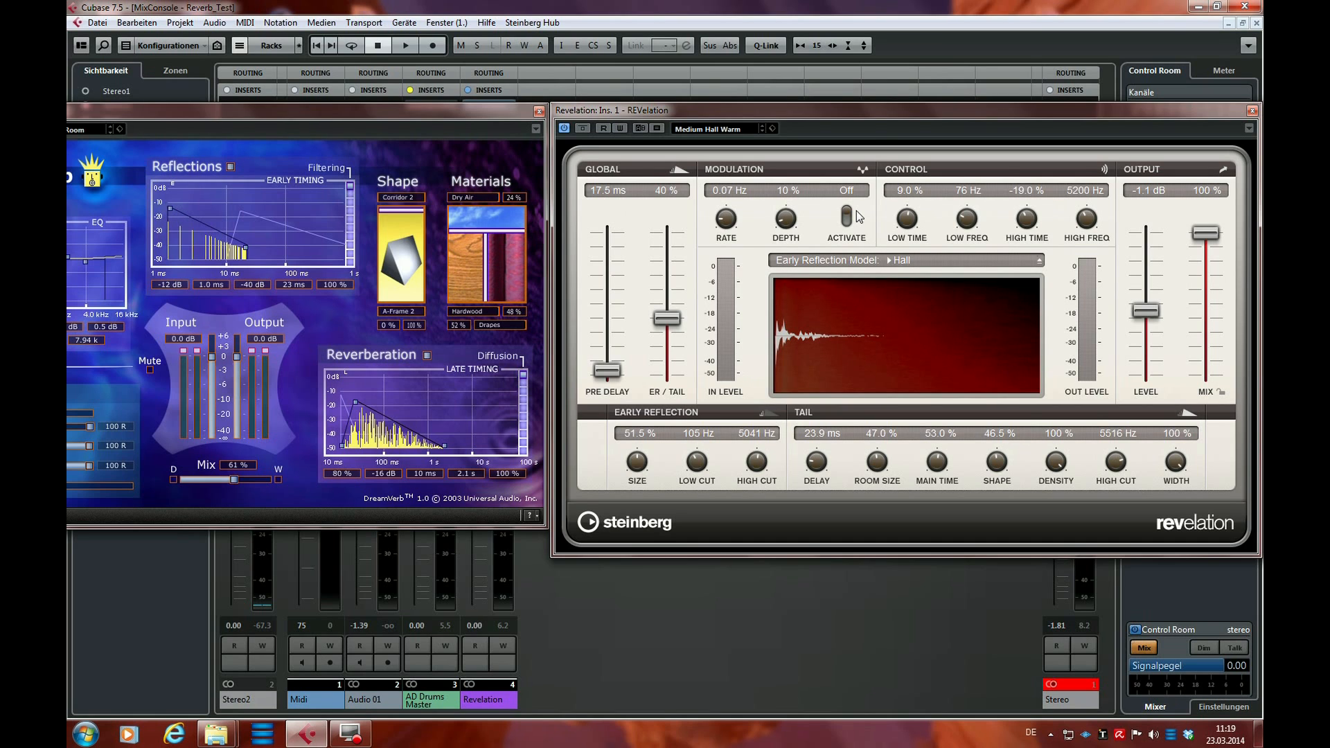
Shift the REVelation and DreamVerb windows slightly down and apart, play the drums to hear the adjusted reverb, and stop playback
drag(877, 112, 888, 130)
drag(473, 115, 474, 130)
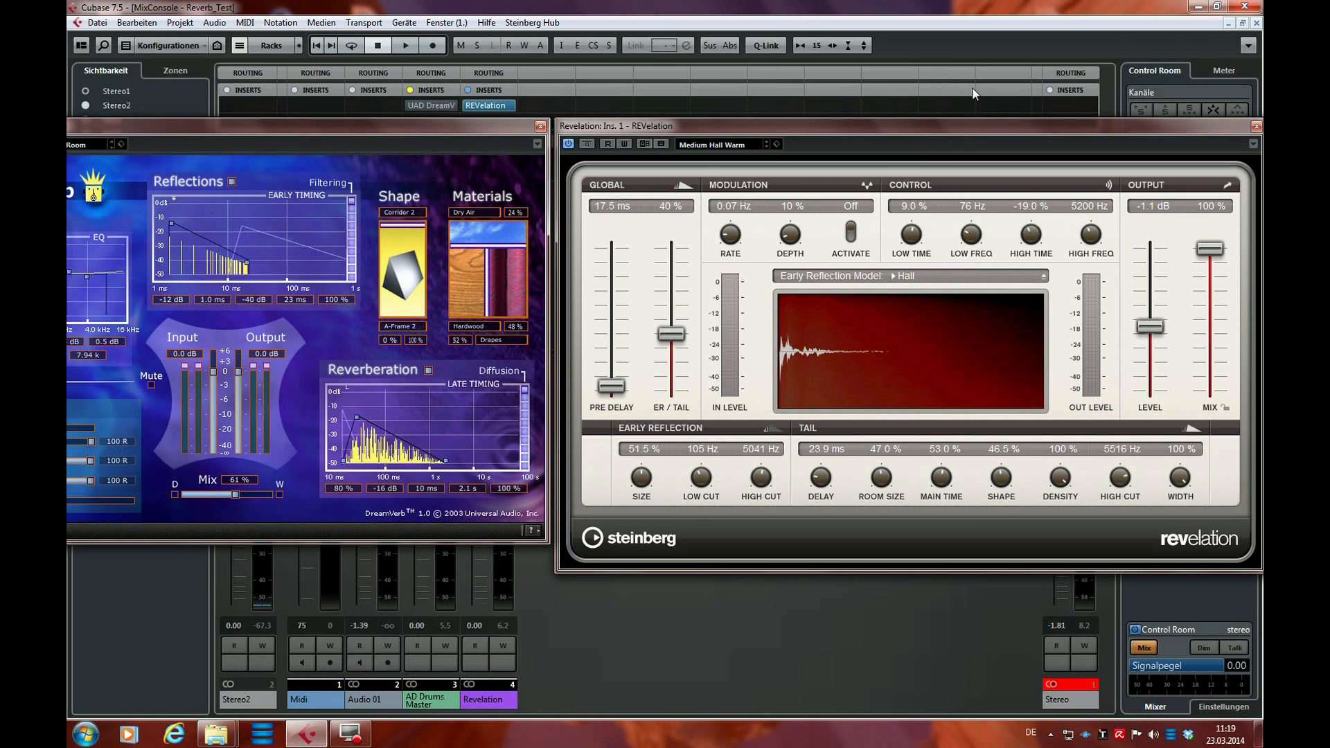
mouse_move(517, 130)
mouse_down()
mouse_move(495, 150)
mouse_move(497, 131)
mouse_up()
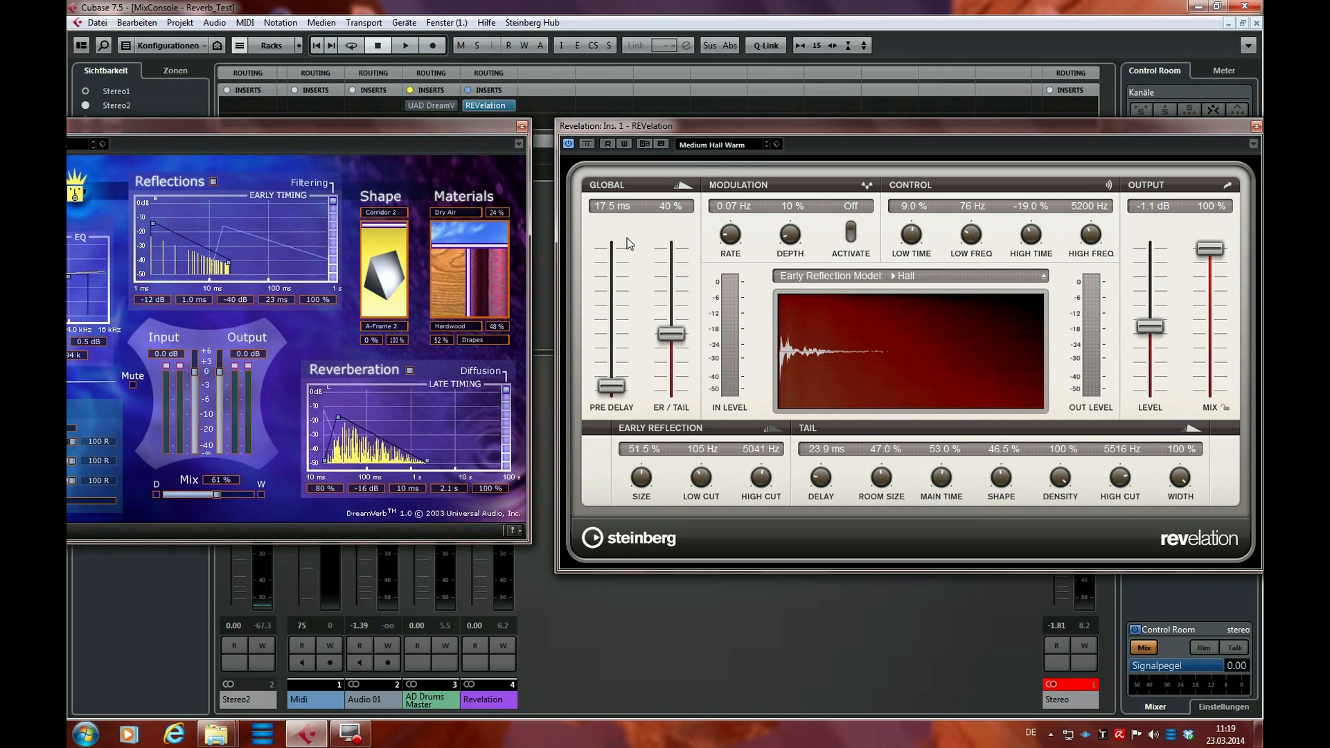
key(space)
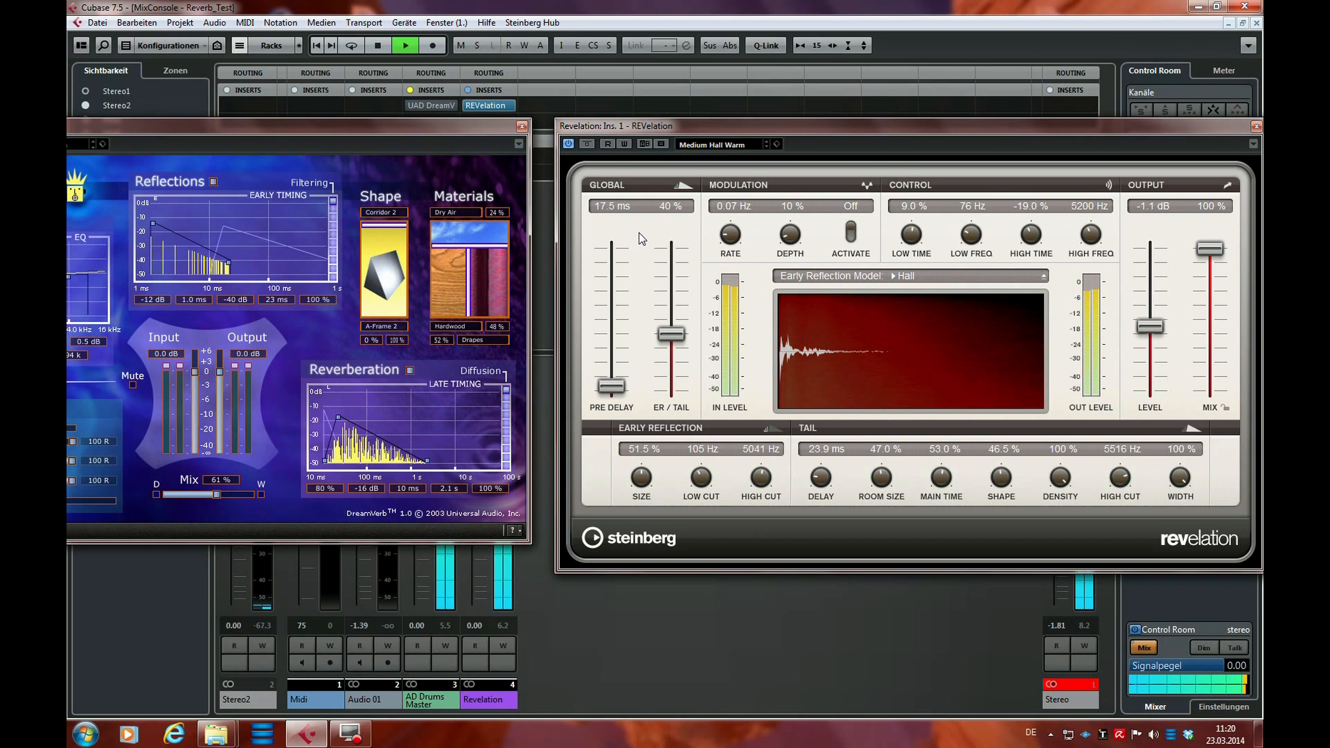
key(space)
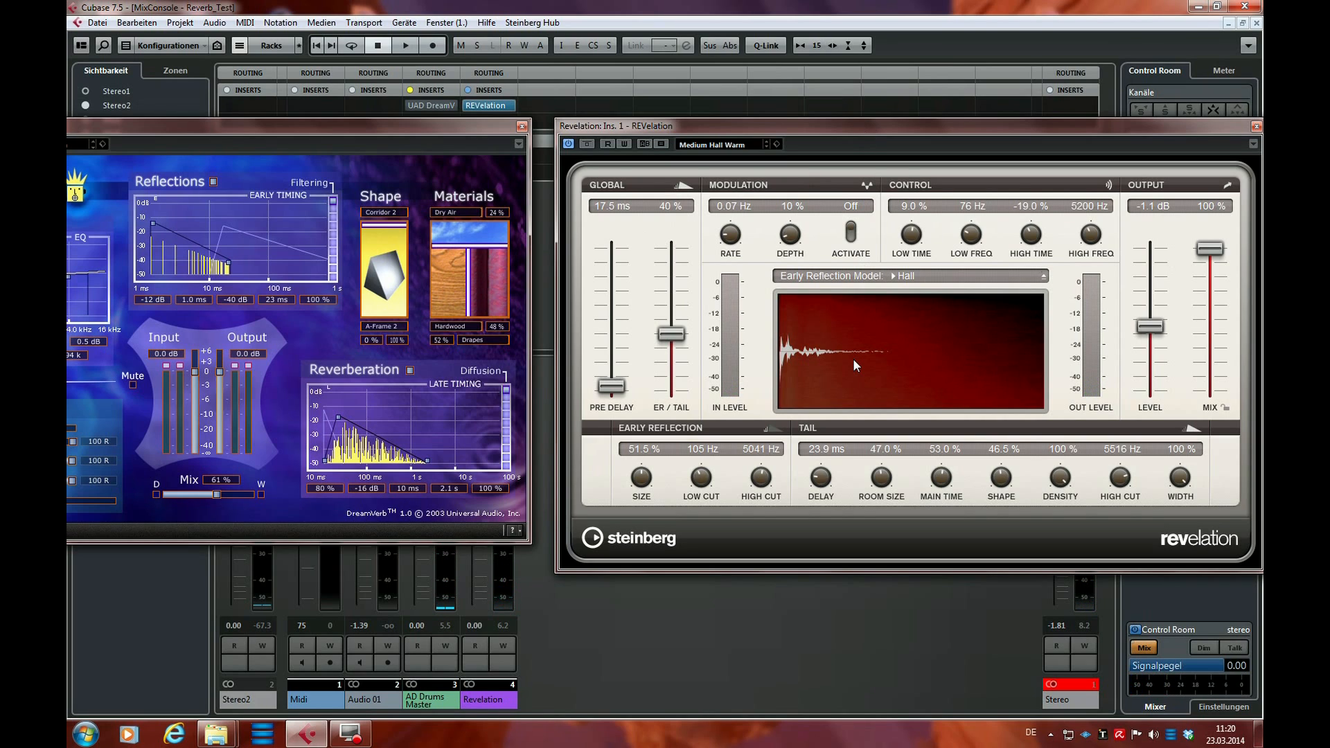
Lower REVelation's ER/Tail mix to 14 % while listening to the drums, and stop playback
drag(670, 337, 678, 365)
key(space)
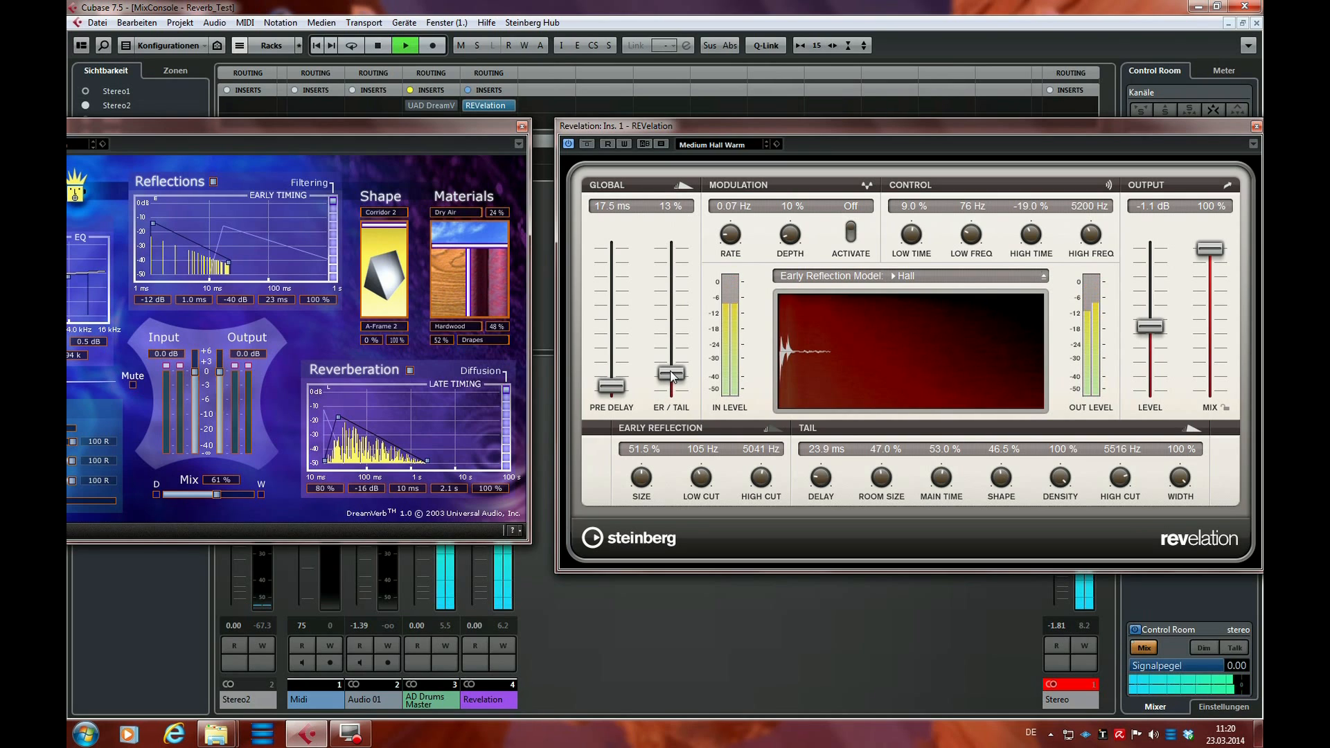
click(673, 370)
key(space)
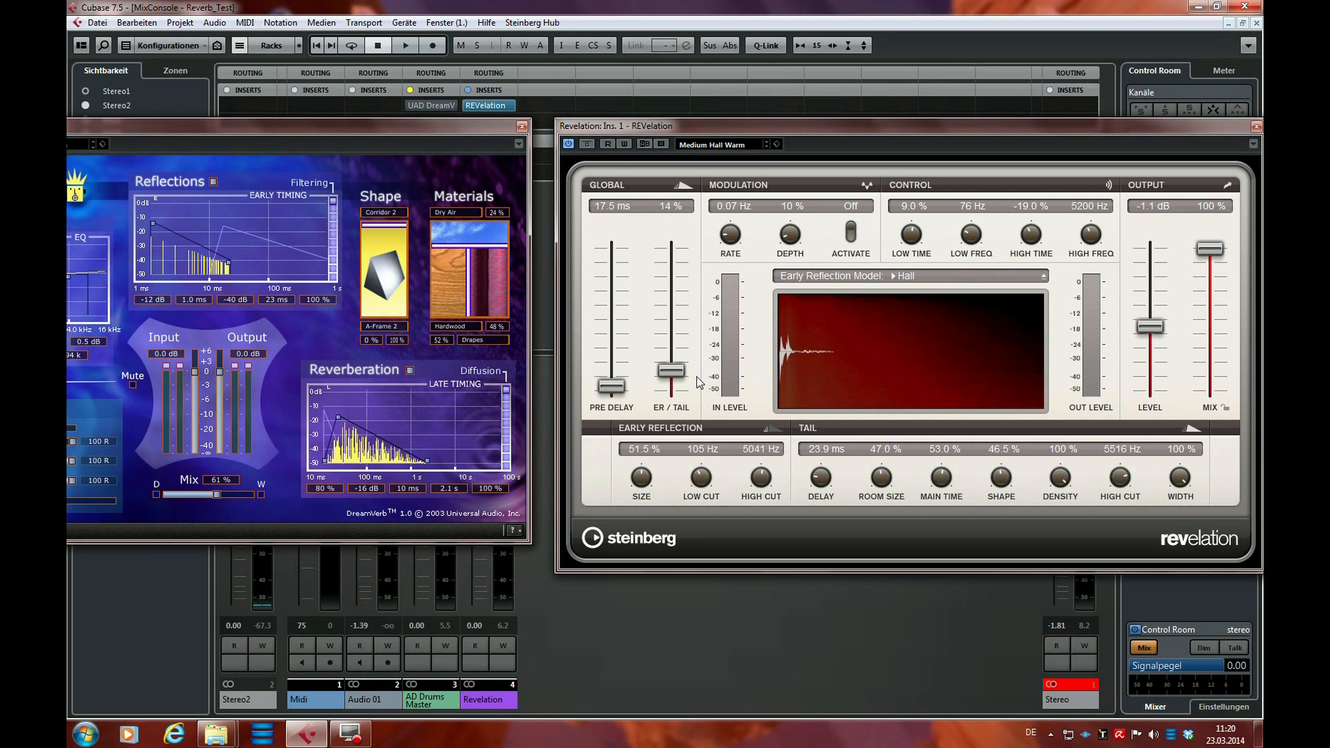
Raise REVelation's ER/Tail mix during playback, bring it back to 15 %, stop, and place the DreamVerb window beside REVelation
key(space)
drag(679, 375, 678, 302)
drag(679, 294, 682, 372)
key(space)
drag(300, 125, 582, 115)
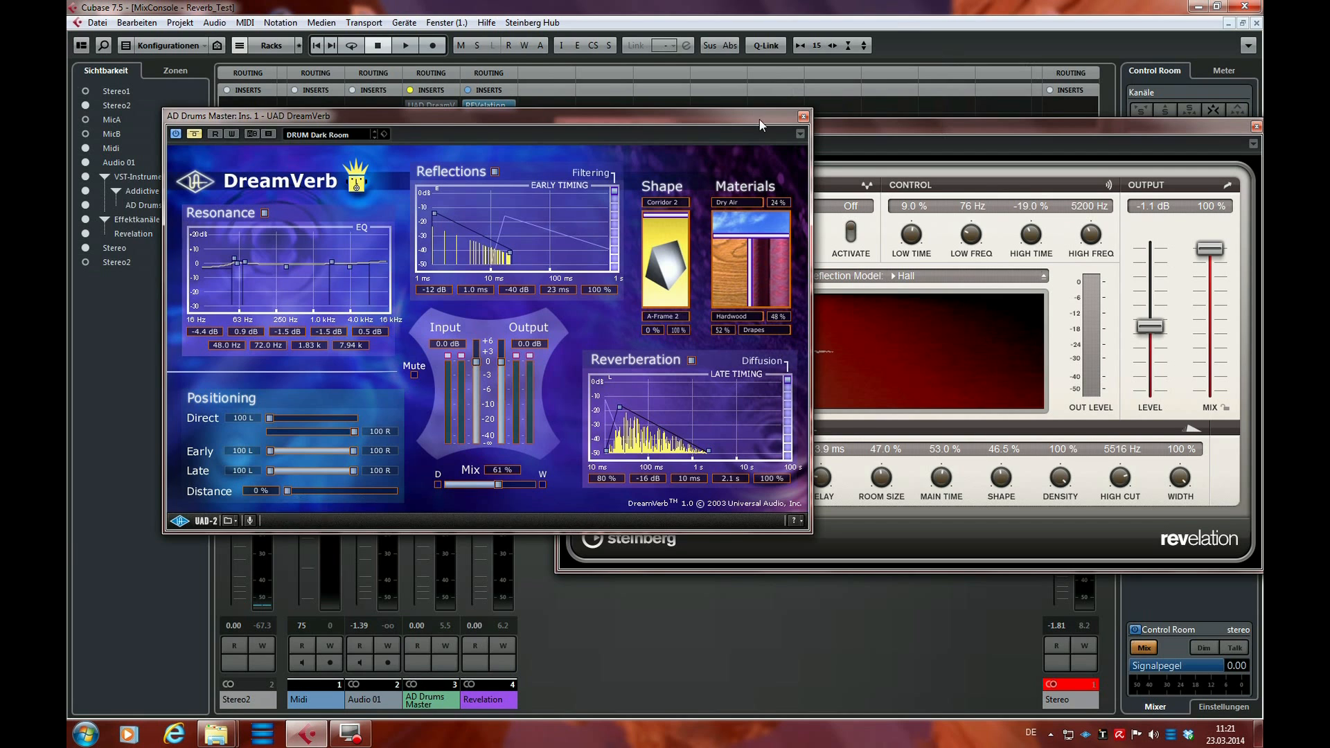
drag(759, 125, 493, 133)
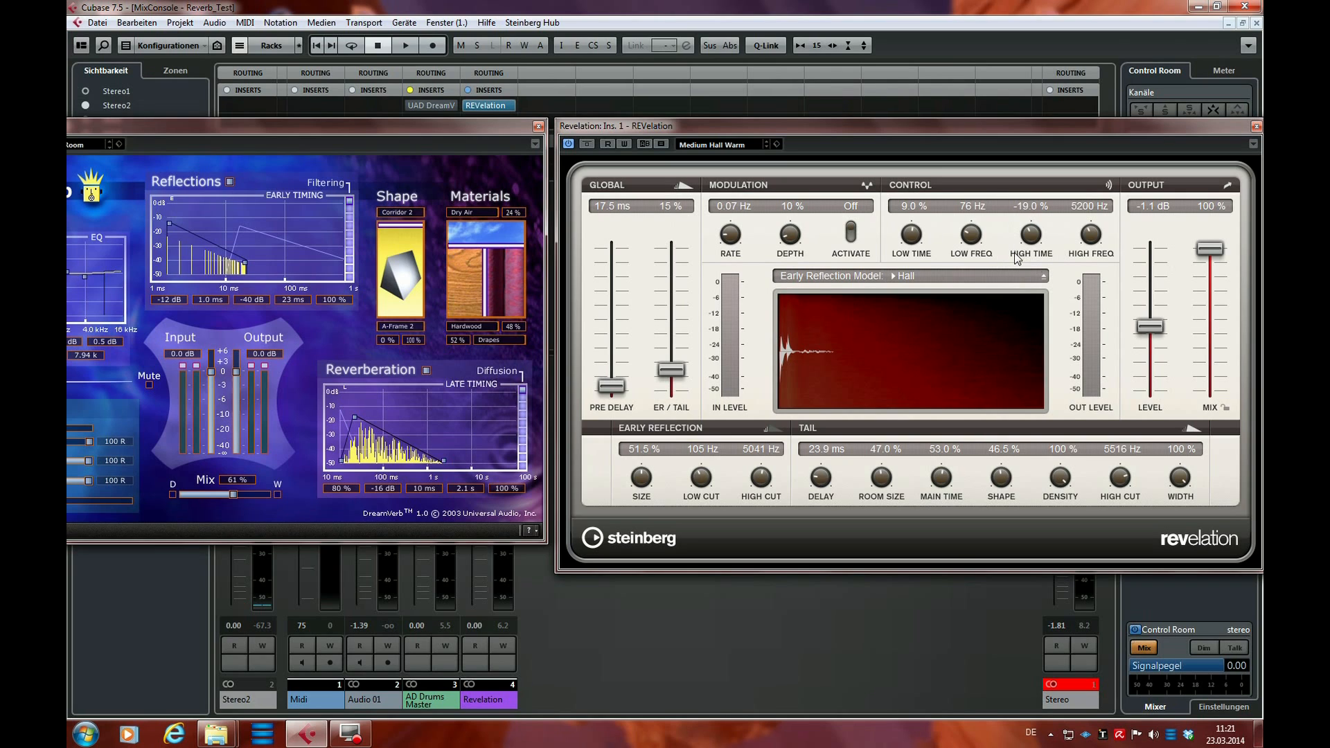
Play the drums with REVelation's ER/Tail mix at 100 %, high time at -60 % and tail high cut at 2769 Hz, and stop playback
key(space)
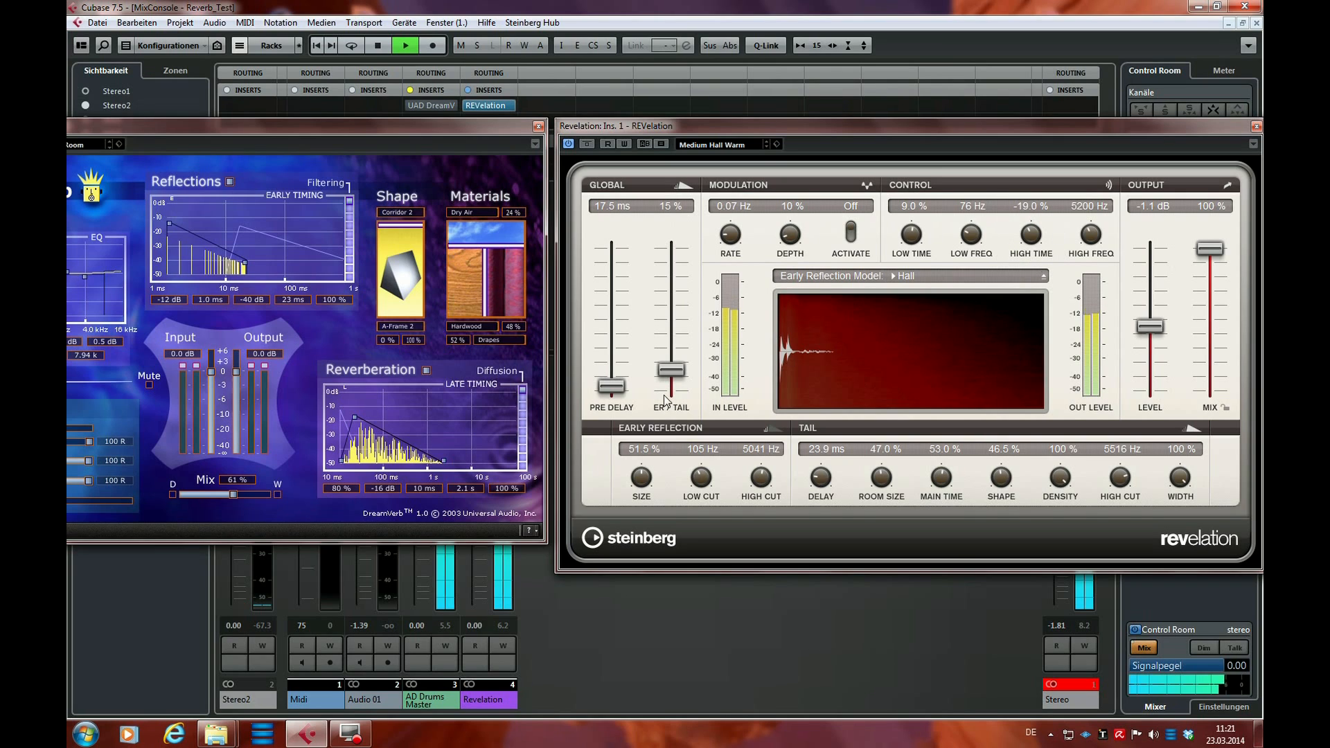
drag(668, 371, 669, 244)
drag(1027, 230, 1025, 273)
mouse_move(1117, 481)
mouse_down()
mouse_move(1117, 530)
mouse_move(1124, 459)
mouse_up()
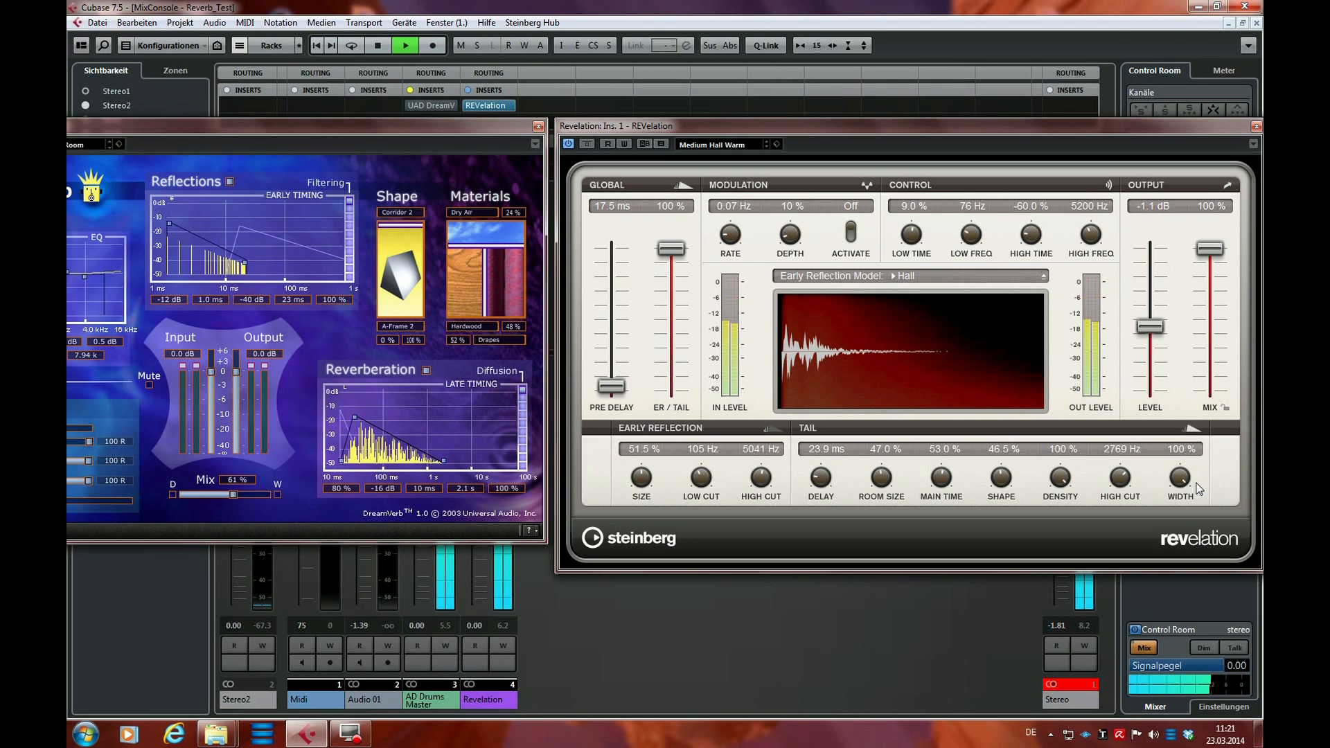
key(space)
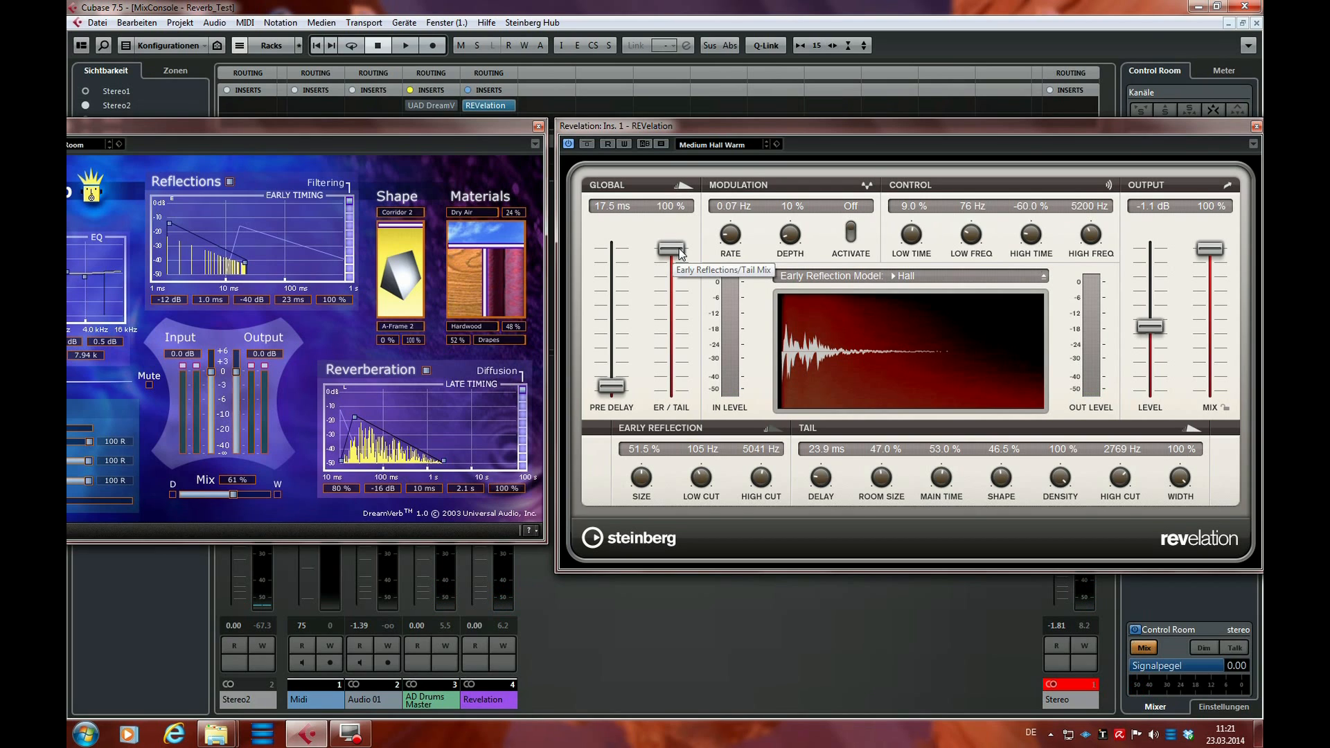
Set REVelation's ER/Tail mix to 18 %, high time to -19 % and tail high cut to 5353 Hz, and audition the drums
drag(675, 255, 677, 366)
drag(1032, 240, 1039, 215)
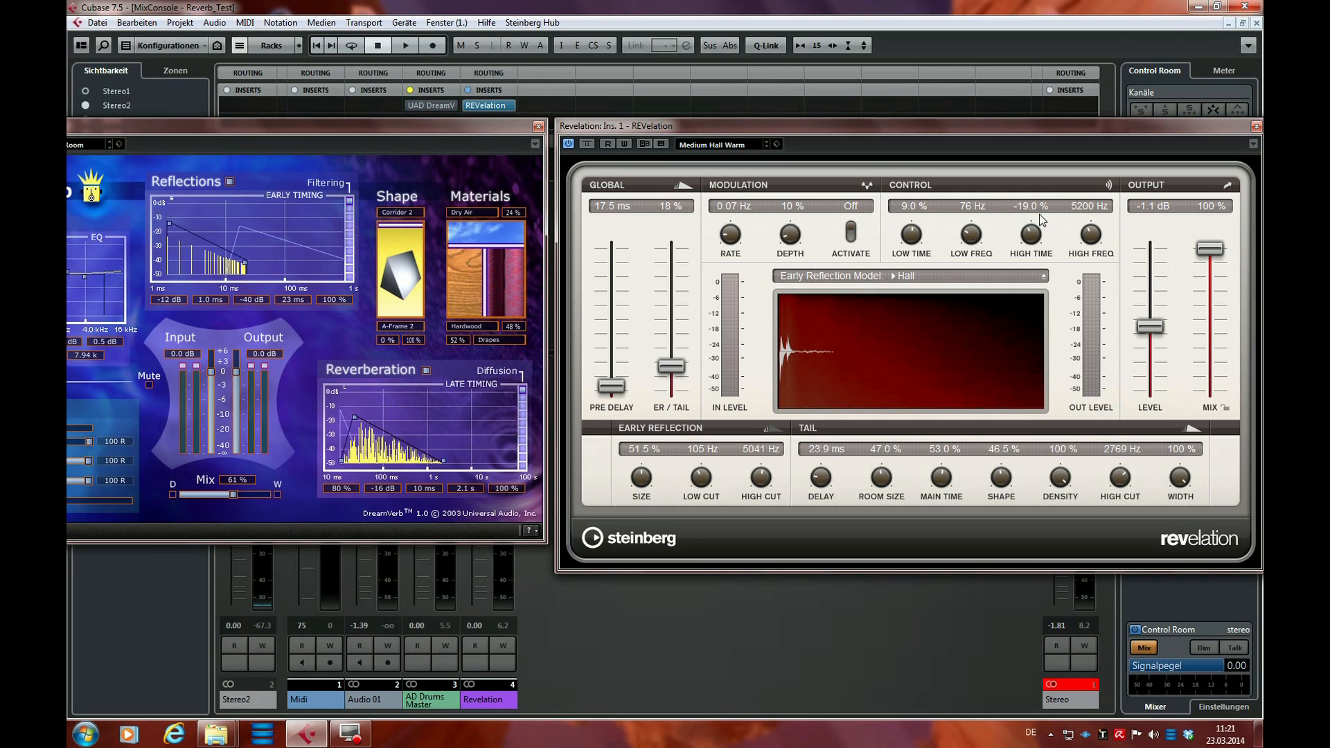
drag(1122, 484, 1124, 466)
key(space)
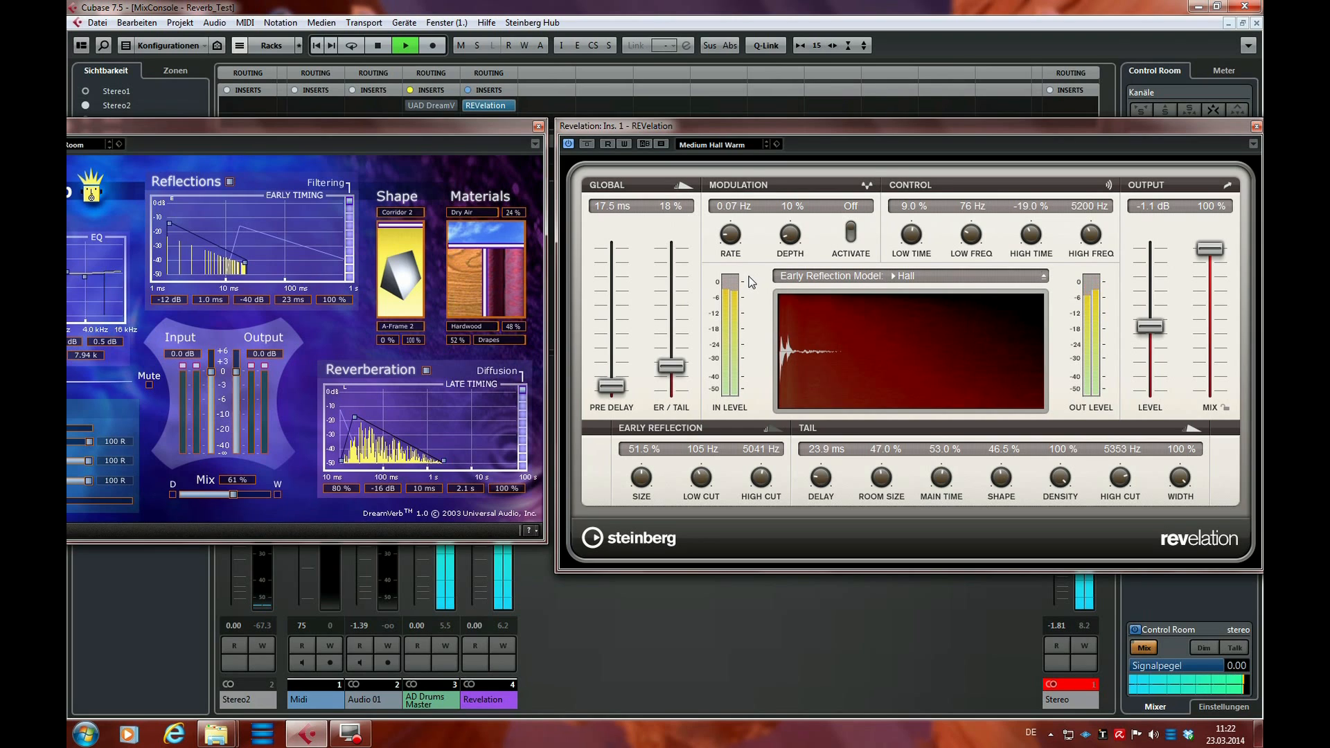
key(space)
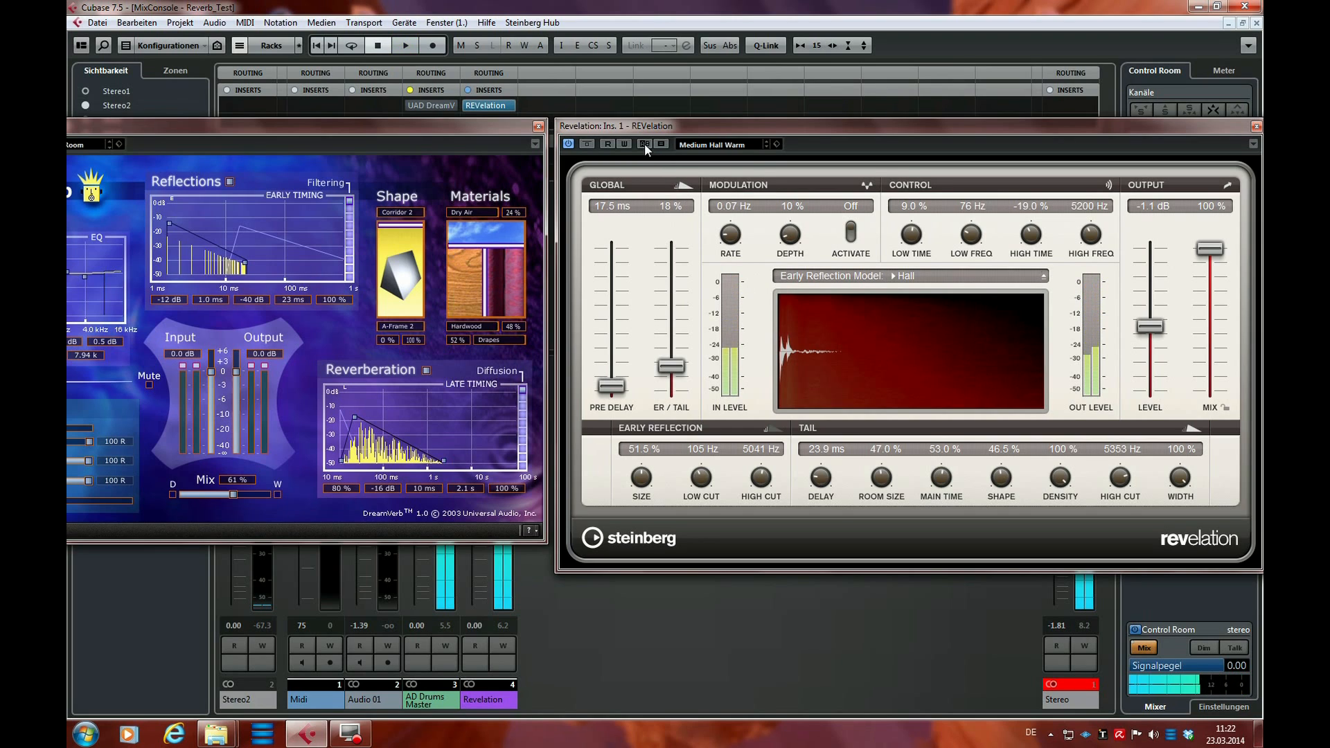
In REVelation's alternate A/B setting, set ER/Tail mix to 77 %, high time to -68 %, tail high cut to 3030 Hz and early reflection high cut to 4027 Hz
click(645, 144)
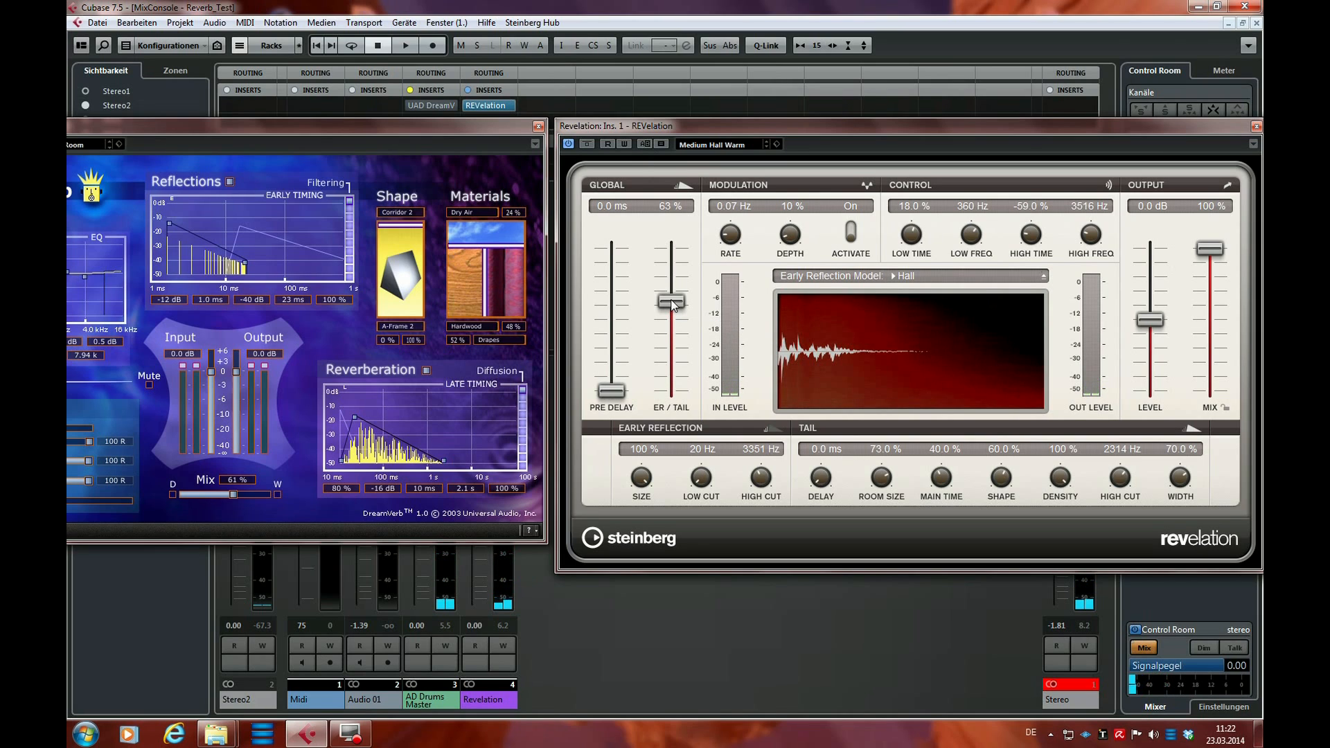
click(643, 143)
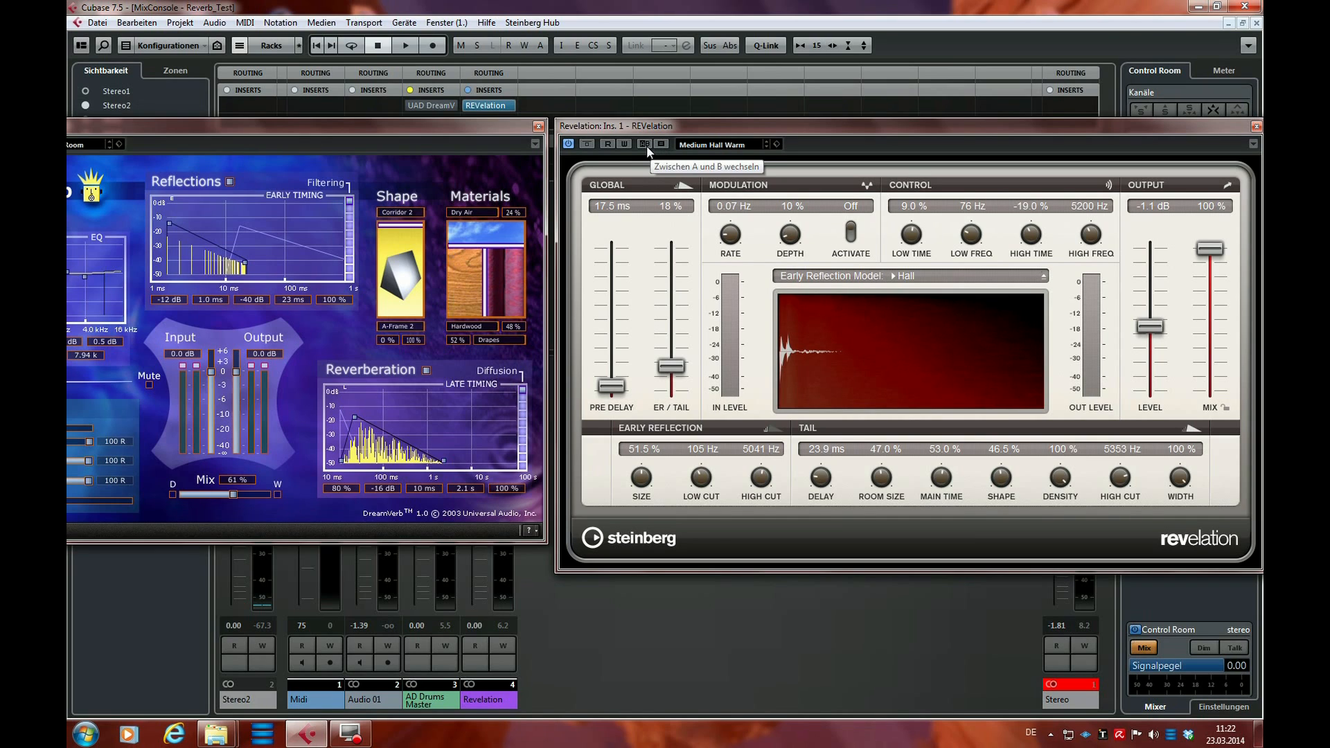
drag(676, 366, 679, 287)
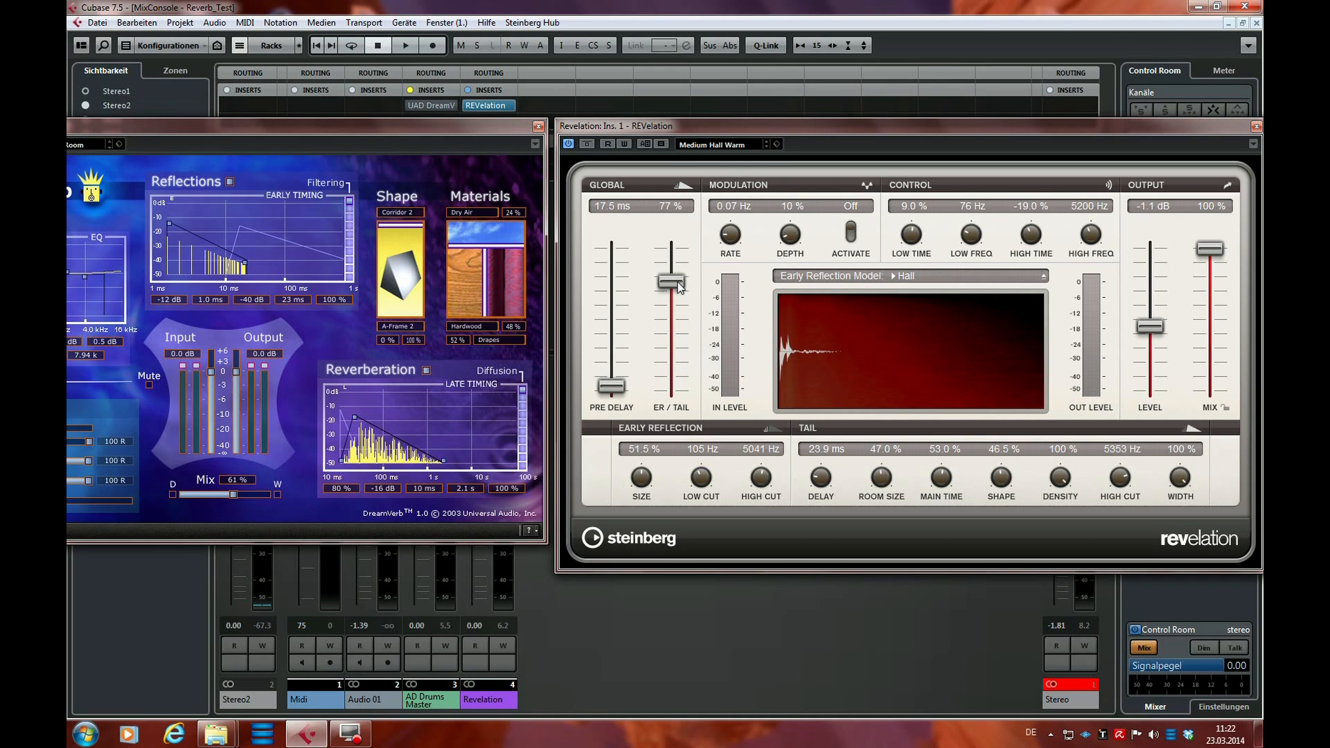
drag(1034, 237, 1028, 264)
drag(1123, 483, 1119, 490)
drag(762, 478, 761, 485)
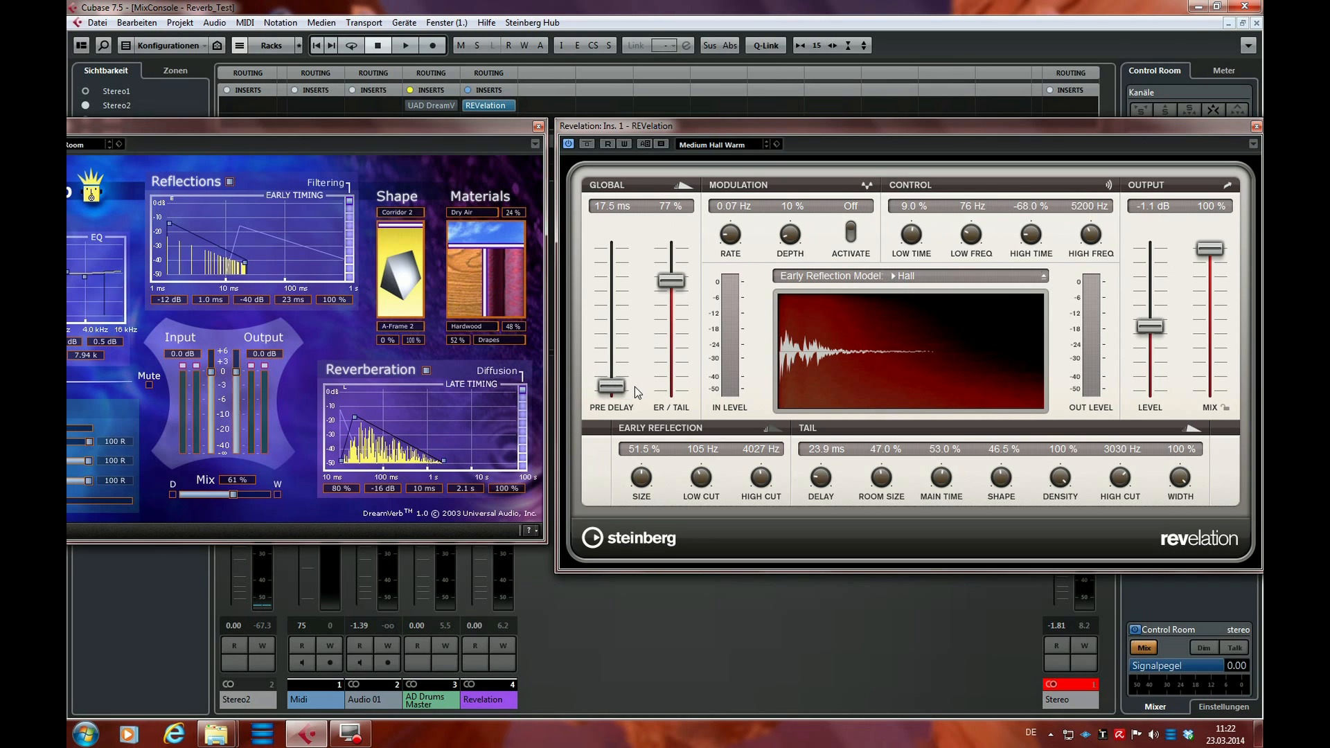
Set REVelation's pre-delay and tail delay to 0 ms, and flip between the A and B settings to compare them
drag(615, 388, 618, 405)
drag(821, 478, 819, 505)
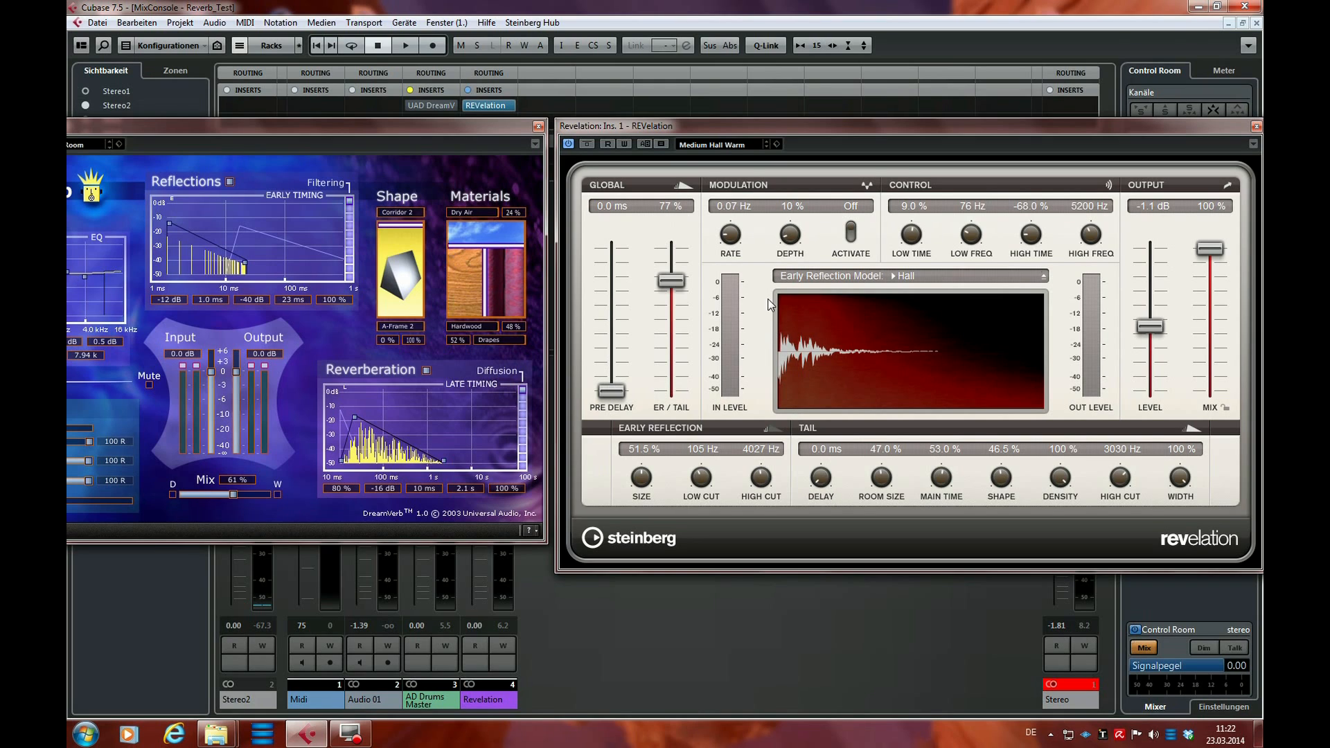
click(644, 143)
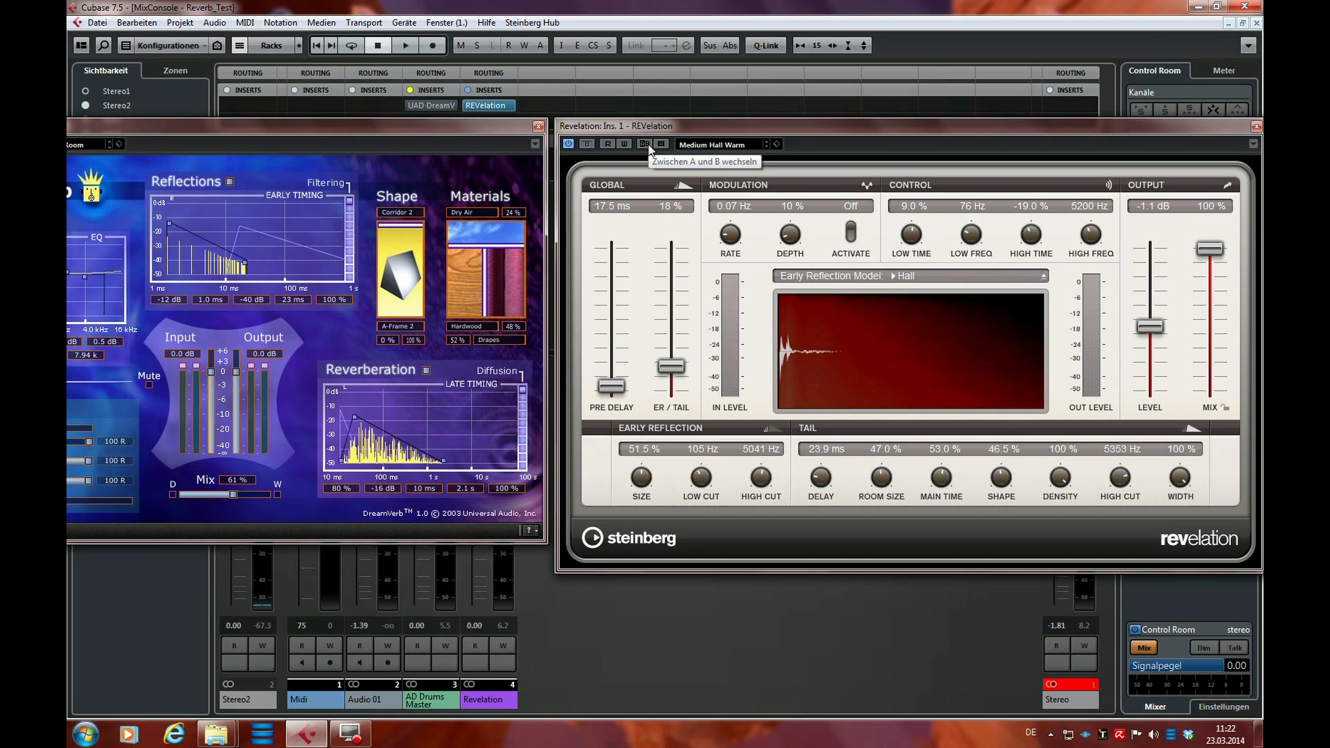
click(646, 144)
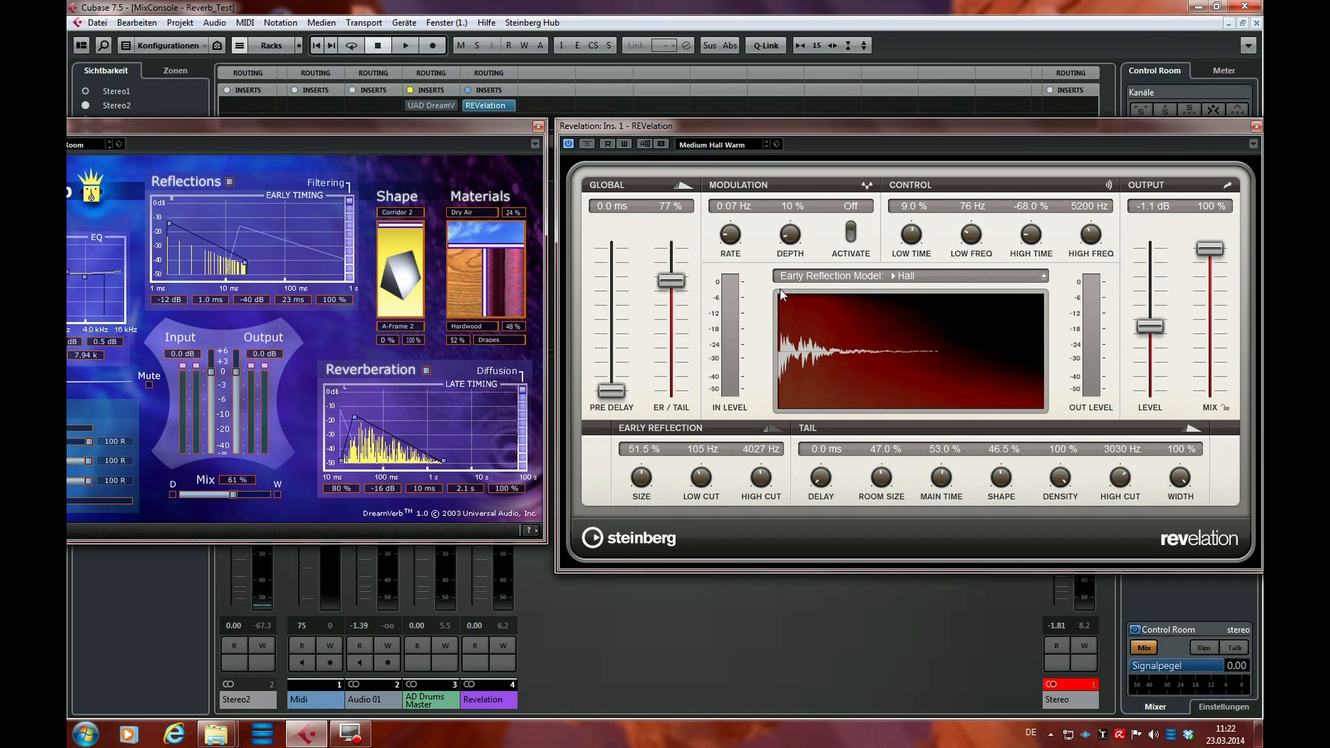
click(644, 144)
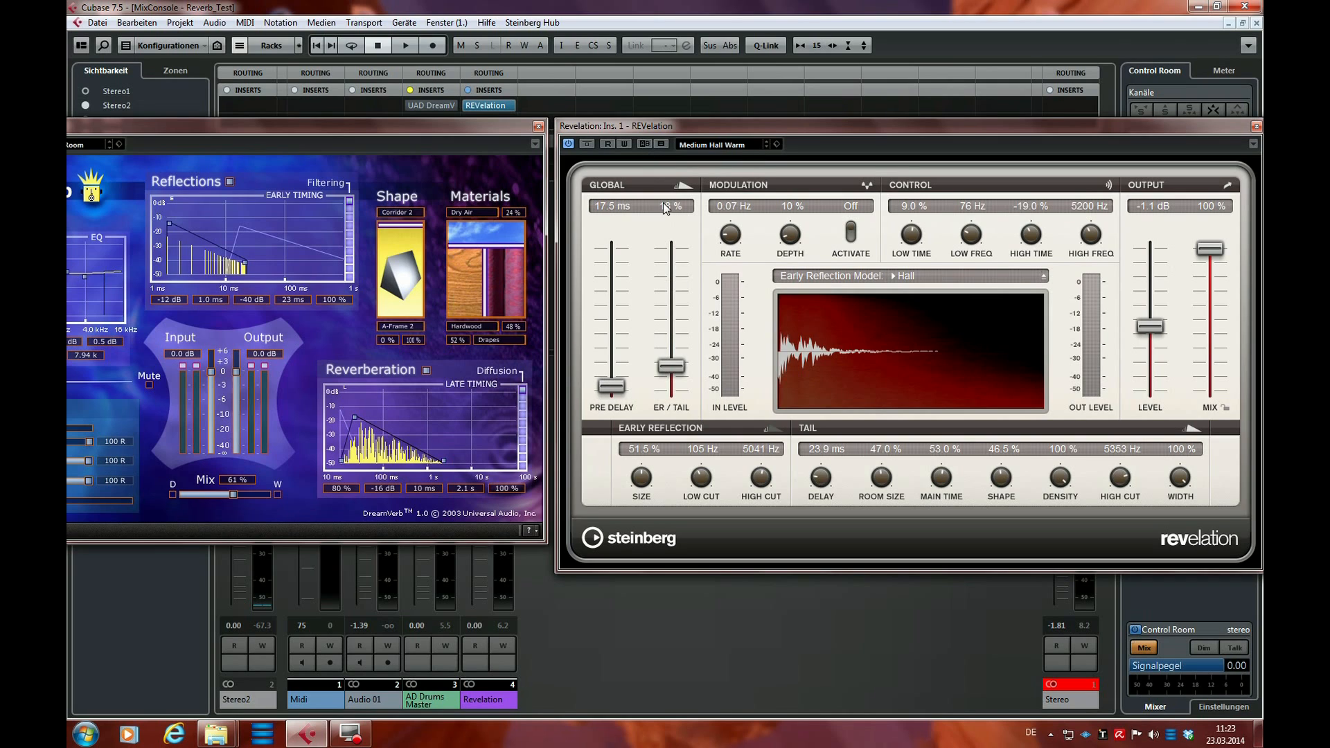
Play the drums while switching between REVelation's A and B settings, return to the 18 % ER/Tail version, and stop playback
key(space)
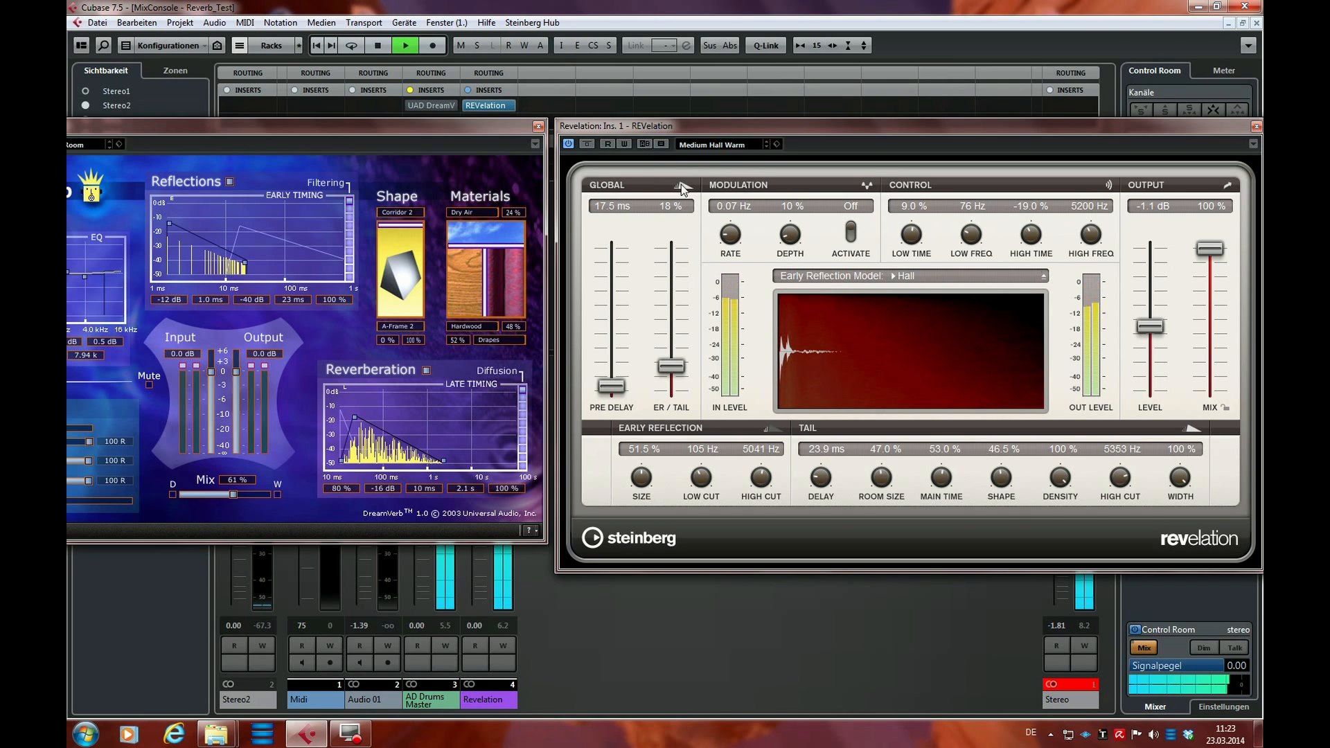
click(647, 144)
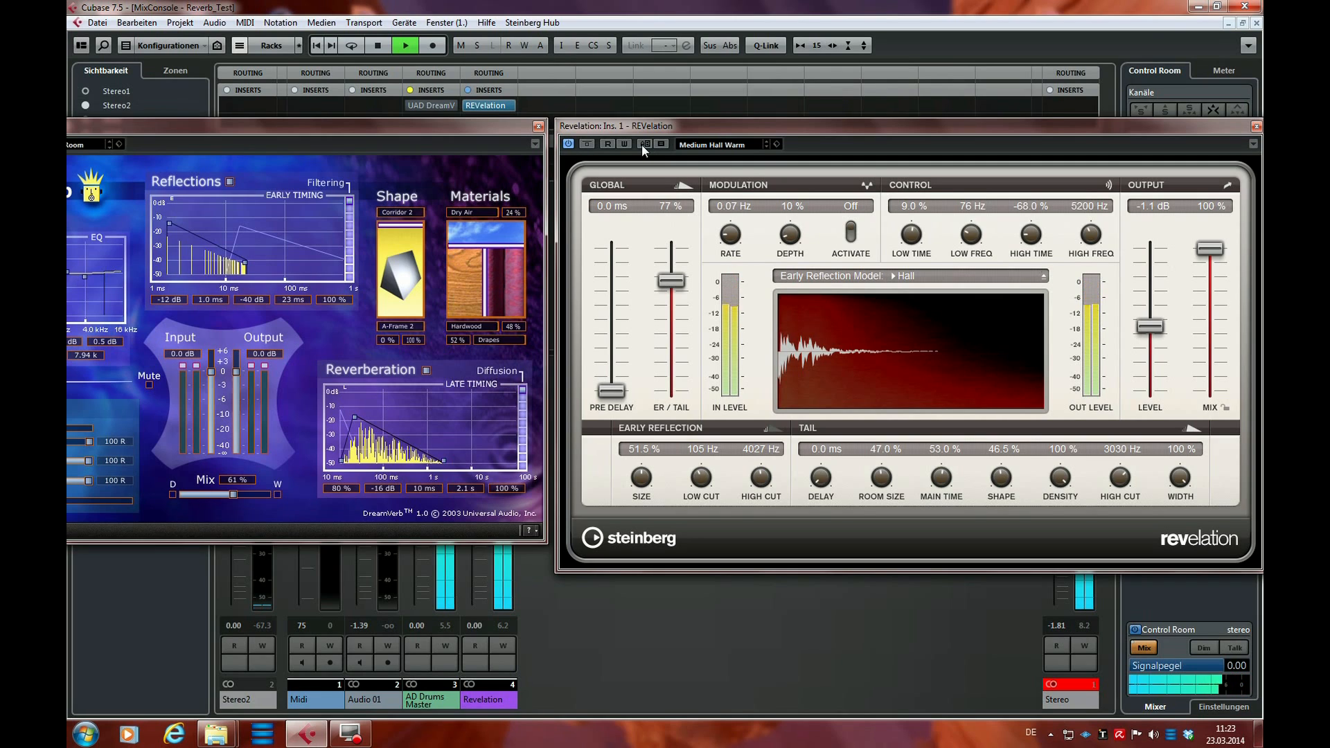
click(643, 144)
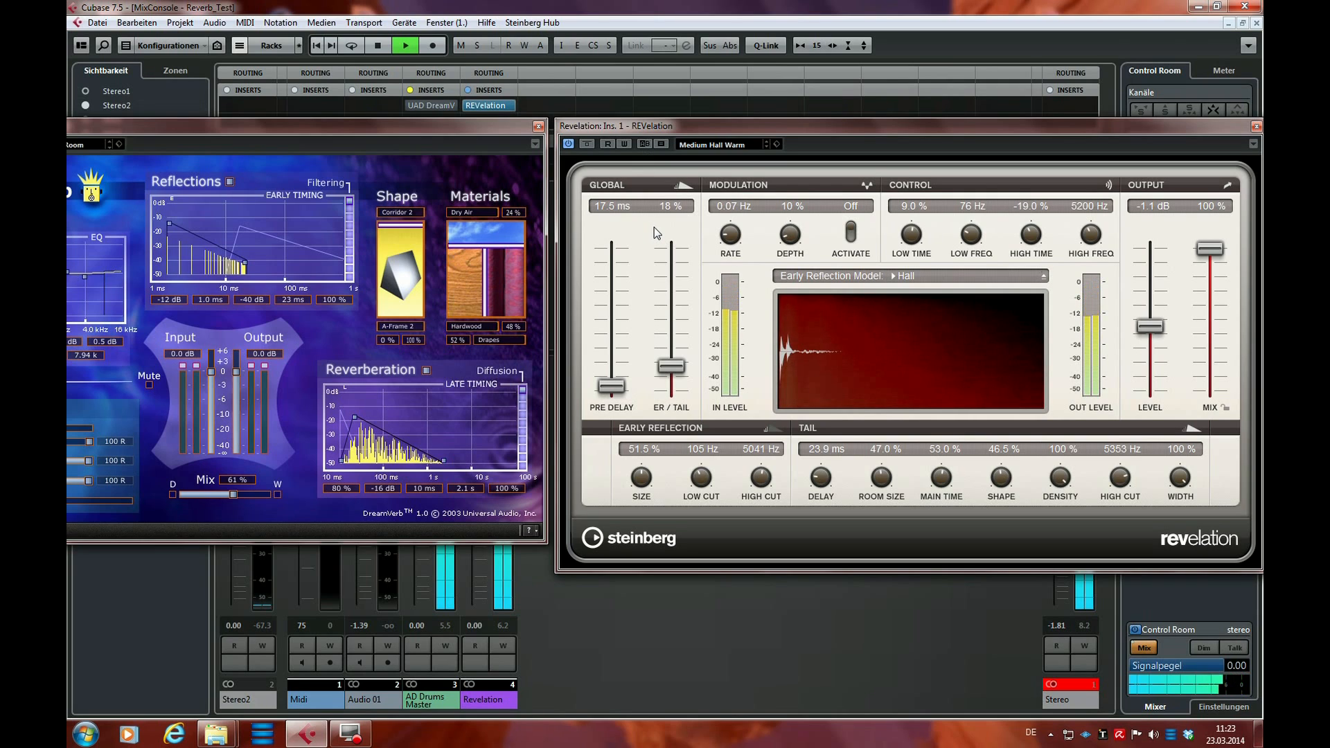
key(space)
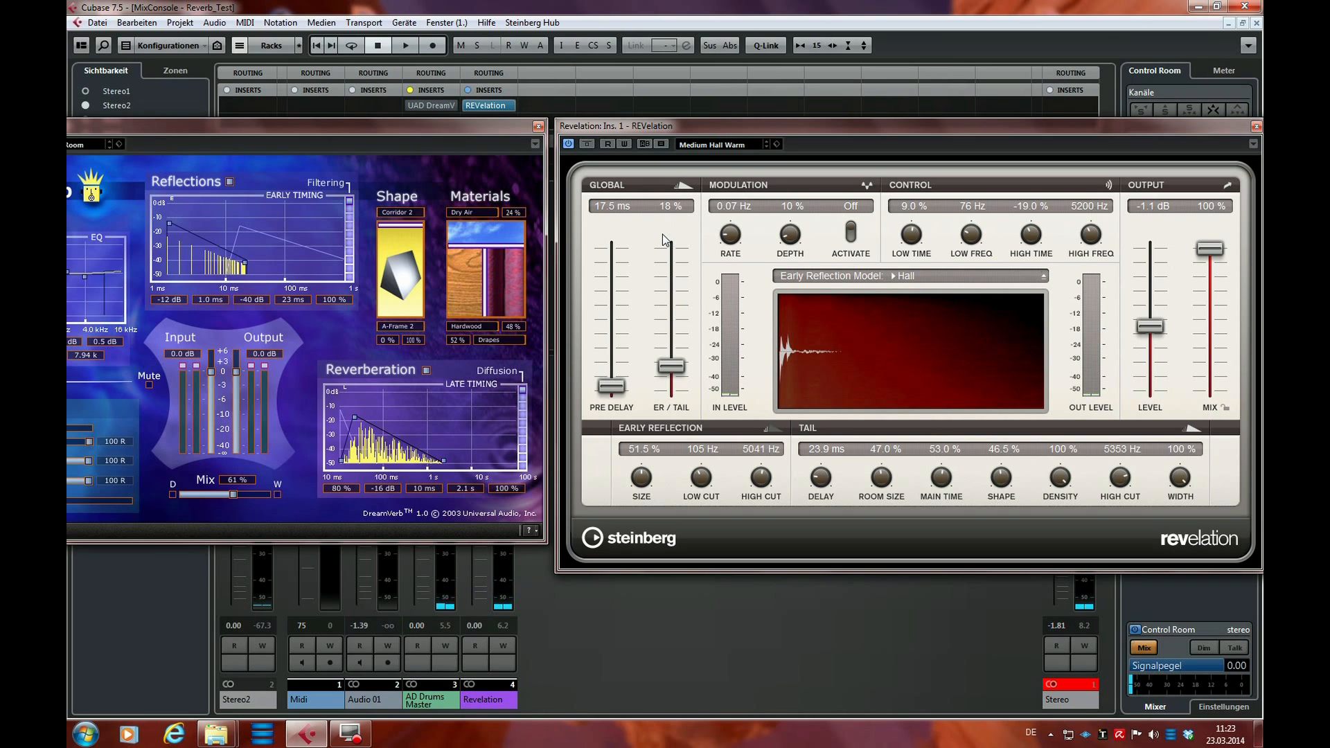
Close the DreamVerb window and move the REVelation window to the middle of the mixer
click(538, 126)
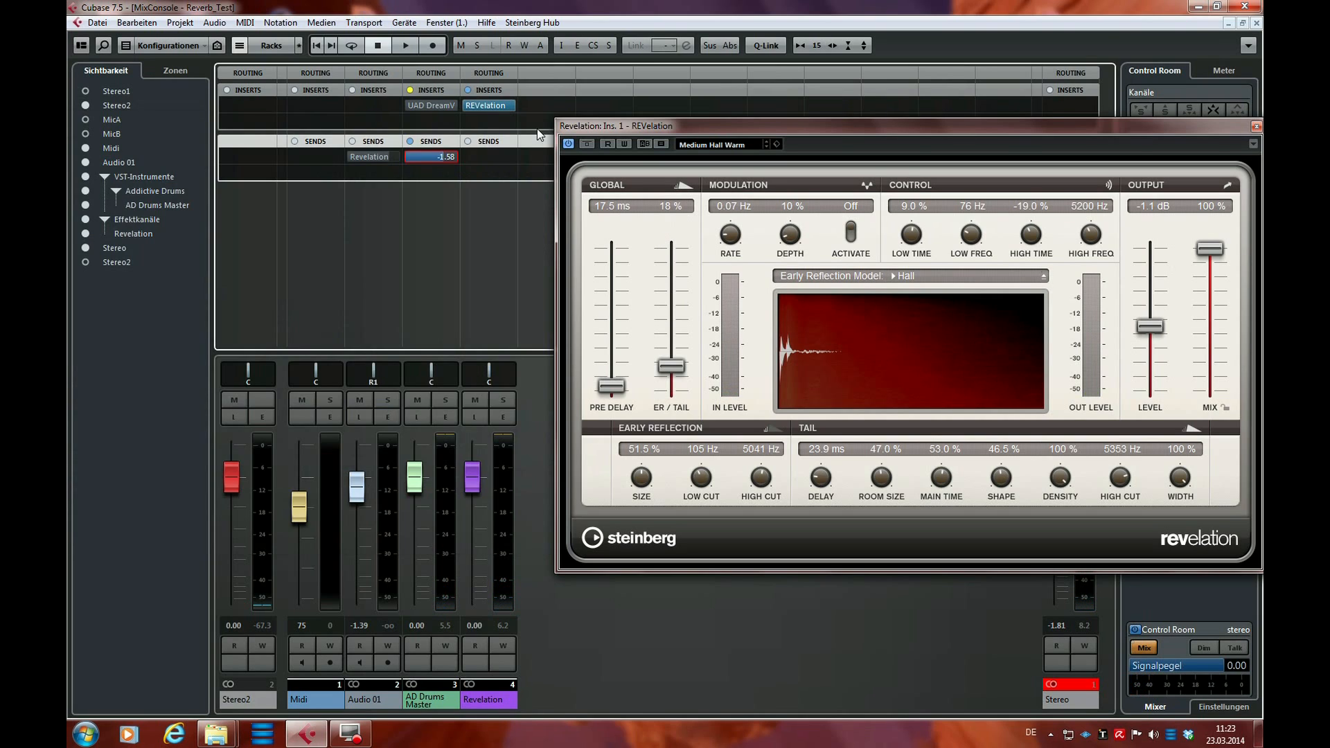
drag(955, 124, 719, 106)
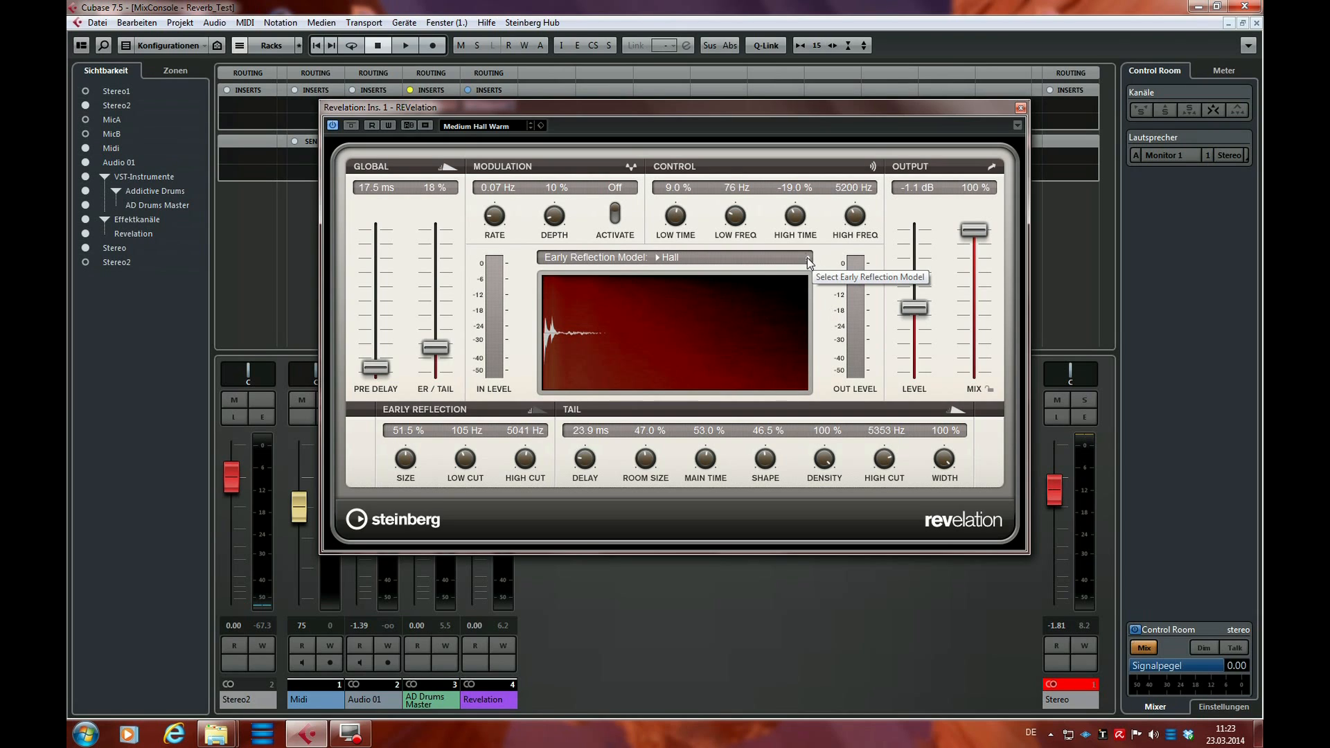
Try REVelation's Chamber and Studio early reflection models, and return the model to Hall
click(658, 259)
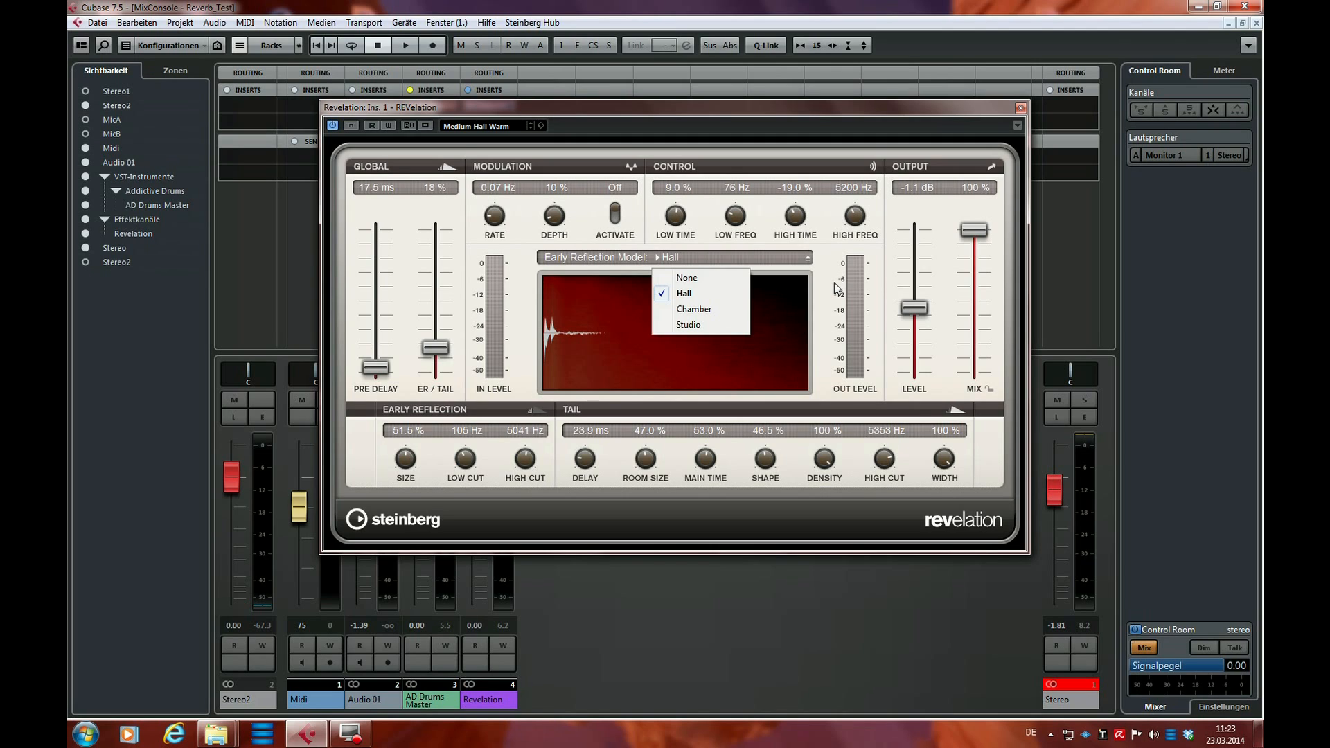
click(701, 310)
click(655, 259)
click(669, 325)
click(663, 256)
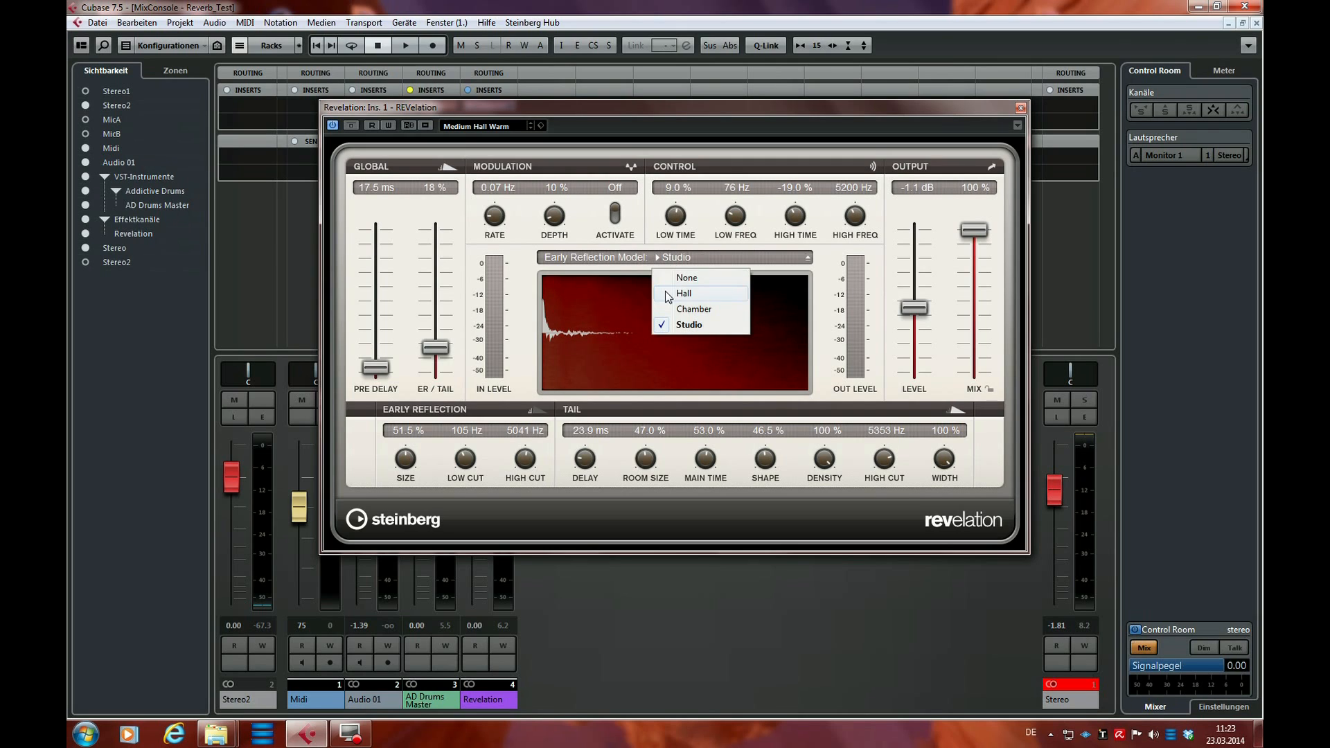
click(667, 293)
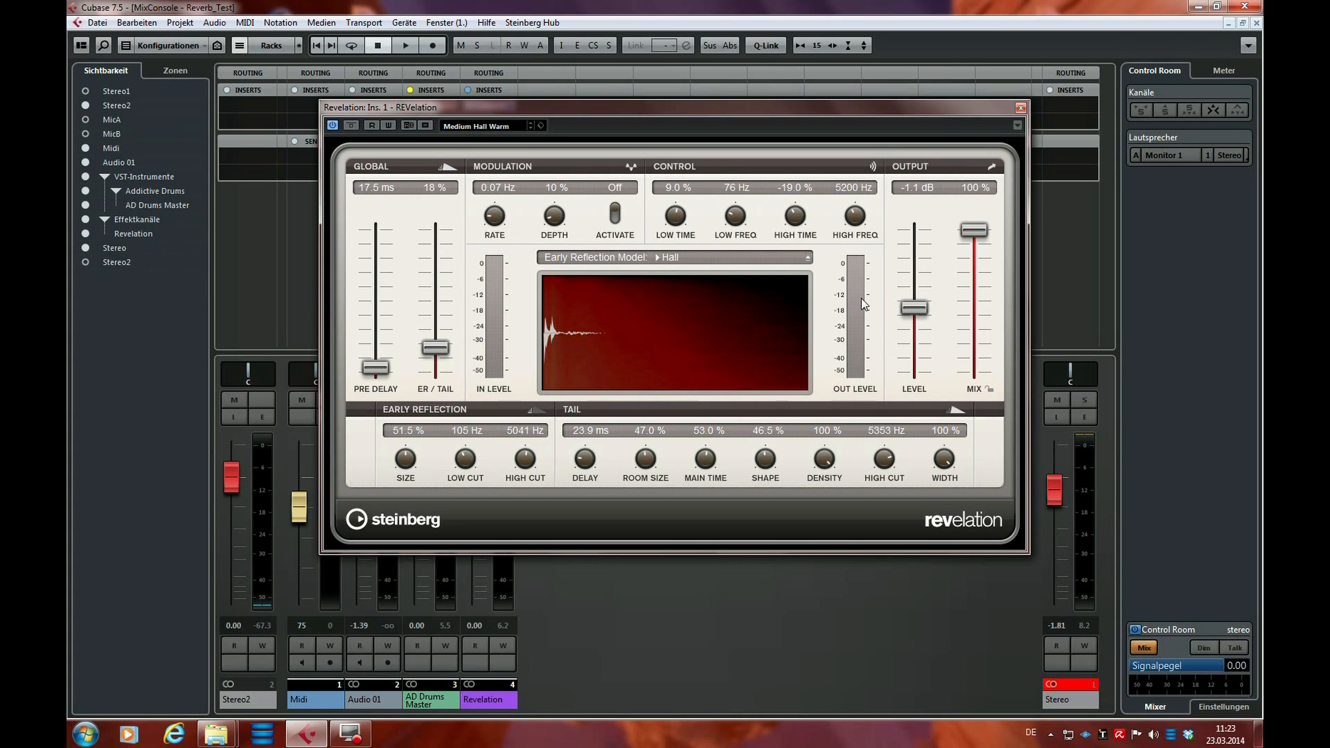